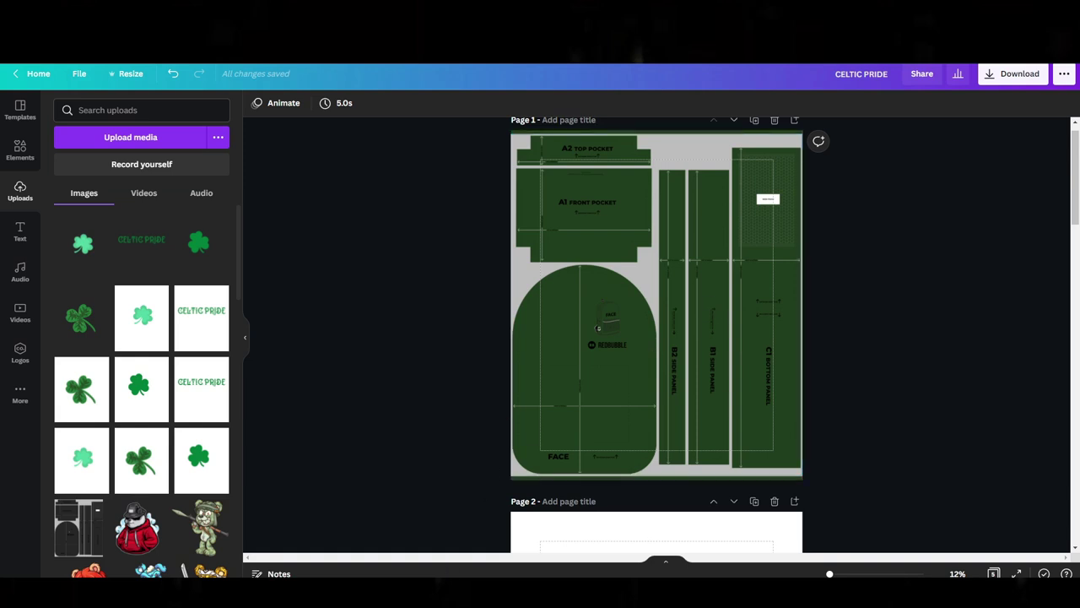
Recolour the page 1 background orange and realign the backpack template over the page.
left_click_drag(677, 343, 681, 307)
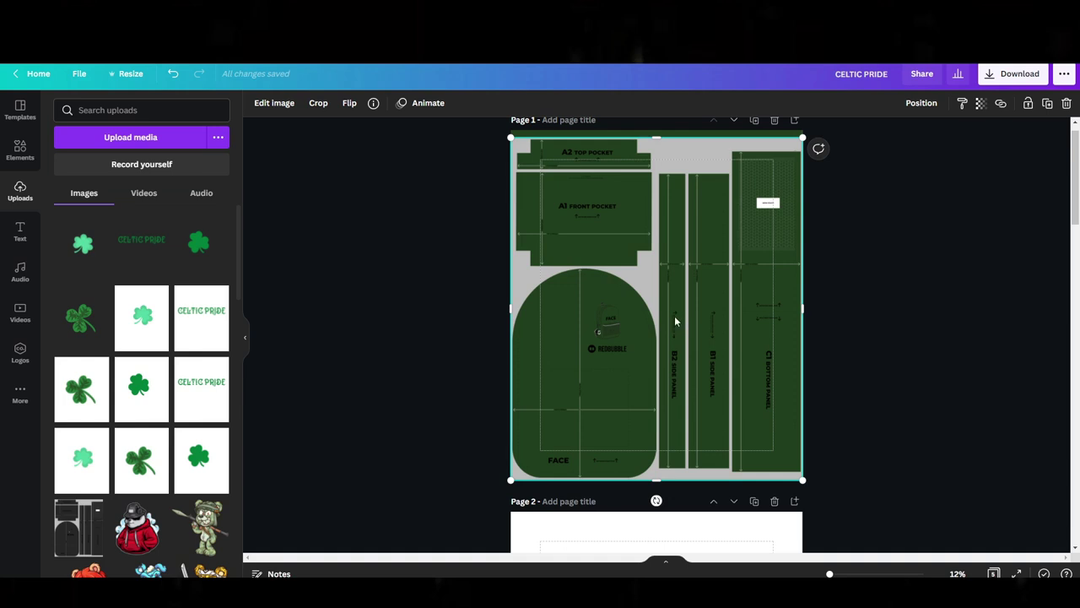
left_click_drag(675, 321, 675, 312)
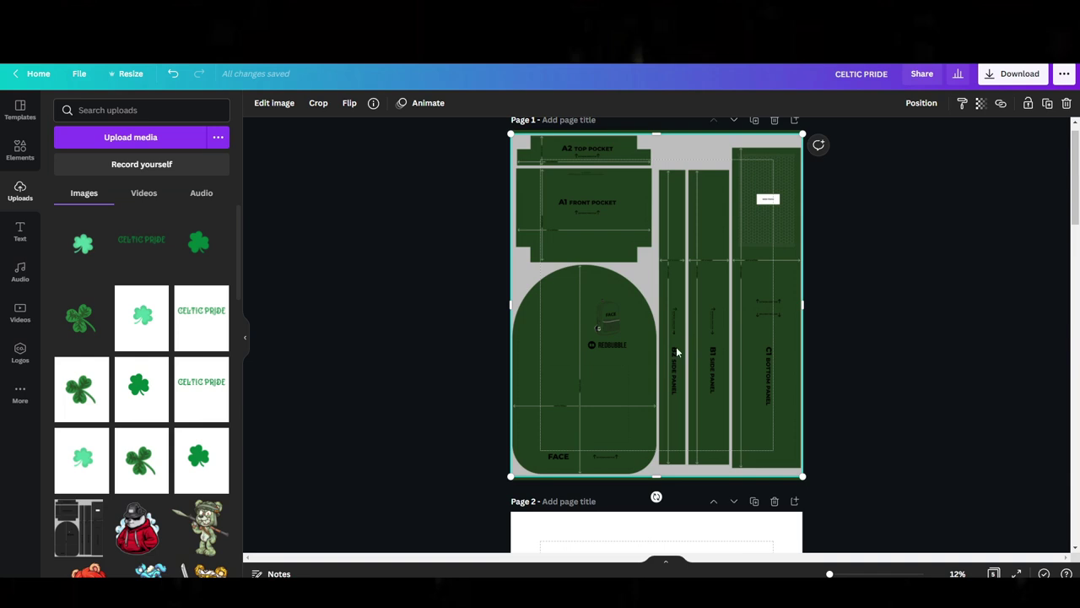
left_click_drag(731, 234, 719, 299)
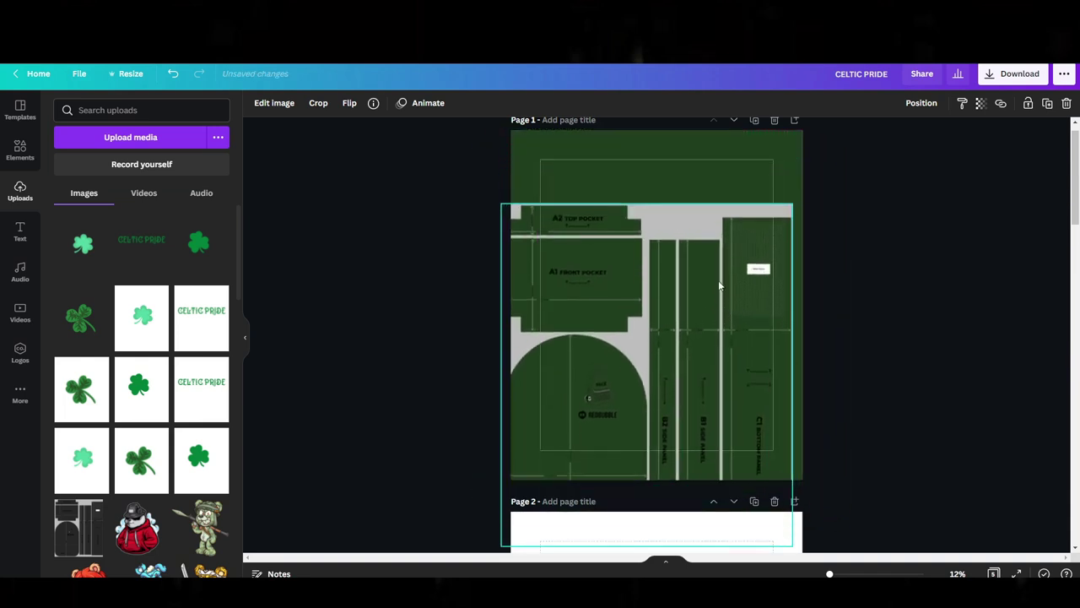
left_click(659, 160)
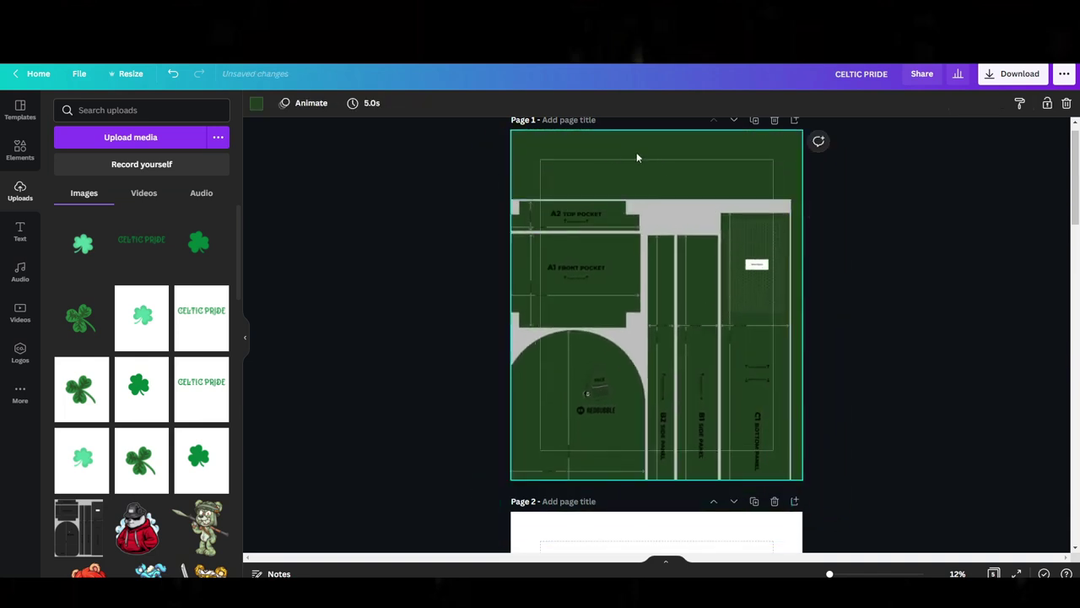
left_click(255, 104)
left_click(66, 273)
left_click_drag(707, 323, 724, 255)
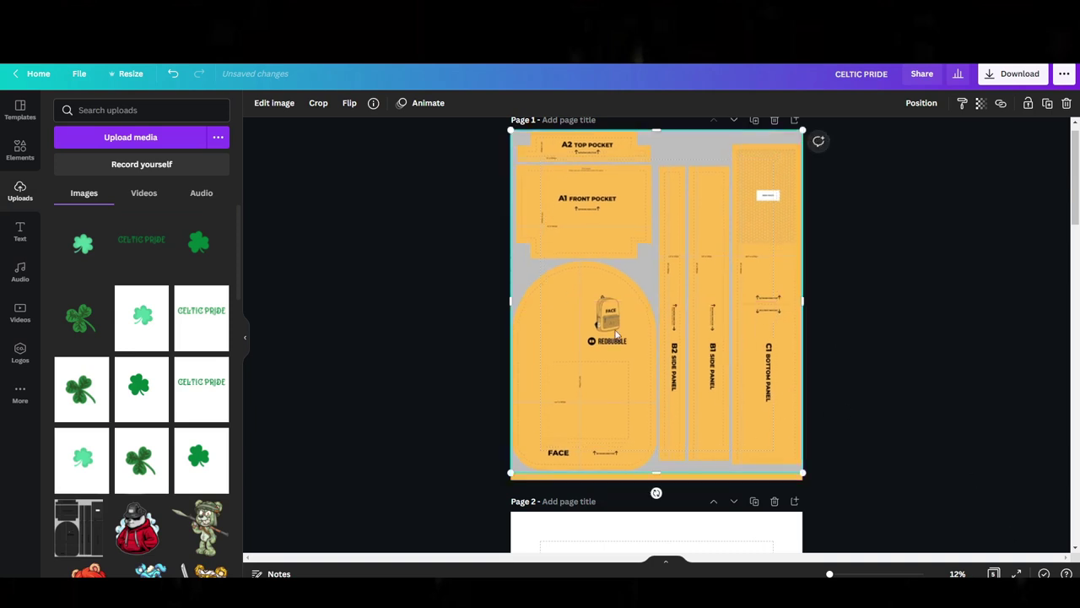
Examine the B2 side panel's artwork direction notes and the backpack diagram on the template up close.
left_click_drag(831, 572, 835, 573)
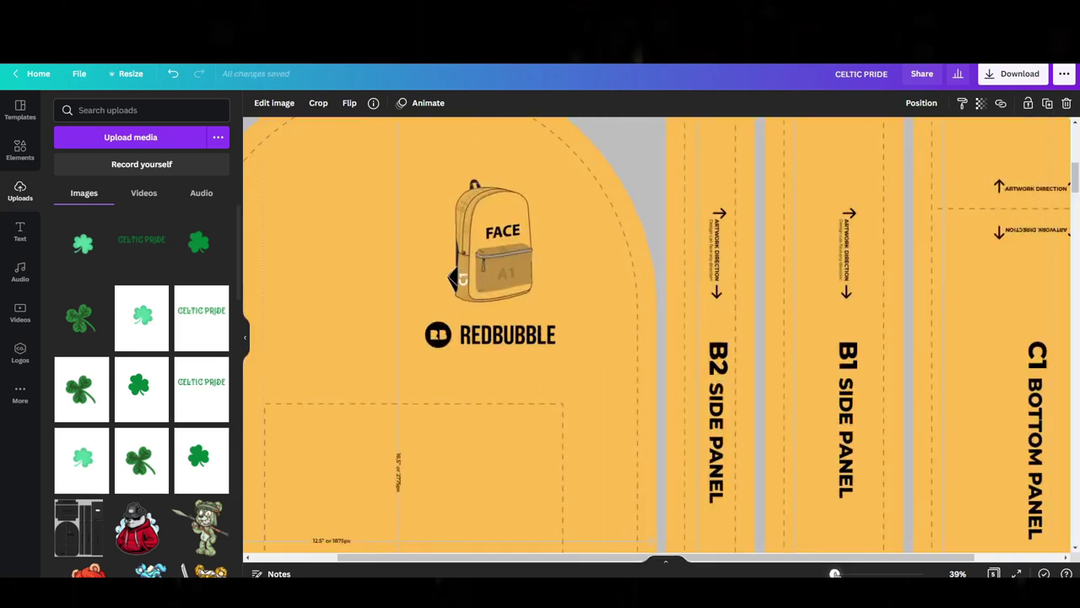
scroll(612, 399, "down", 3)
scroll(677, 400, "up", 1)
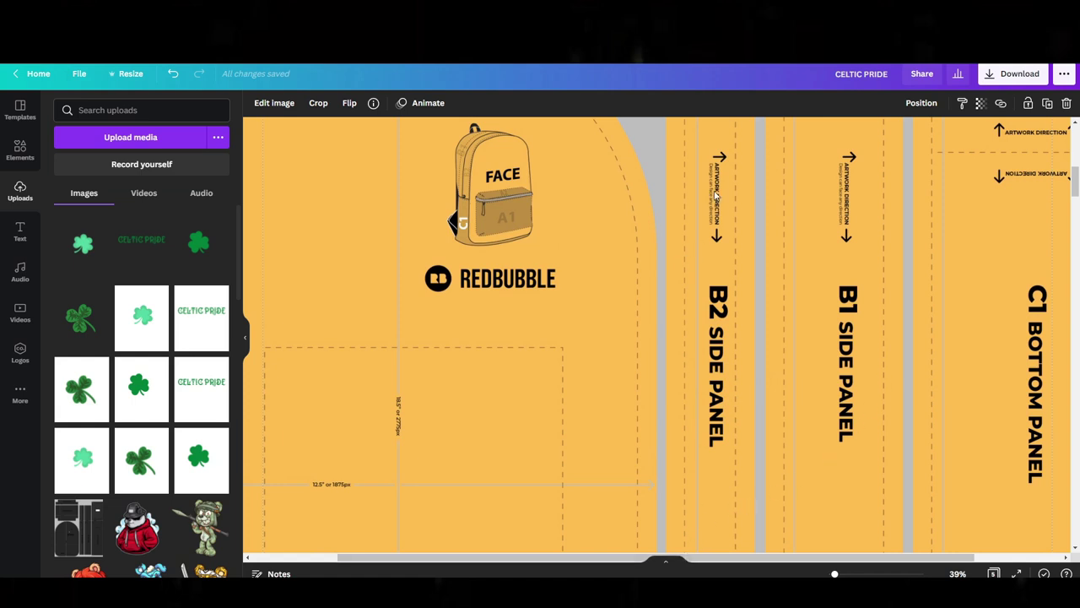
left_click(848, 574)
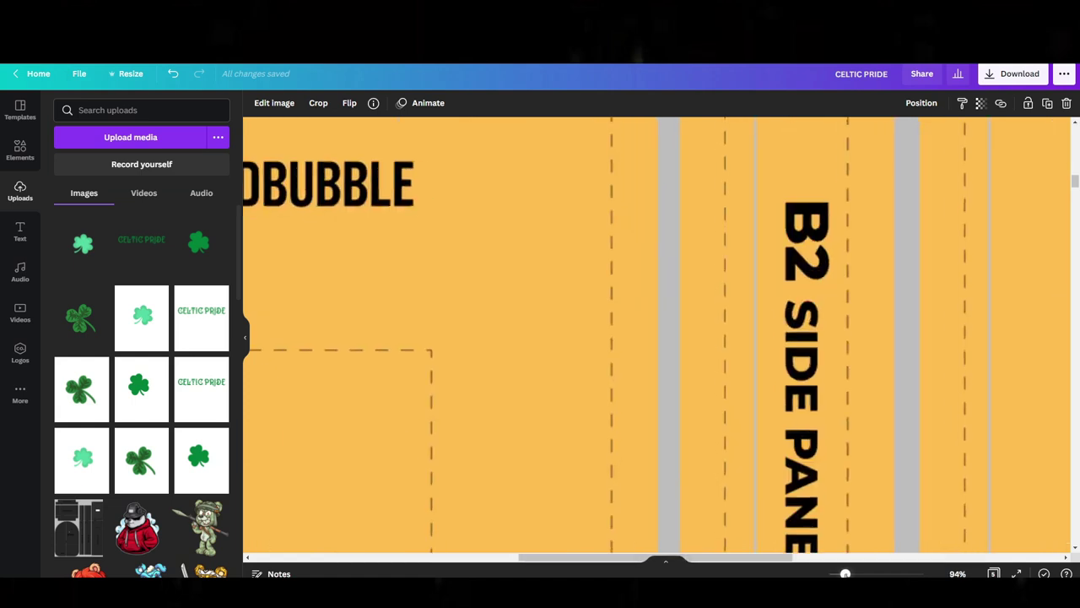
scroll(810, 481, "down", 3)
scroll(805, 446, "up", 8)
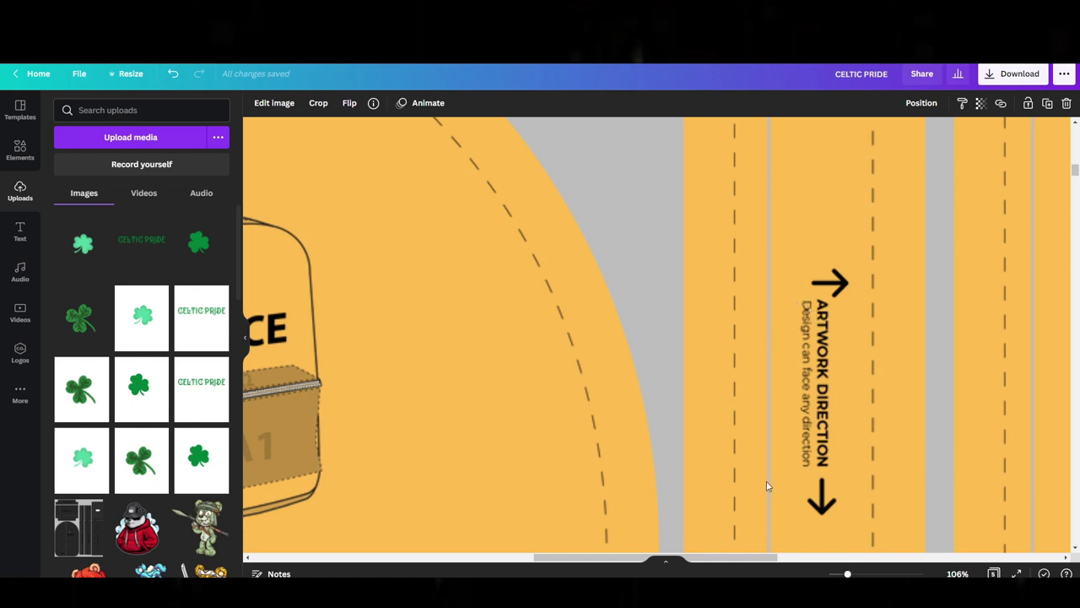
scroll(766, 482, "down", 1)
left_click_drag(757, 563, 639, 516)
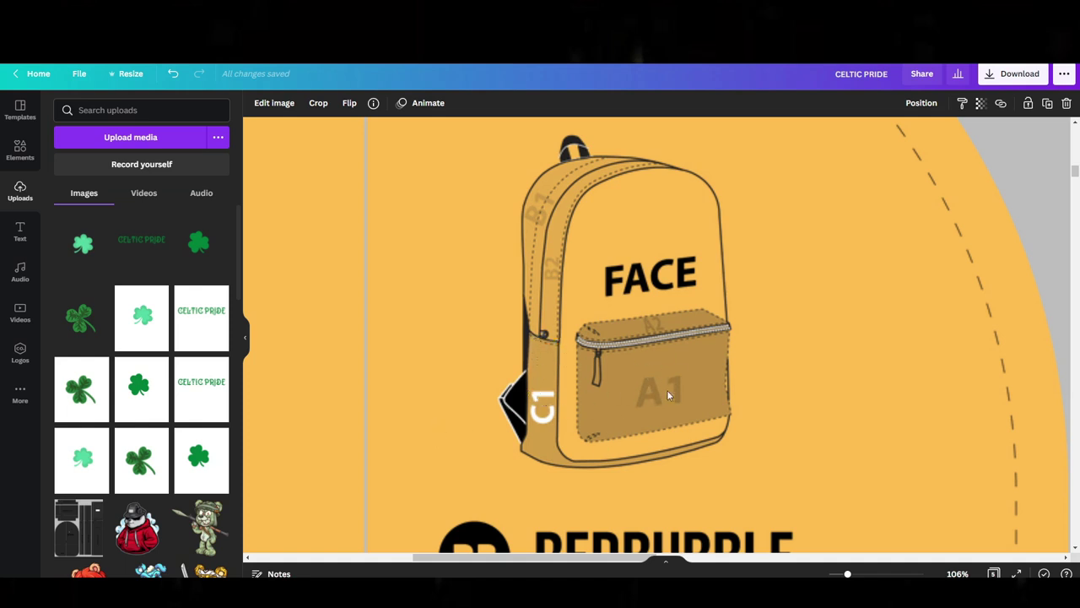
Compare the template's front pocket, face, side and bottom panels with the labelled parts of the backpack diagram.
left_click_drag(846, 573, 830, 574)
scroll(590, 338, "up", 2)
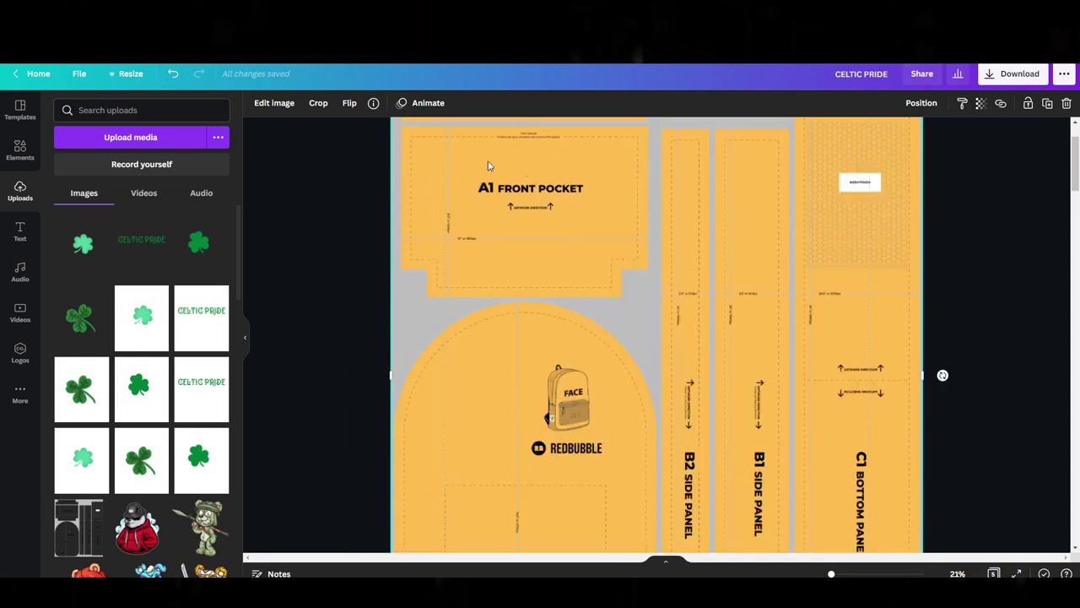
scroll(595, 394, "down", 2)
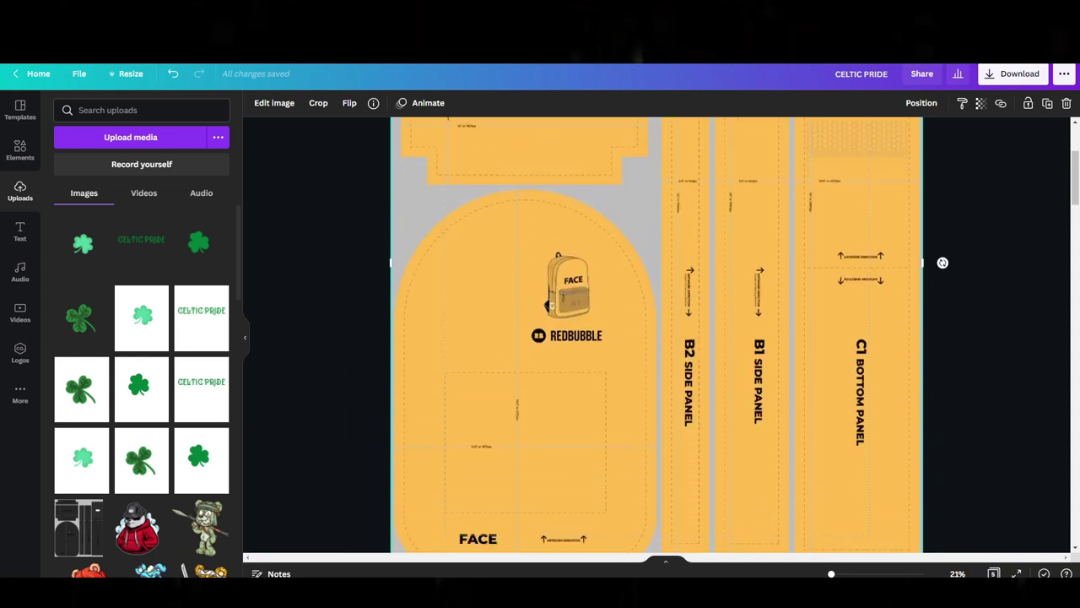
left_click_drag(831, 574, 853, 573)
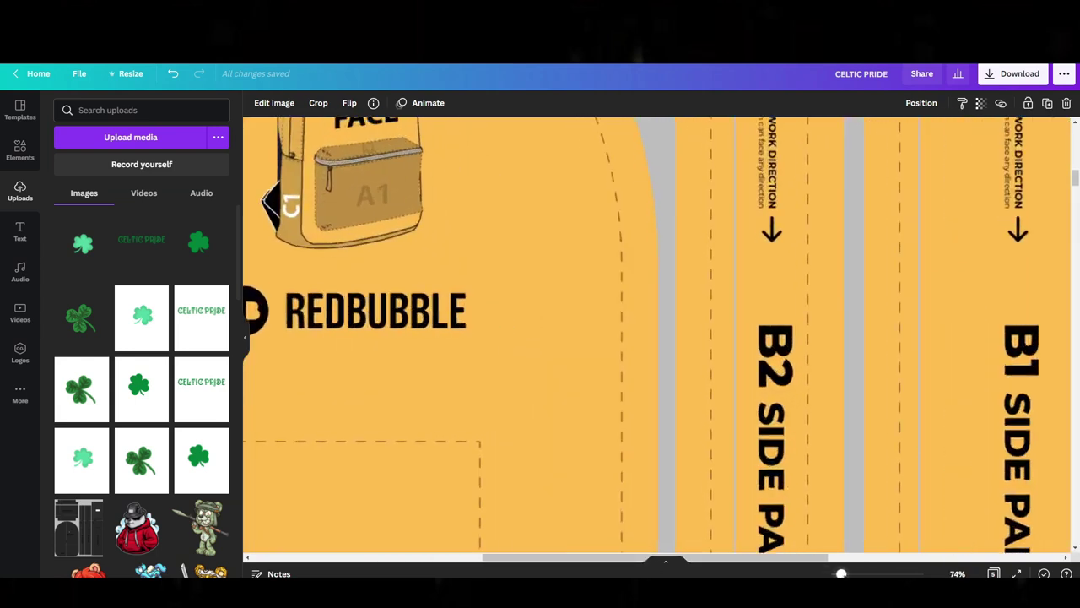
left_click_drag(756, 562, 609, 447)
scroll(610, 439, "up", 5)
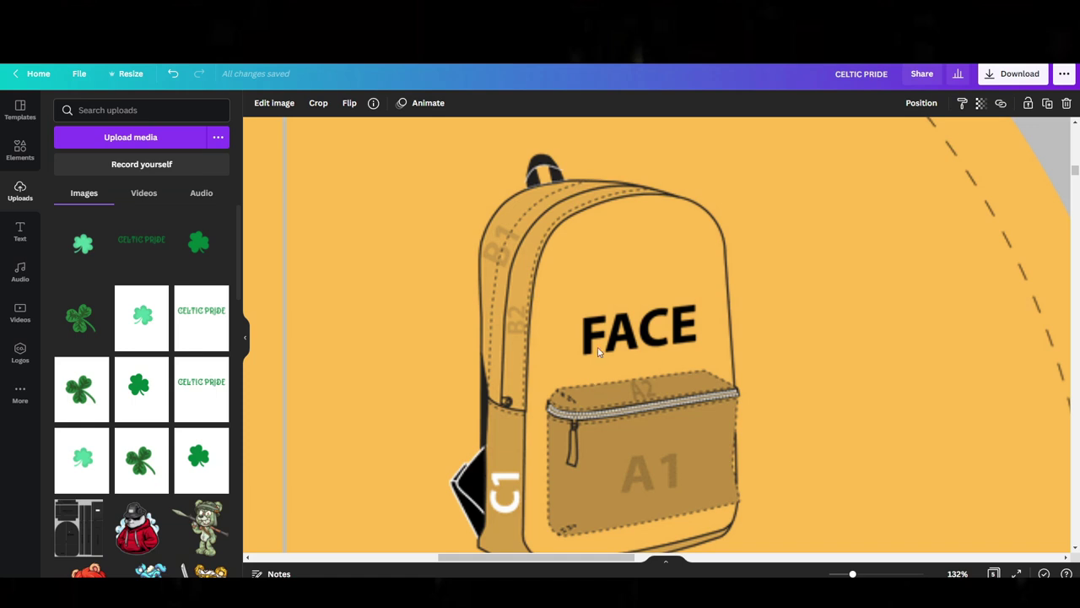
scroll(598, 347, "down", 10)
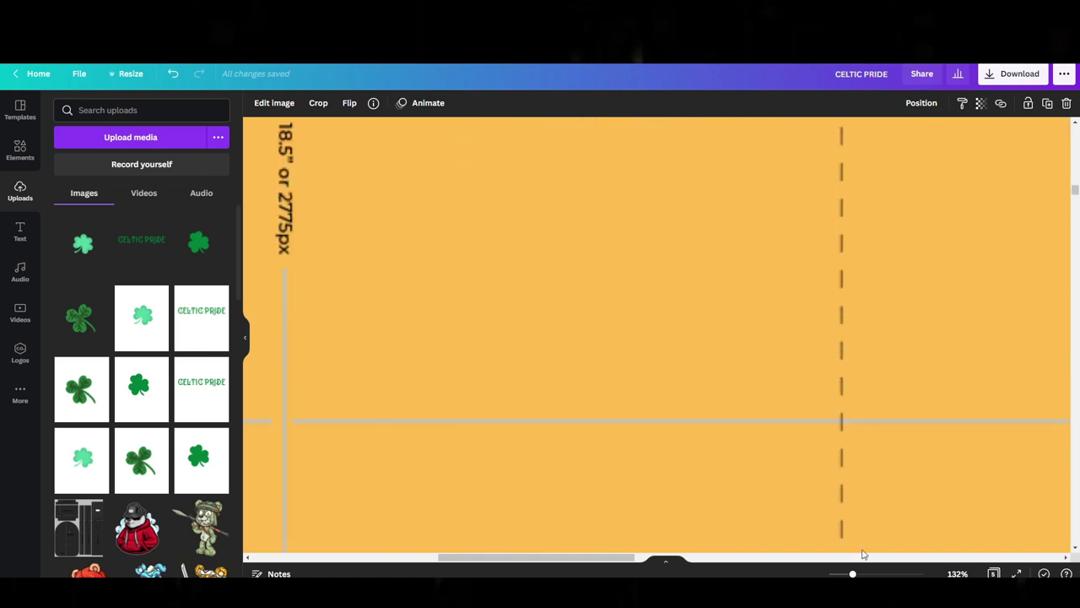
left_click_drag(853, 573, 831, 573)
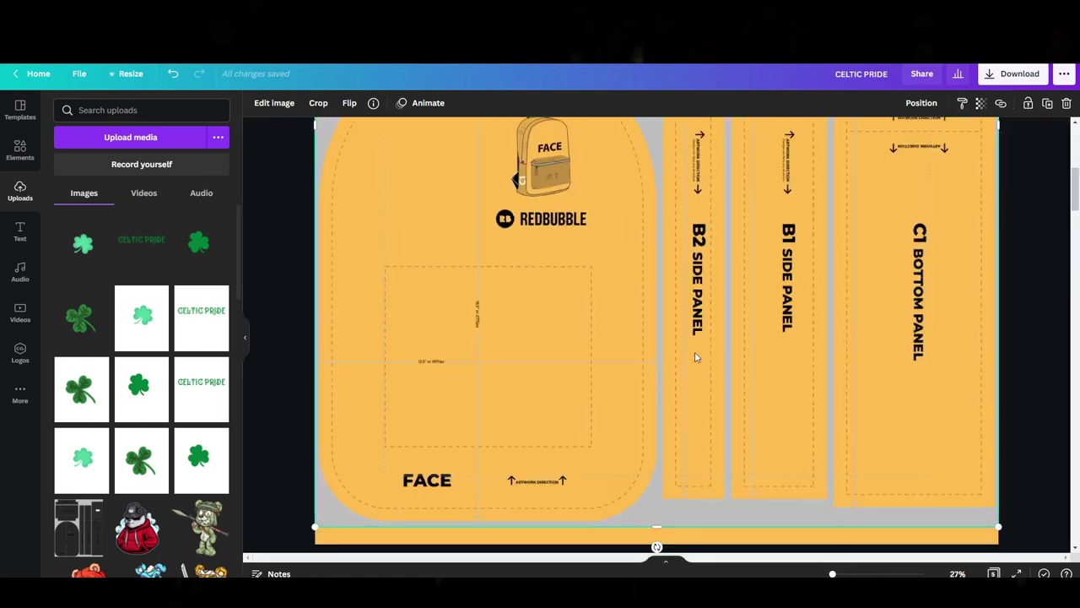
Add the green CELTIC PRIDE artwork to page 1, shrink it to the A1 front pocket's width and place it on that pocket.
scroll(574, 305, "up", 6)
mouse_move(695, 182)
left_mouse_down()
mouse_move(695, 204)
mouse_move(693, 194)
left_mouse_up()
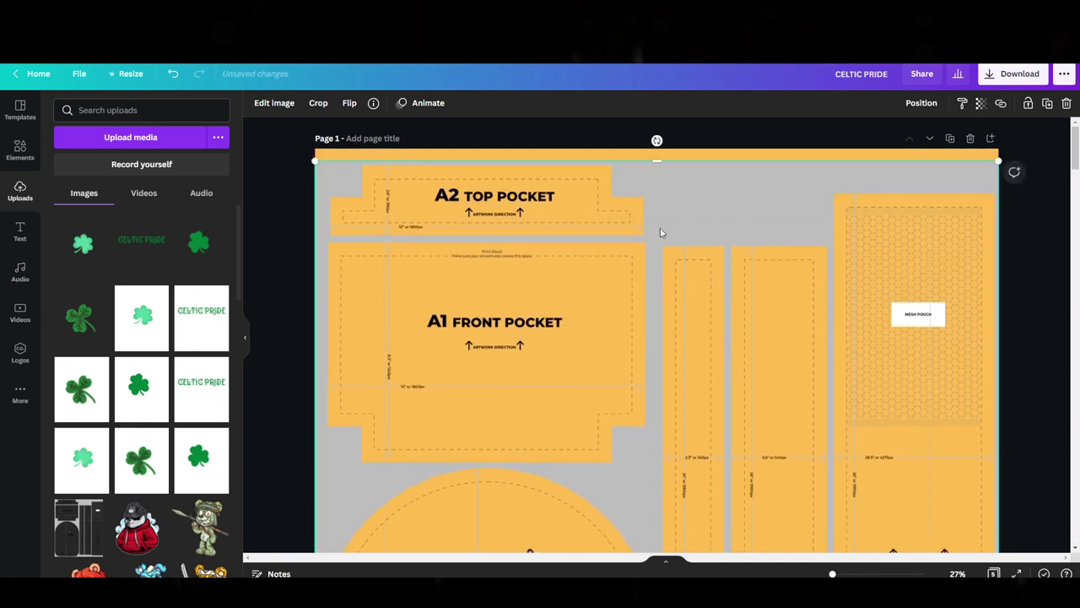
left_click(173, 246)
left_click_drag(736, 369, 632, 212)
left_click_drag(842, 277, 882, 255)
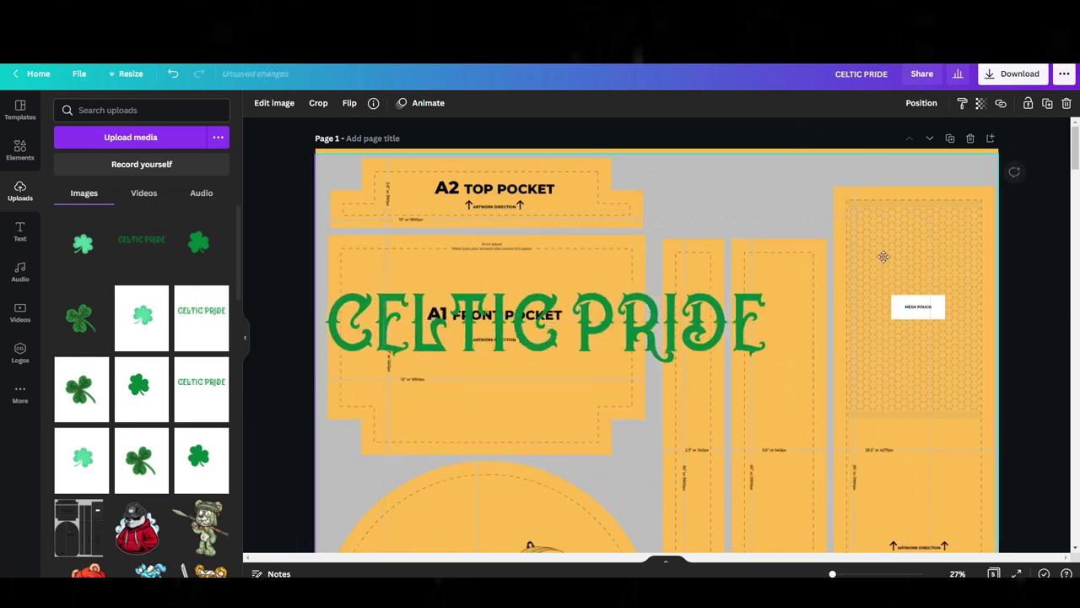
scroll(743, 250, "down", 3)
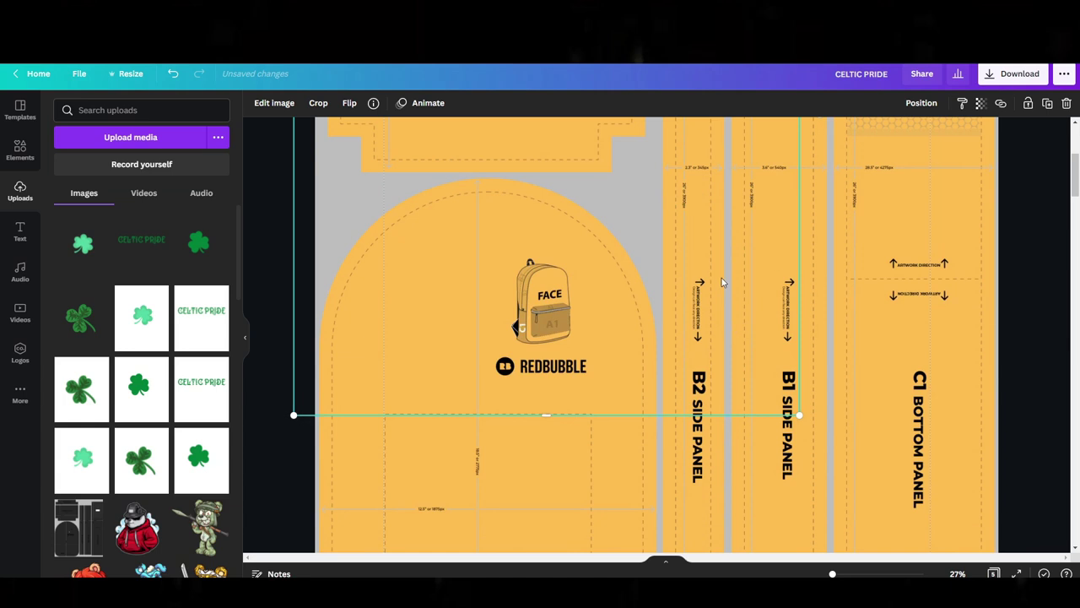
left_click_drag(567, 228, 557, 215)
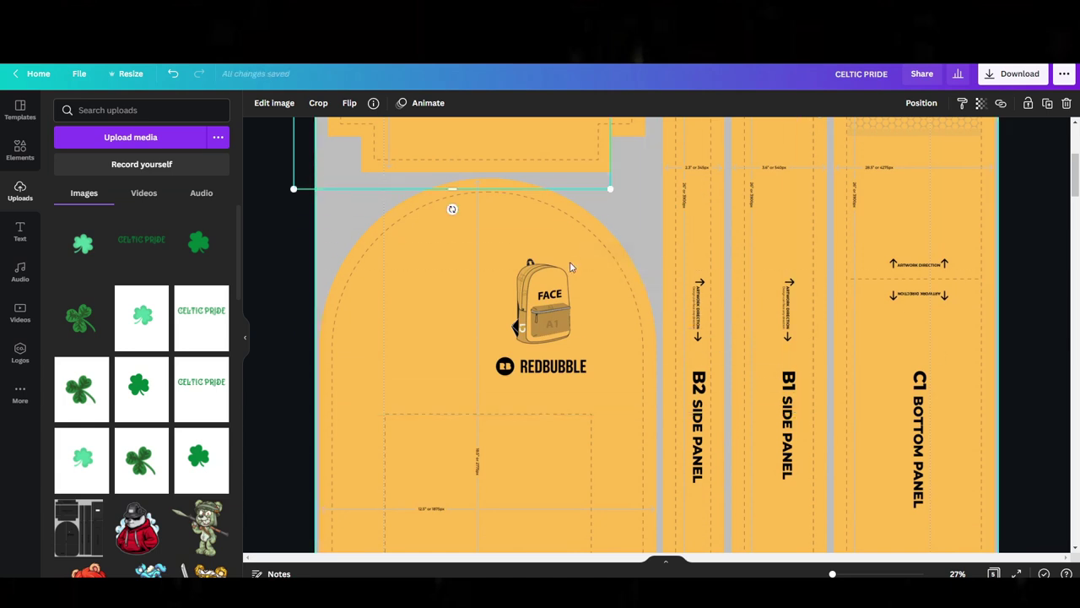
scroll(613, 338, "up", 3)
left_click_drag(512, 286, 546, 362)
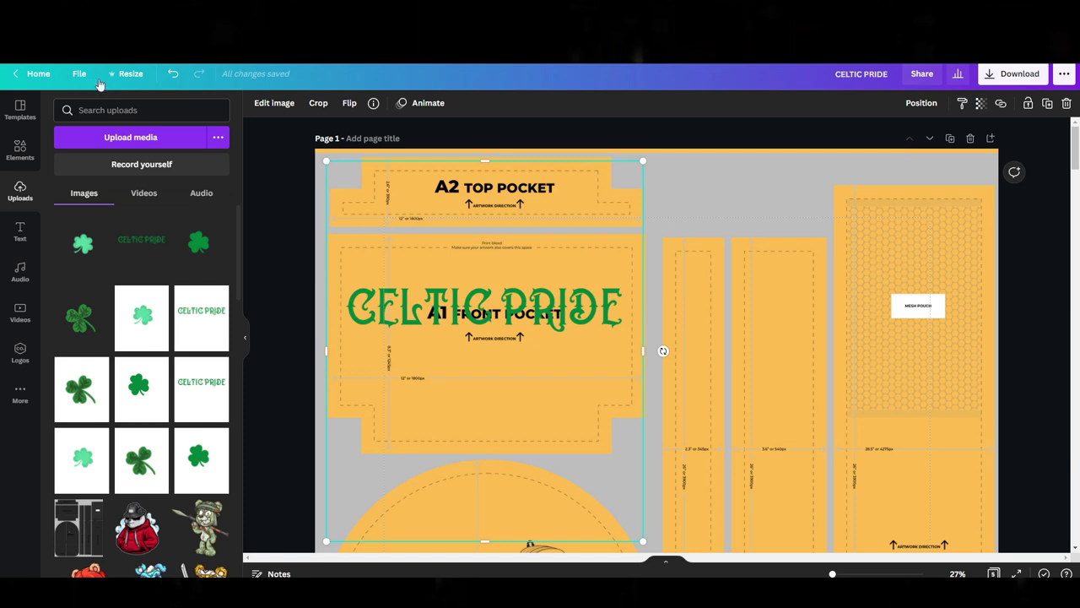
Check the design's custom size settings and lower the CELTIC PRIDE artwork slightly over the A1 front pocket label.
left_click(145, 75)
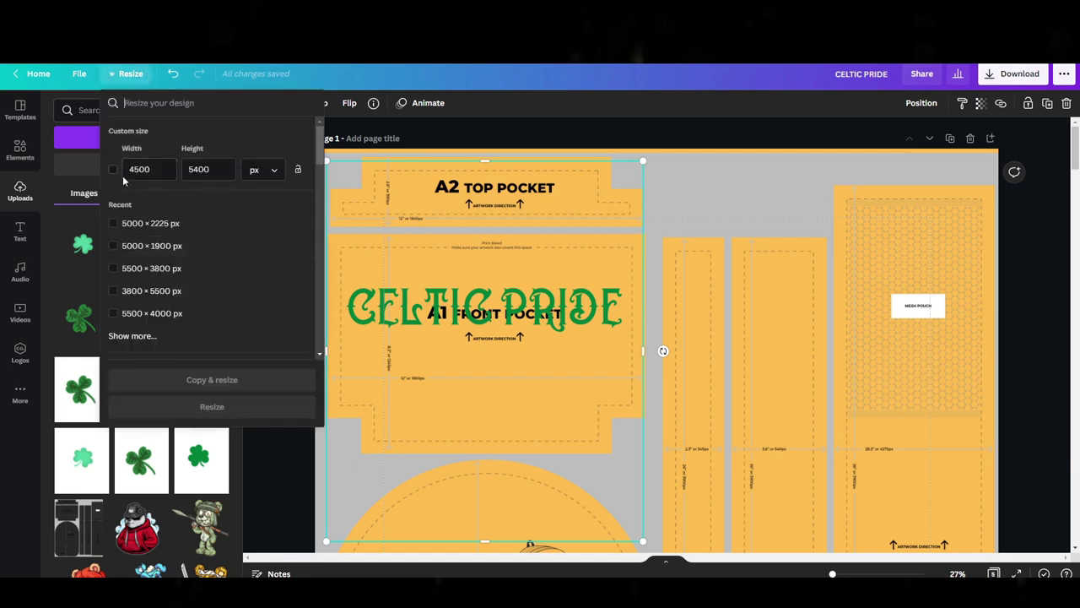
left_click(1009, 245)
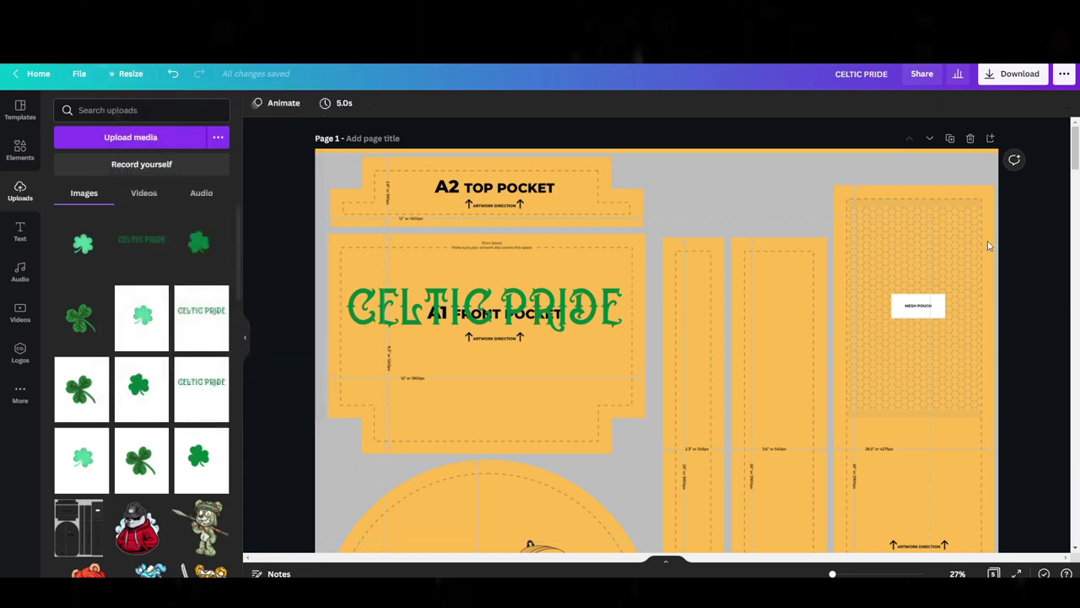
left_click_drag(544, 288, 555, 300)
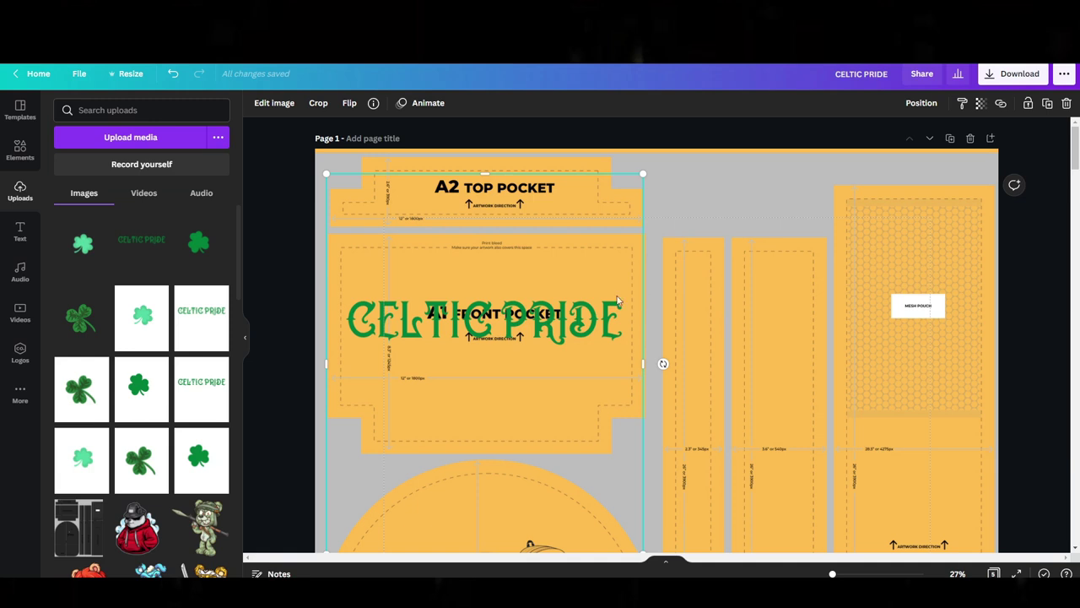
left_click_drag(566, 305, 566, 302)
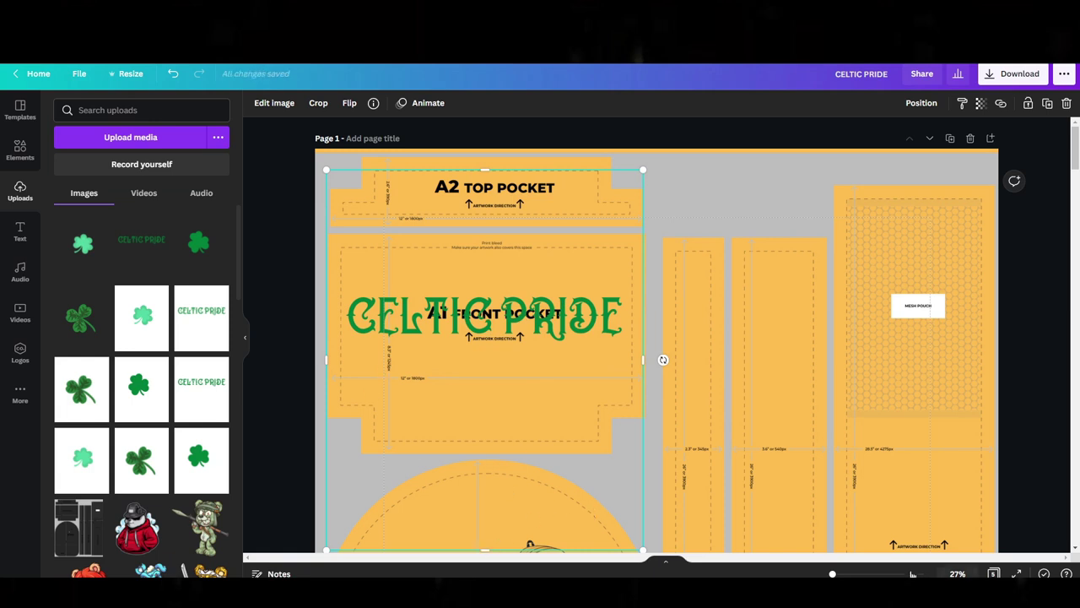
Select the CELTIC PRIDE artwork and the template together and shift both towards the left edge of the page.
scroll(650, 356, "up", 5)
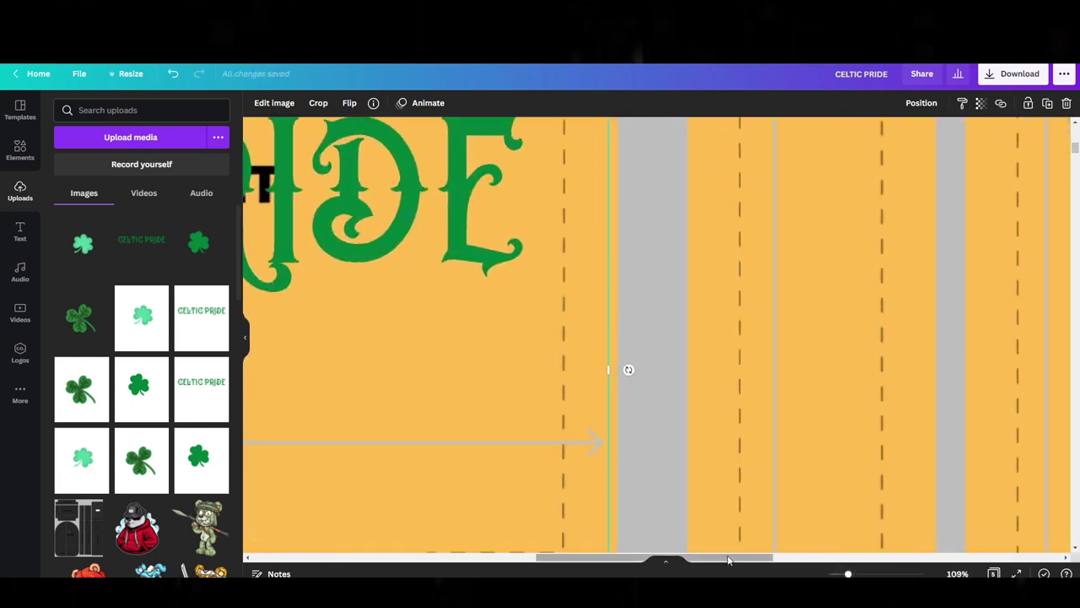
scroll(650, 554, "left", 3)
scroll(650, 555, "left", 8)
left_click(427, 526)
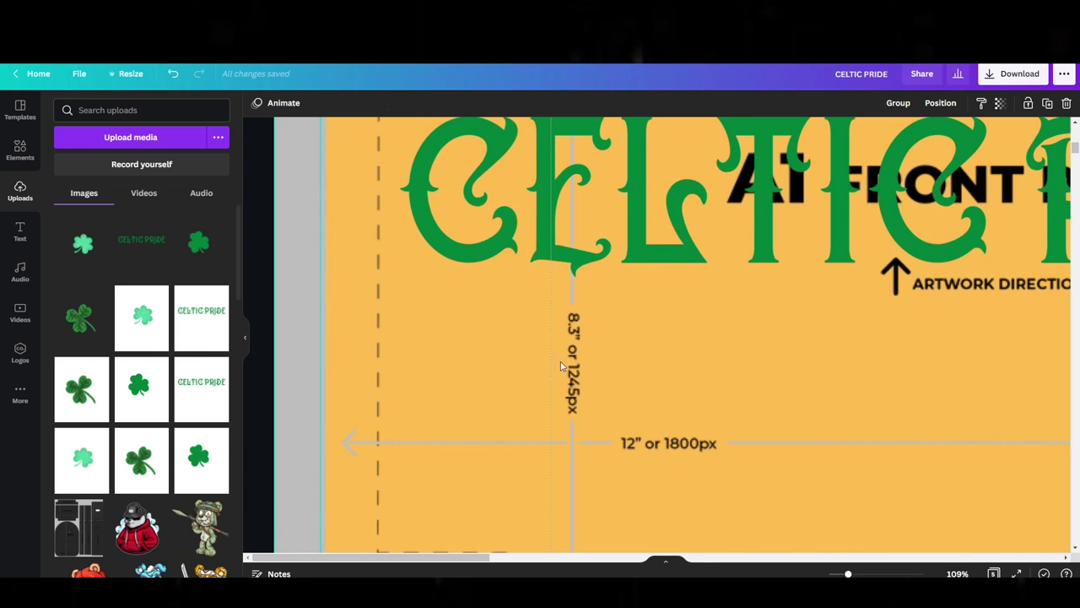
scroll(580, 444, "up", 5)
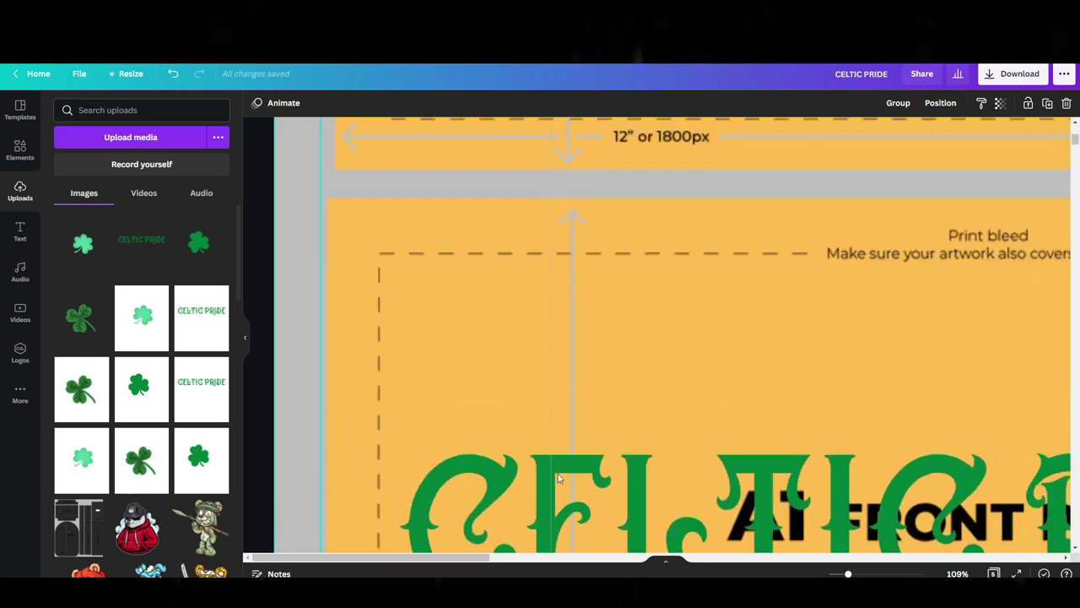
scroll(557, 441, "down", 2)
left_click_drag(556, 441, 572, 410)
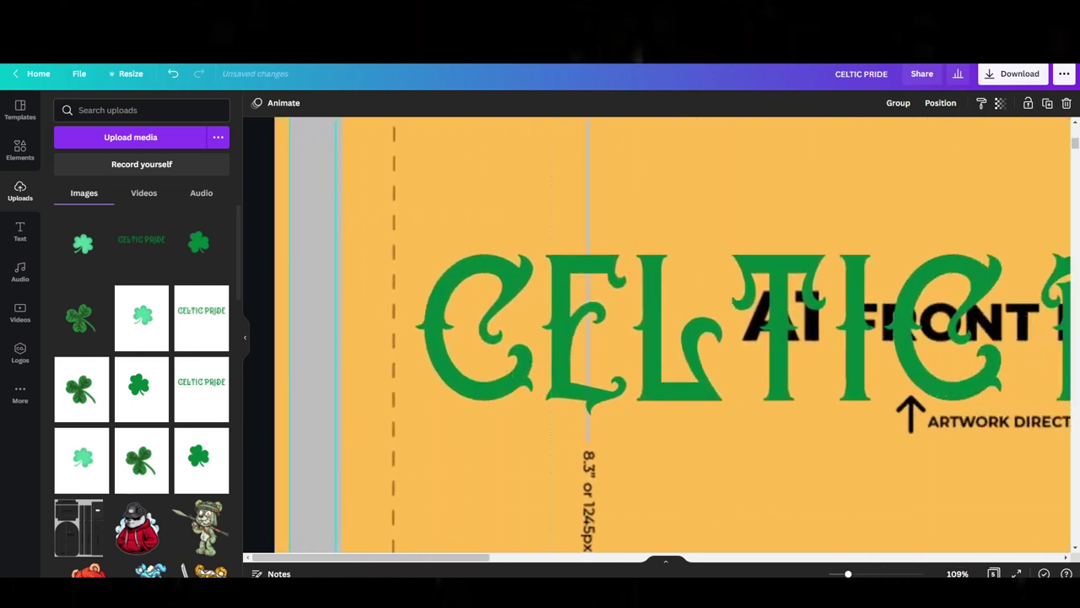
scroll(717, 388, "right", 3)
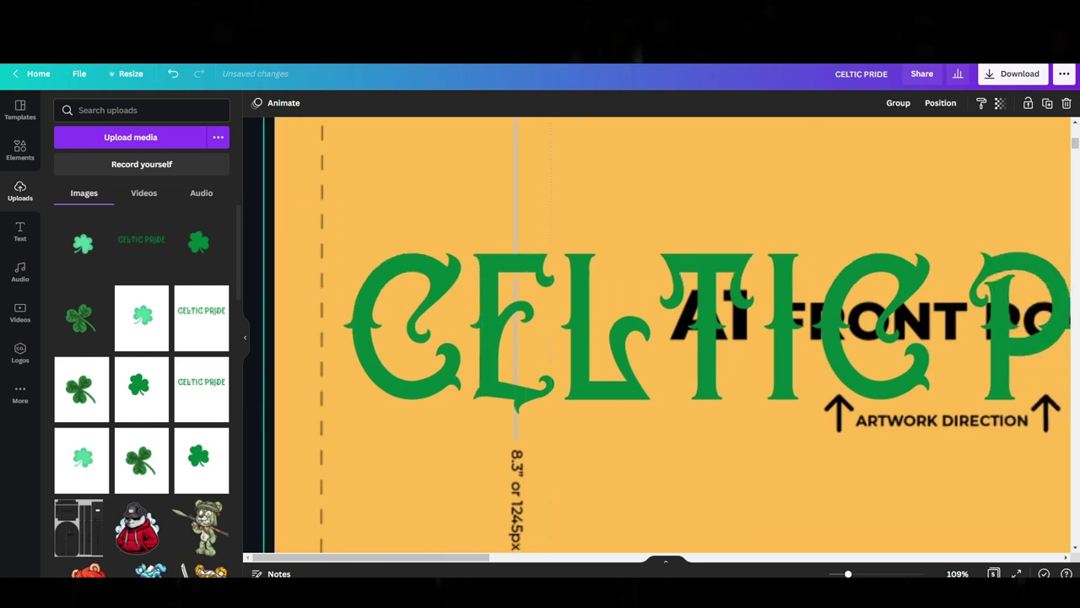
scroll(658, 337, "down", 5)
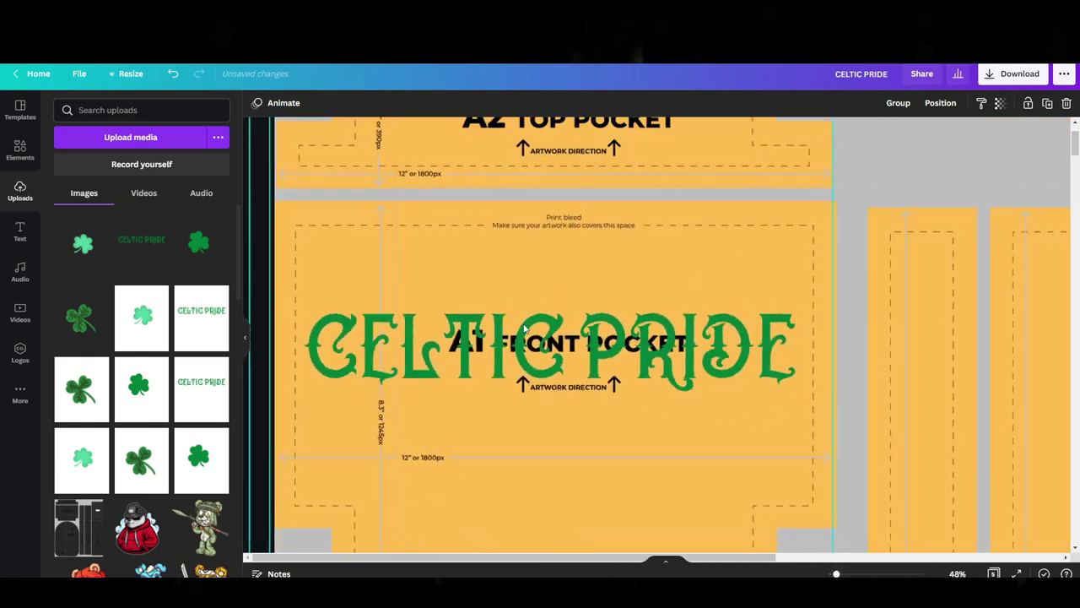
scroll(524, 329, "up", 1)
scroll(526, 352, "down", 1)
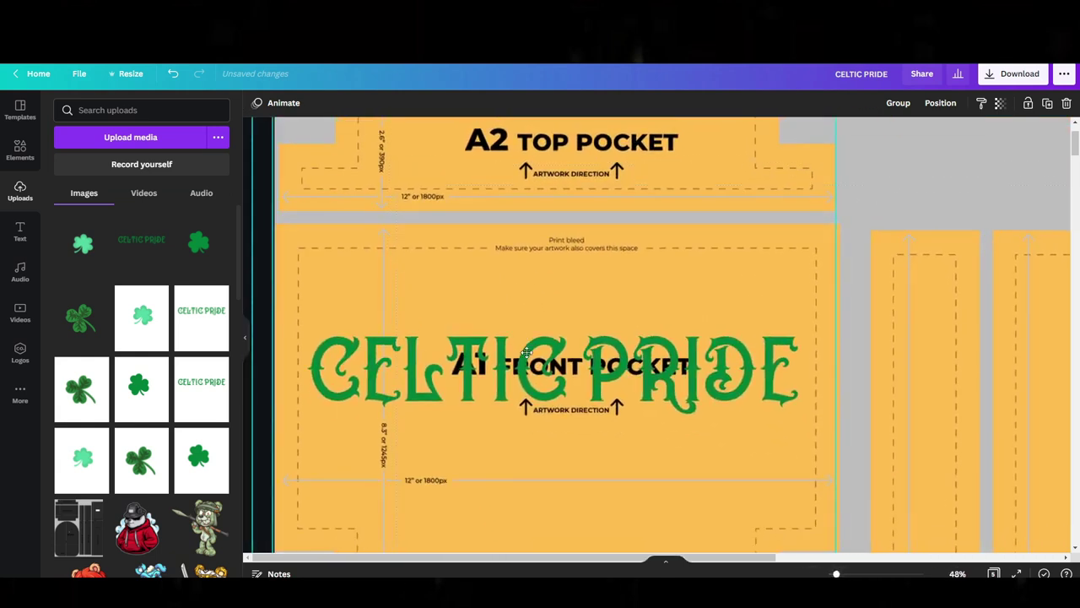
Move the CELTIC PRIDE artwork to the A1 front pocket's lower-right corner and shift the template rightward on the page.
left_click(937, 105)
left_click(816, 376)
scroll(590, 338, "down", 2)
scroll(591, 338, "left", 4)
left_click(324, 313)
left_click_drag(615, 245, 872, 431)
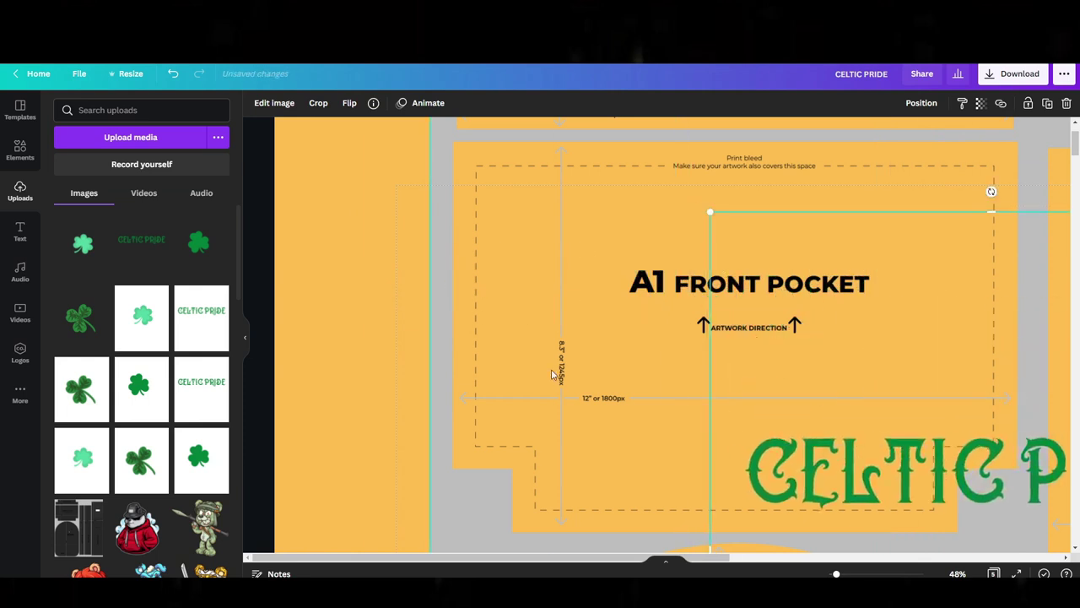
scroll(523, 371, "right", 2)
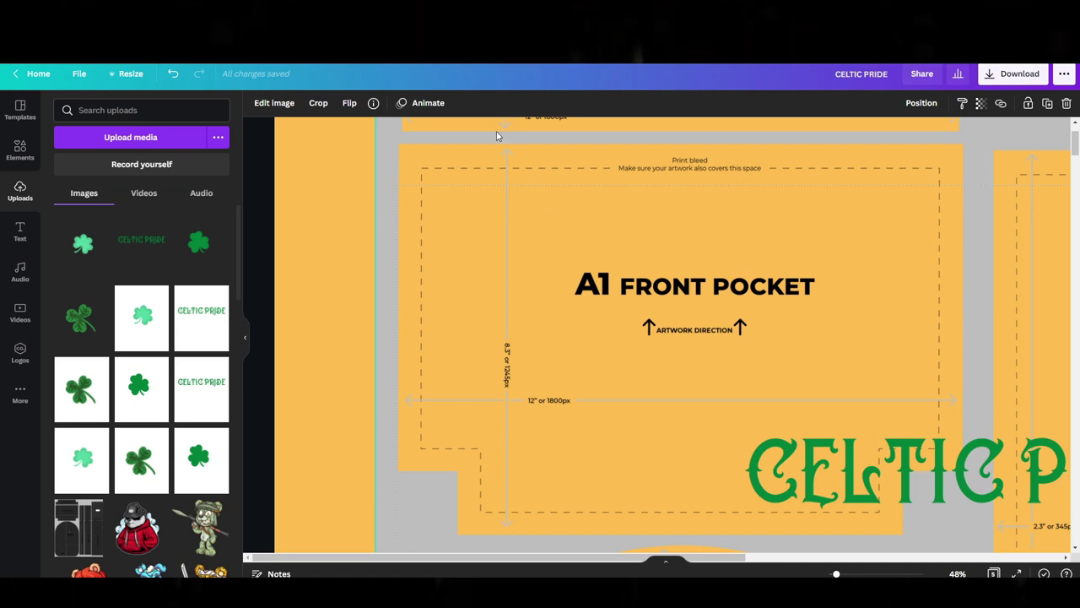
scroll(490, 461, "up", 1)
scroll(489, 405, "down", 15)
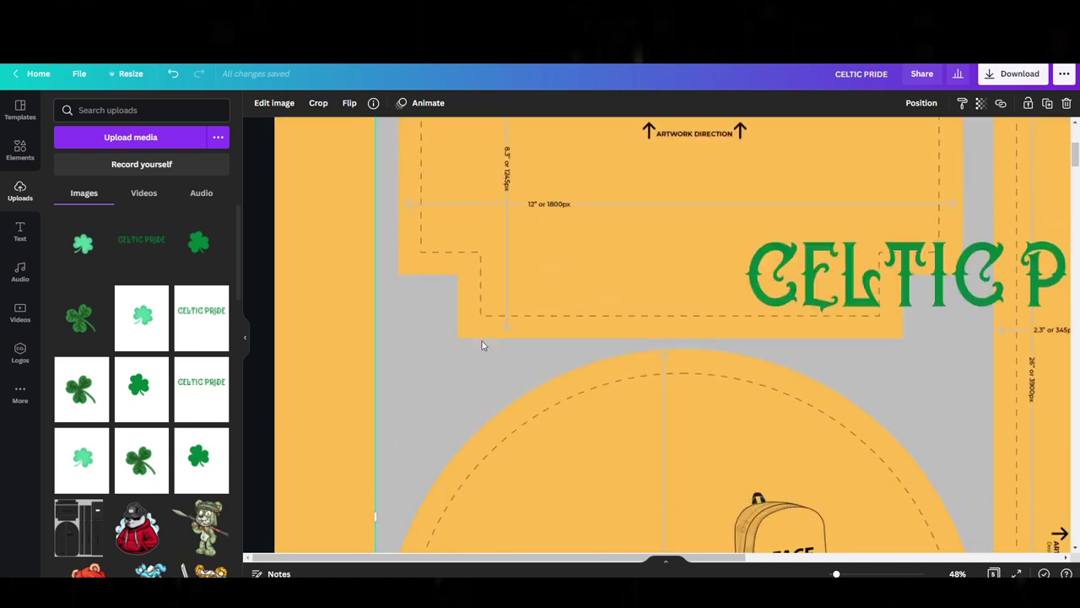
Move the CELTIC PRIDE artwork from the A1 front pocket's lower-right corner up onto the pocket's label area.
scroll(852, 373, "up", 3)
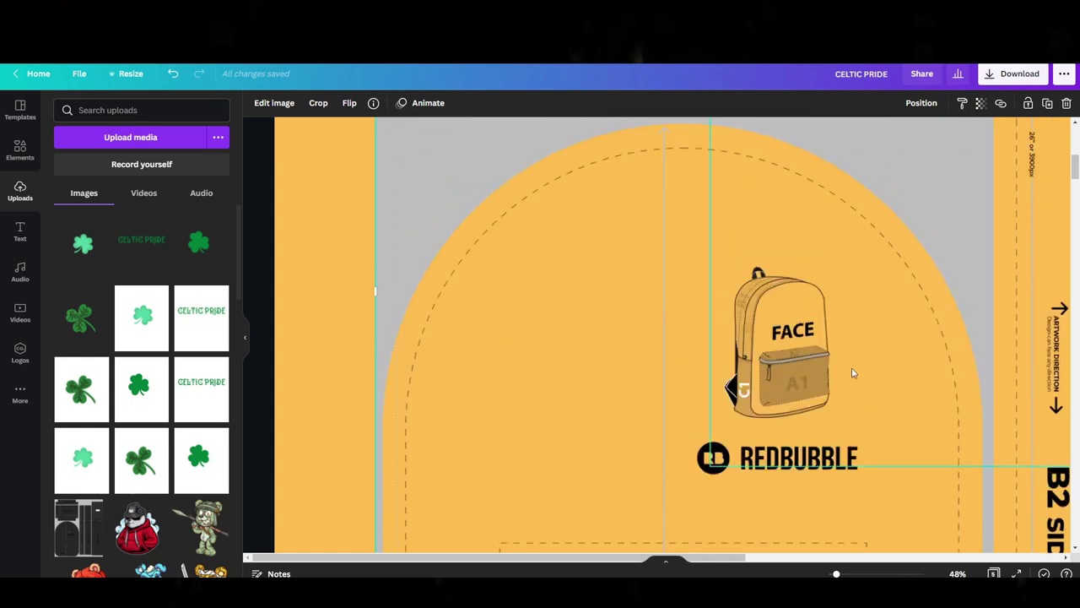
scroll(490, 315, "up", 7)
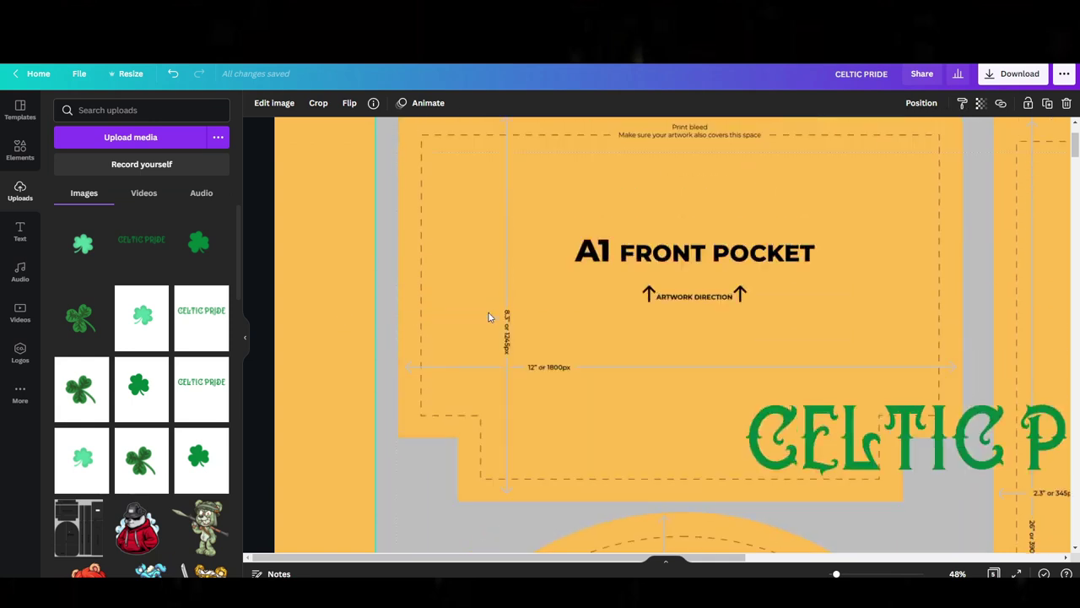
scroll(483, 318, "down", 2)
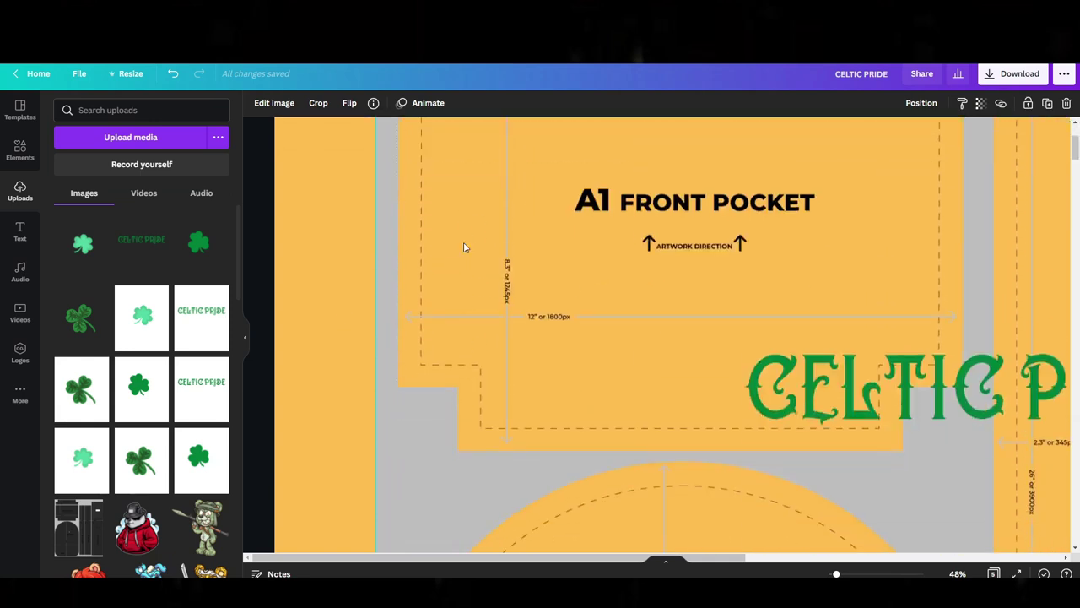
scroll(528, 417, "down", 4)
scroll(531, 414, "up", 6)
scroll(637, 309, "down", 5)
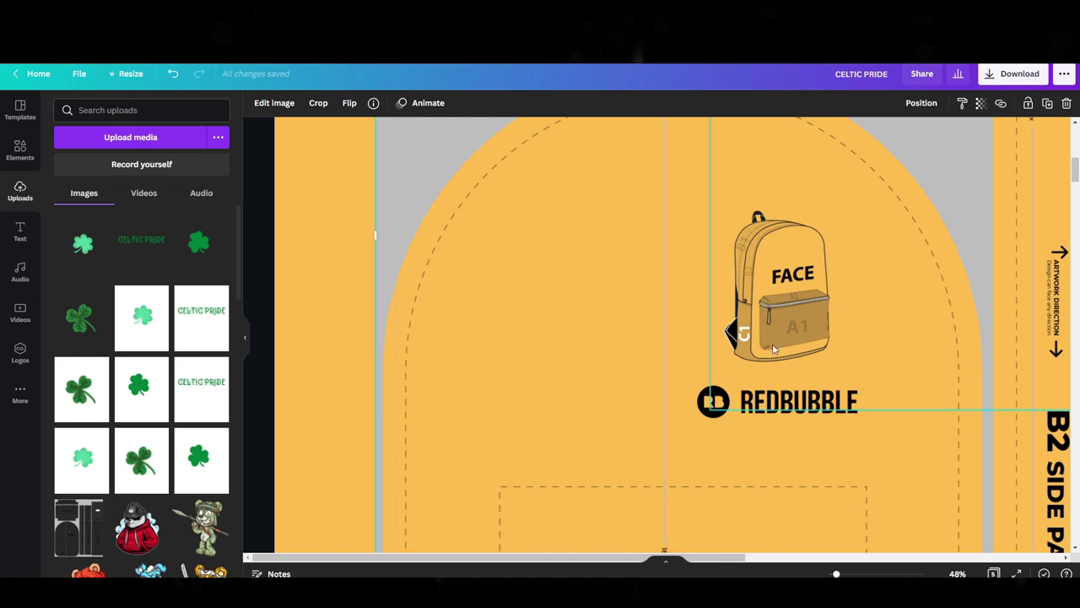
scroll(773, 347, "up", 5)
left_click_drag(862, 530, 561, 365)
scroll(602, 353, "down", 3)
scroll(603, 350, "up", 3)
scroll(949, 440, "down", 3)
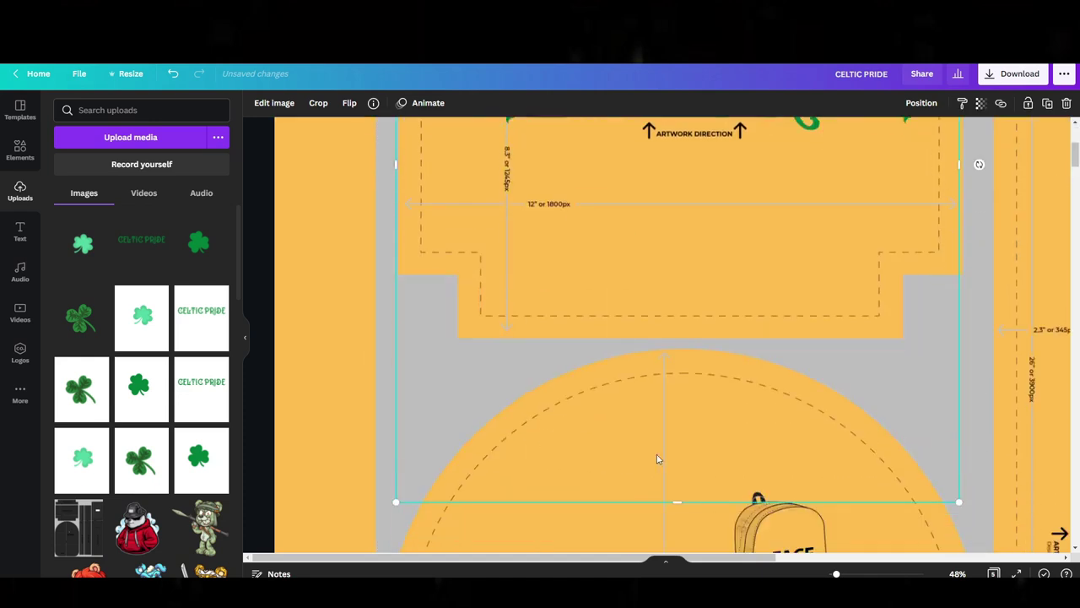
Shift the backpack template to the page's left edge and down to the page's bottom edge.
left_click_drag(430, 523, 333, 522)
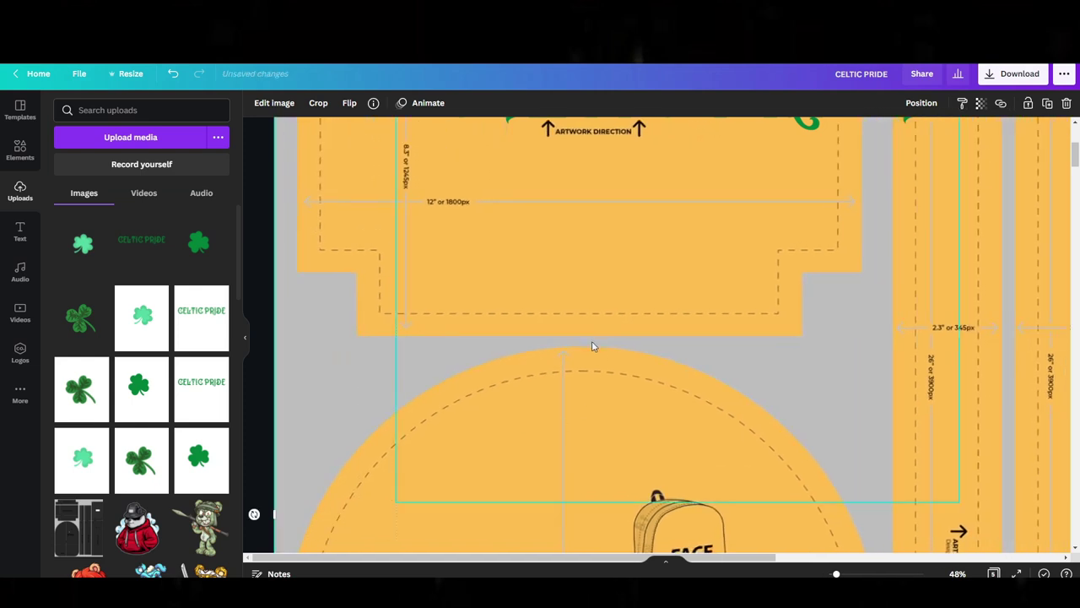
scroll(366, 318, "up", 3)
scroll(299, 342, "down", 15)
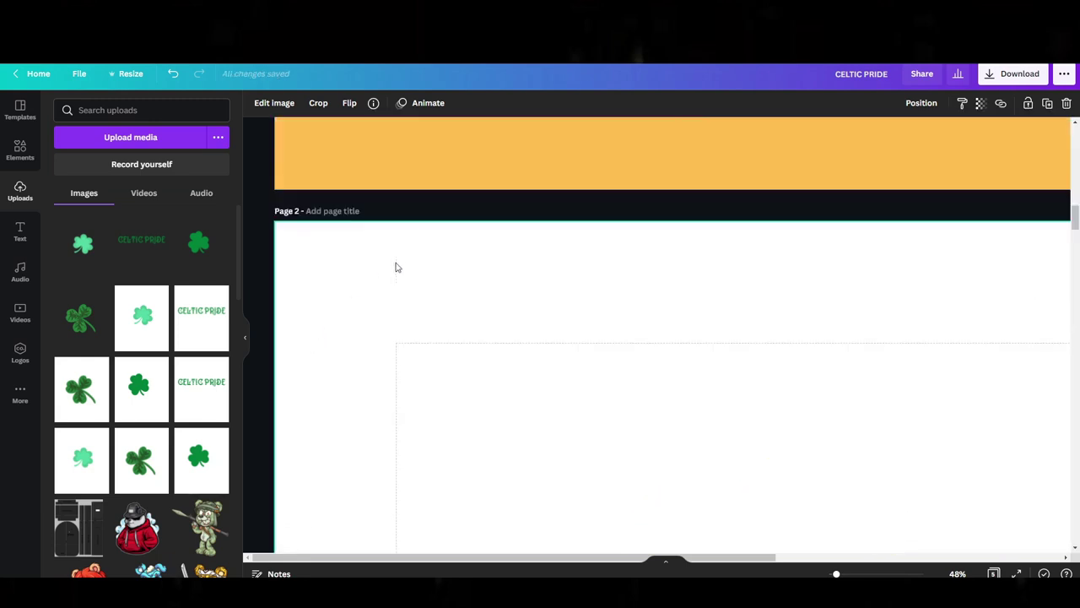
scroll(396, 268, "up", 2)
left_click_drag(397, 193, 397, 285)
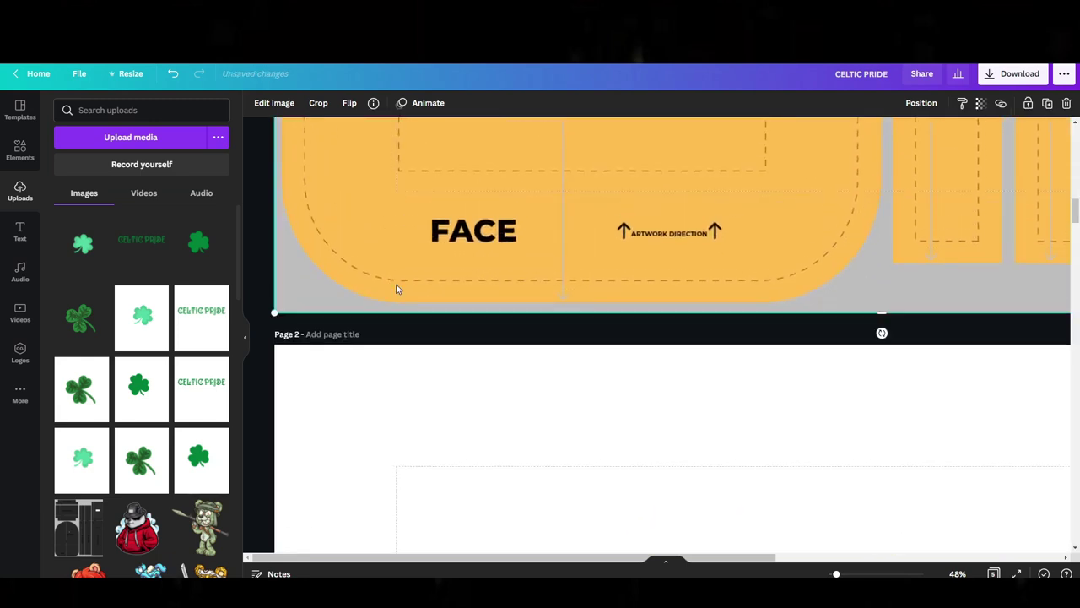
Enlarge the backpack template slightly from its upper-right corner and centre it so that it covers page 1.
scroll(656, 337, "up", 1)
scroll(657, 338, "down", 5)
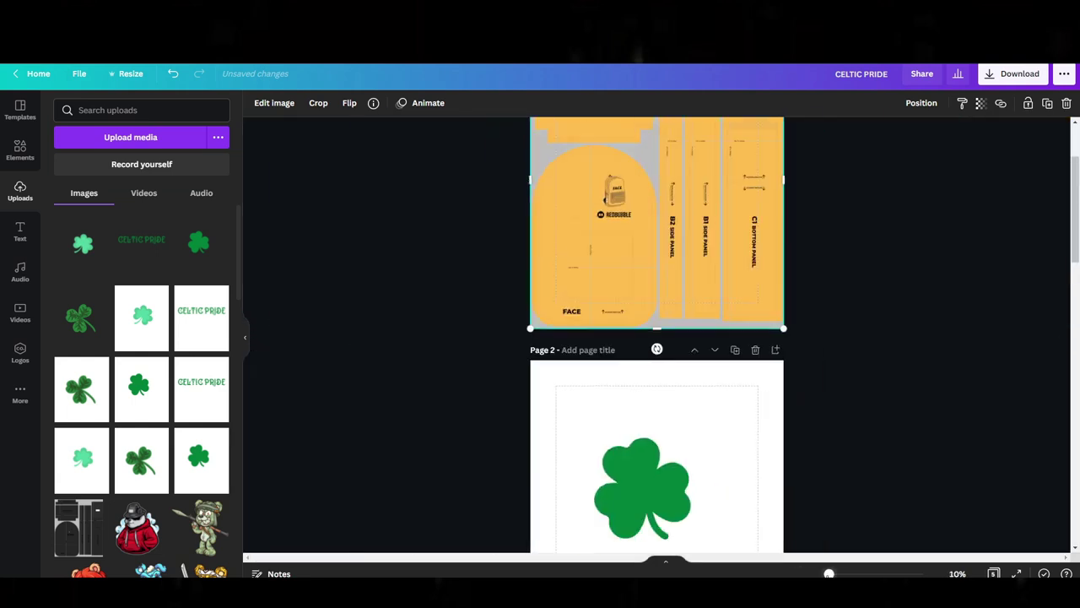
scroll(639, 301, "up", 3)
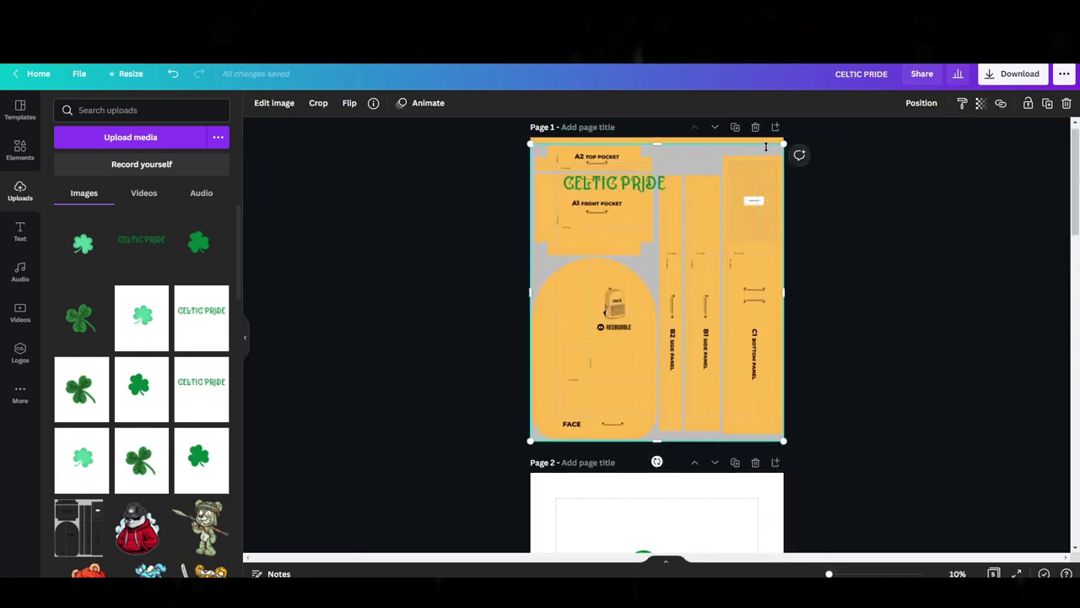
left_click_drag(783, 143, 795, 145)
left_click_drag(768, 269, 769, 266)
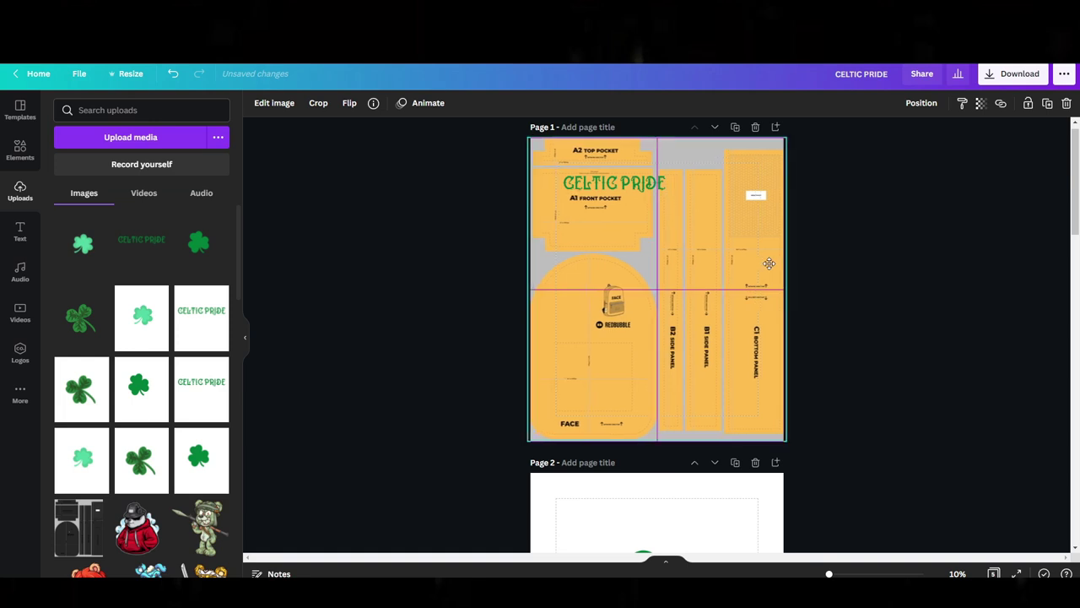
Replace page 1's background with the backpack template image.
right_click(770, 266)
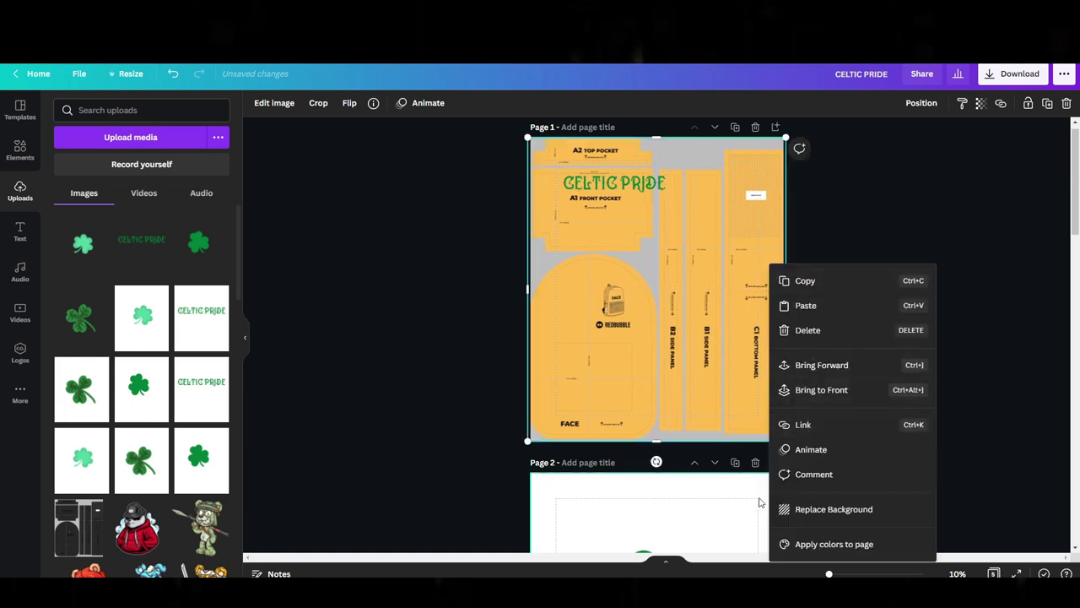
left_click(848, 184)
left_click(756, 210)
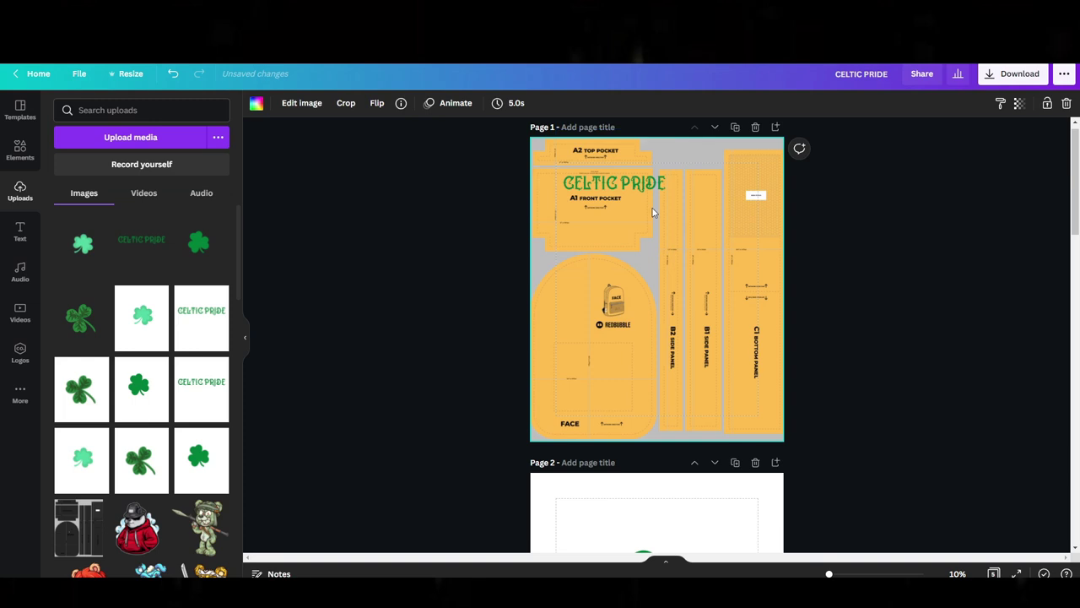
Place the CELTIC PRIDE artwork just above the A1 FRONT POCKET label and lock the template background.
left_click_drag(633, 178, 616, 184)
left_click(673, 298)
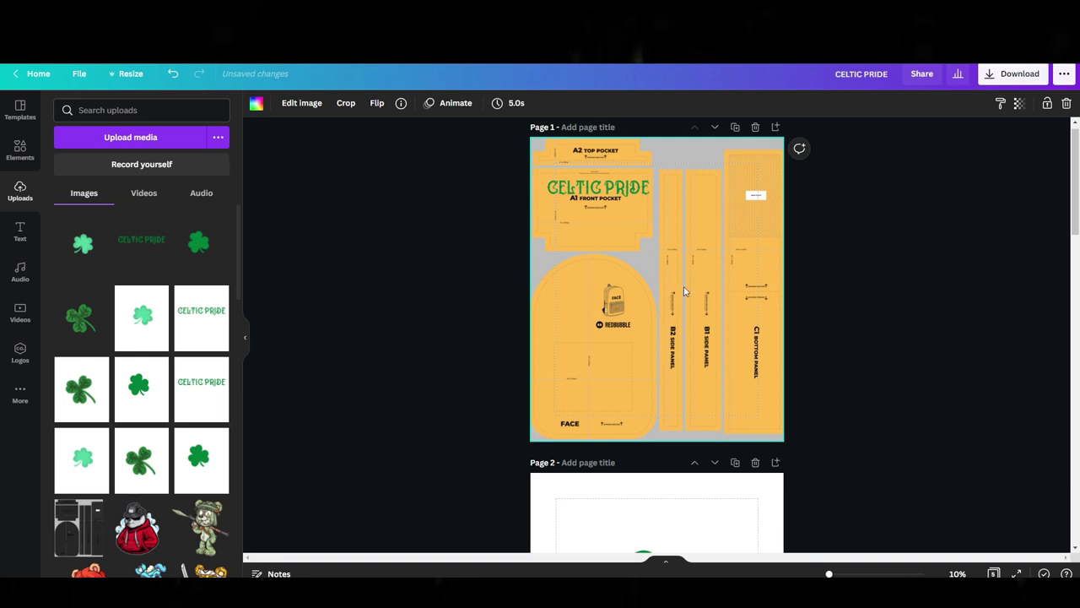
left_click(1047, 103)
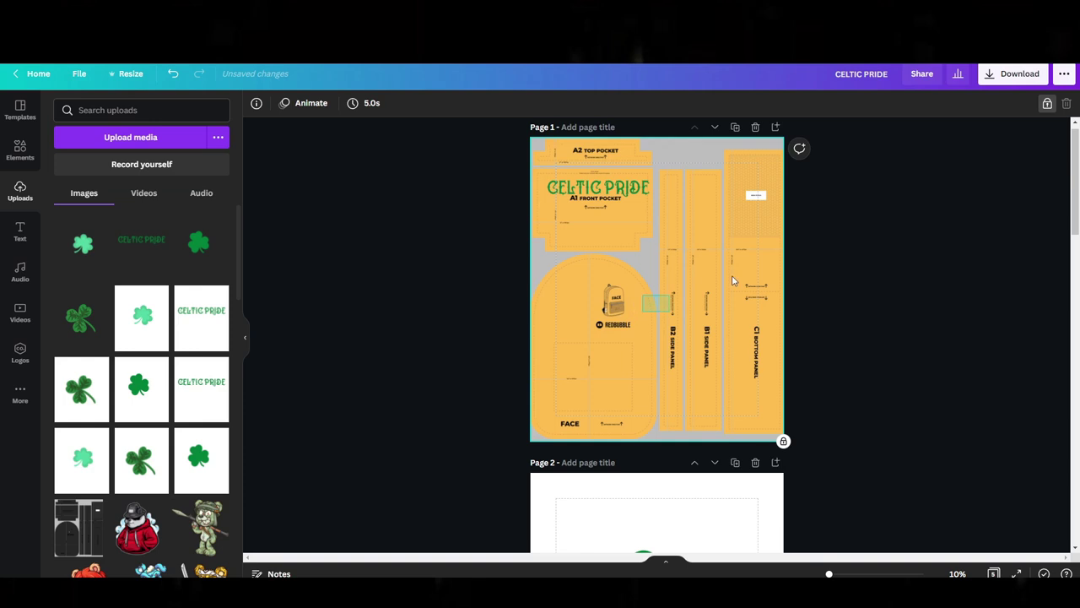
key("Escape")
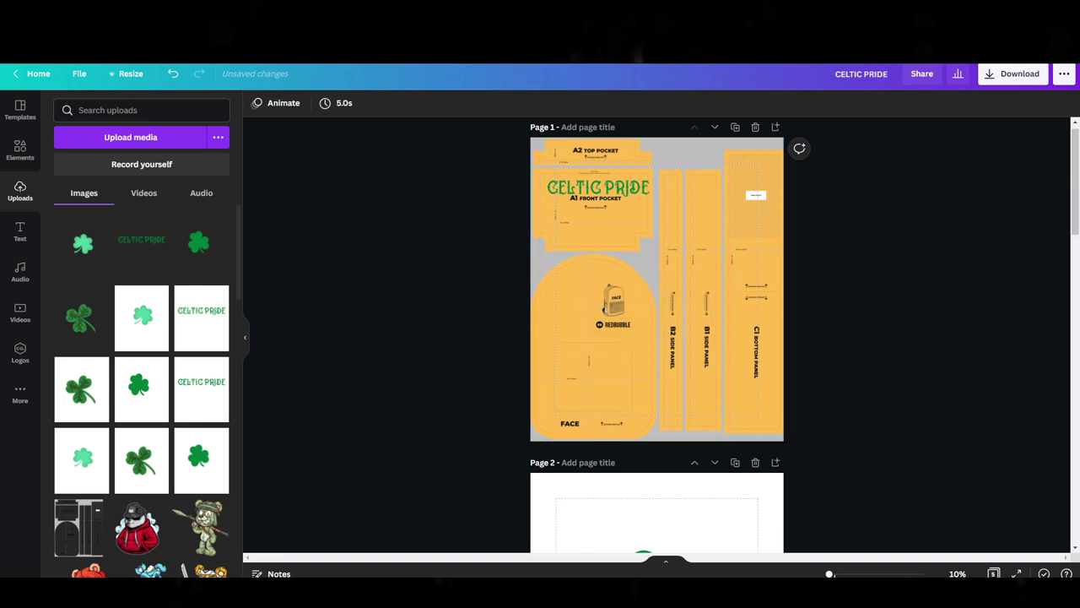
Move the CELTIC PRIDE artwork down and slightly left so it lies over the A1 FRONT POCKET label.
scroll(607, 379, "up", 10)
scroll(545, 403, "down", 5)
scroll(545, 402, "up", 10)
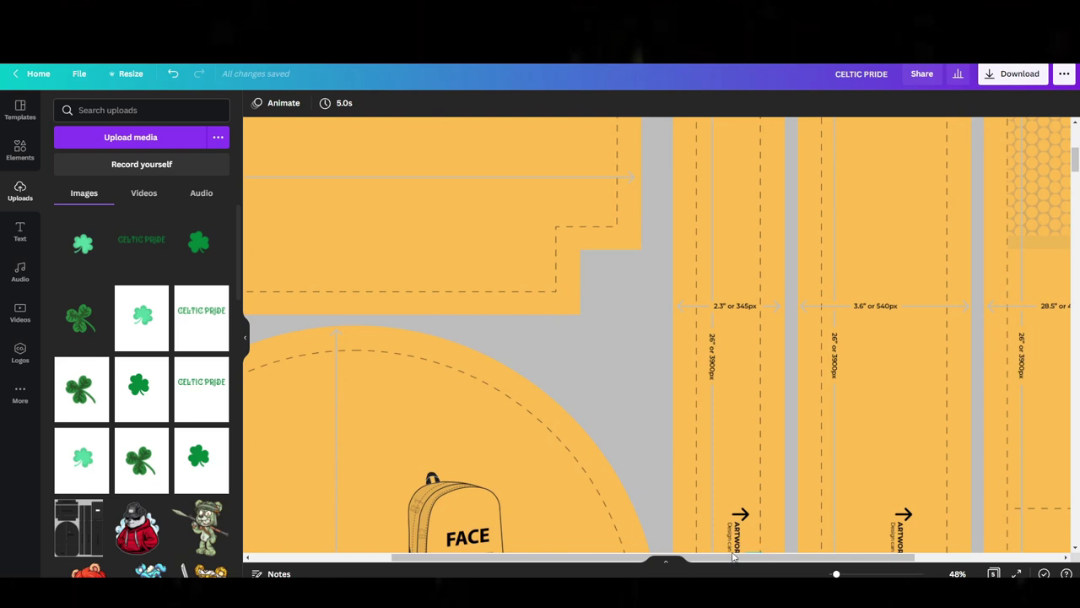
scroll(555, 419, "up", 5)
scroll(555, 419, "left", 5)
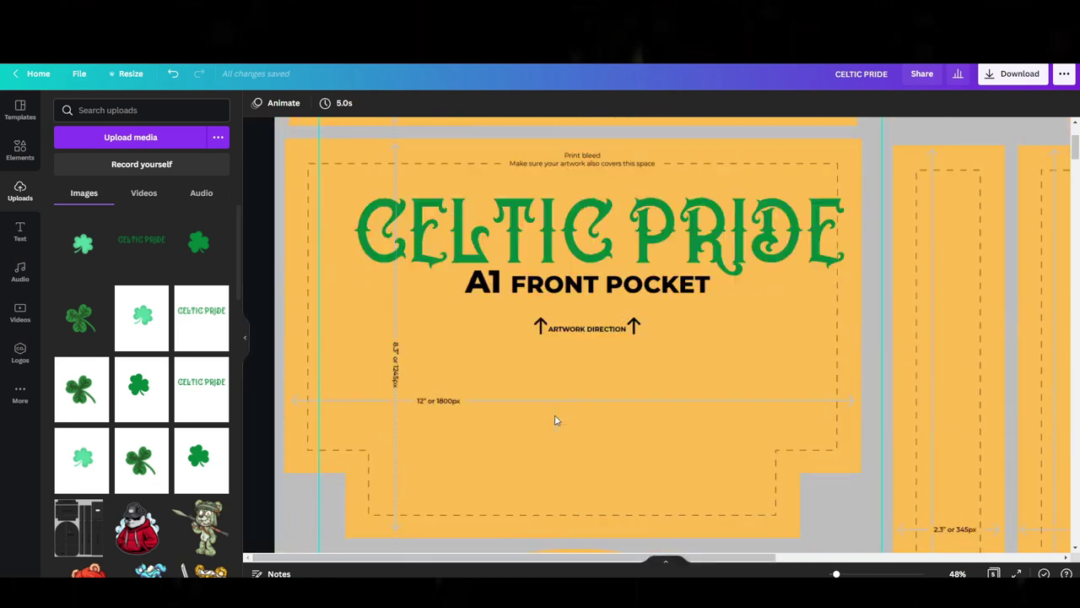
scroll(554, 419, "up", 2)
left_click_drag(593, 314, 596, 324)
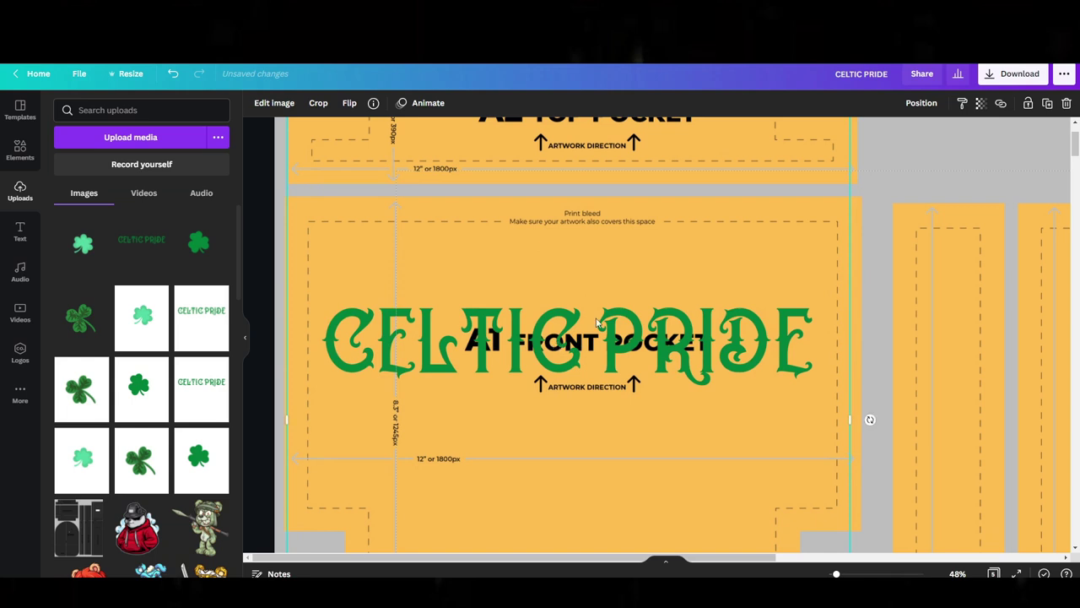
scroll(776, 494, "up", 2)
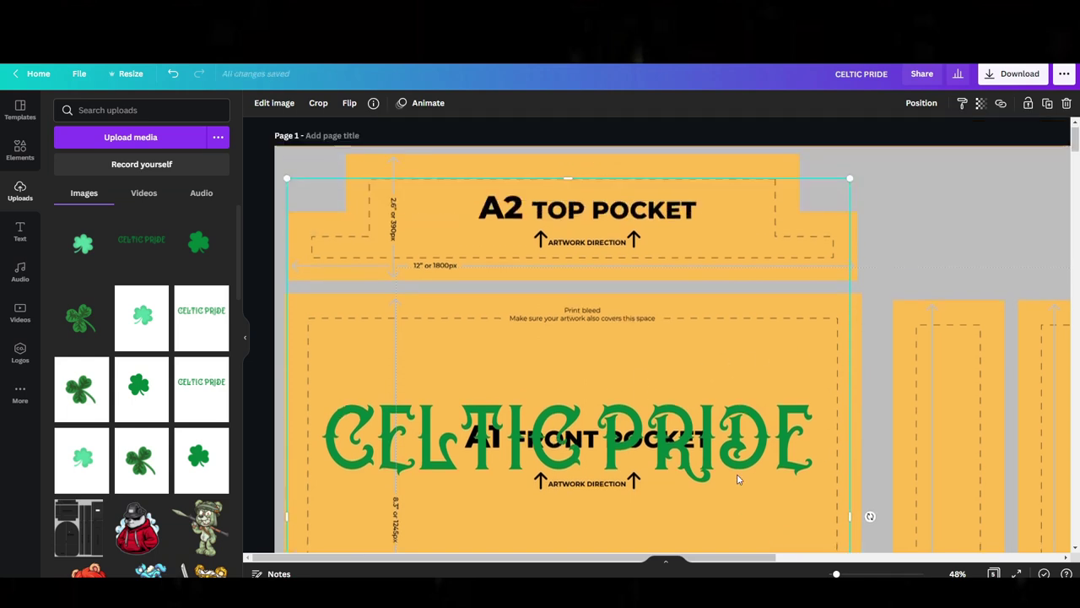
Shrink the CELTIC PRIDE artwork and centre it over the A1 FRONT POCKET label.
scroll(773, 488, "down", 6)
left_click_drag(845, 516, 667, 302)
left_click_drag(596, 258, 749, 325)
scroll(686, 410, "up", 6)
left_click_drag(667, 412, 617, 424)
Add the solid green shamrock from the uploads to page 1 and move it up over the A2 and A1 pockets.
left_click_drag(199, 243, 702, 359)
scroll(688, 486, "down", 3)
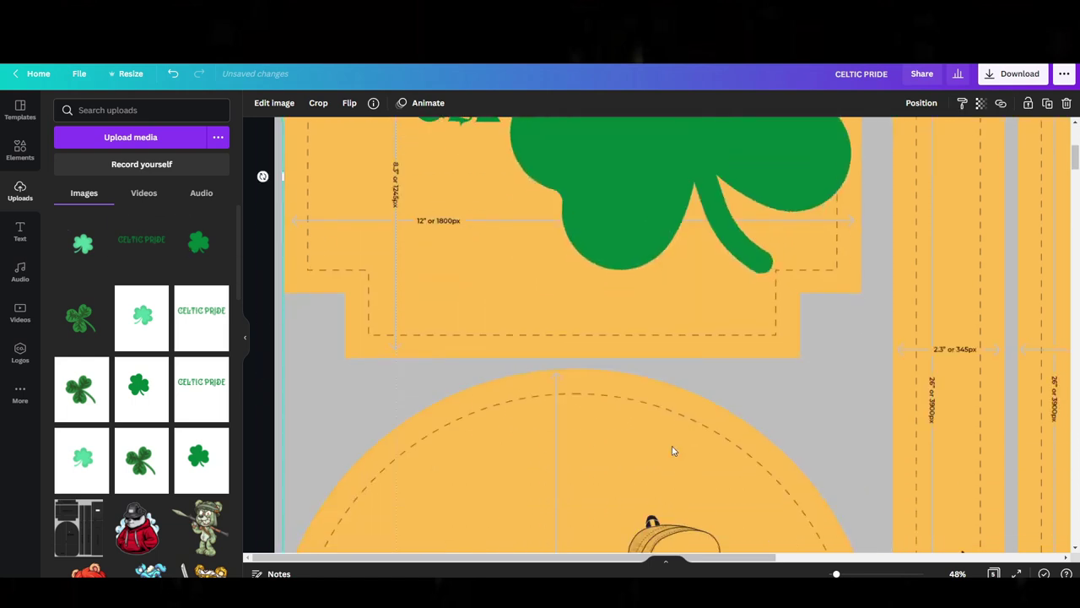
scroll(680, 419, "up", 4)
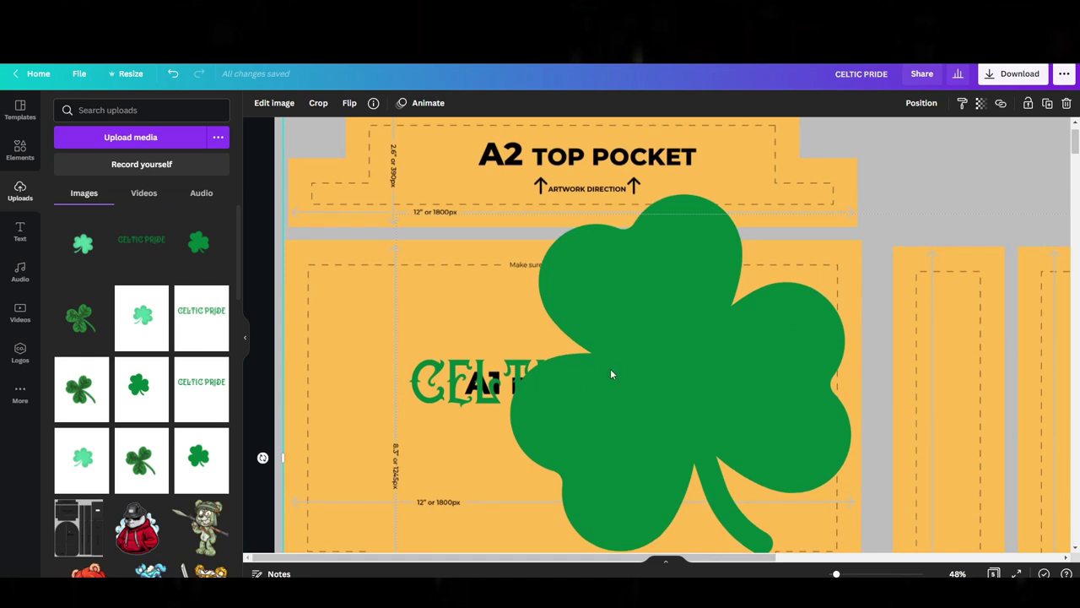
scroll(611, 371, "down", 3)
scroll(417, 307, "up", 3)
left_click_drag(632, 337, 618, 214)
Crop the shamrock image's empty left and lower margins close to the leaves and stem.
double_click(618, 213)
scroll(448, 430, "down", 3)
scroll(422, 429, "down", 1)
scroll(380, 422, "up", 3)
scroll(338, 418, "down", 3)
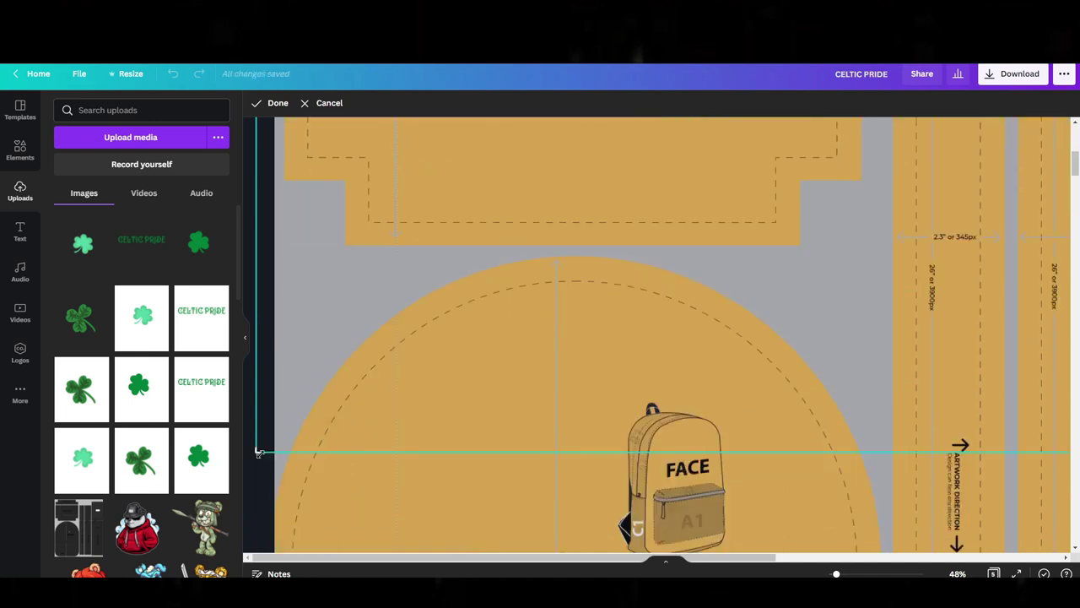
scroll(372, 317, "up", 2)
left_click_drag(278, 304, 250, 197)
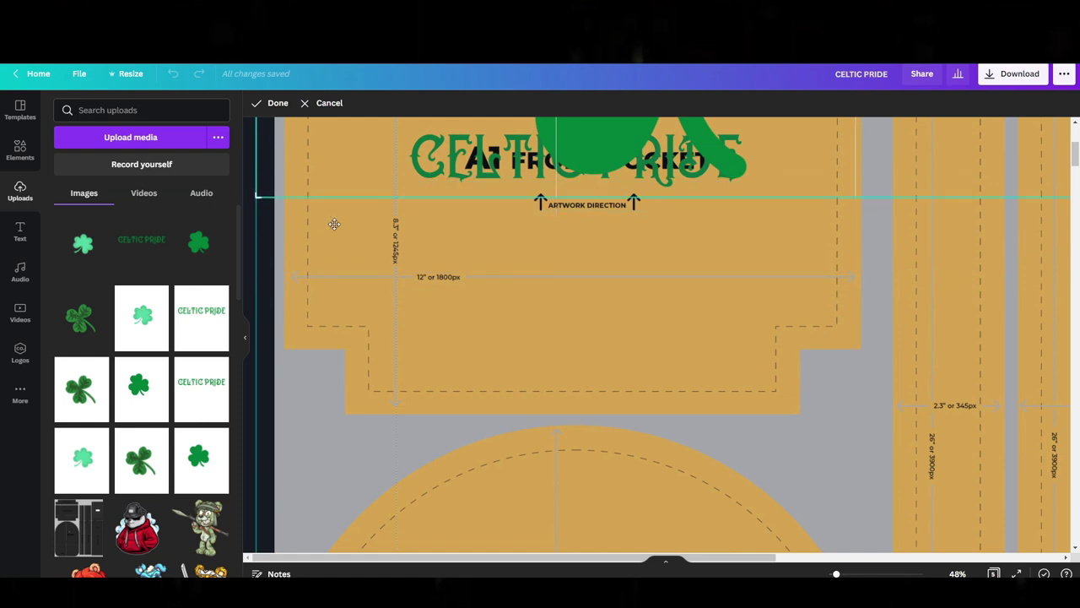
scroll(334, 223, "up", 3)
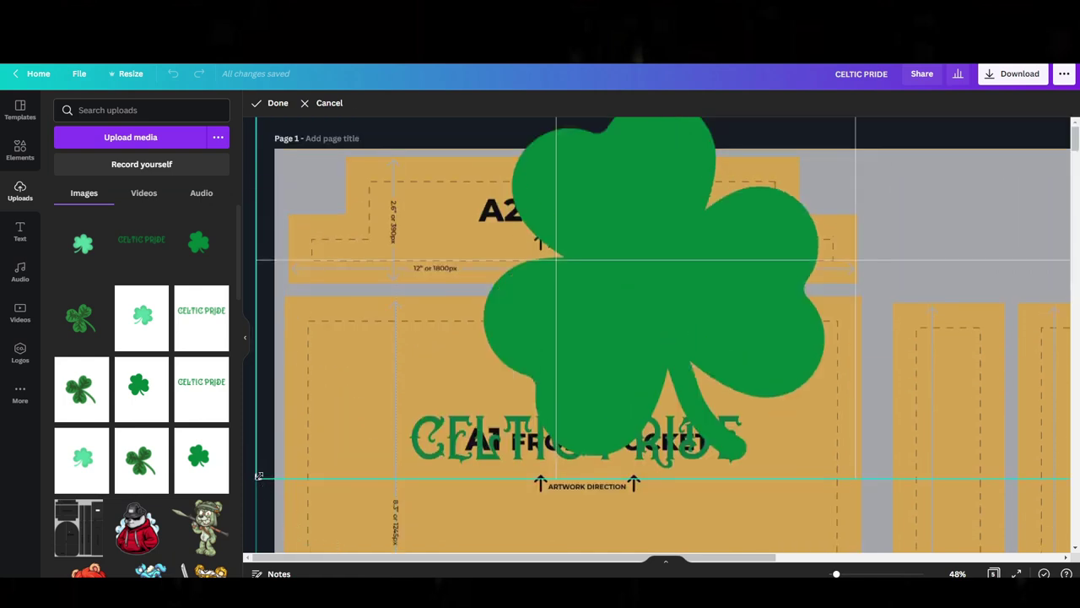
left_click_drag(257, 479, 483, 473)
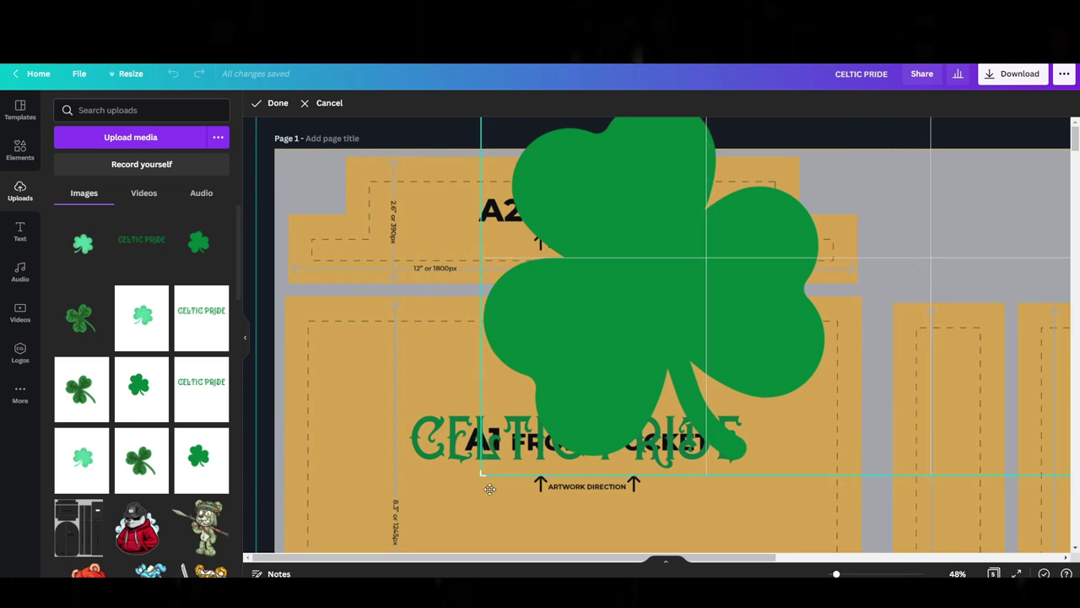
left_click(275, 105)
Crop the shamrock image's remaining empty upper and right margins close to the leaves.
double_click(569, 430)
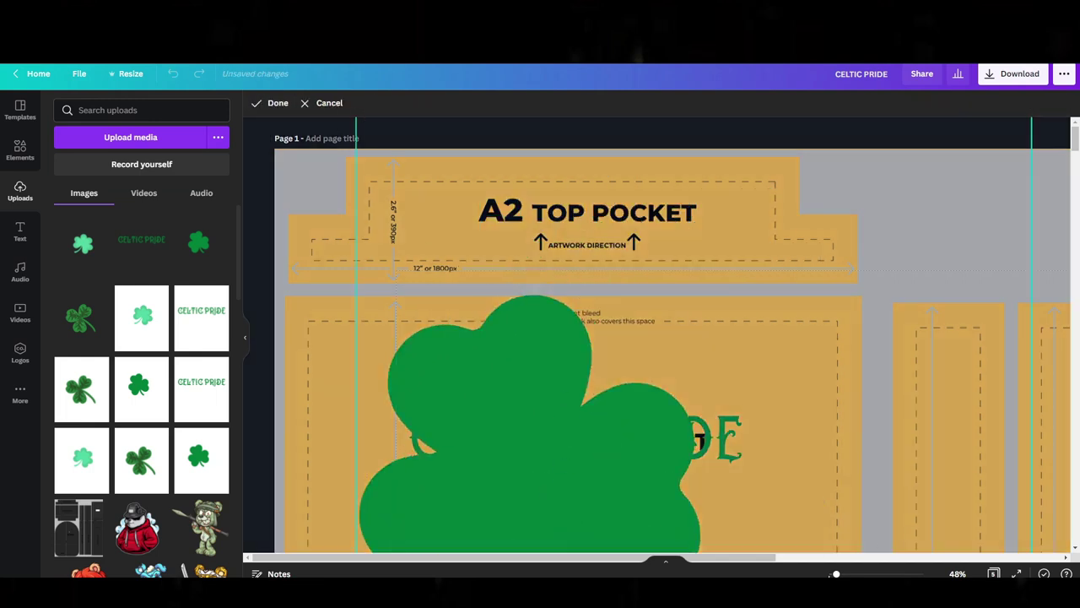
key("ctrl+minus")
key("ctrl+minus")
left_click_drag(685, 124, 622, 175)
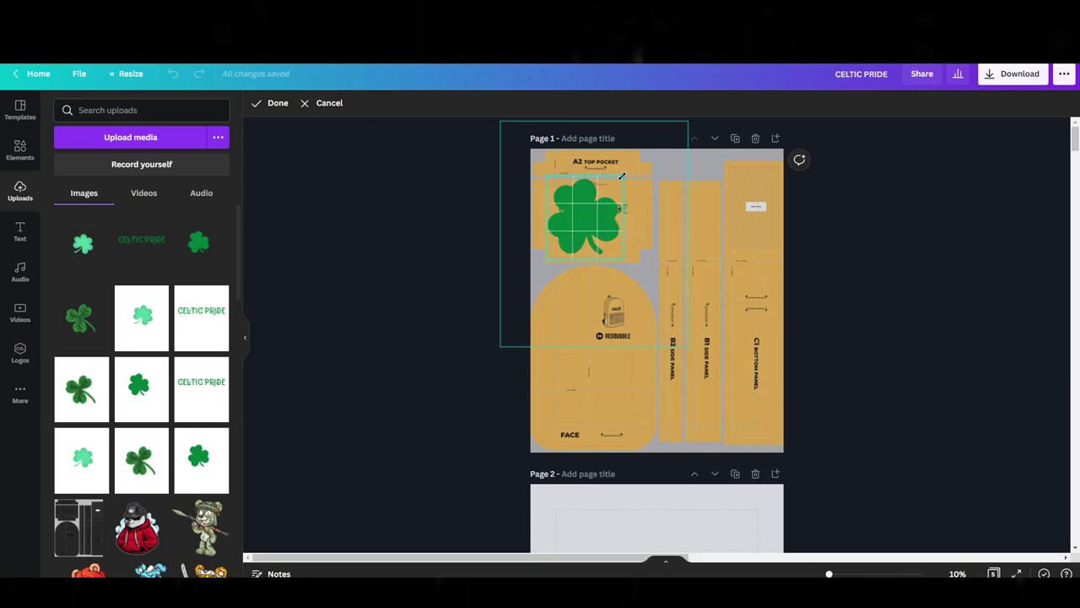
left_click(275, 103)
Rotate the shamrock so its stem points to the upper left and position it on the upper-left part of the FACE panel.
left_click_drag(598, 253, 458, 211)
left_click_drag(829, 572, 833, 573)
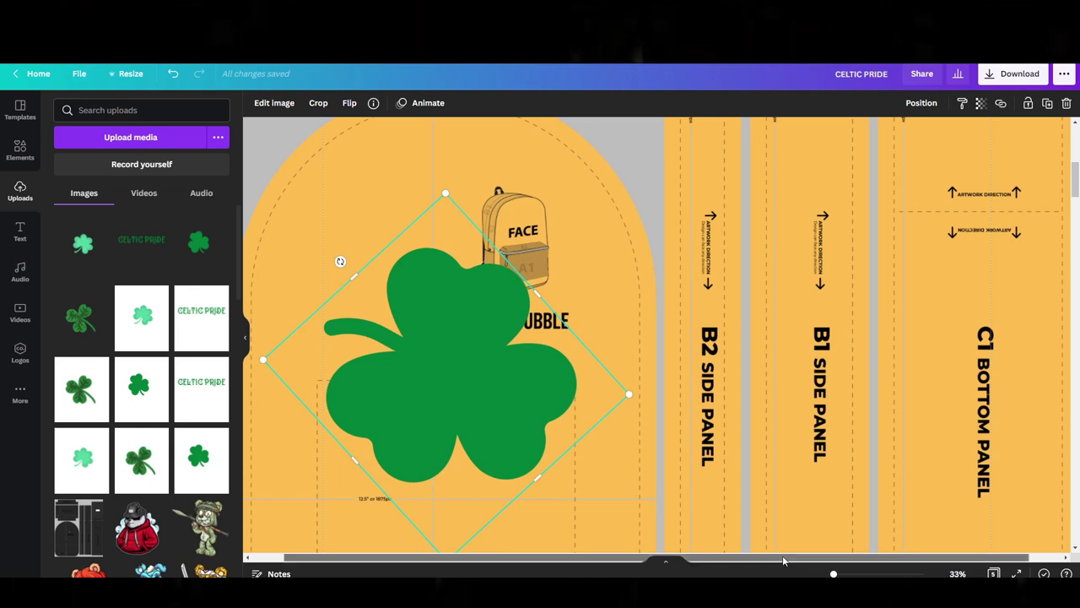
scroll(806, 565, "left", 1)
left_click_drag(488, 394, 359, 240)
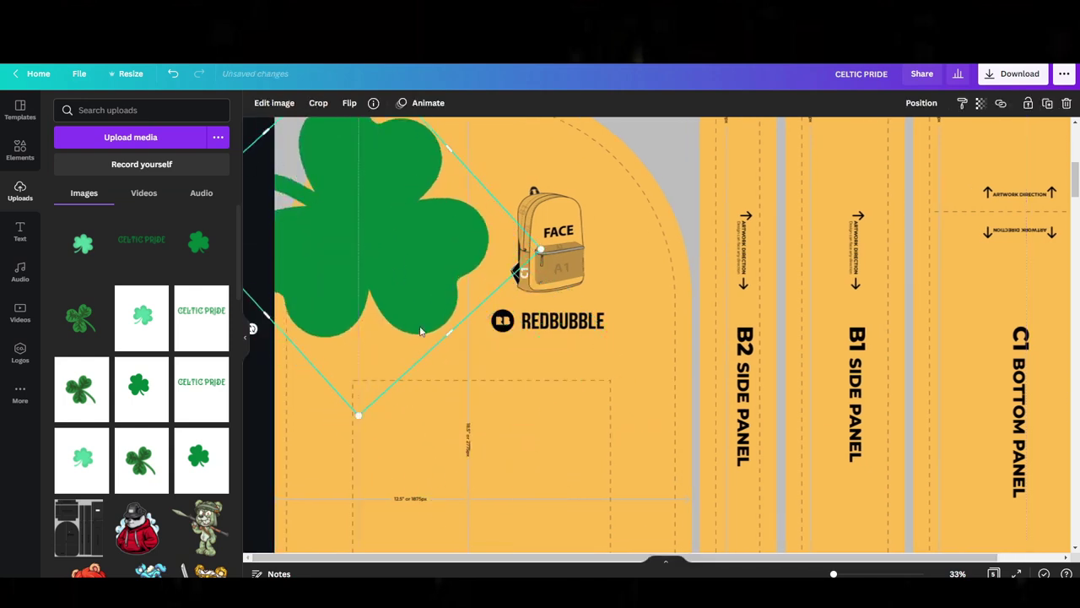
scroll(424, 356, "up", 3)
scroll(425, 356, "down", 1)
left_click_drag(378, 364, 441, 365)
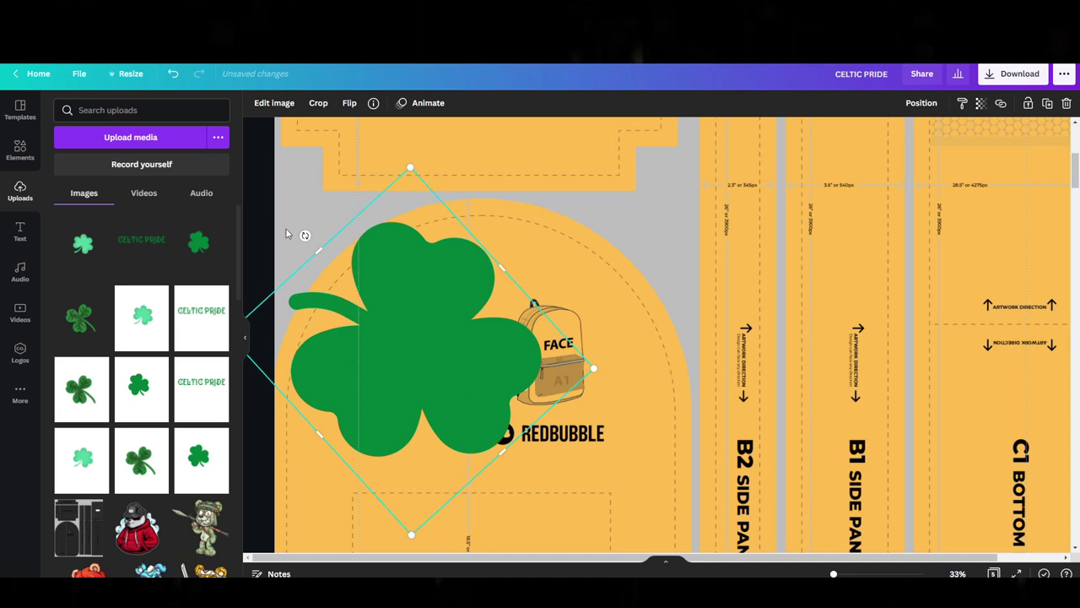
Shrink the shamrock and move it into the FACE panel's upper-left curve beside the backpack drawing.
left_click_drag(410, 168, 406, 276)
left_click_drag(387, 392, 365, 337)
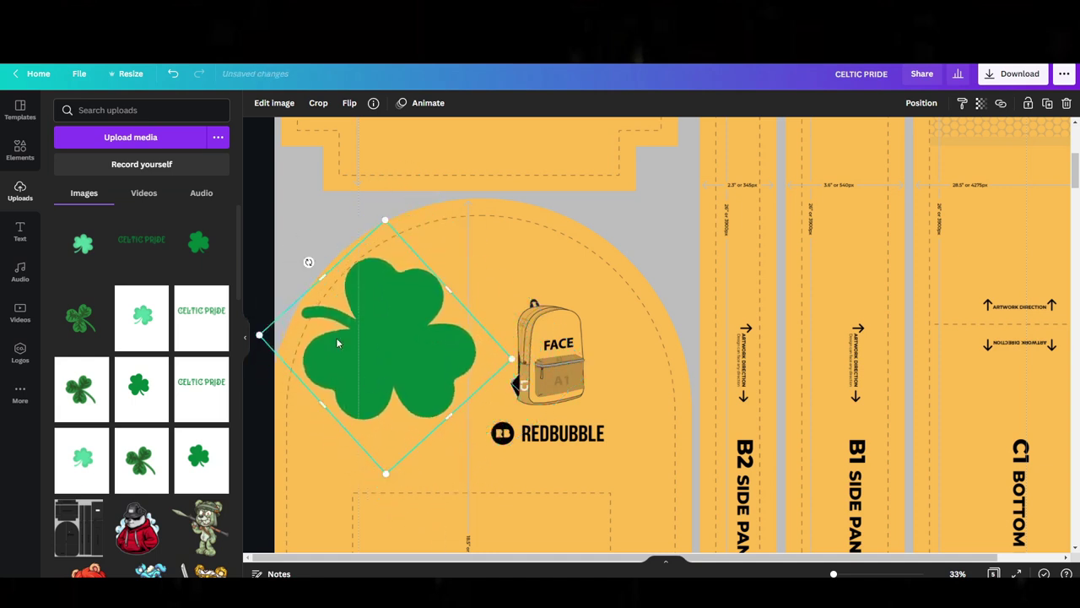
scroll(430, 348, "up", 4)
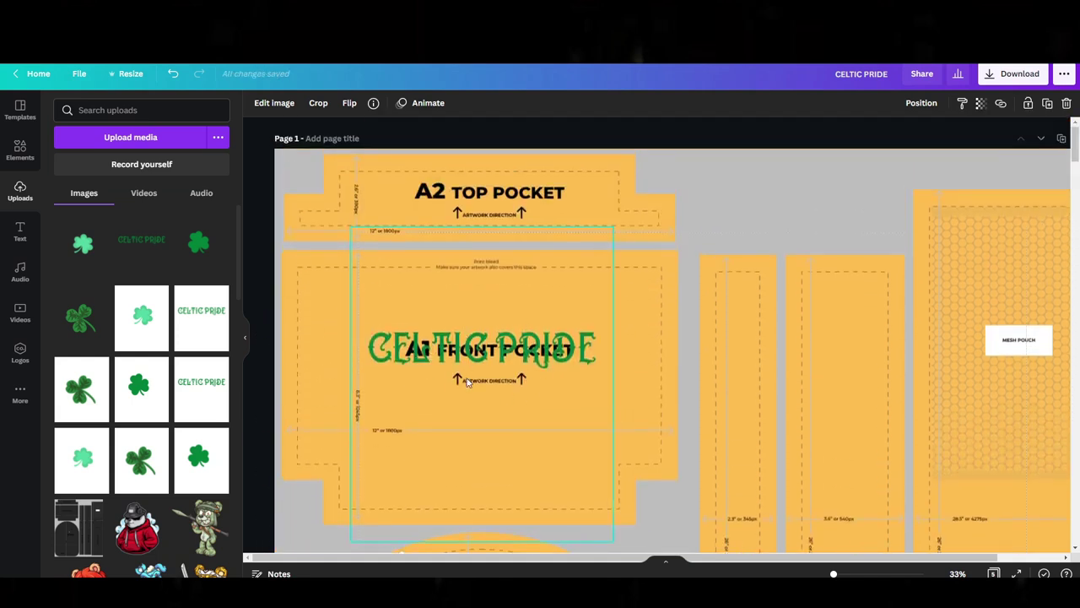
scroll(467, 381, "down", 5)
Tilt the shamrock slightly clockwise and adjust its position along the FACE panel's upper-left edge.
left_click(467, 379)
left_click_drag(402, 317, 399, 314)
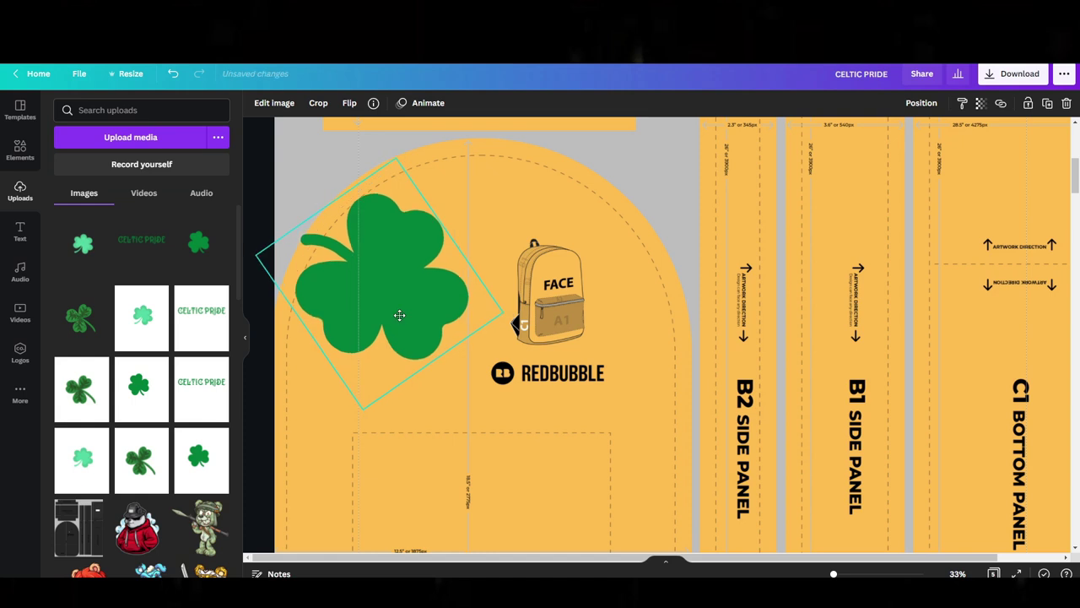
left_click_drag(315, 185, 328, 183)
left_click_drag(333, 268, 356, 229)
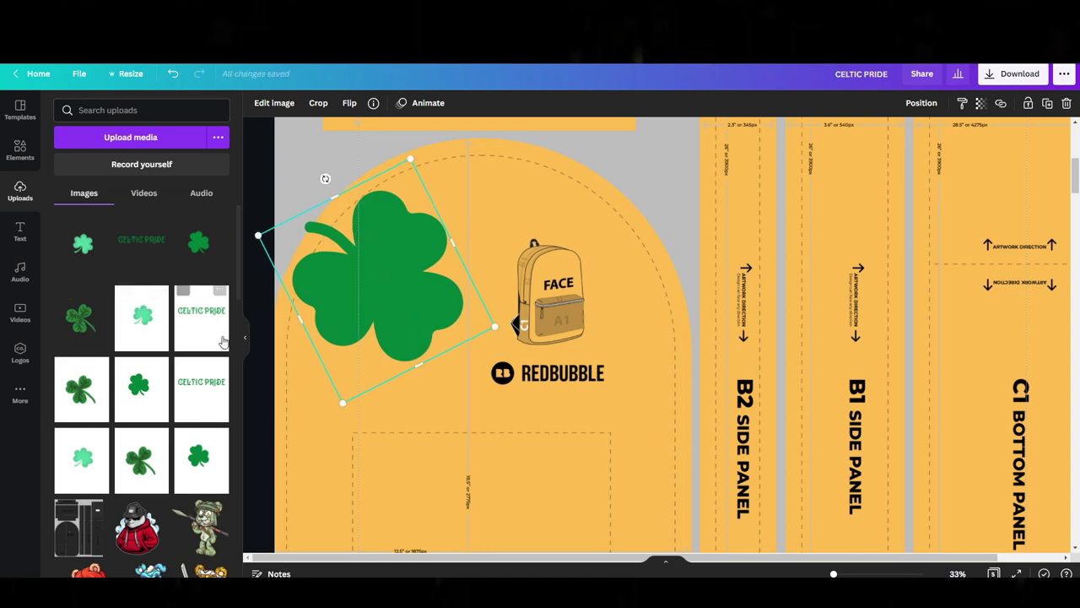
Add the textured dark green shamrock from the uploads and crop its empty margins close to the leaves and stem.
left_click_drag(80, 331, 672, 422)
left_click_drag(661, 359, 560, 529)
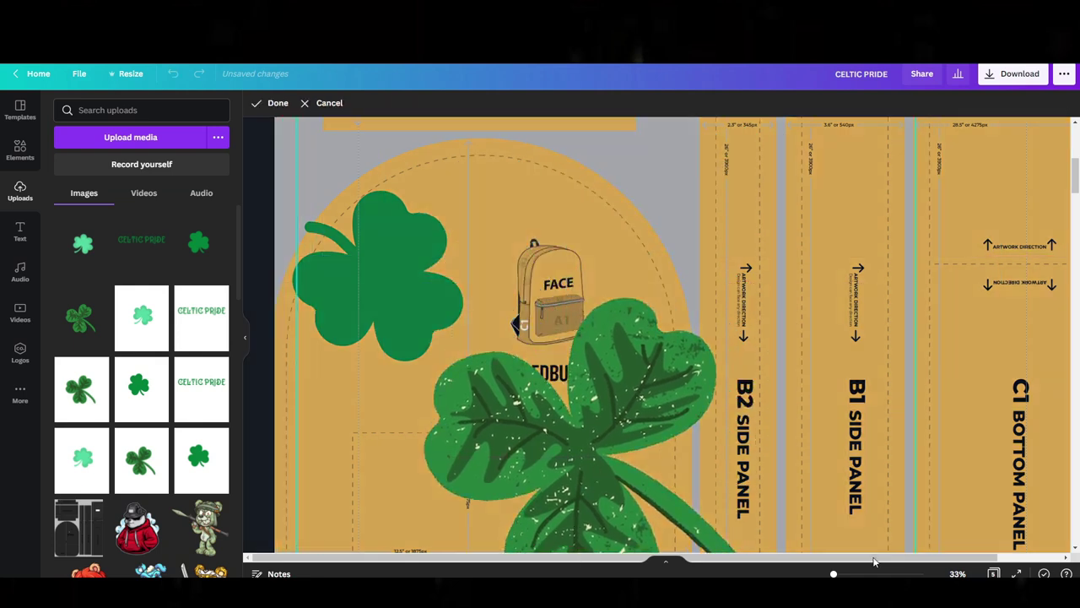
left_click_drag(833, 574, 801, 575)
left_click_drag(723, 250, 682, 311)
left_click_drag(538, 472, 574, 410)
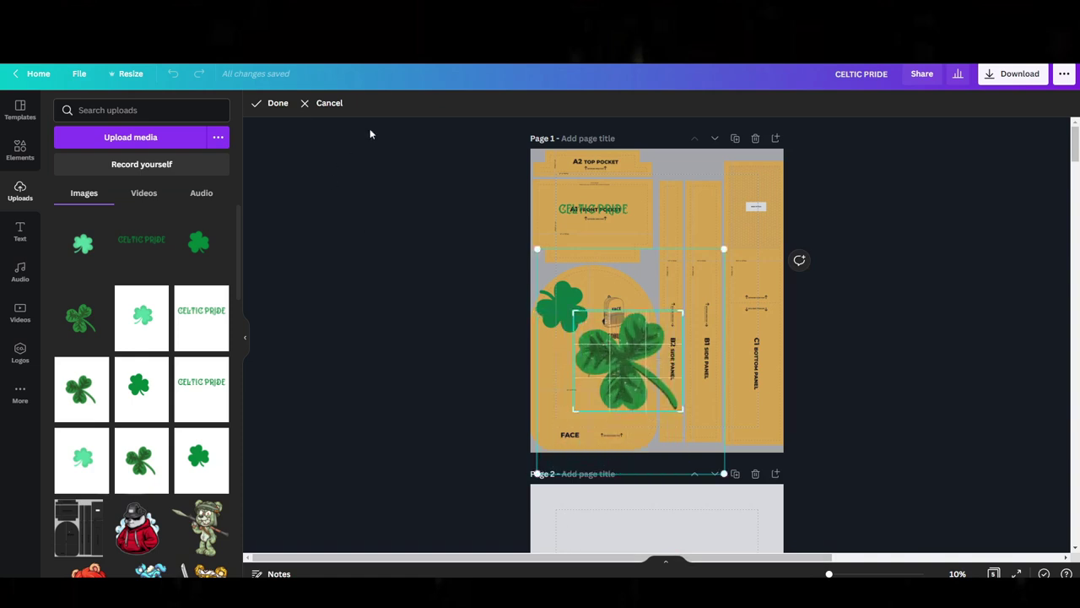
left_click(255, 105)
Rotate the textured shamrock so its stem points to the upper right, shrink it and place it beside the backpack drawing on the FACE panel.
left_click_drag(627, 432, 697, 366)
left_click_drag(679, 306, 634, 319)
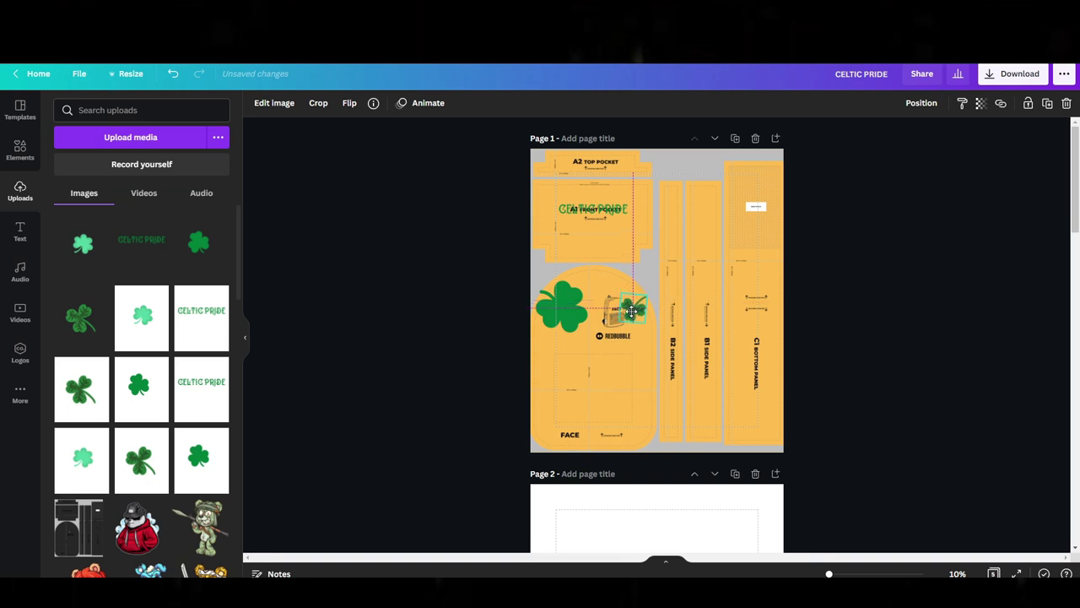
left_click(613, 378)
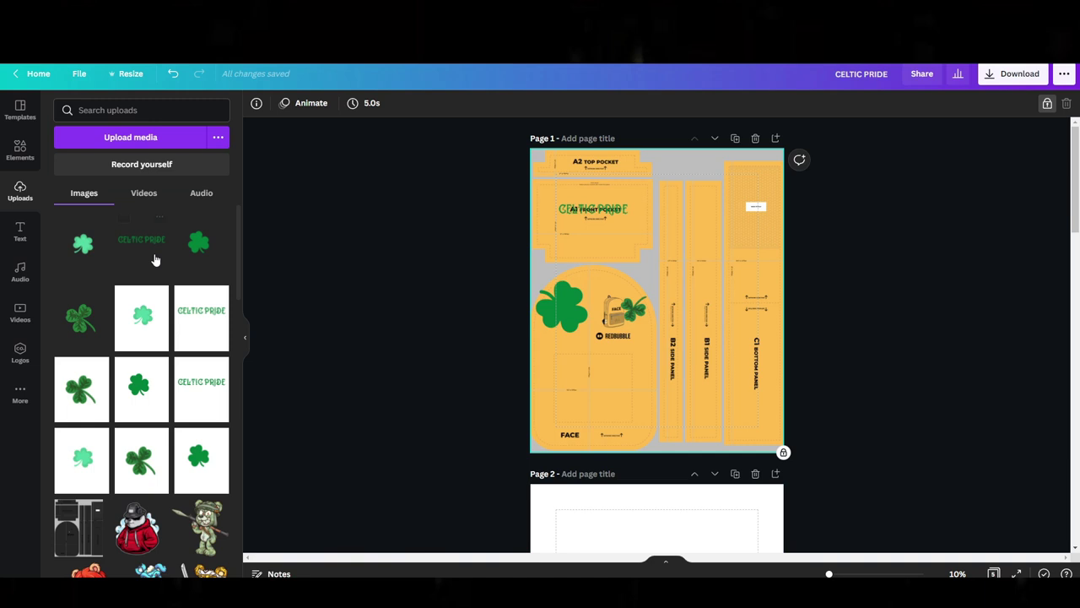
Add the light green shamrock from the uploads and place it small and centred beneath the CELTIC PRIDE lettering on the A1 FRONT POCKET panel.
left_click(83, 243)
left_click_drag(756, 191, 590, 227)
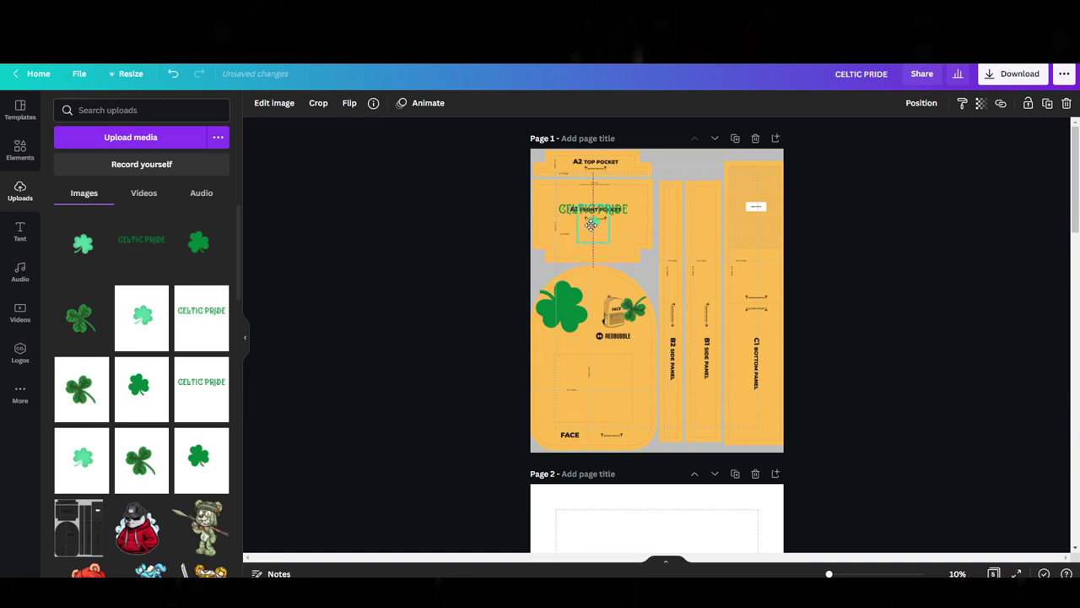
mouse_move(840, 575)
left_mouse_down()
mouse_move(852, 574)
mouse_move(833, 574)
left_mouse_up()
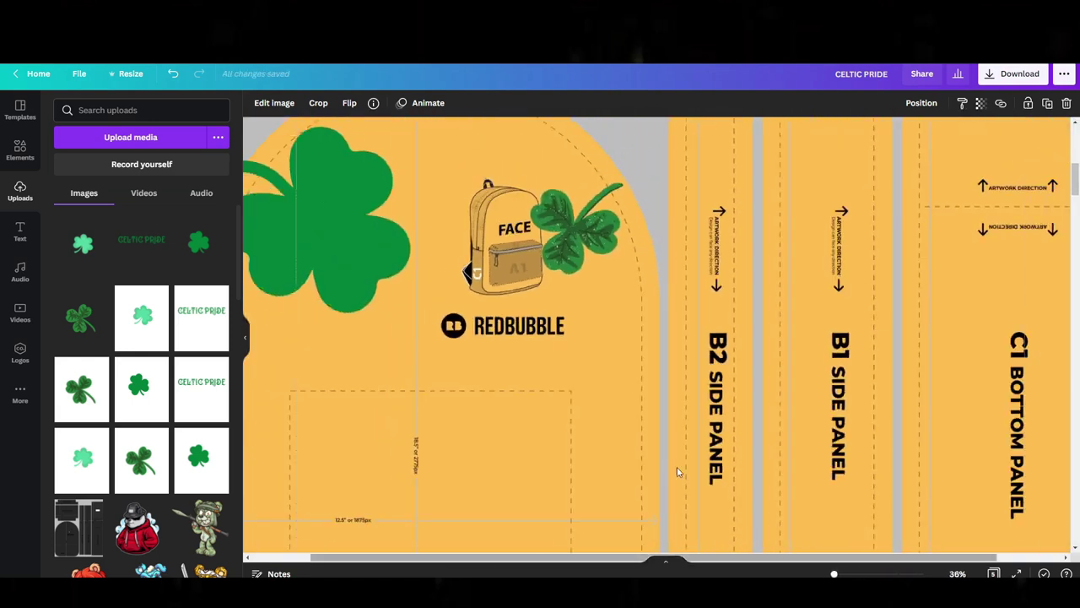
scroll(465, 281, "left", 2)
left_click(466, 287)
scroll(465, 295, "up", 4)
scroll(473, 304, "up", 5)
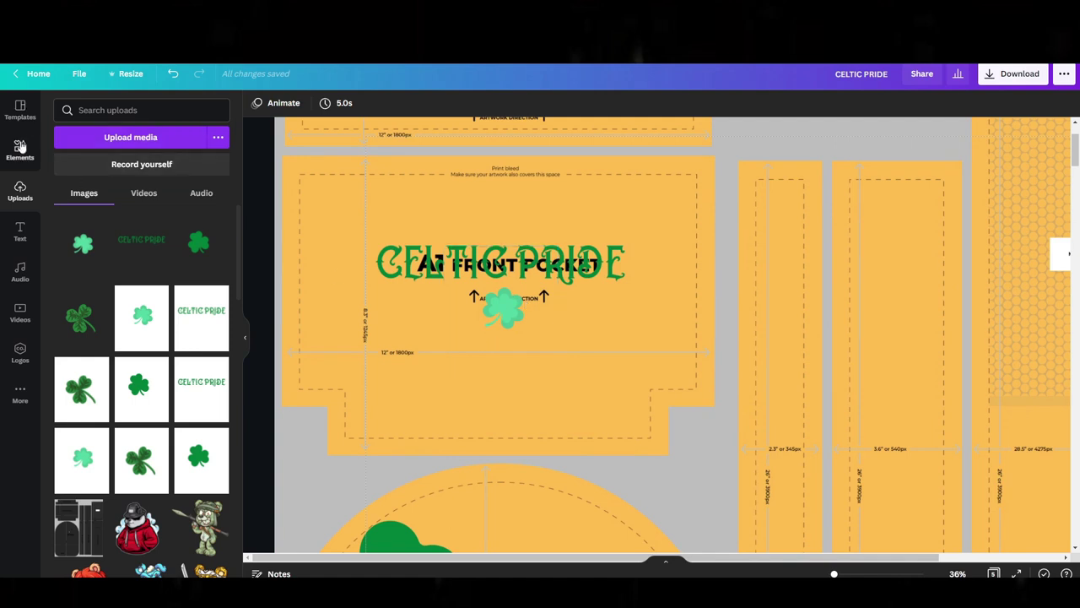
left_click(20, 147)
scroll(205, 355, "down", 2)
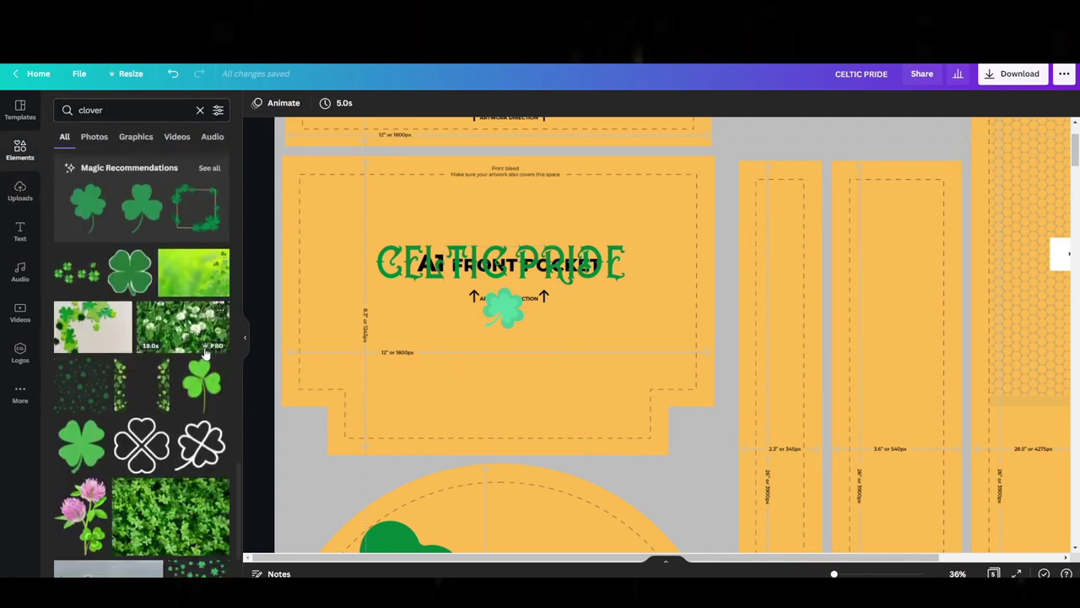
scroll(203, 359, "down", 1)
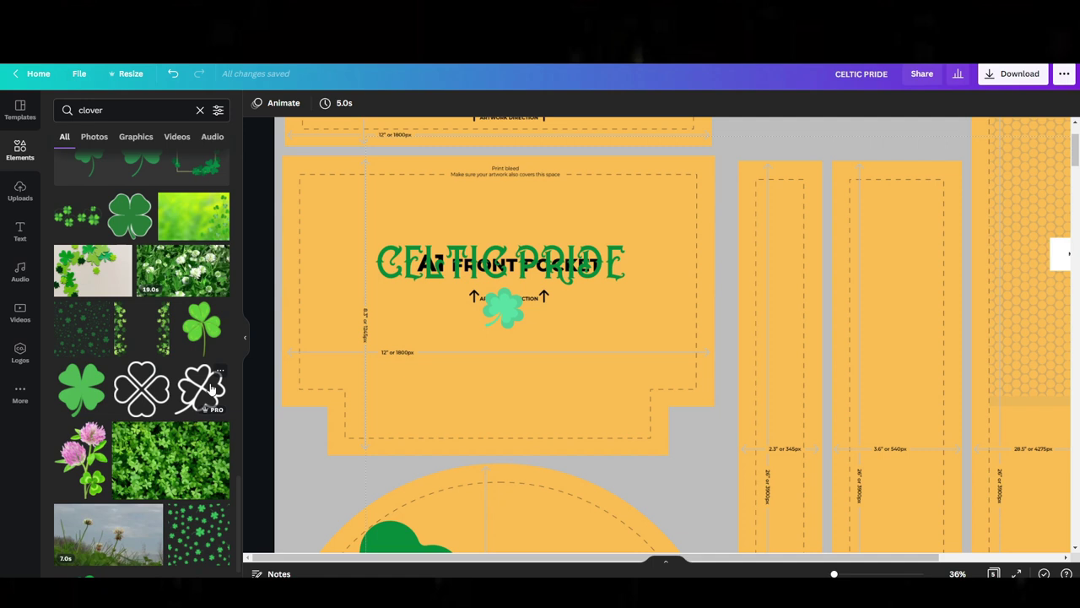
scroll(590, 363, "up", 2)
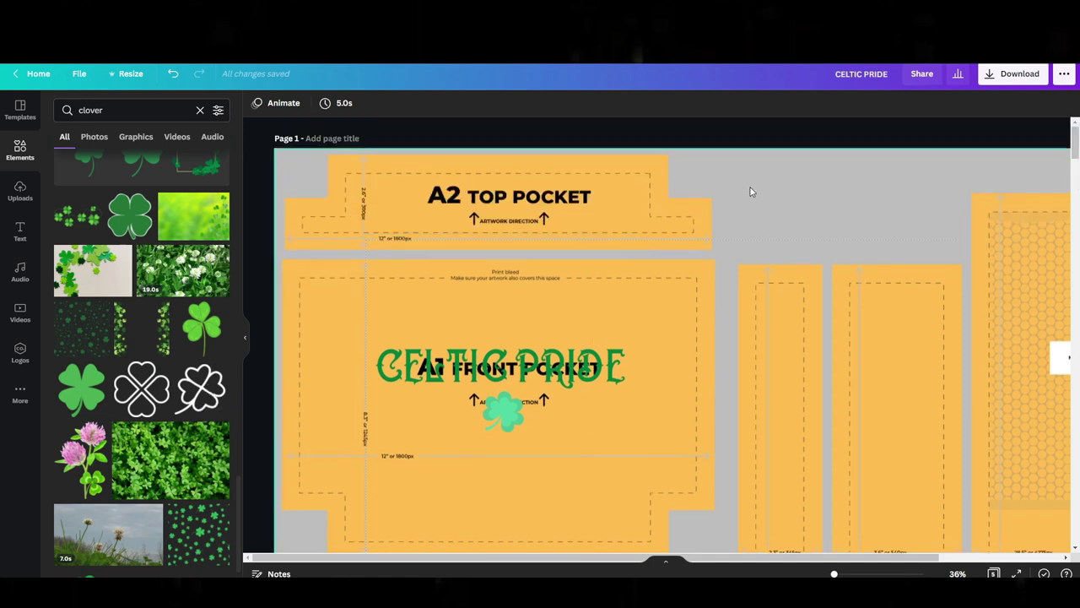
Unlock the backpack template background and try removing it from the page.
left_click(710, 195)
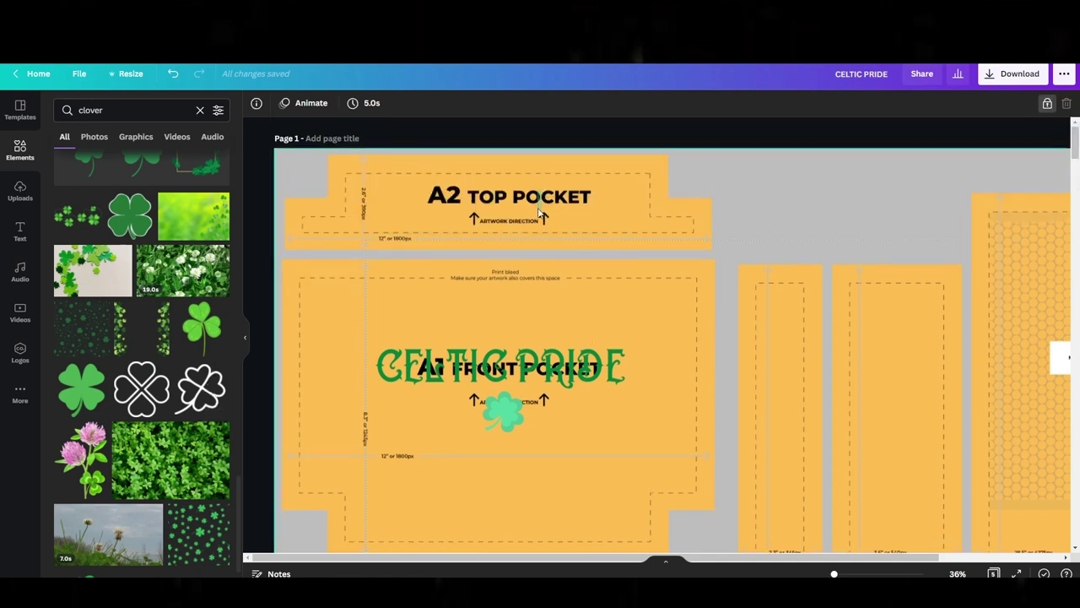
left_click(1046, 104)
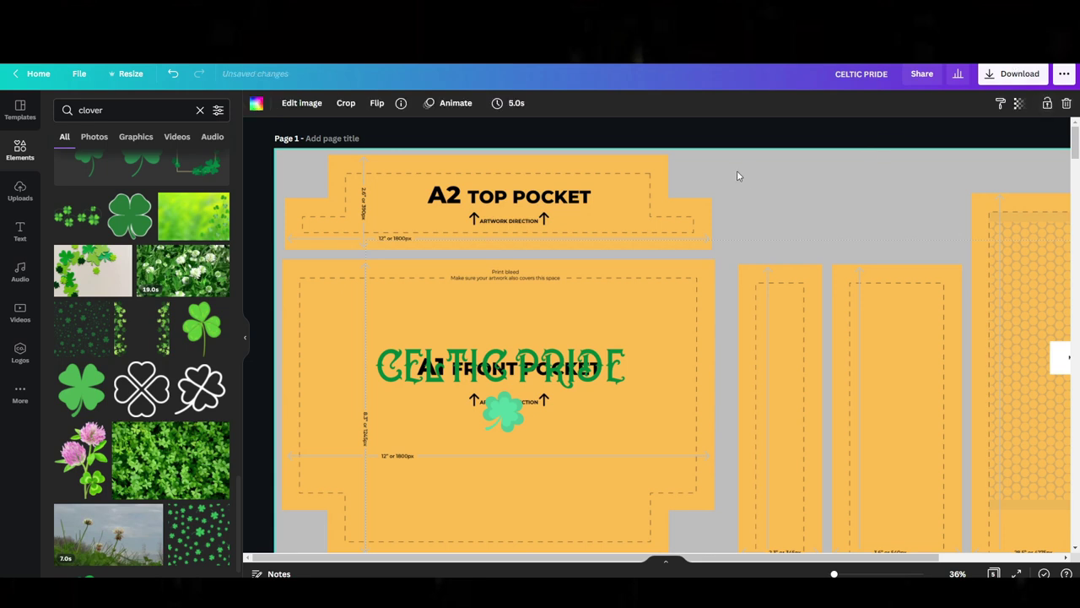
double_click(731, 195)
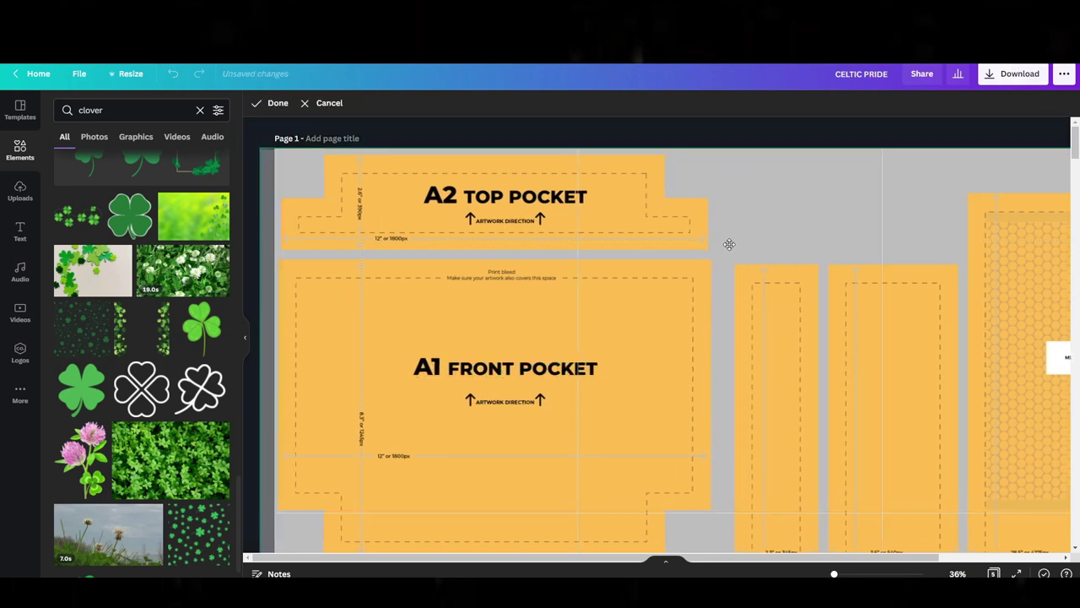
left_click(327, 103)
right_click(620, 221)
left_click(422, 171)
Try green, black and orange as the page background colour behind the lettering and shamrocks.
left_click(256, 102)
left_click(105, 165)
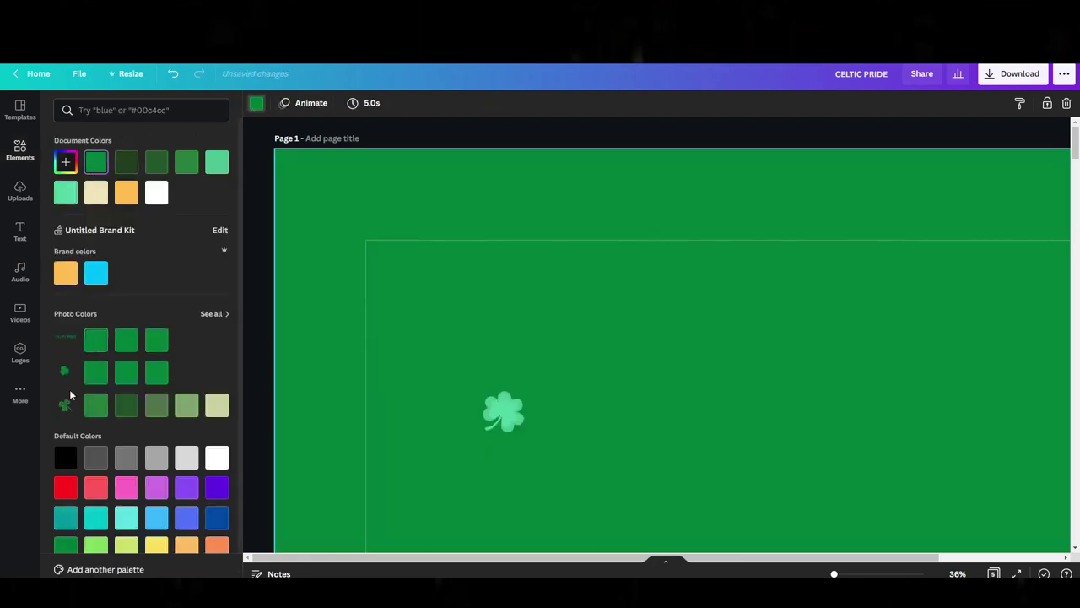
left_click(66, 456)
scroll(617, 436, "down", 5)
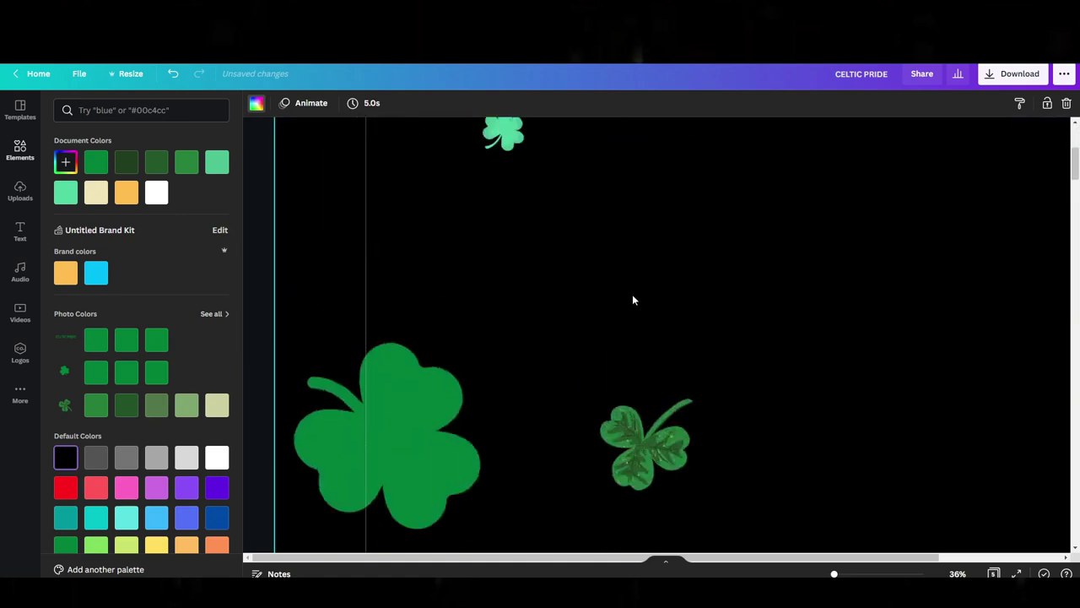
scroll(556, 304, "up", 3)
scroll(441, 386, "down", 1)
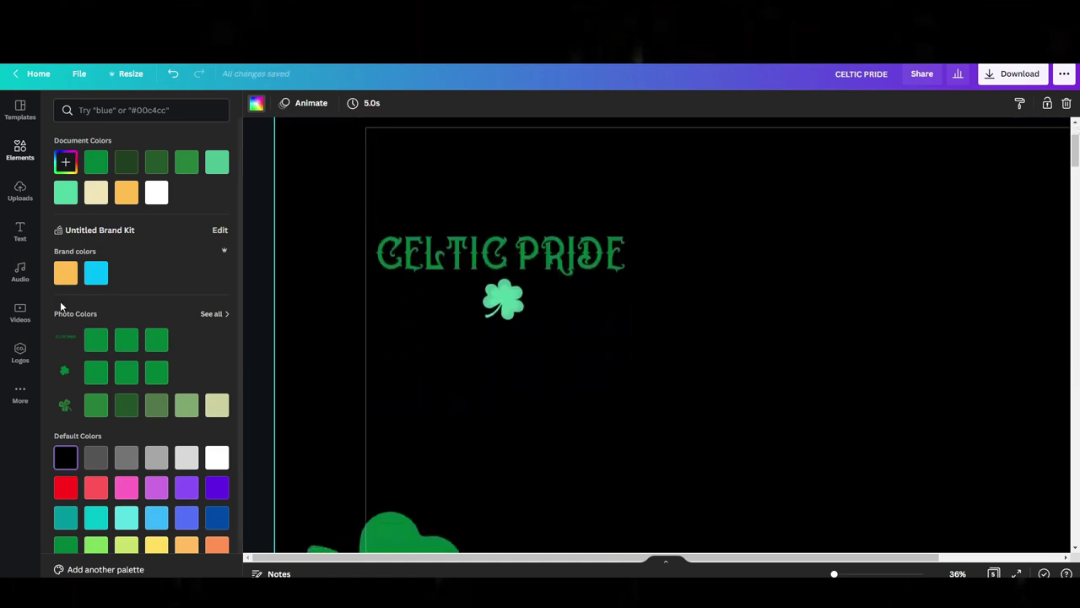
left_click(126, 192)
scroll(678, 311, "up", 3)
left_click(911, 143)
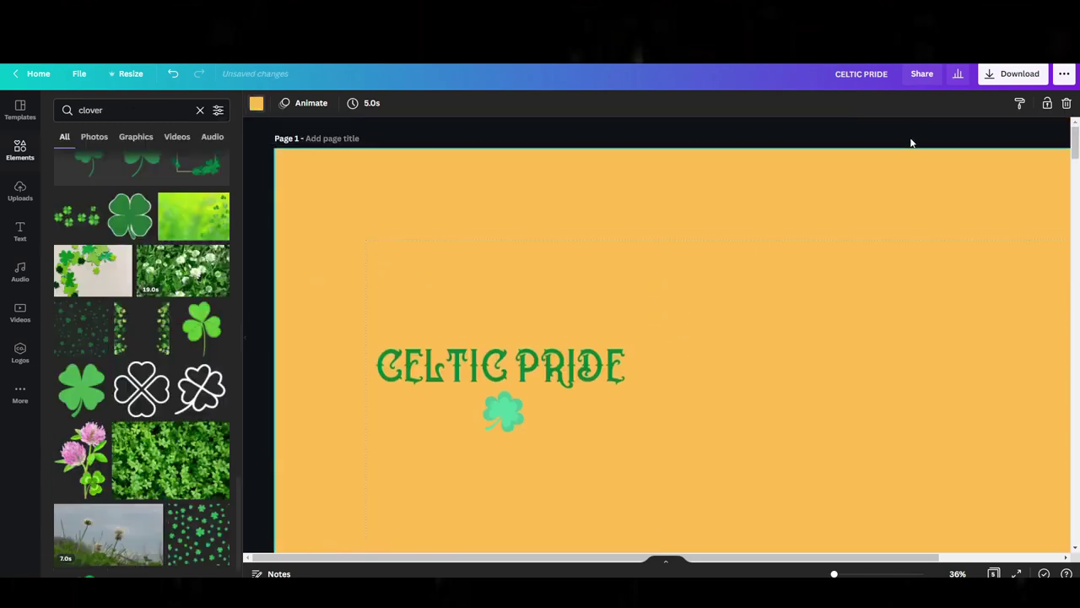
Undo the background colour changes and the template removal to bring back the locked backpack template.
right_click(665, 202)
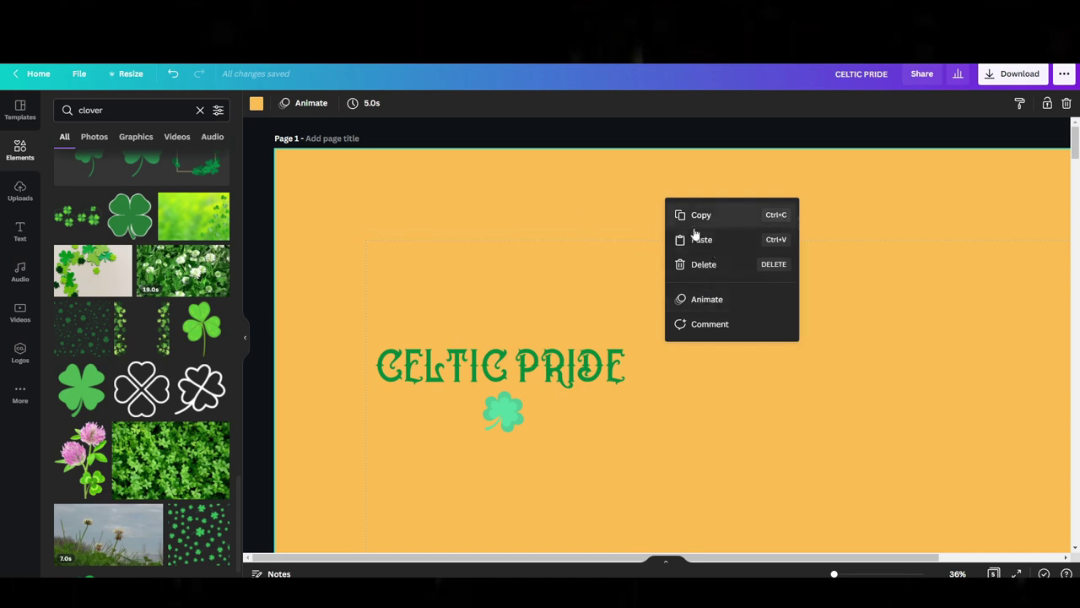
left_click(443, 133)
right_click(498, 202)
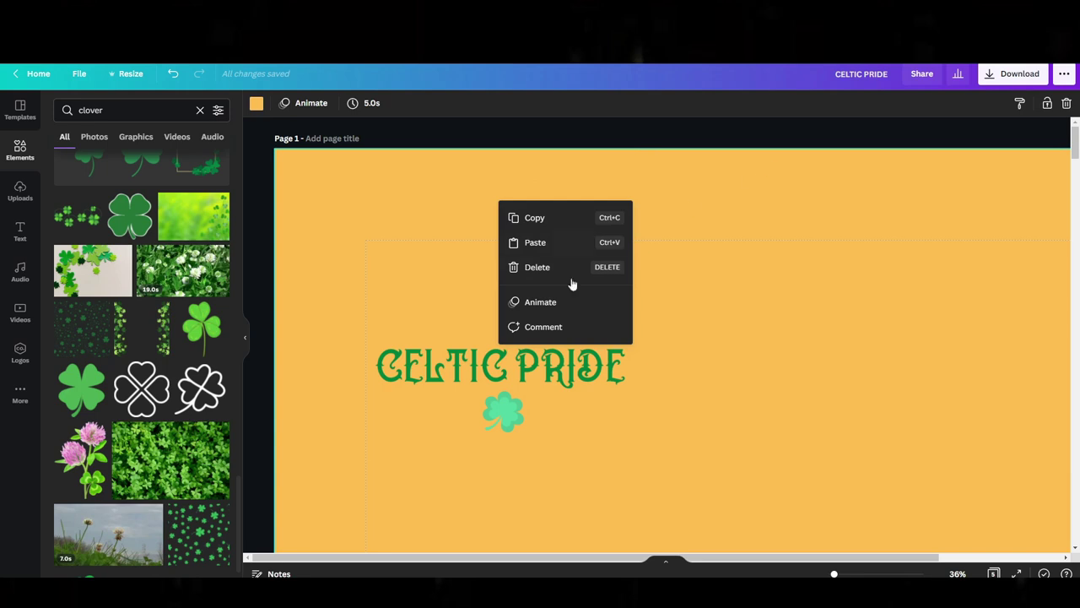
left_click_drag(835, 574, 829, 574)
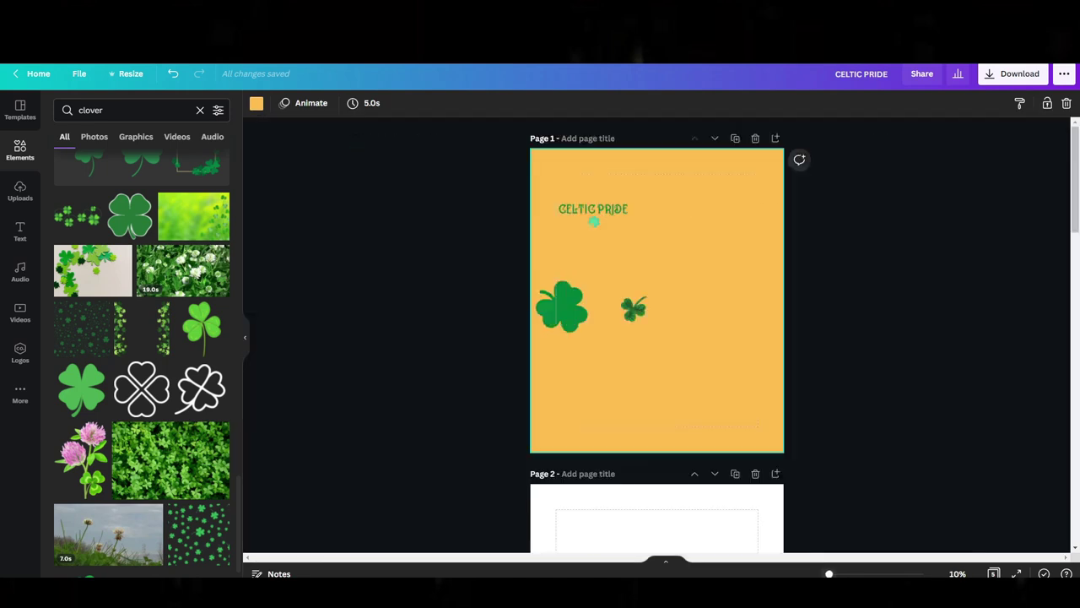
key("ctrl+z")
key("ctrl+z")
key("ctrl+z")
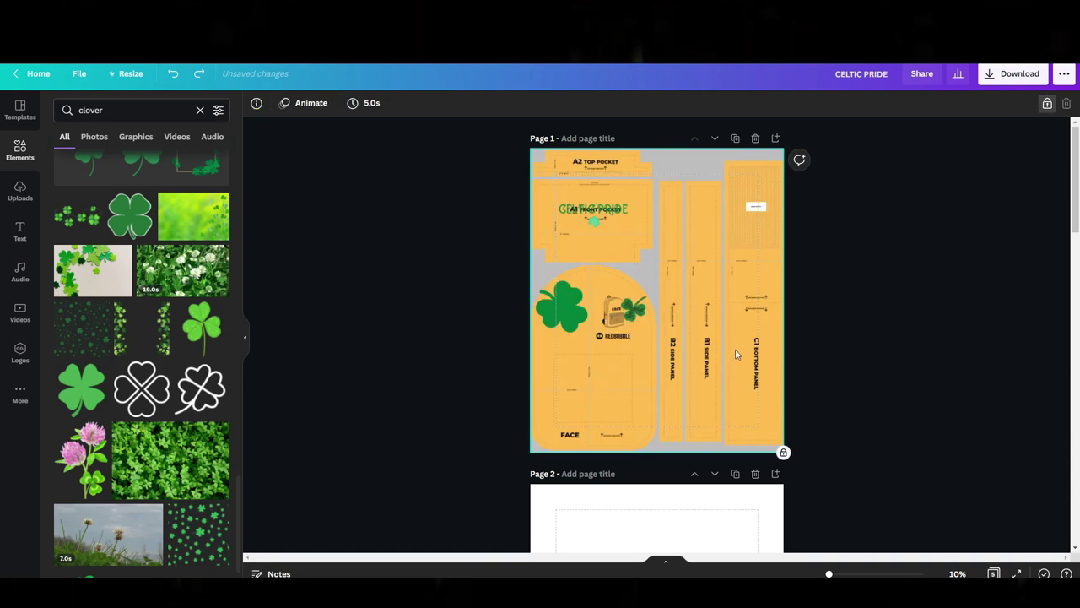
Add a second CELTIC PRIDE lettering image from the uploads and move it over the backpack drawing on the FACE panel.
left_click(810, 409)
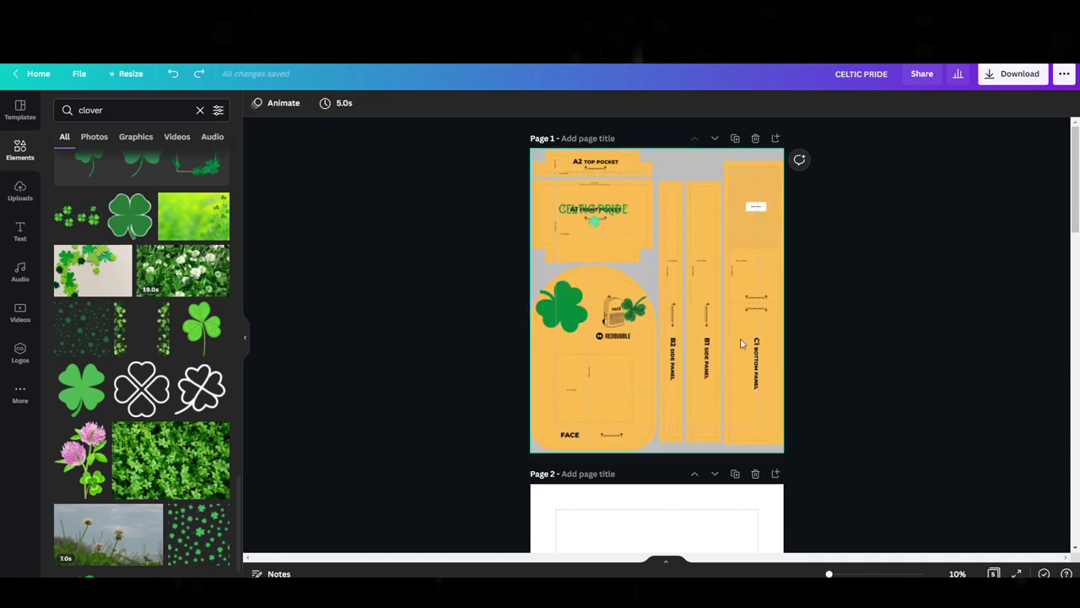
scroll(656, 337, "up", 5)
scroll(657, 338, "down", 5)
scroll(657, 337, "up", 3)
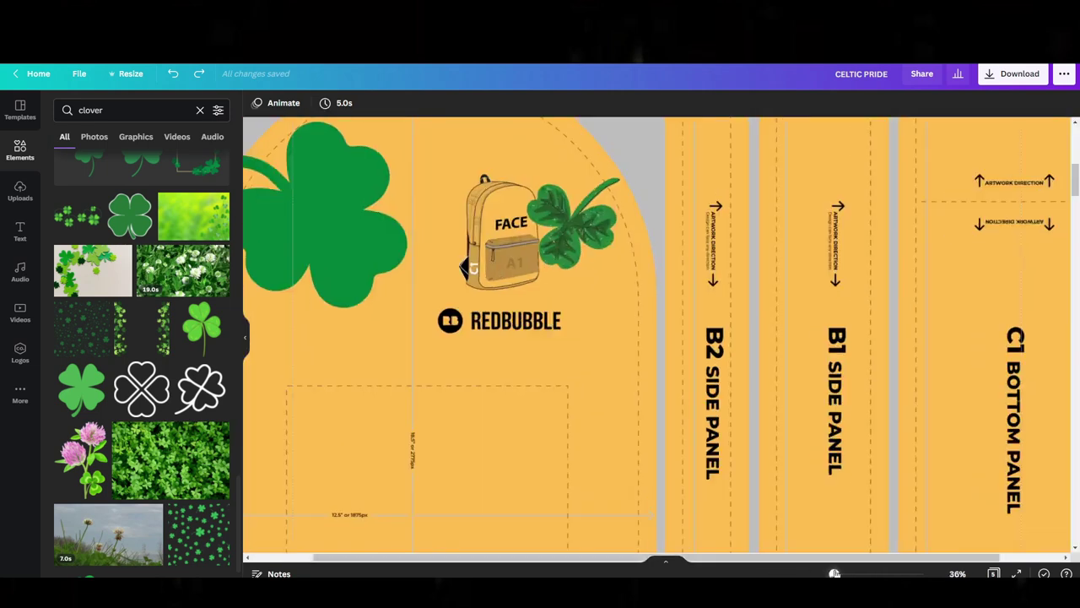
scroll(187, 364, "up", 3)
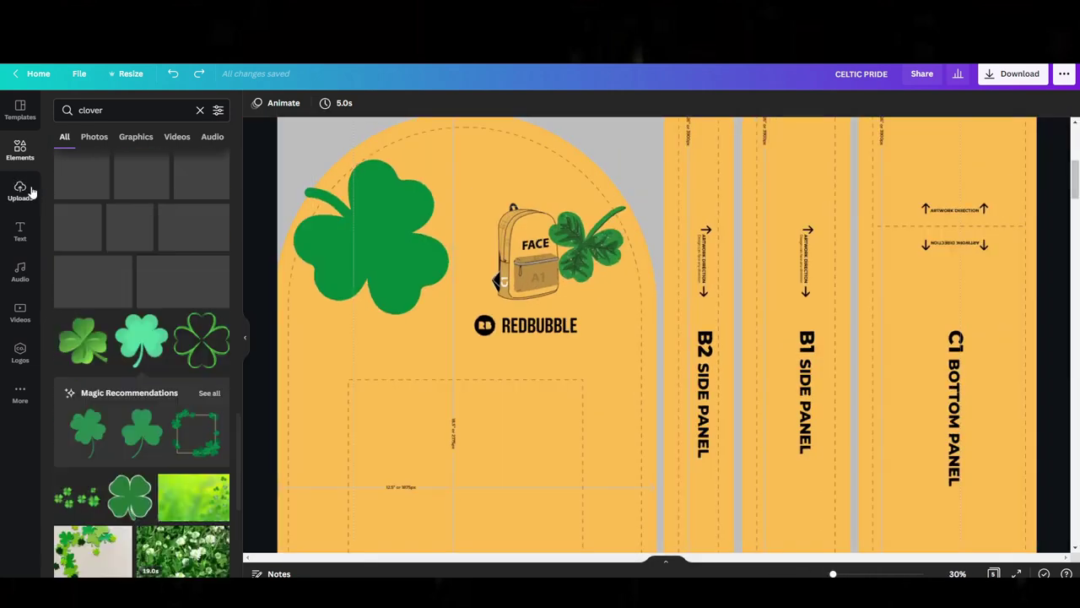
left_click(31, 192)
left_click(141, 239)
left_click_drag(661, 200, 759, 382)
left_click_drag(793, 445, 713, 388)
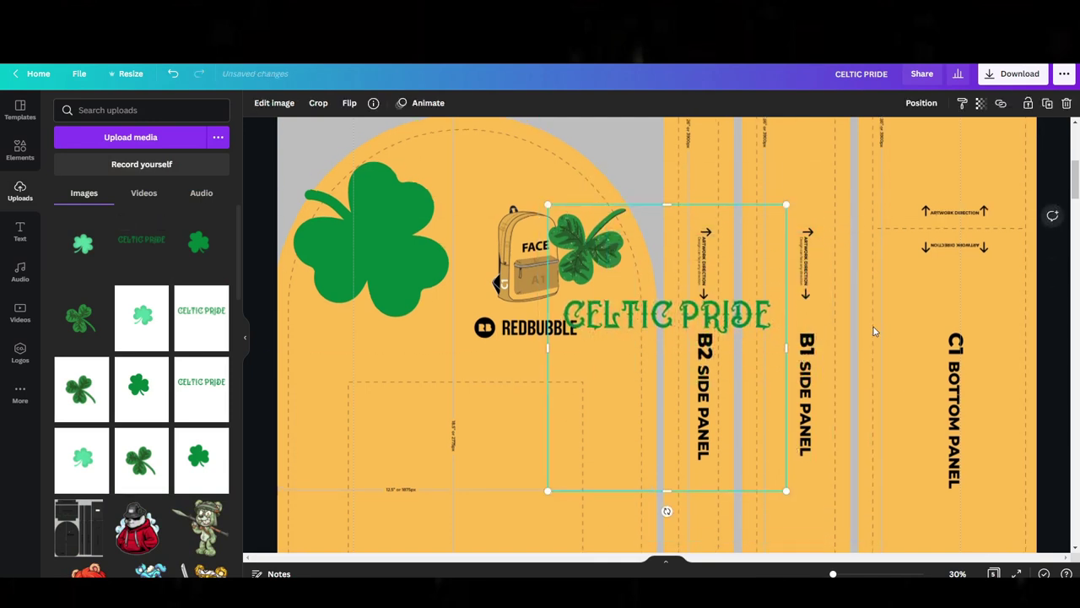
scroll(707, 550, "up", 2)
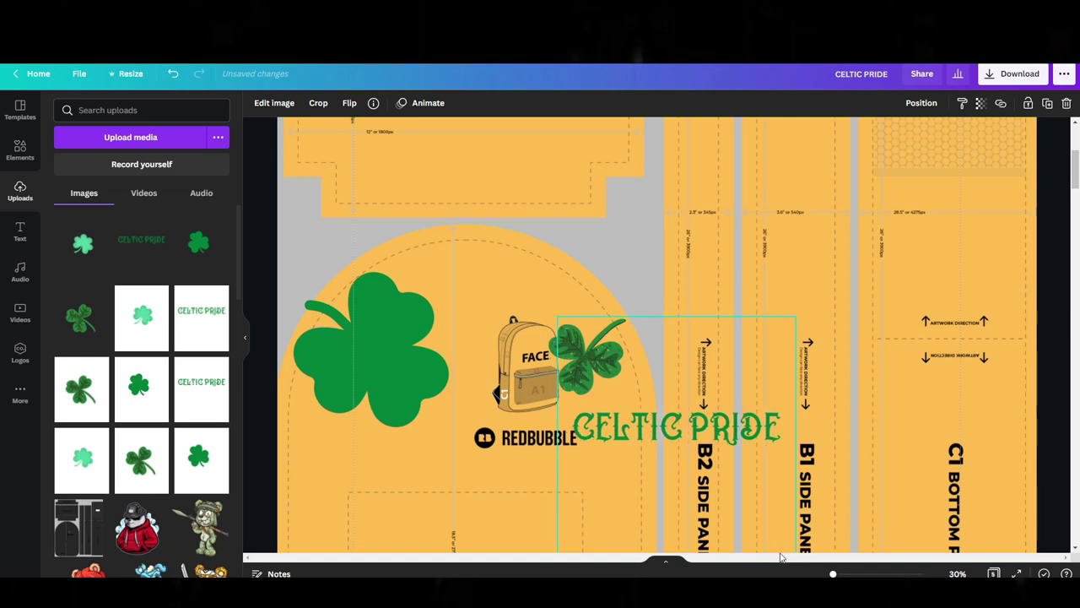
left_click_drag(783, 548, 706, 519)
scroll(786, 546, "down", 3)
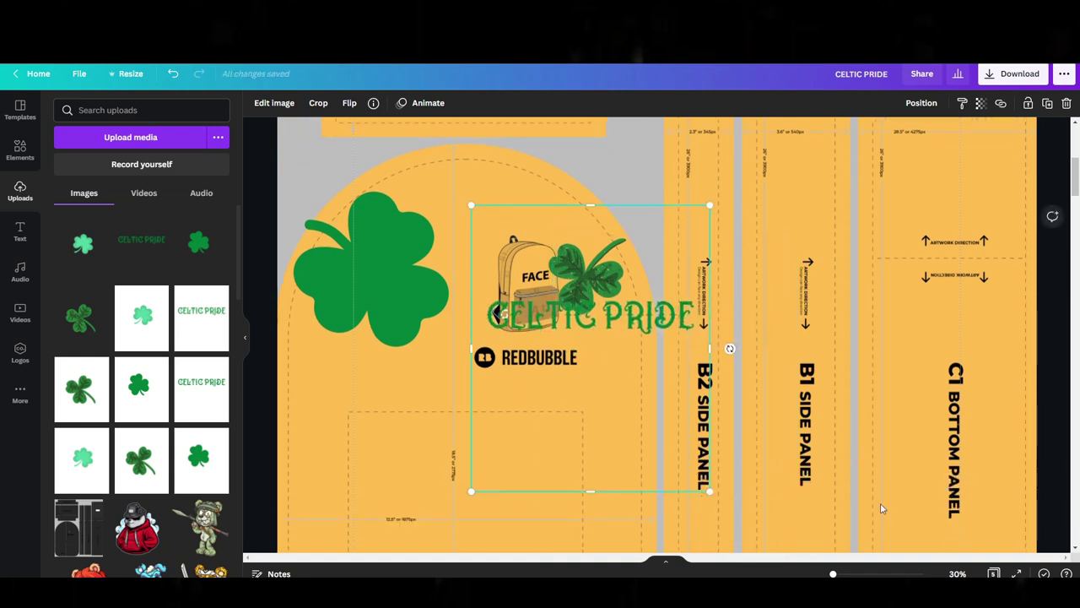
Move the second CELTIC PRIDE lettering up onto the A2 TOP POCKET panel and align it over the panel's label.
left_click(846, 573)
scroll(798, 559, "right", 2)
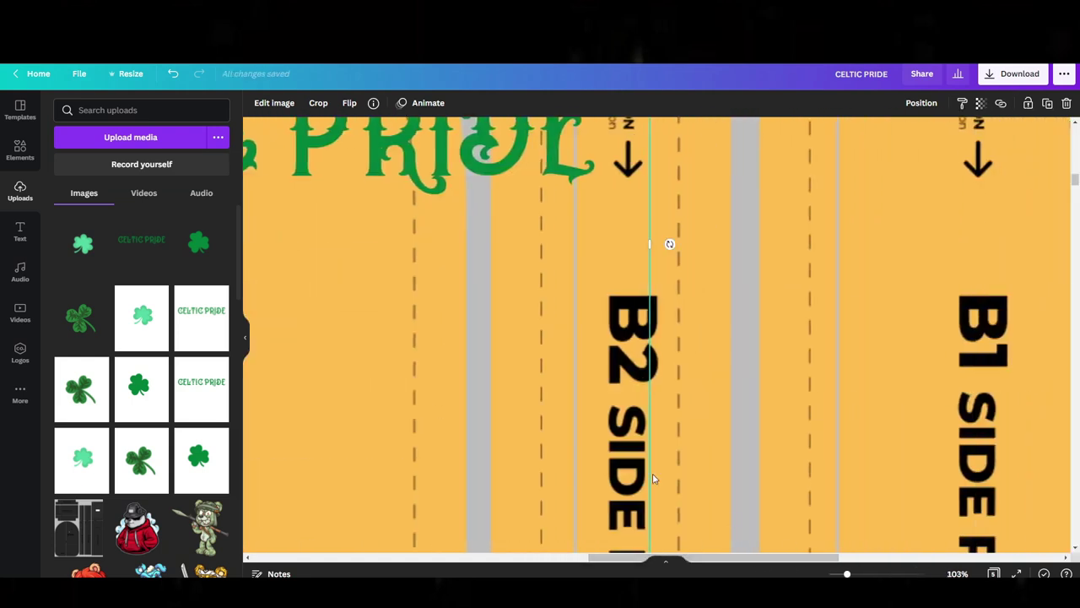
scroll(599, 419, "up", 10)
scroll(599, 420, "up", 3)
scroll(784, 441, "down", 4)
scroll(724, 564, "left", 1)
scroll(723, 560, "left", 3)
scroll(504, 451, "up", 5)
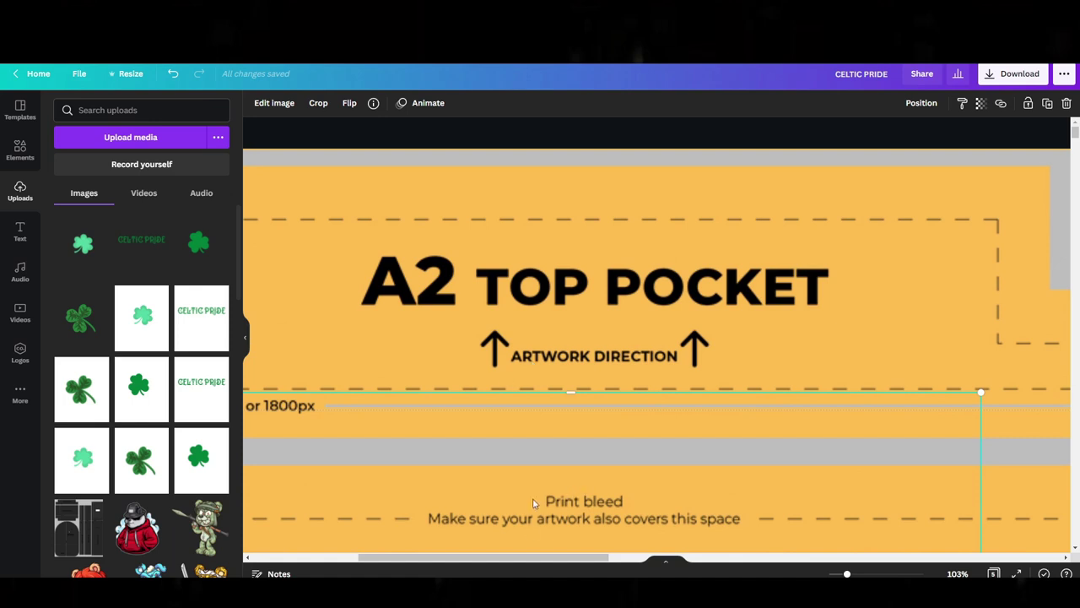
left_click_drag(601, 464, 615, 316)
left_click_drag(580, 557, 544, 559)
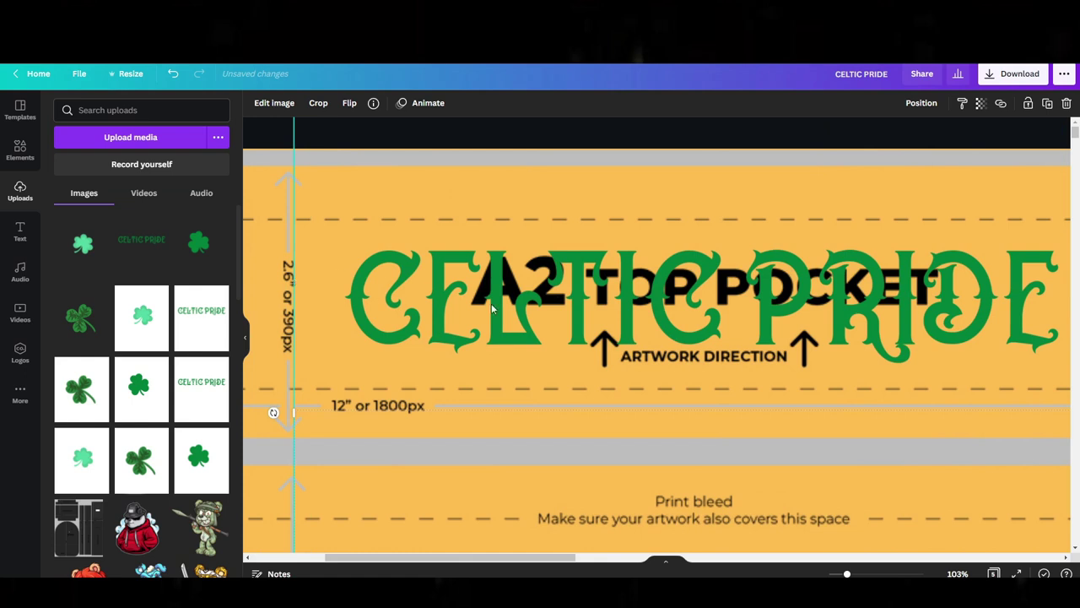
left_click_drag(492, 309, 268, 310)
Clear the clover search, add a square shape to the page, and recolour it with the bright blue brand colour.
left_click(20, 149)
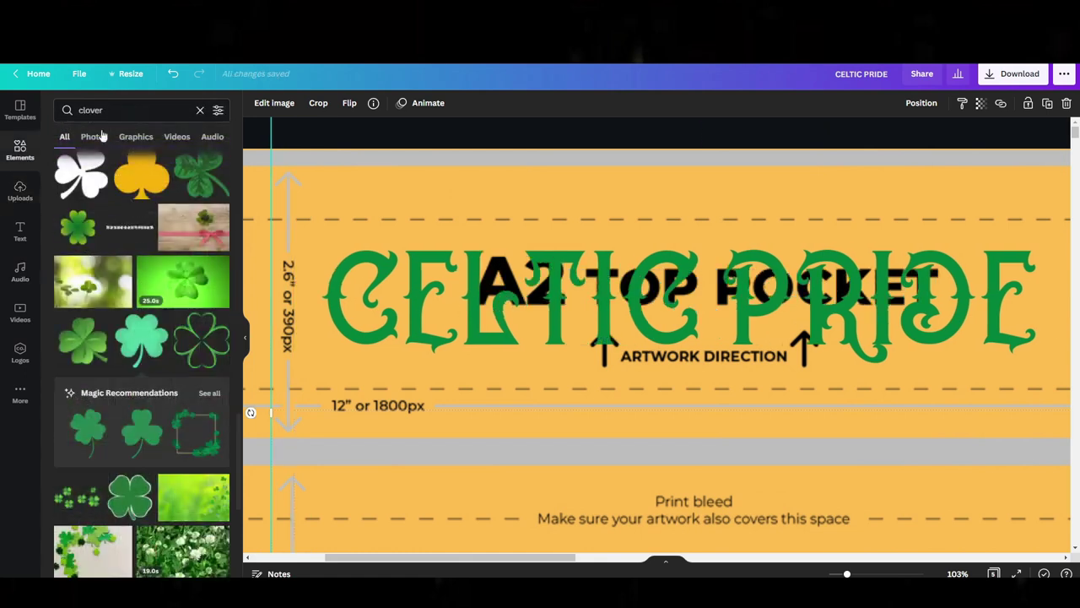
left_click(198, 110)
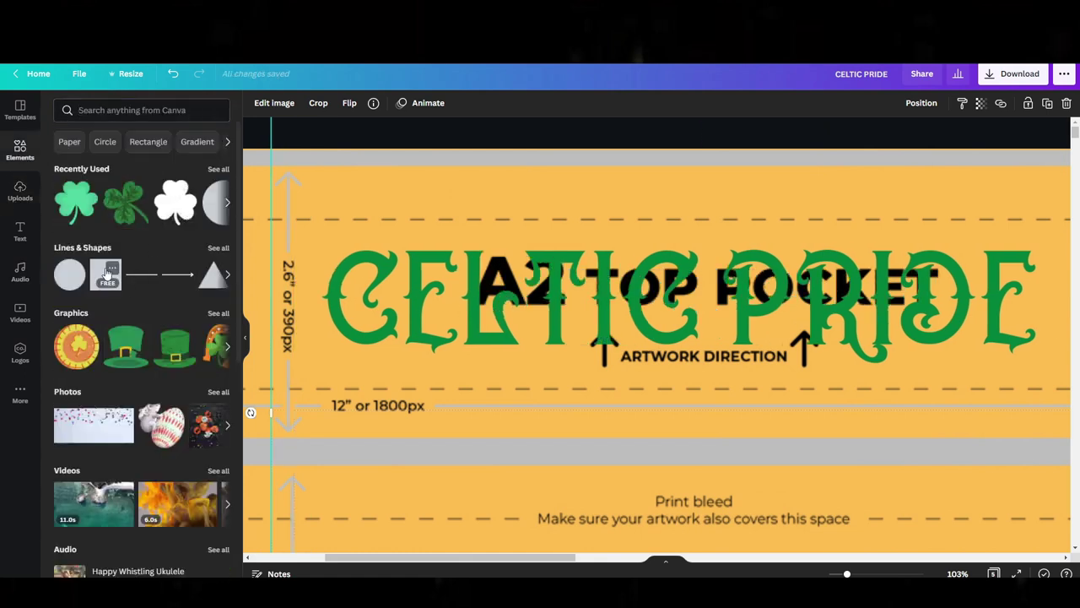
scroll(634, 450, "down", 10)
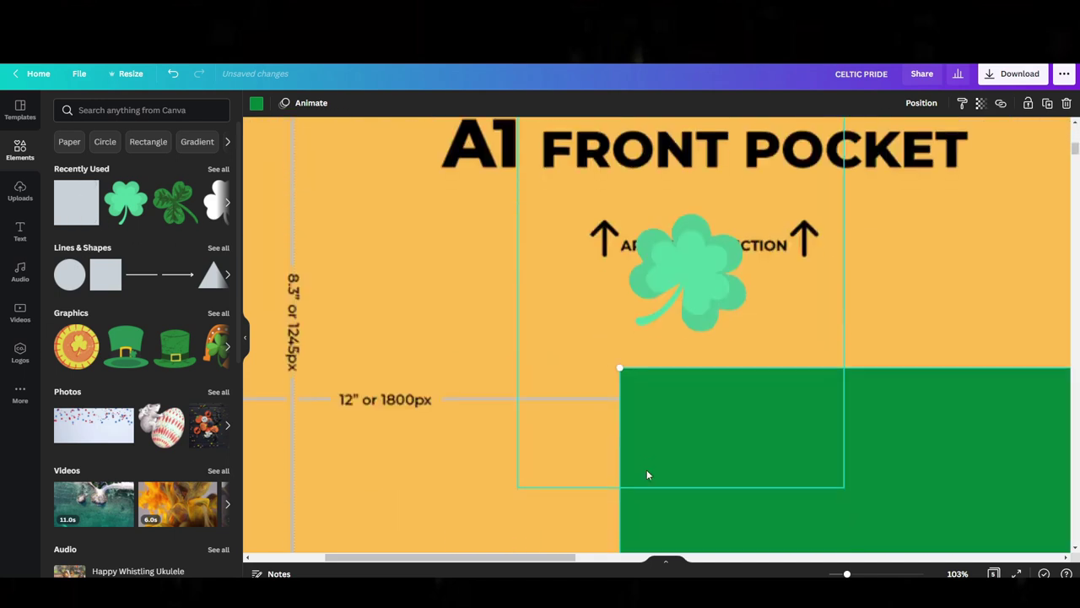
left_click_drag(291, 254, 483, 188)
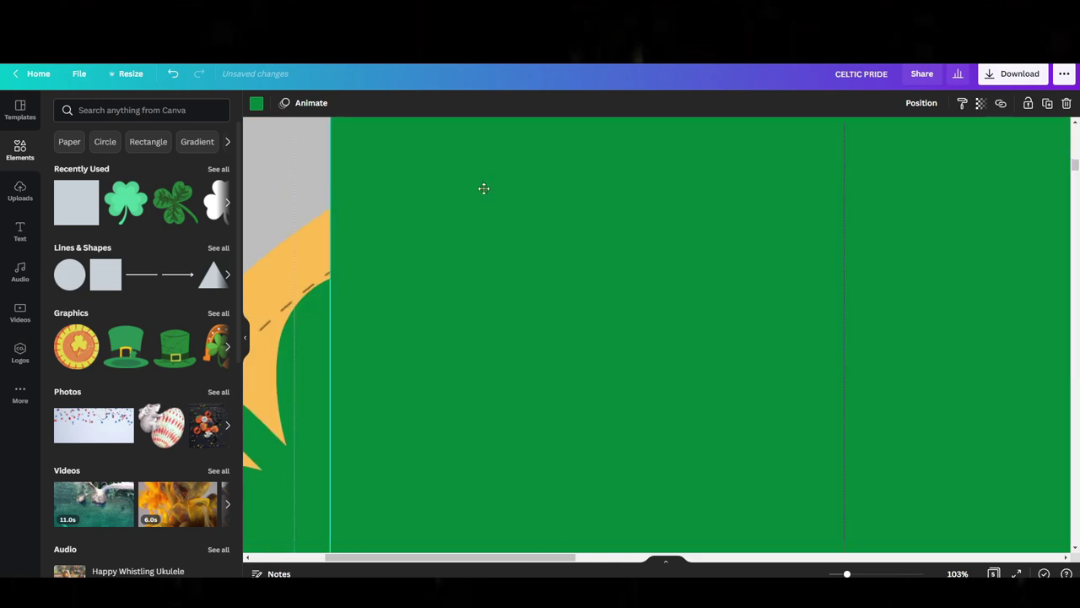
left_click_drag(513, 110, 428, 299)
left_click(256, 103)
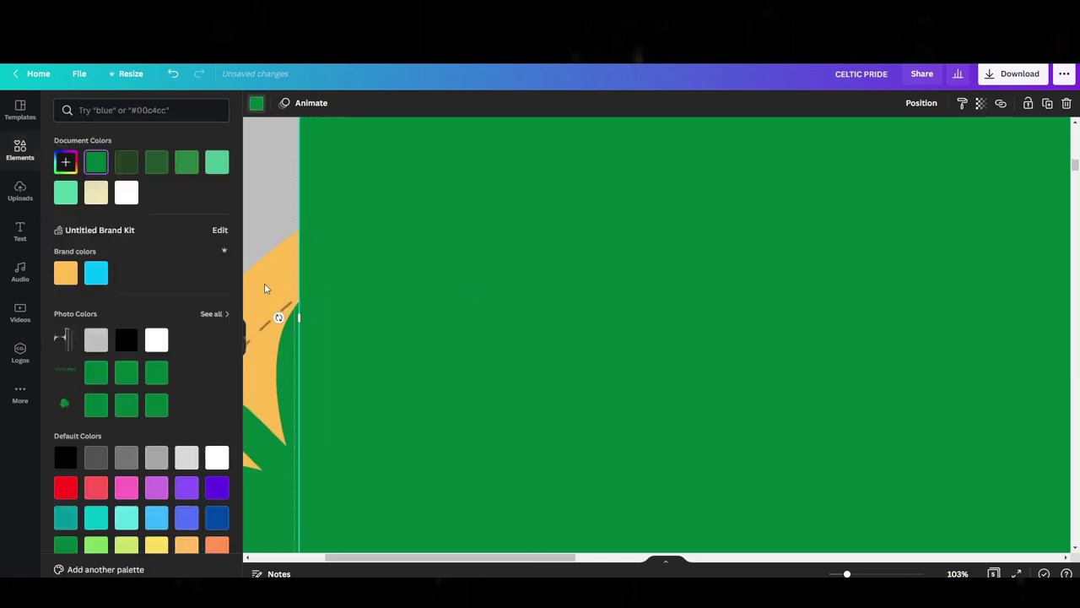
left_click(96, 272)
Shrink the blue square into a narrow rectangle and place it at the right end of the A2 TOP POCKET lettering as a spacer.
left_click_drag(519, 476, 887, 177)
scroll(779, 357, "down", 6)
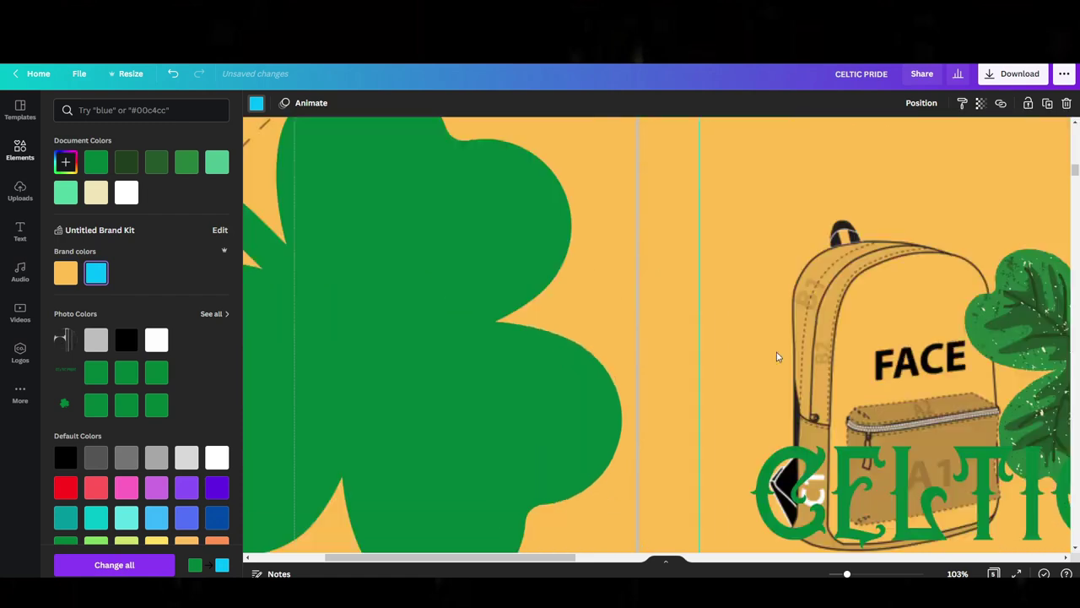
scroll(784, 374, "up", 12)
left_click_drag(835, 283, 577, 416)
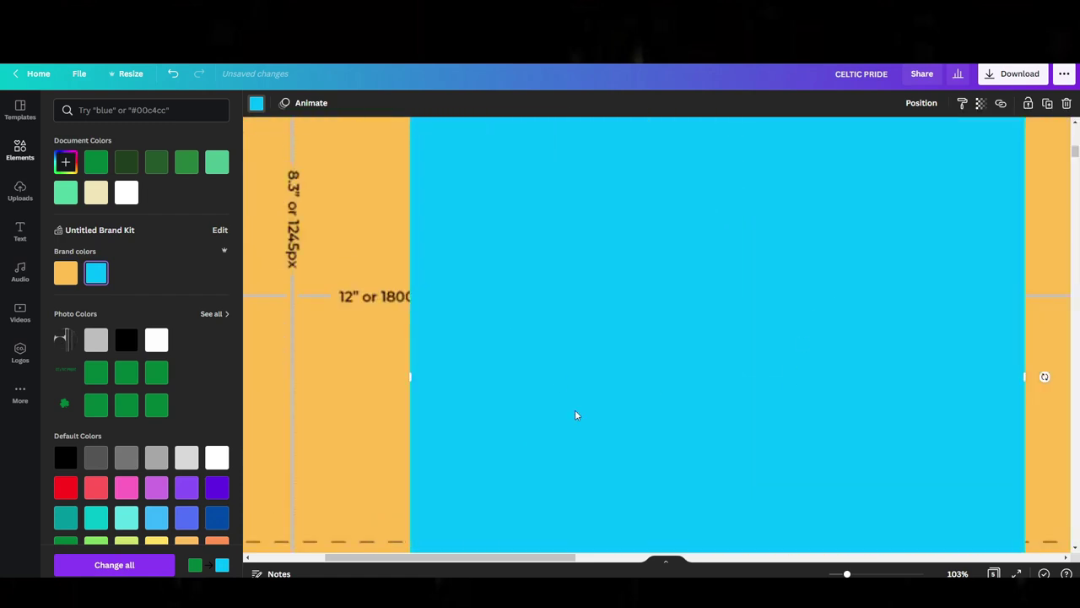
scroll(768, 297, "down", 5)
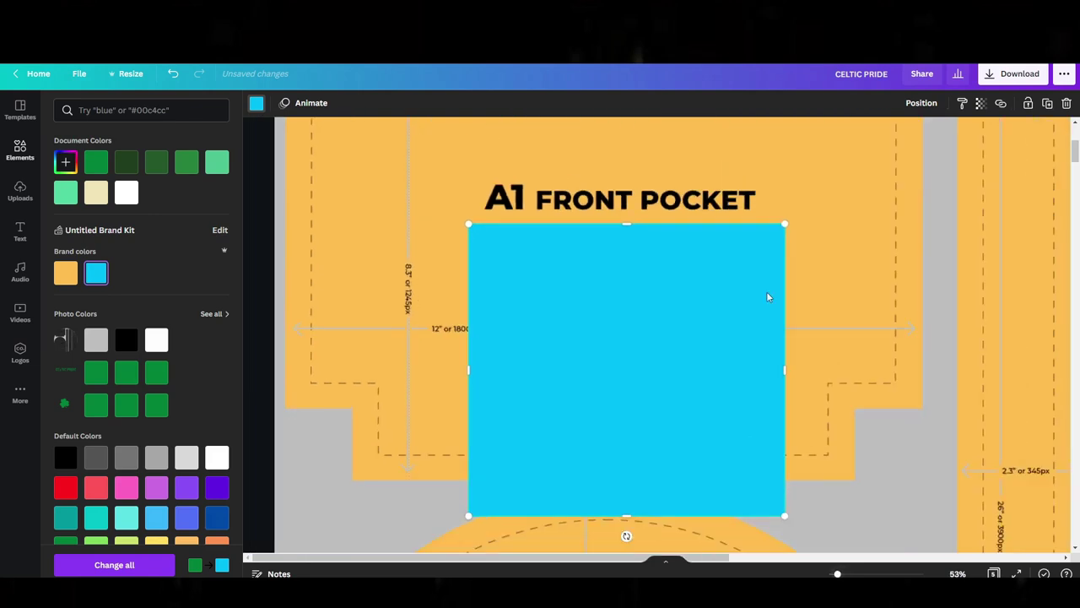
left_click_drag(783, 222, 547, 447)
left_click_drag(506, 490, 754, 263)
scroll(754, 263, "up", 3)
left_click_drag(743, 477, 762, 184)
Slightly enlarge the CELTIC PRIDE lettering on the A2 TOP POCKET panel to fit beside the blue spacer inside the dashed line.
left_click(391, 193)
left_click_drag(407, 489, 383, 501)
left_click_drag(630, 340, 629, 340)
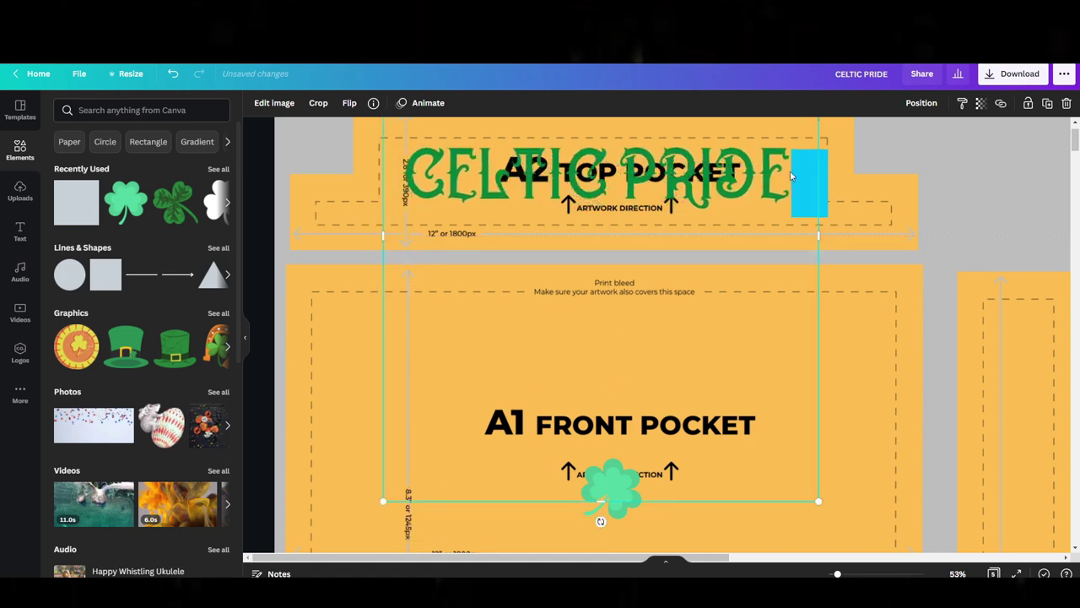
Even out the lettering's left margin using the blue rectangle as a spacer, and park the rectangle on the right of the A1 FRONT POCKET panel.
left_click_drag(821, 178, 473, 179)
left_click(467, 179)
left_click(397, 168)
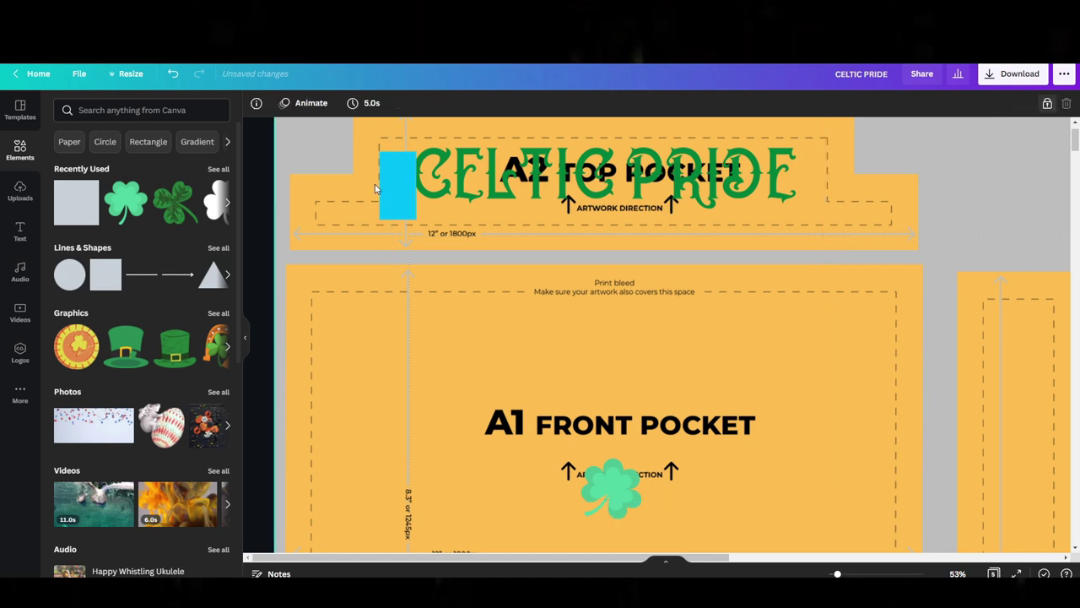
left_click_drag(389, 179, 741, 419)
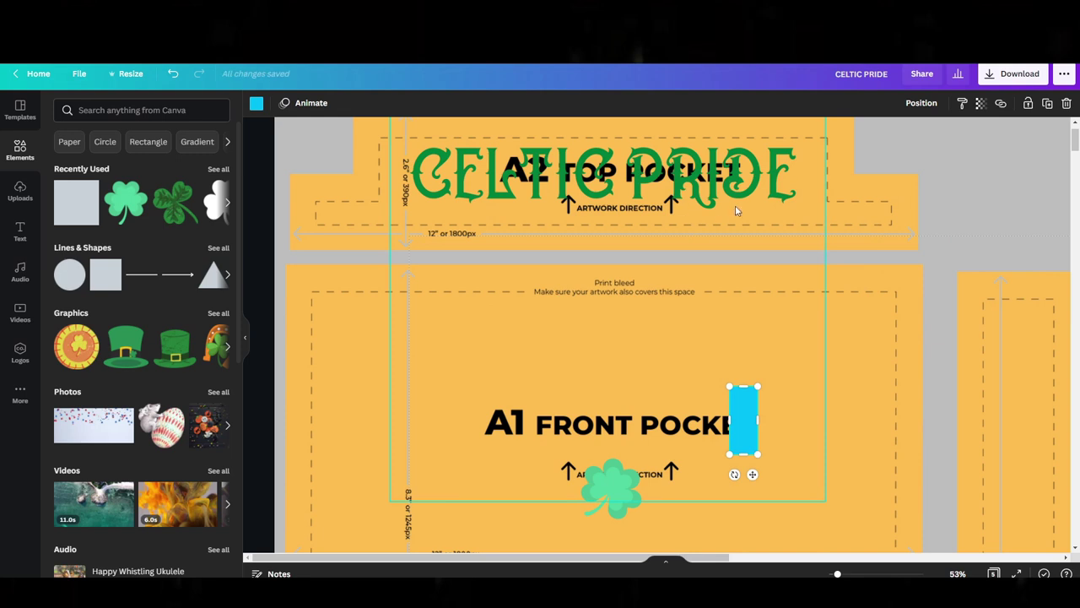
left_click_drag(736, 407, 848, 384)
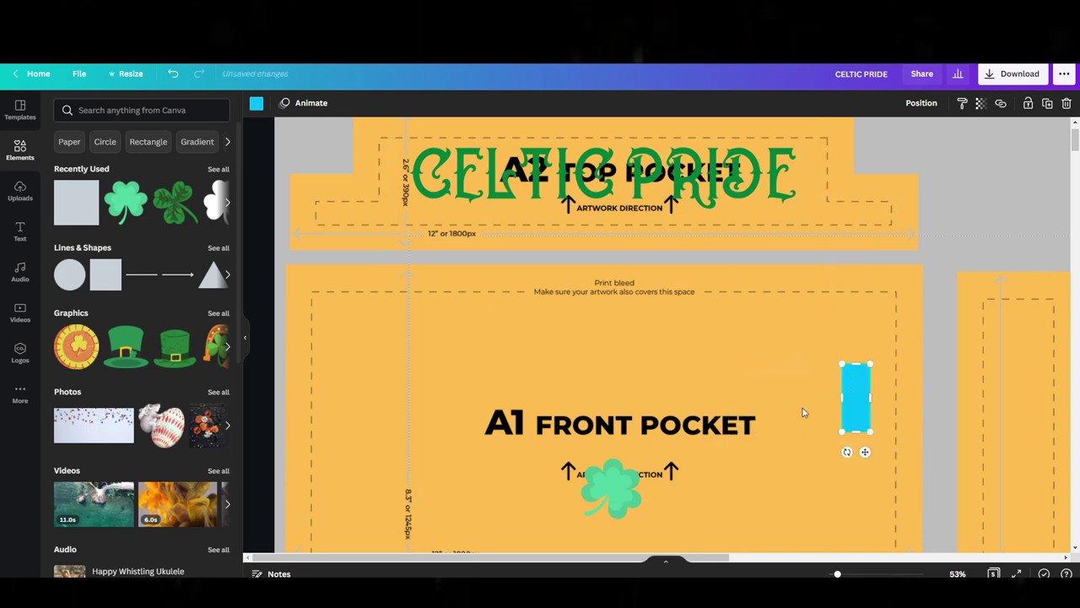
Move the light green shamrock off the A1 FRONT POCKET label and delete it.
left_click_drag(617, 500, 755, 311)
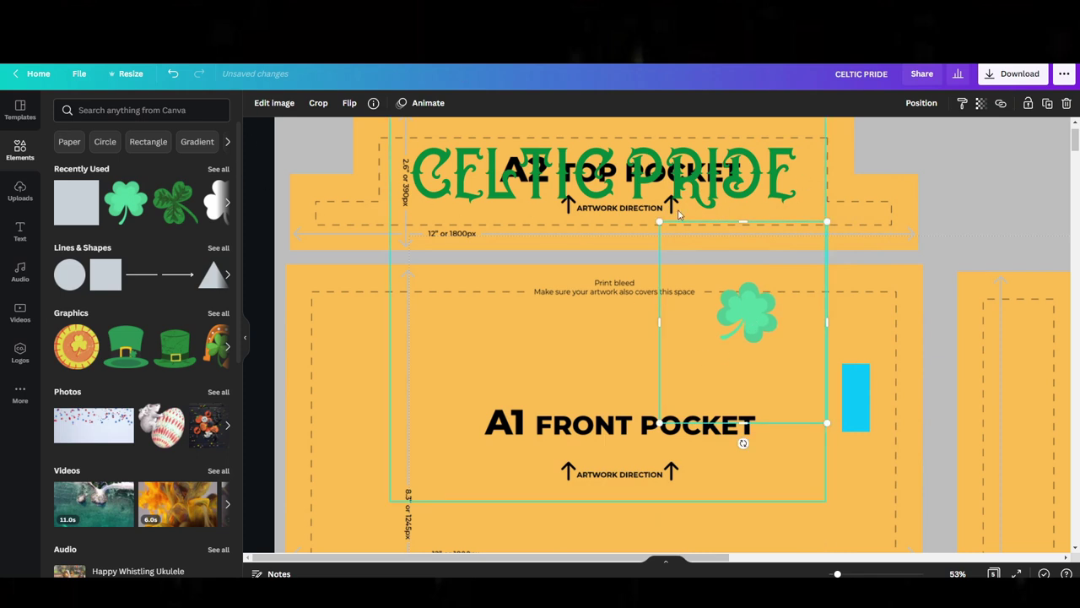
scroll(596, 318, "down", 15)
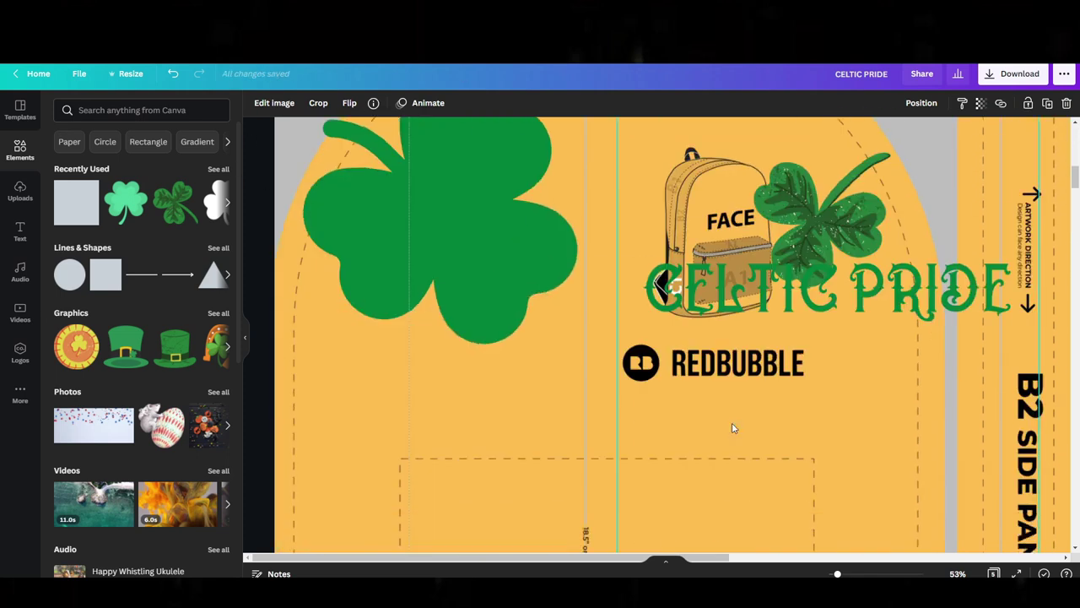
scroll(728, 431, "up", 10)
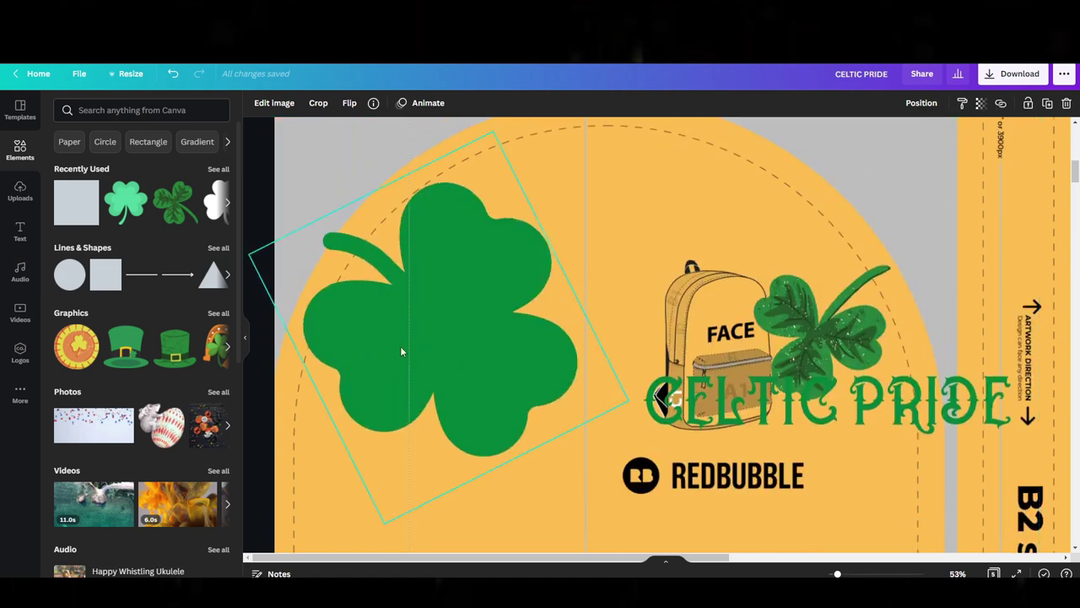
scroll(400, 346, "up", 8)
left_click_drag(729, 357, 807, 221)
key("Delete")
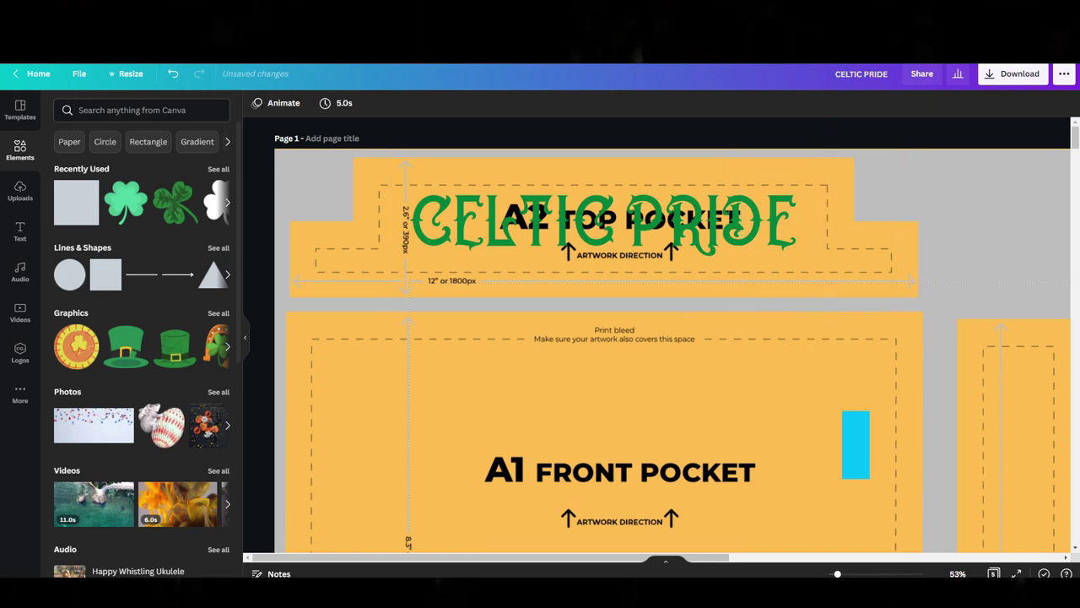
Add the plain three-leaf shamrock from the recently used elements and shrink it well below its full-panel size.
left_click(218, 169)
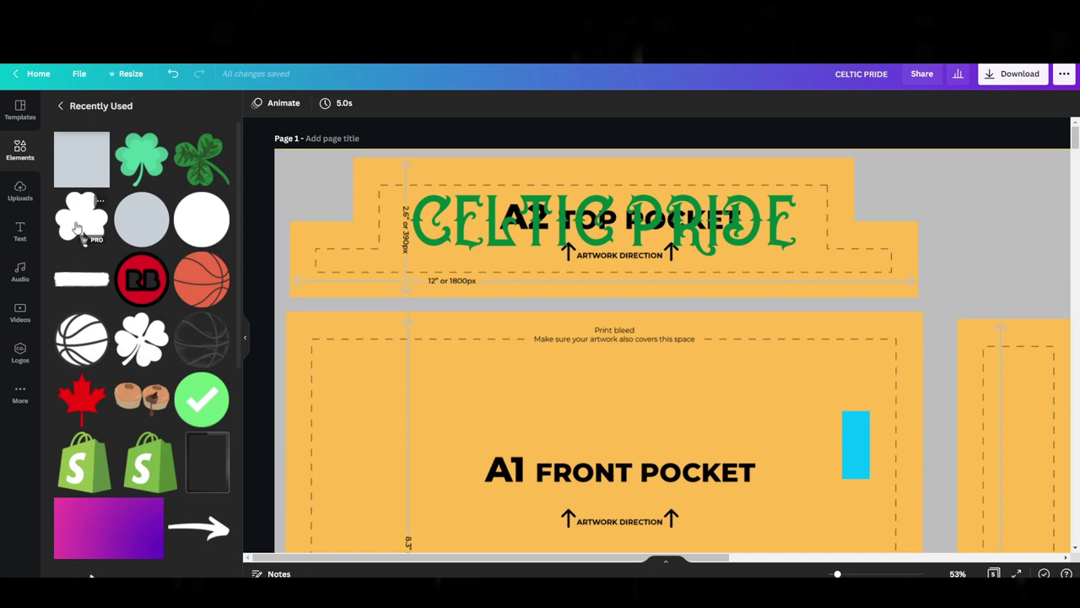
left_click(76, 228)
left_click_drag(685, 390, 668, 319)
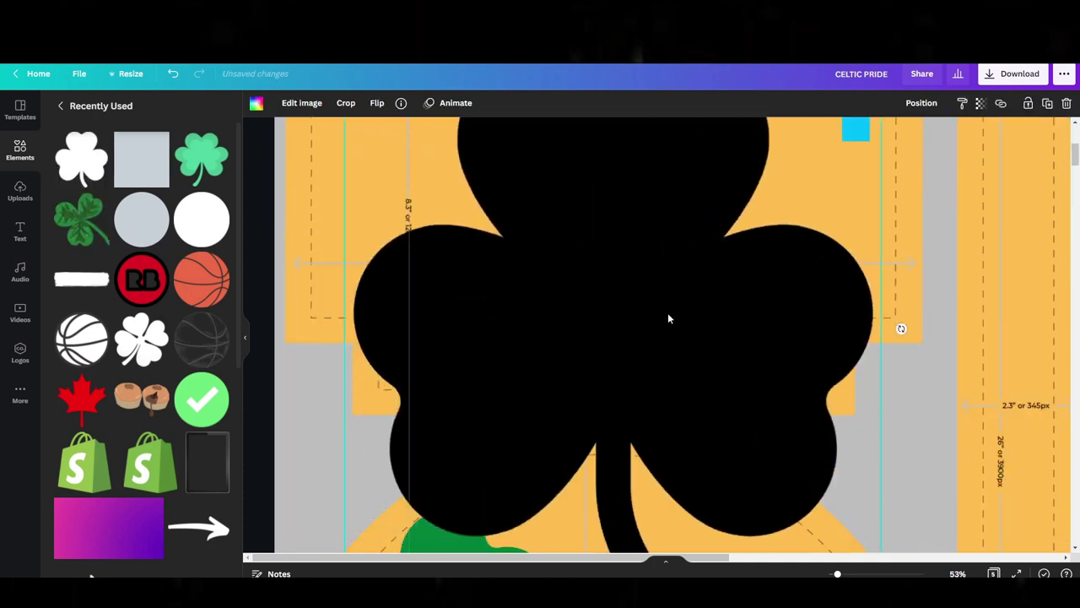
left_click_drag(485, 501, 432, 355)
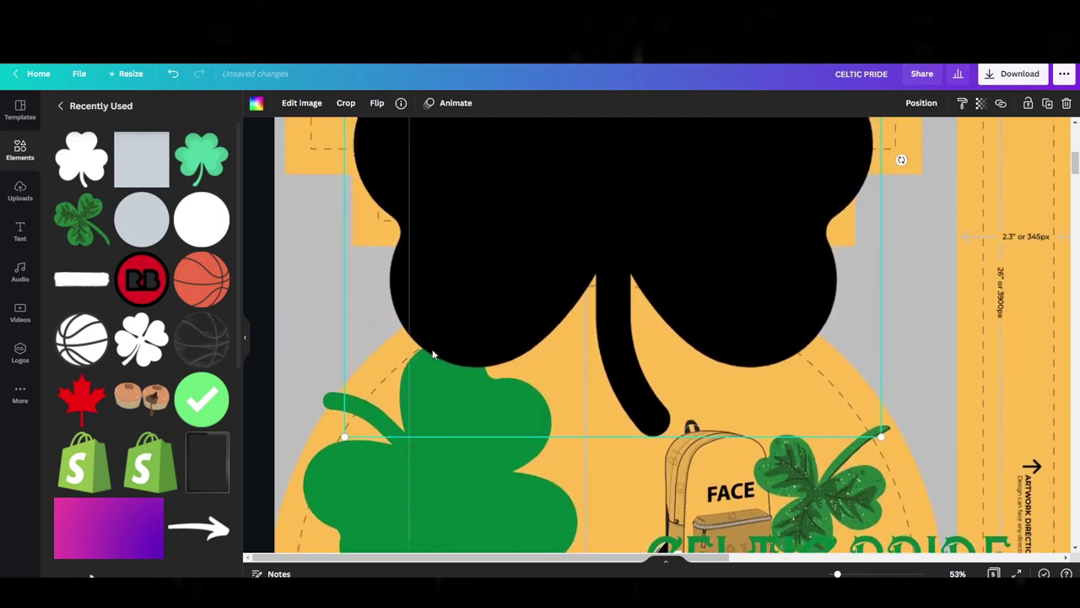
left_click_drag(345, 437, 756, 160)
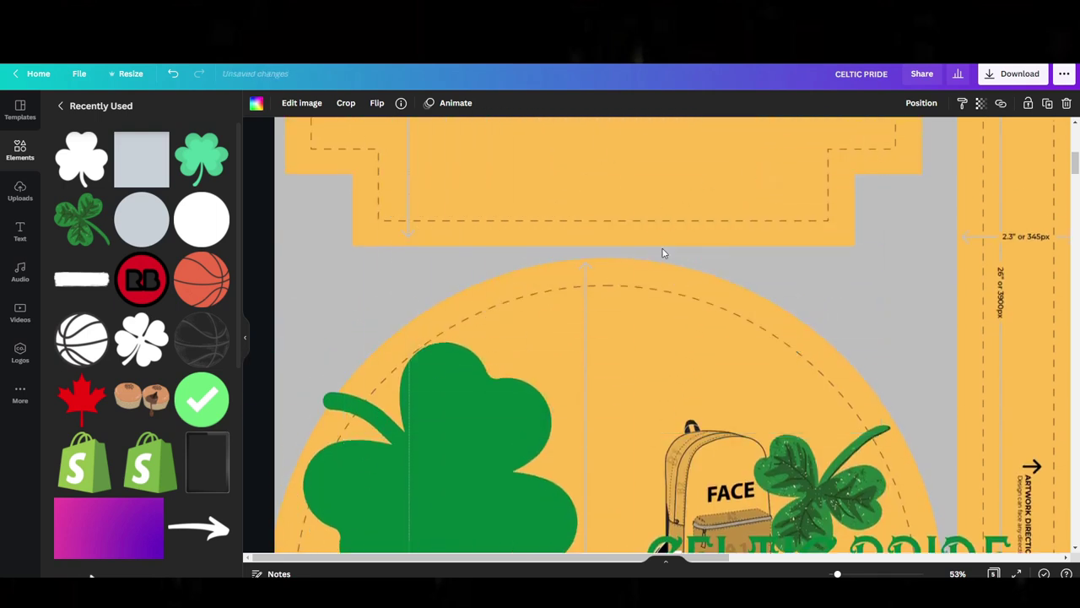
Tilt the black shamrock, place it at the left end of the A2 TOP POCKET lettering, and recolour it green.
scroll(675, 287, "up", 6)
left_click_drag(775, 396, 726, 256)
left_click_drag(732, 420, 795, 385)
left_click_drag(870, 335, 385, 169)
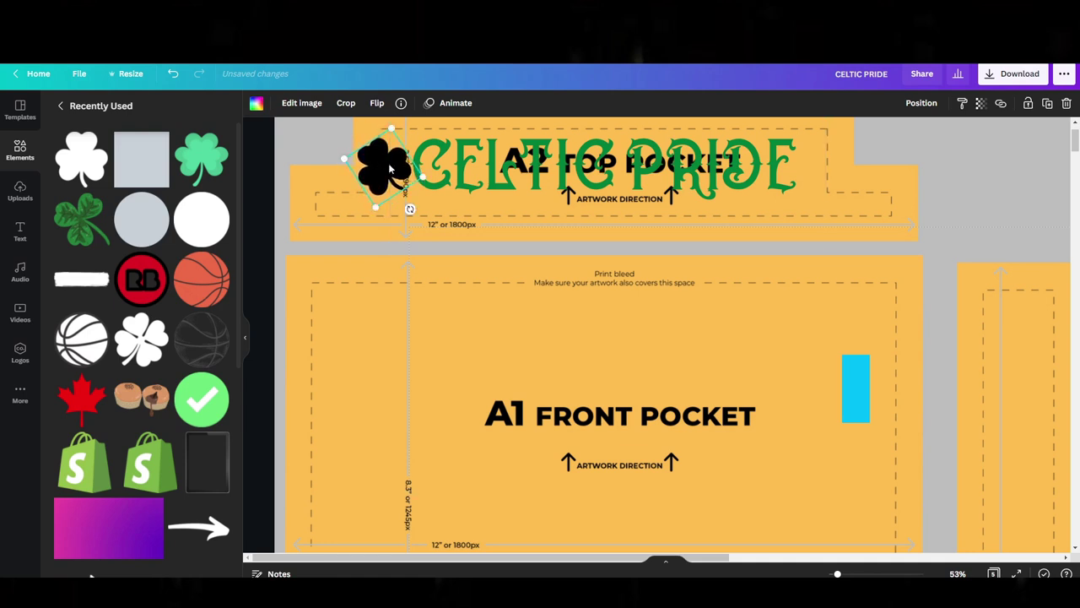
left_click(255, 104)
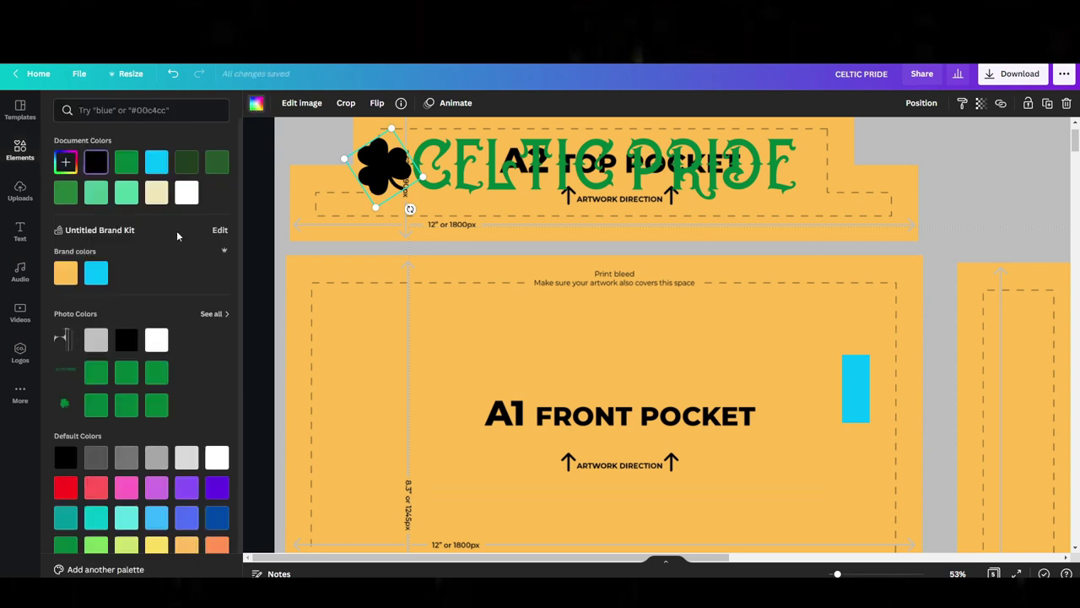
left_click(131, 166)
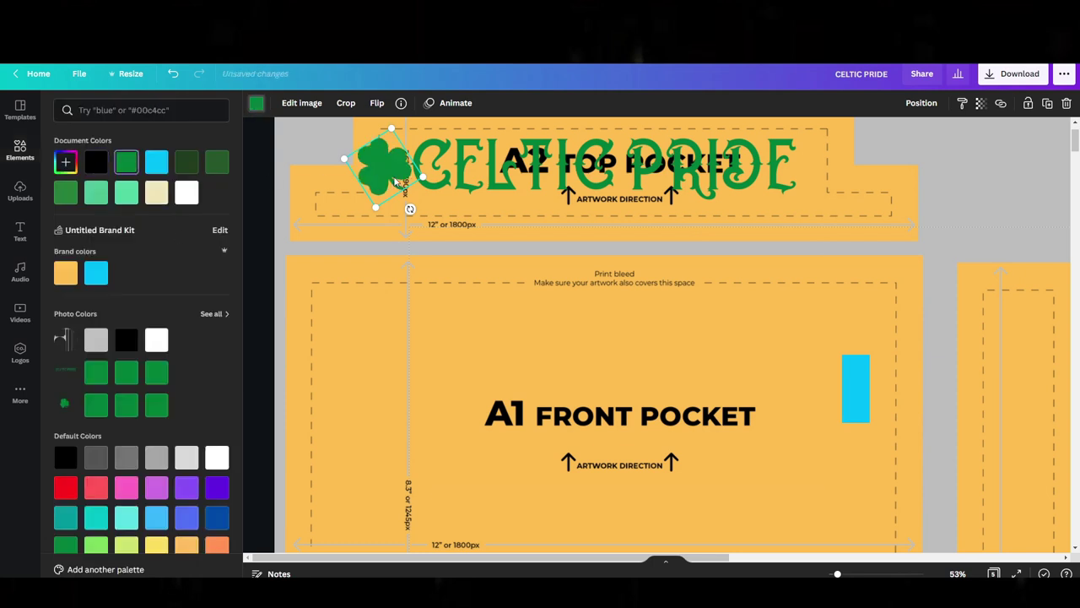
Duplicate the green shamrock, rotate the copy with its stem upward, and place it at the right end of the CELTIC PRIDE lettering.
key("ctrl+d")
left_click_drag(391, 166, 919, 135)
left_click_drag(868, 190, 826, 206)
left_click_drag(885, 152, 870, 144)
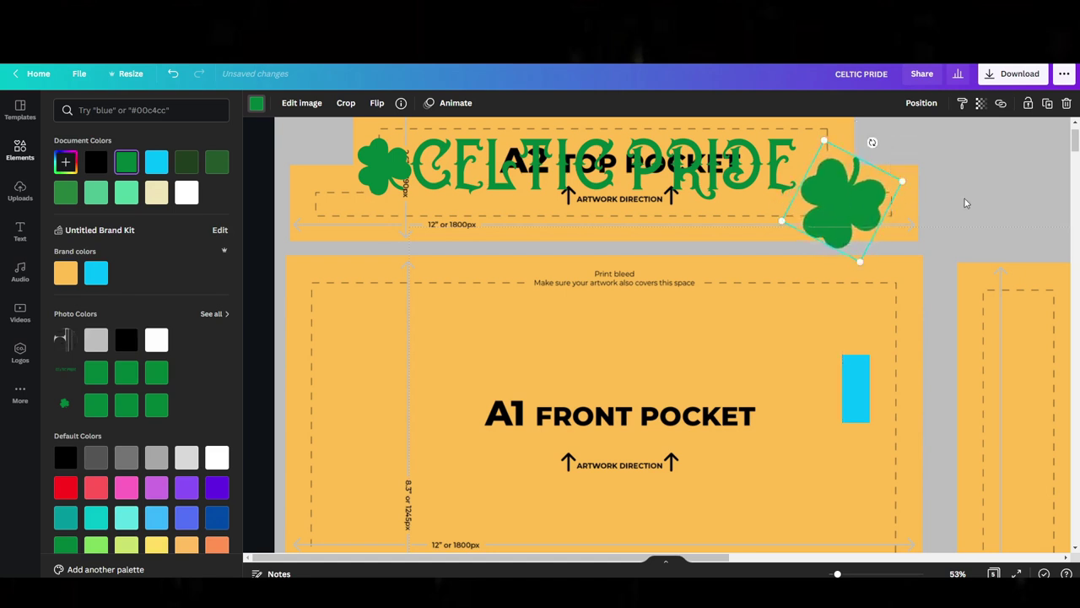
mouse_move(867, 201)
left_mouse_down()
mouse_move(854, 165)
mouse_move(845, 177)
mouse_move(861, 182)
left_mouse_up()
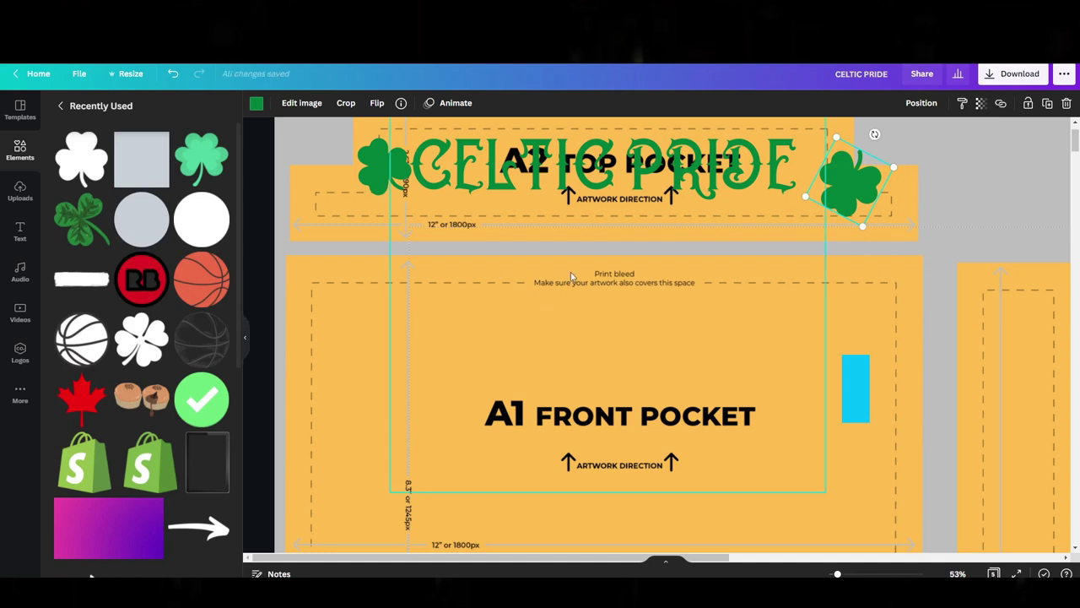
Nudge the left shamrock outward, and shrink, rotate and move the right one below the end of the word PRIDE.
left_click_drag(384, 166, 381, 161)
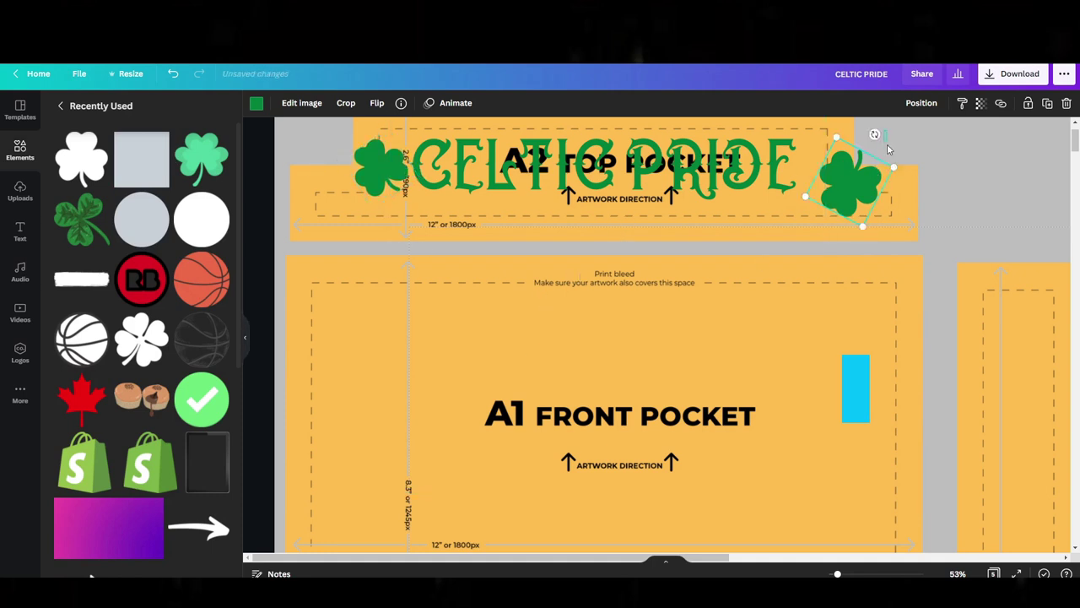
left_click_drag(874, 135, 815, 222)
left_click_drag(847, 181, 806, 222)
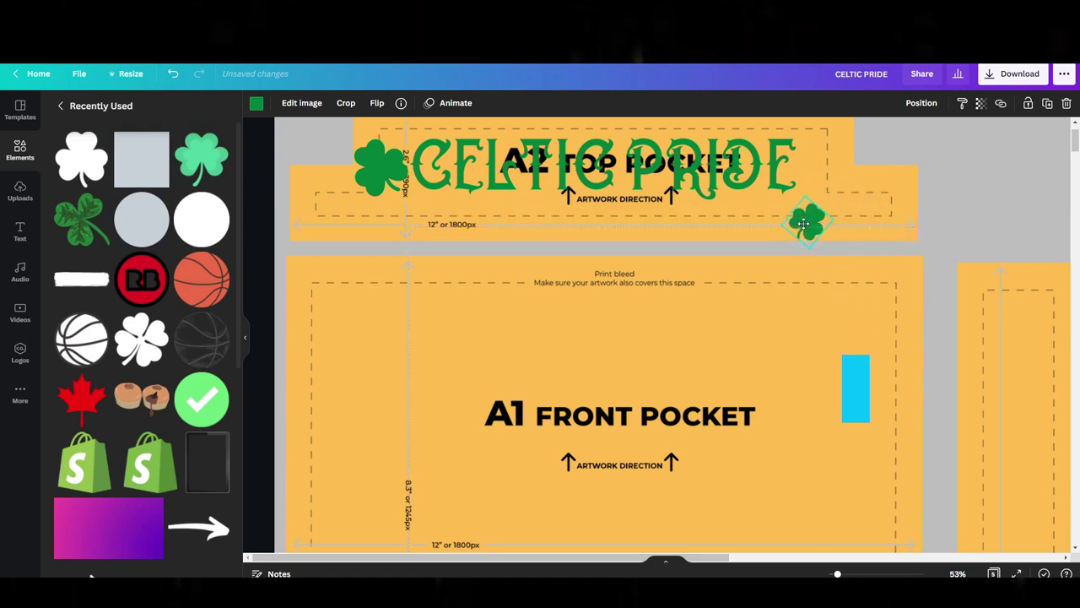
left_click(849, 262)
Move the other CELTIC PRIDE lettering from the backpack drawing down into the dashed pocket outline on the FACE panel.
scroll(593, 338, "down", 10)
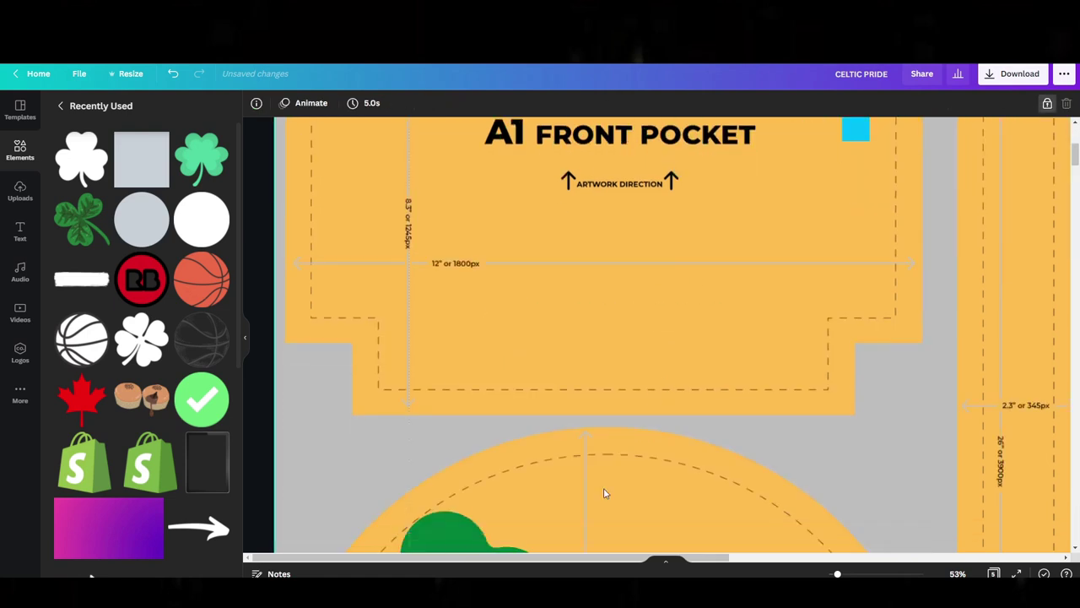
scroll(592, 337, "up", 3)
left_click_drag(933, 353, 699, 481)
scroll(699, 481, "down", 3)
left_click_drag(683, 229, 710, 434)
left_click_drag(802, 317, 764, 223)
left_click_drag(683, 307, 682, 333)
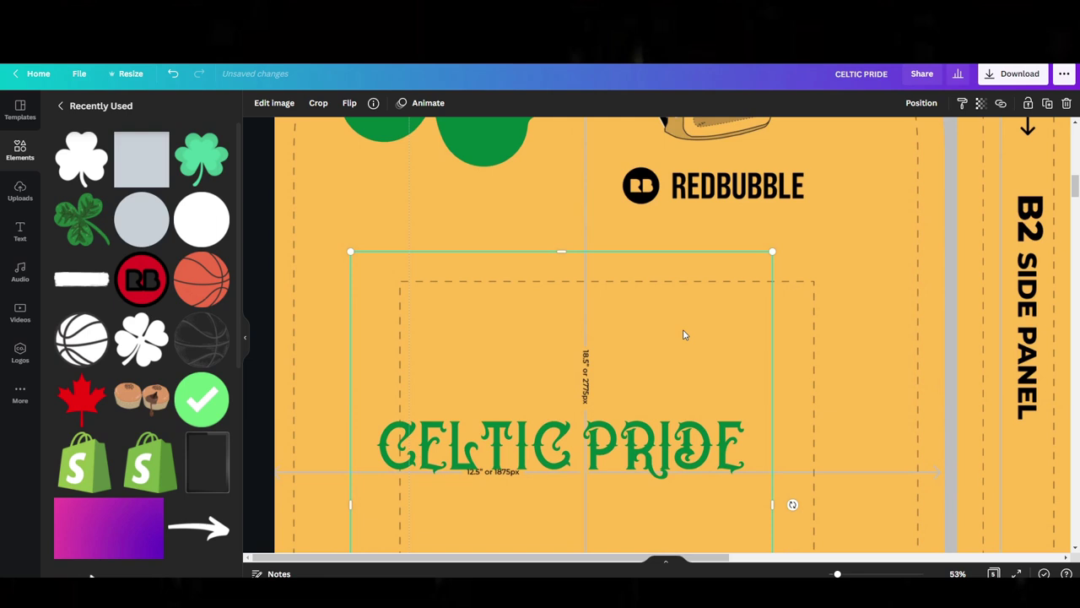
Shrink the large green shamrock on the FACE panel, and rotate the veined shamrock stem-right and lower it beside the backpack drawing.
scroll(683, 332, "up", 4)
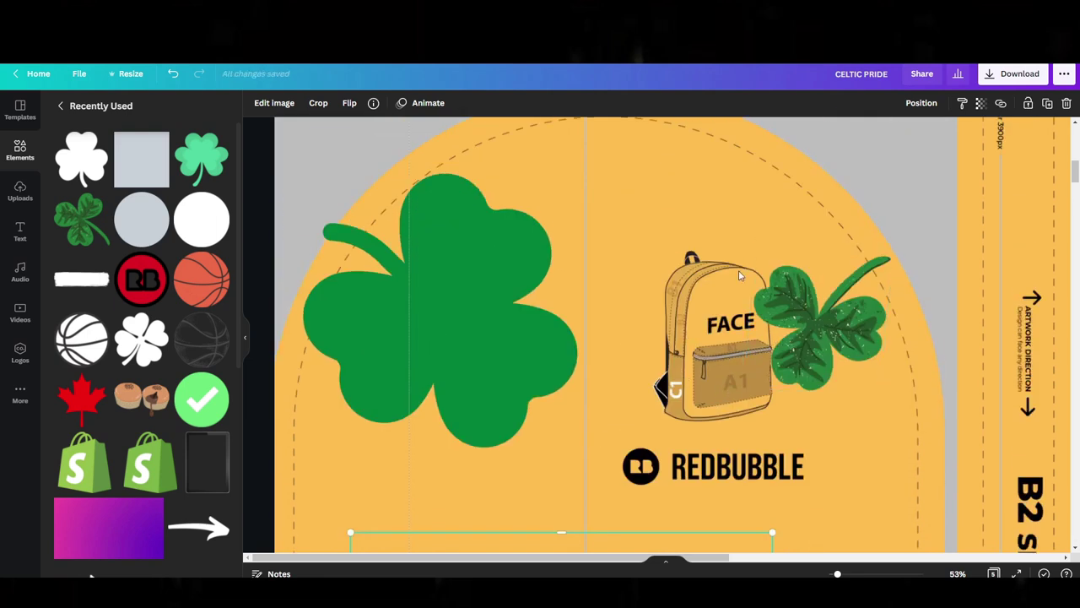
left_click_drag(643, 396, 560, 363)
left_click_drag(831, 363, 871, 430)
left_click(949, 410)
left_click(891, 393)
left_click_drag(949, 390, 970, 451)
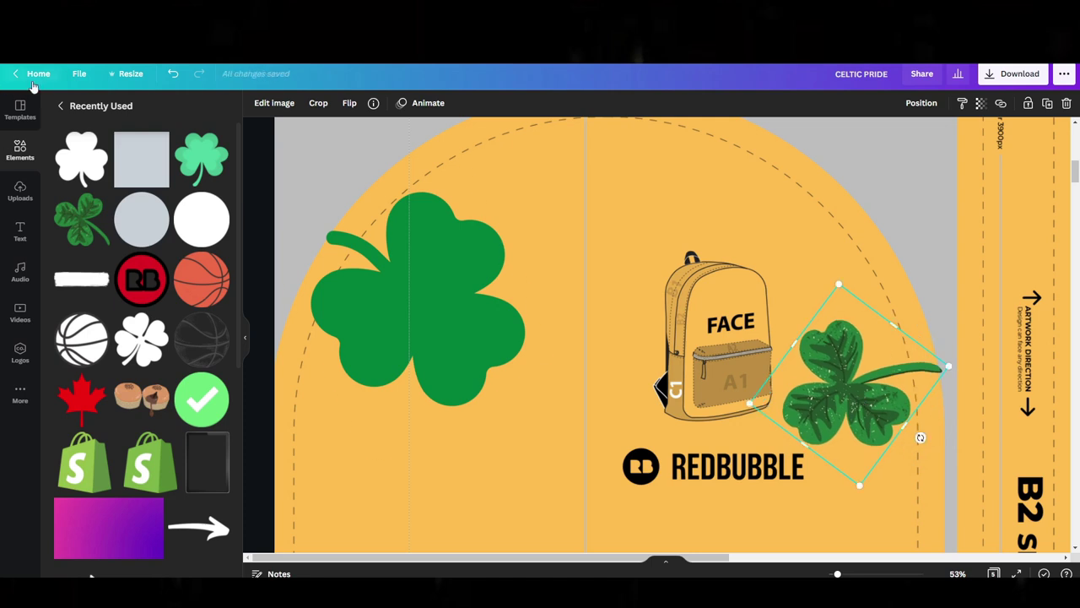
Add the knotwork Celtic cross from an elements search for "celtic" to the FACE panel and recolour it green.
left_click(25, 159)
left_click(135, 112)
type("ce")
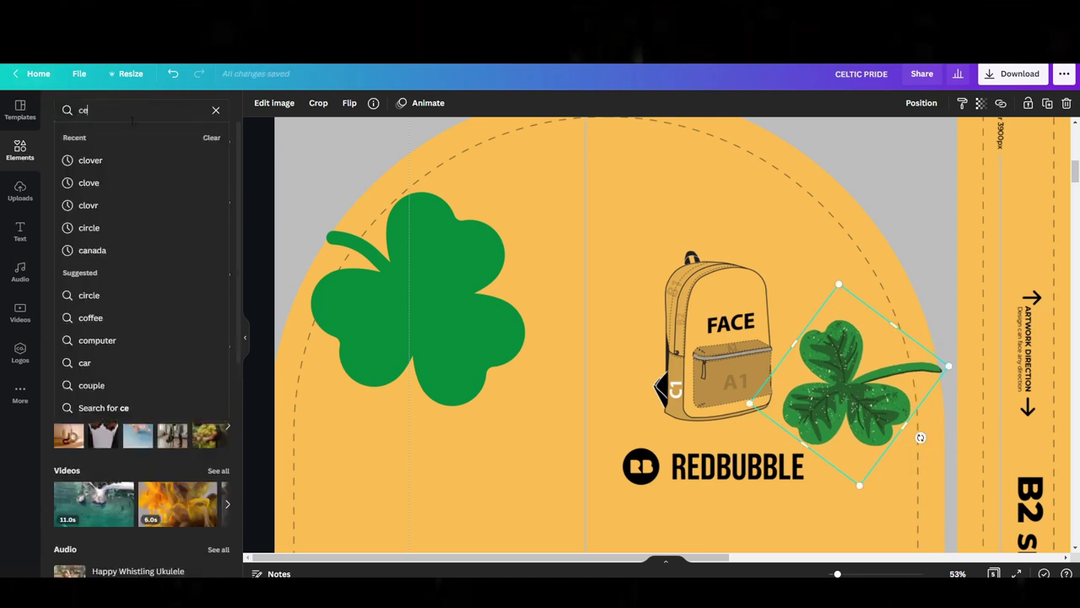
type("ltic")
key("Return")
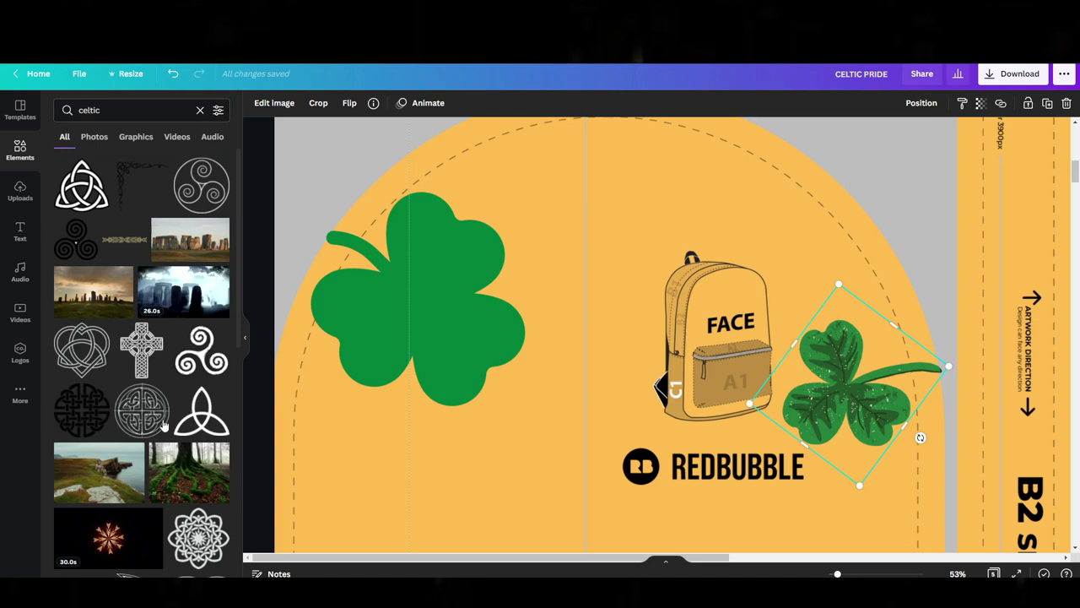
left_click(152, 355)
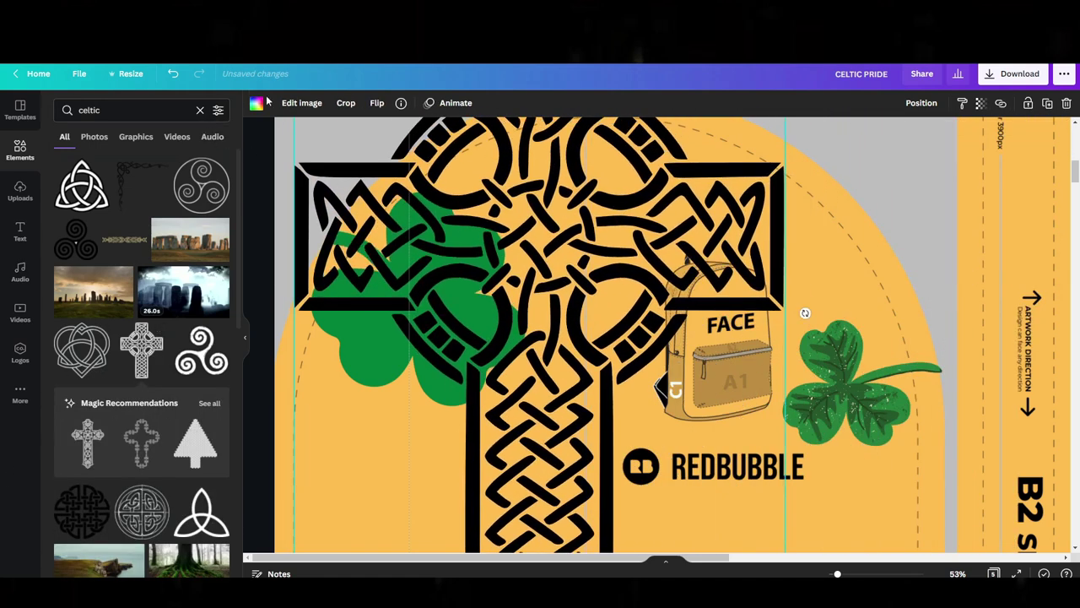
left_click(257, 103)
left_click(126, 163)
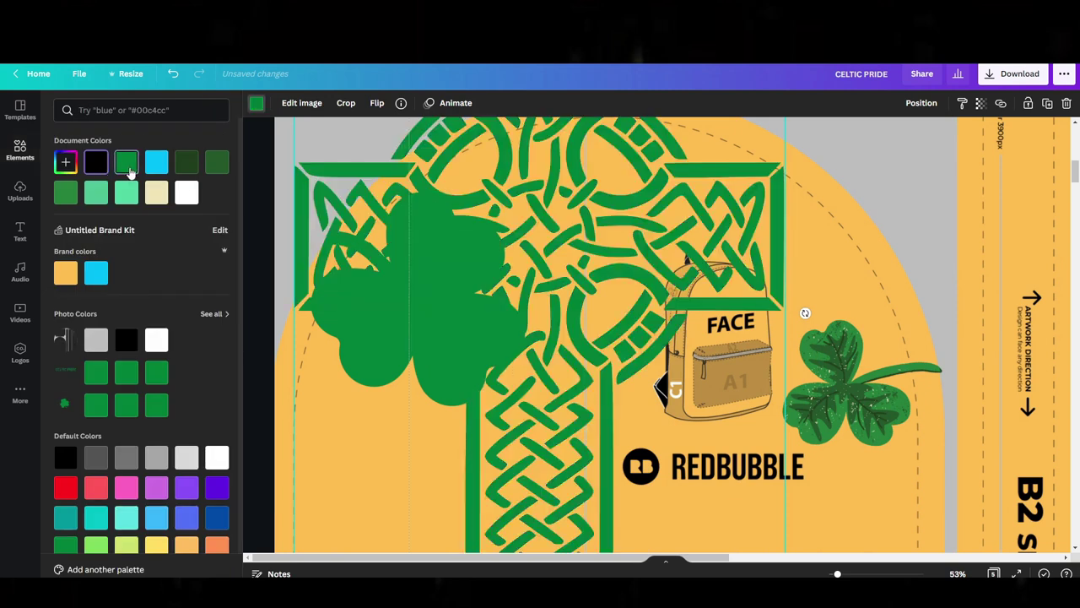
Shrink the green knotwork cross and move it to the middle of the FACE panel, above the dashed pocket outline.
scroll(713, 435, "down", 5)
left_click_drag(795, 412, 574, 136)
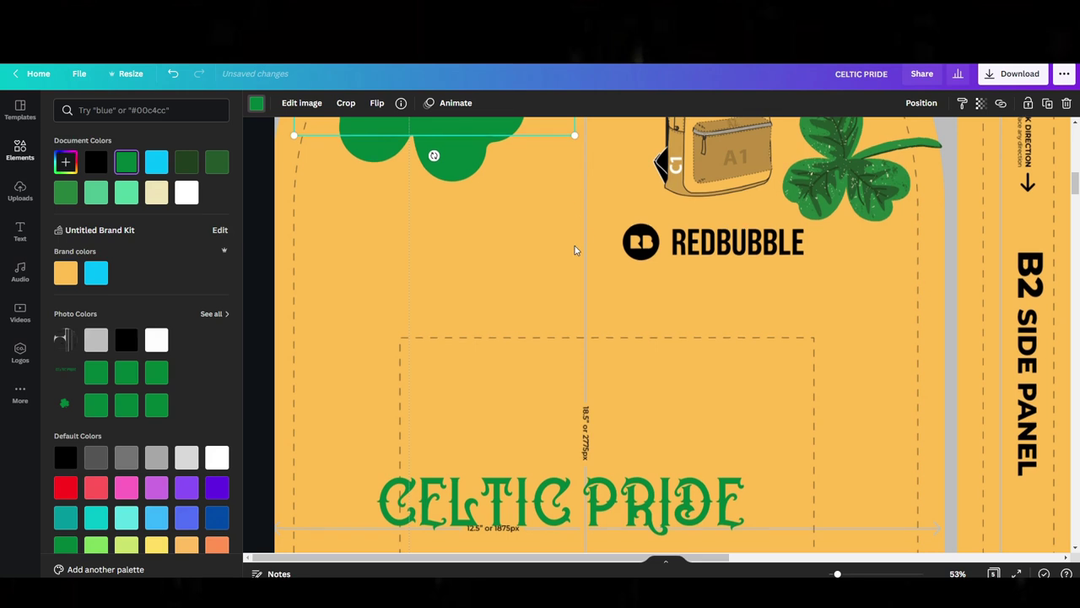
scroll(575, 250, "up", 8)
left_click_drag(460, 281, 632, 443)
scroll(633, 443, "up", 3)
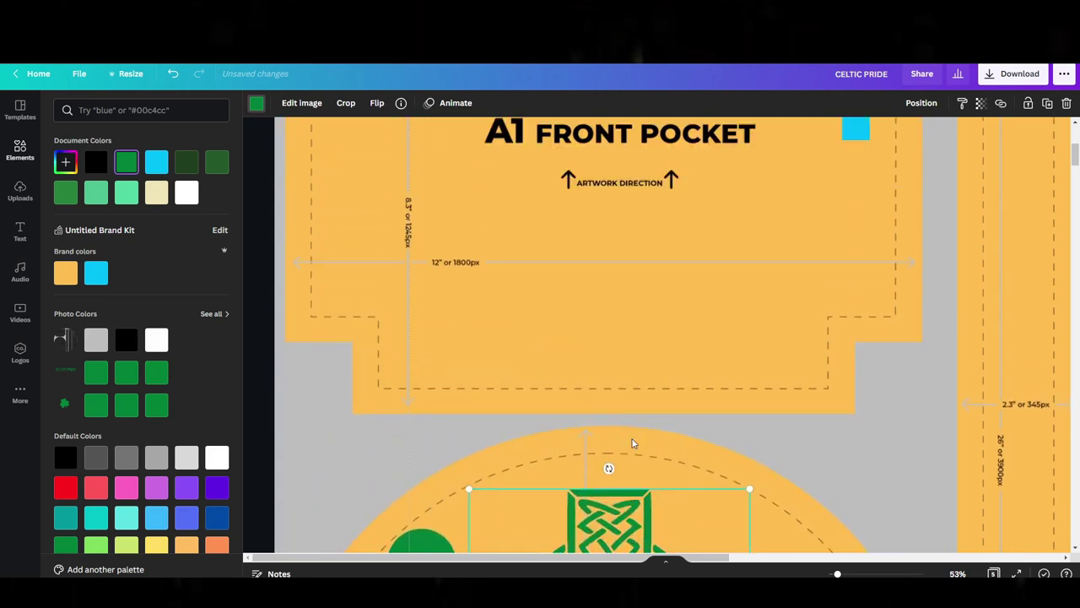
scroll(633, 443, "down", 12)
left_click_drag(622, 195, 610, 217)
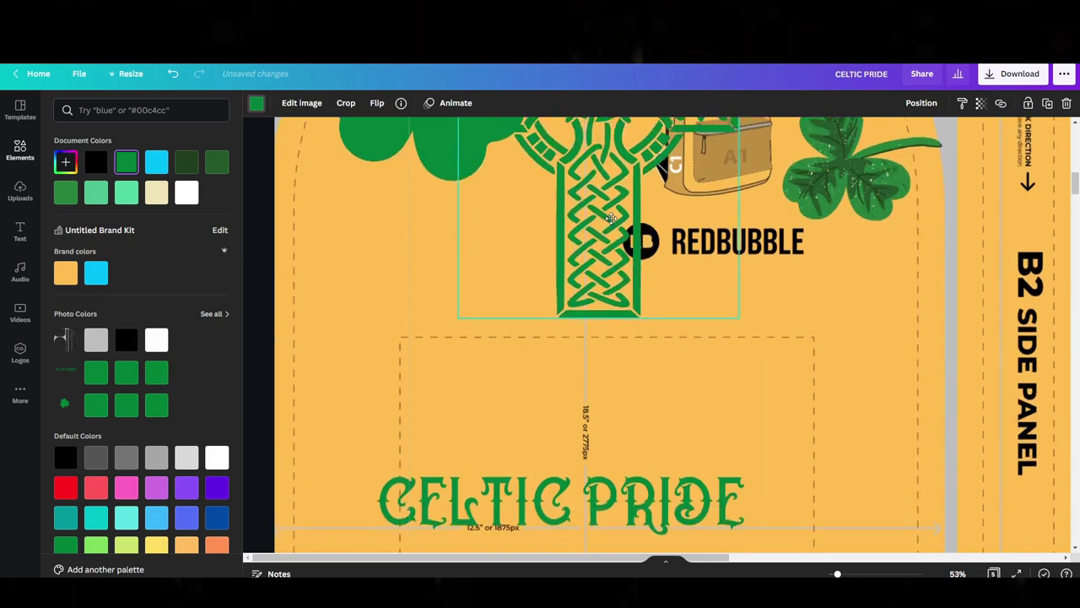
Shrink the knotwork cross further and place it between the large shamrock and the backpack drawing on the FACE panel.
scroll(621, 266, "up", 5)
left_click_drag(740, 229, 597, 440)
left_click_drag(559, 506, 666, 493)
scroll(666, 494, "up", 3)
scroll(673, 380, "down", 7)
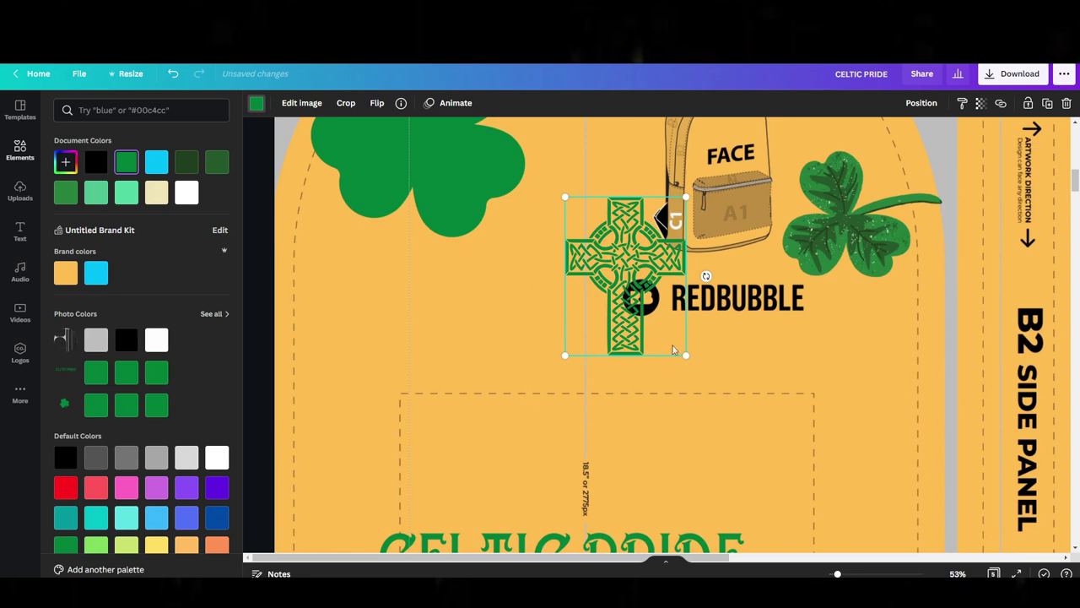
left_click_drag(663, 312, 643, 298)
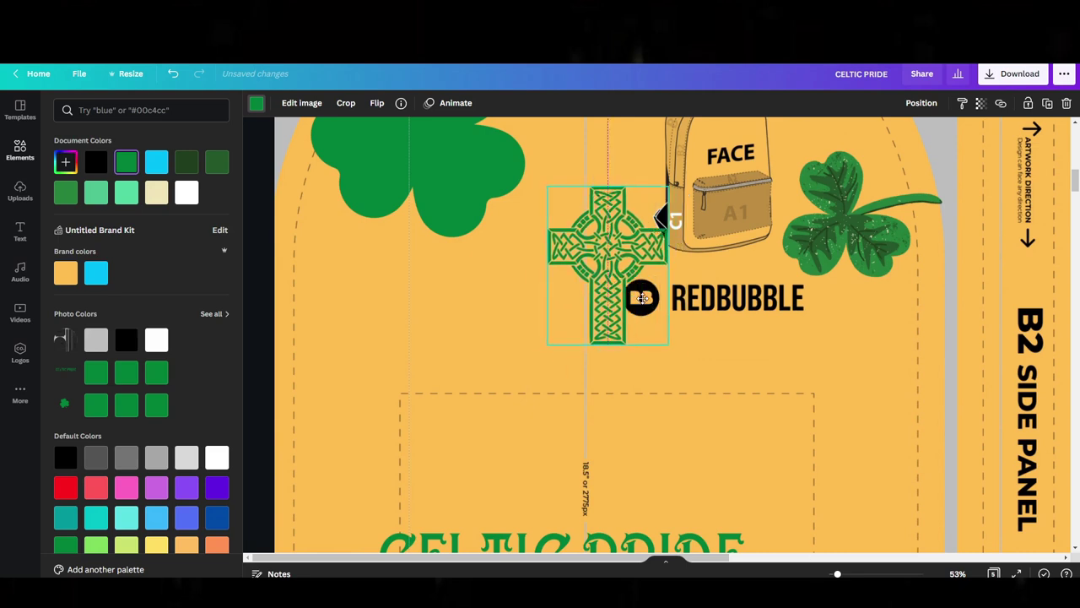
Move the blue rectangle from the A1 front pocket to the FACE panel, rotate it horizontal and stretch it into a long measuring bar.
scroll(646, 315, "up", 3)
scroll(632, 477, "down", 3)
scroll(850, 419, "up", 10)
left_click_drag(850, 419, 676, 363)
scroll(687, 439, "down", 15)
scroll(681, 441, "down", 5)
left_click_drag(668, 416, 779, 372)
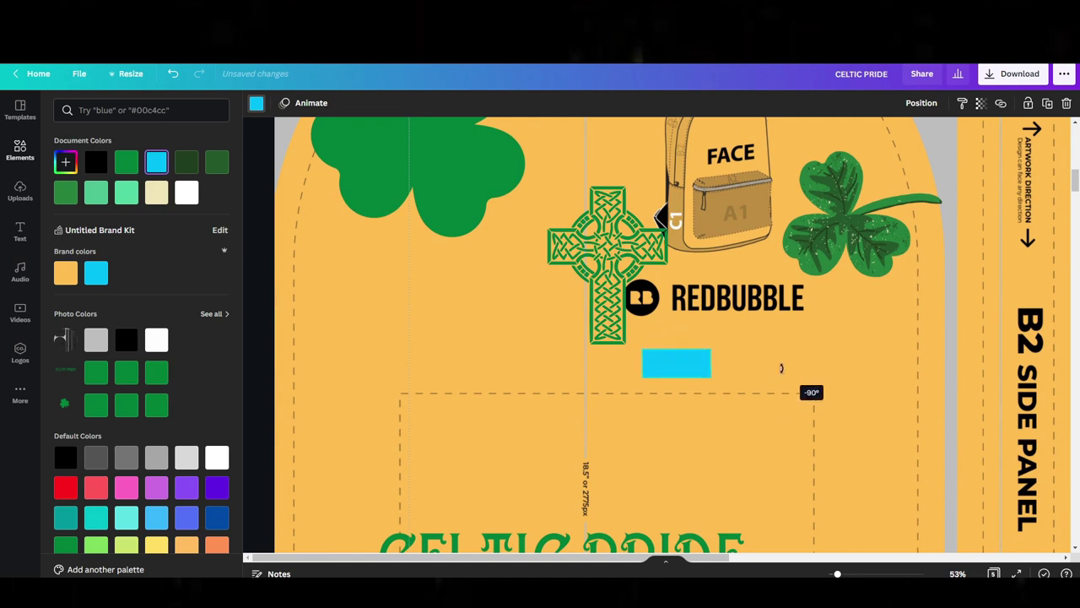
left_click_drag(679, 374, 945, 331)
left_click_drag(744, 333, 402, 333)
scroll(422, 338, "up", 2)
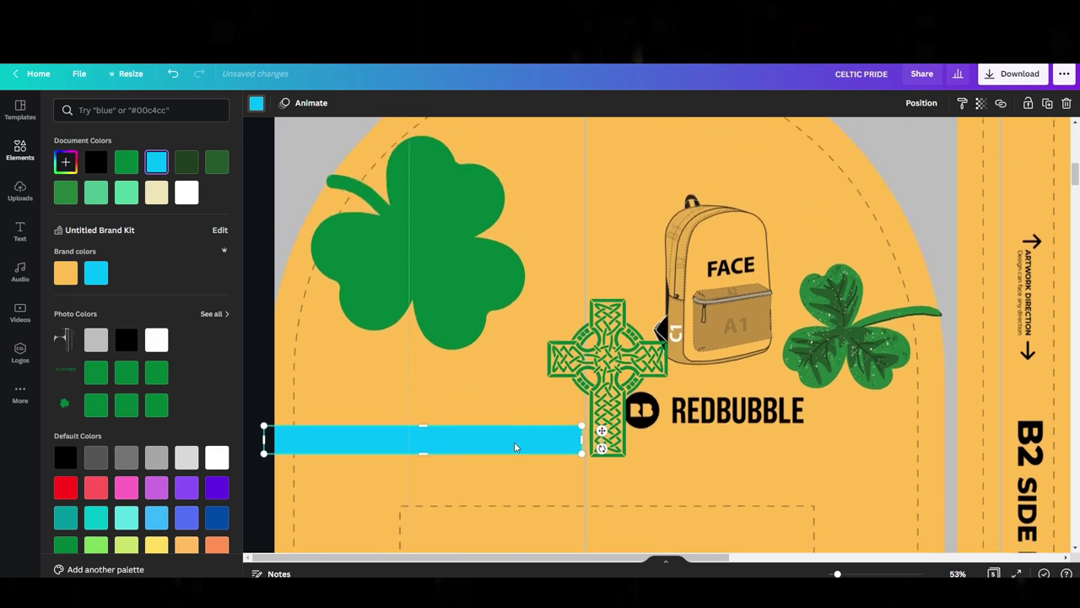
Enlarge the knotwork cross slightly and set the blue bar between its foot and the FACE panel's left edge.
scroll(422, 337, "down", 3)
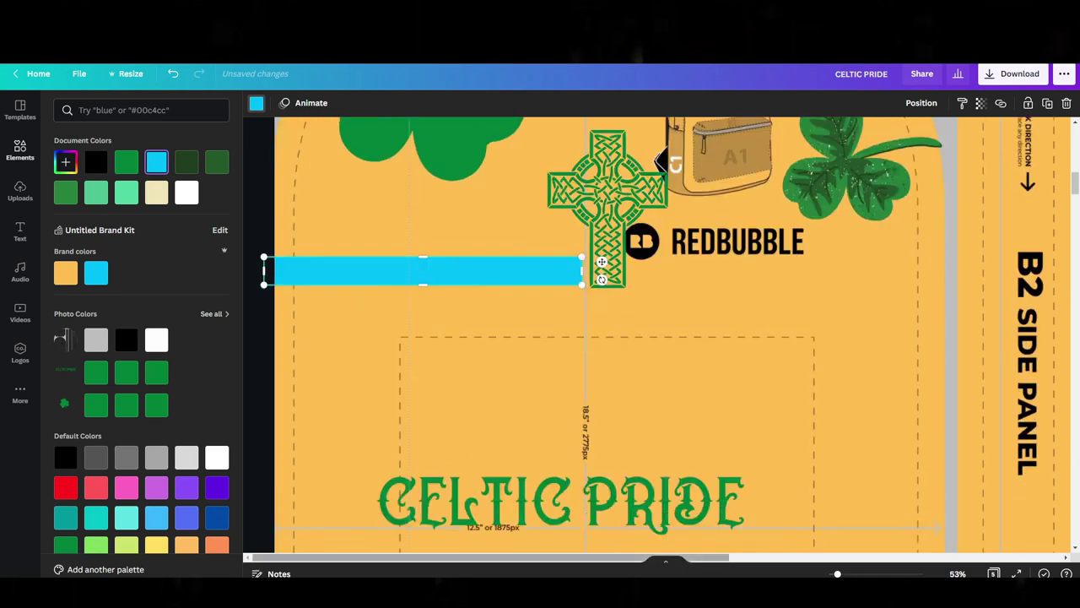
left_click_drag(301, 260, 706, 195)
scroll(668, 253, "up", 3)
left_click(666, 245)
left_click_drag(640, 236, 625, 235)
left_click_drag(737, 381, 378, 382)
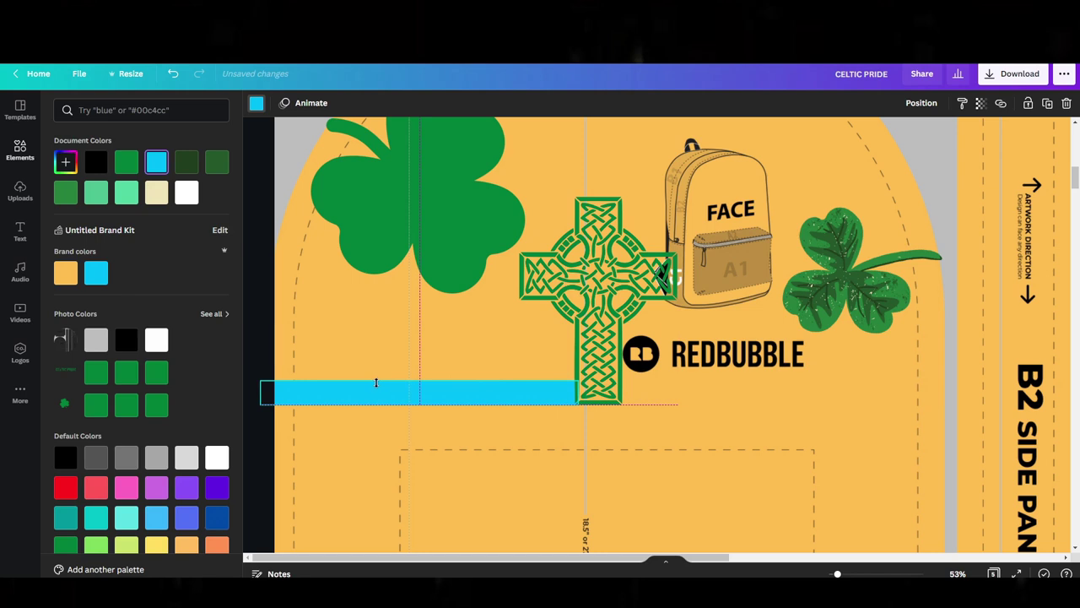
left_click_drag(374, 384, 376, 384)
Centre the cross on the FACE panel by comparing both side gaps with the blue bar, and park the bar in the pocket outline.
left_click_drag(612, 377, 626, 363)
left_click_drag(407, 393, 426, 392)
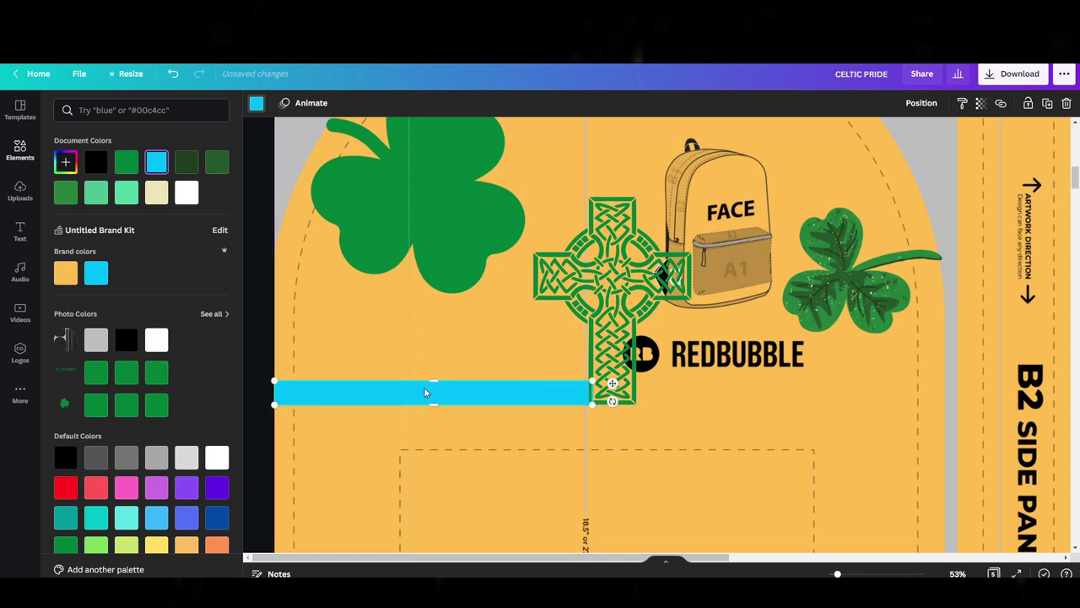
left_click_drag(494, 381, 823, 391)
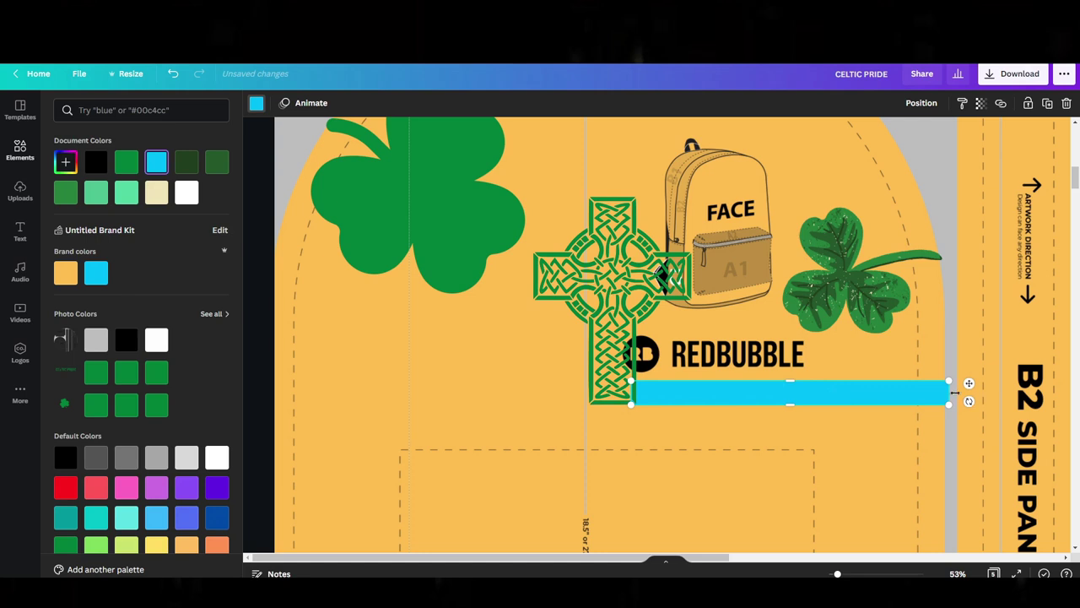
left_click_drag(952, 392, 947, 392)
left_click_drag(590, 350, 593, 351)
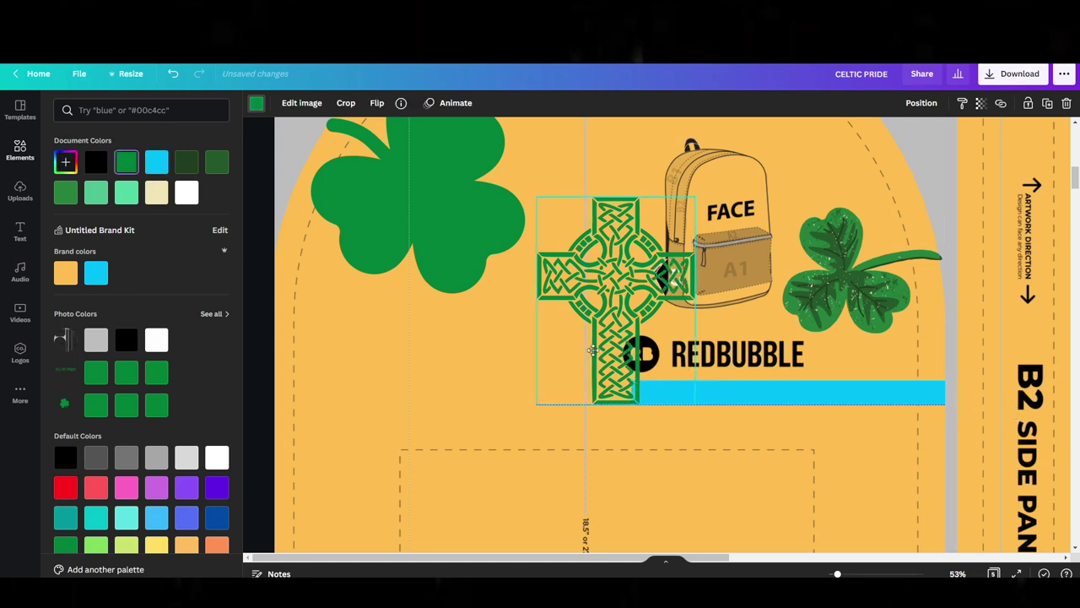
scroll(626, 319, "up", 3)
scroll(641, 337, "down", 4)
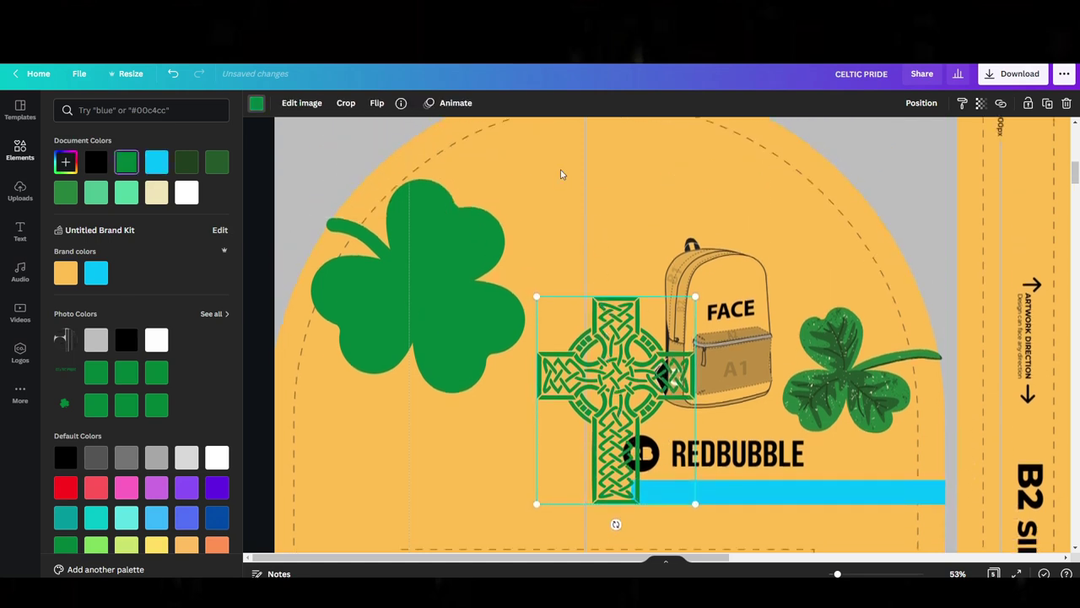
scroll(686, 395, "up", 5)
scroll(686, 395, "down", 3)
left_click_drag(741, 338, 497, 450)
Review the placement of the shamrocks, the cross and the lettering on the FACE panel.
scroll(591, 337, "down", 4)
scroll(602, 328, "up", 3)
scroll(601, 329, "down", 3)
scroll(604, 333, "up", 5)
scroll(604, 333, "down", 5)
scroll(680, 319, "up", 7)
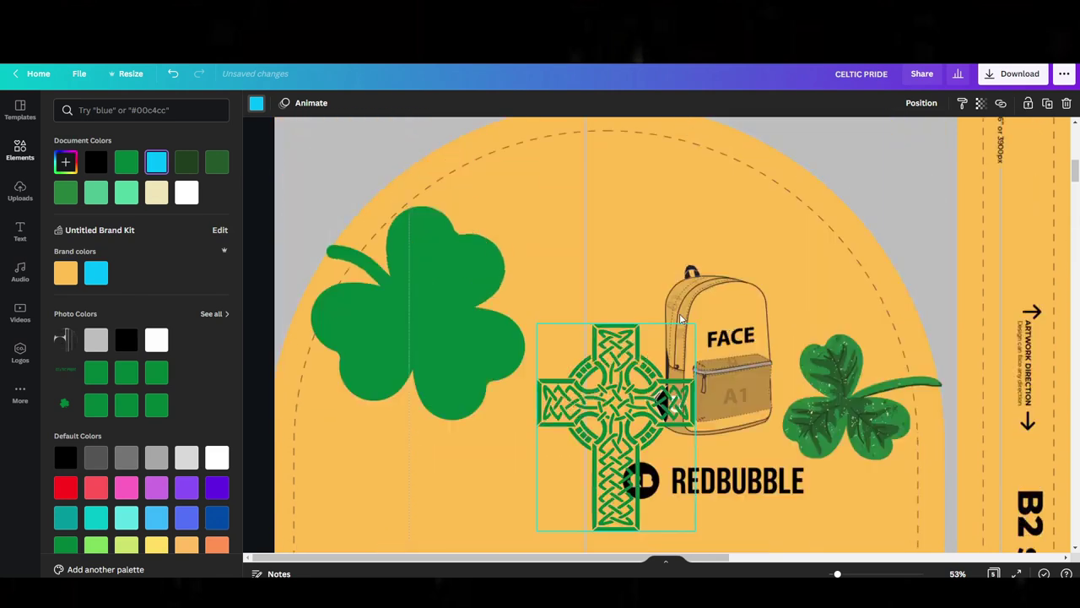
scroll(680, 319, "up", 1)
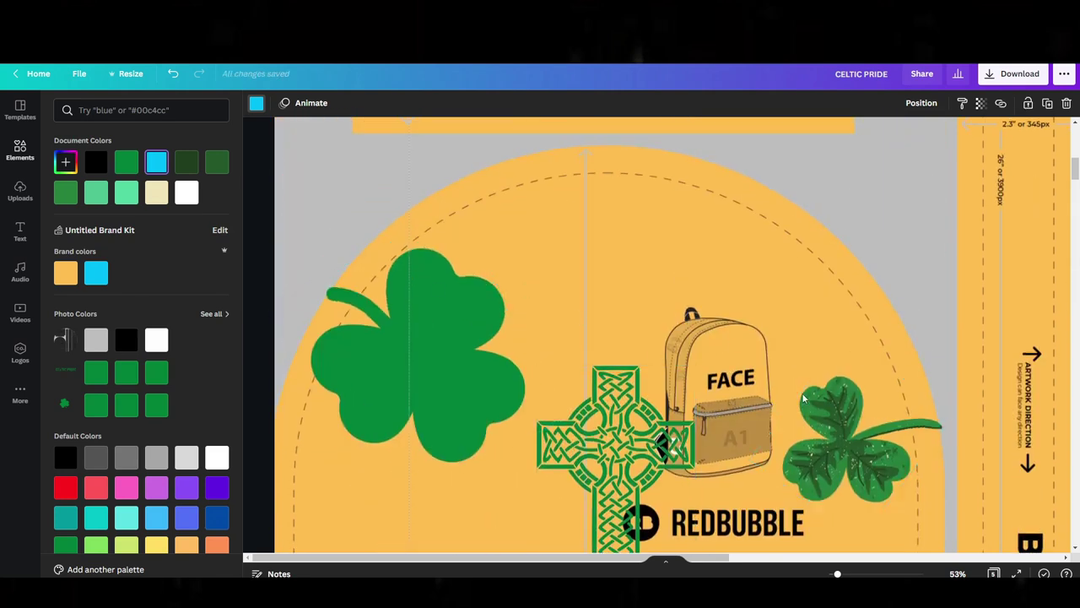
scroll(803, 398, "down", 10)
scroll(550, 289, "up", 10)
scroll(550, 289, "up", 10)
scroll(646, 439, "down", 3)
scroll(644, 429, "up", 3)
scroll(641, 394, "down", 8)
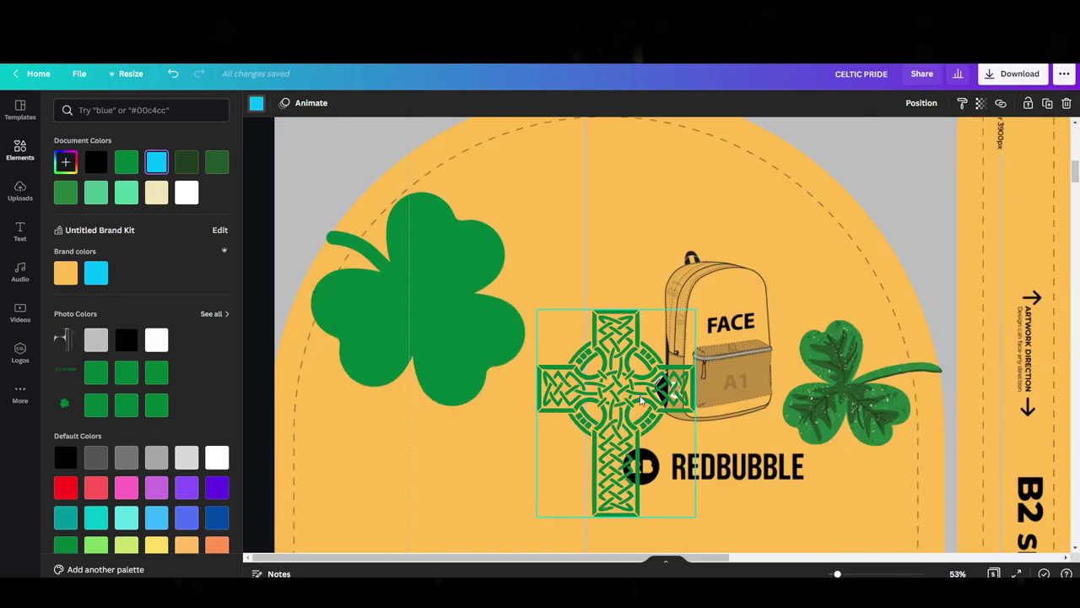
Delete the blue measuring bar from the FACE panel's pocket outline.
scroll(645, 414, "down", 3)
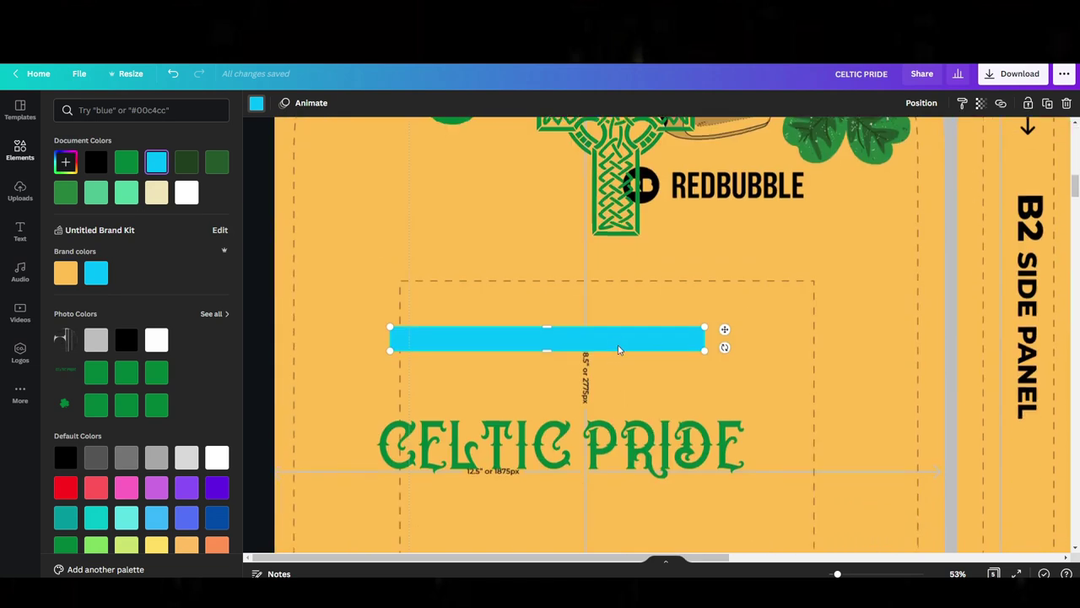
key("Delete")
Rotate the pocket outline's CELTIC PRIDE lettering to run vertically and move it to the FACE panel's edge beside B2.
left_click_drag(623, 364, 651, 407)
left_click_drag(515, 414, 473, 456)
scroll(675, 422, "down", 2)
left_click_drag(851, 410, 595, 559)
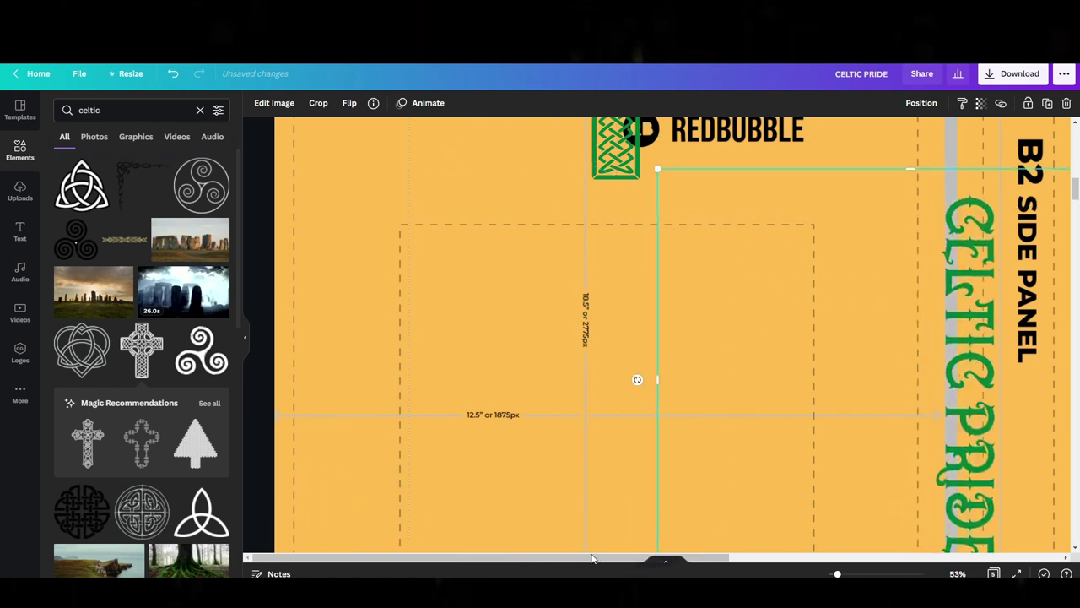
left_click_drag(715, 559, 759, 569)
scroll(538, 414, "right", 5)
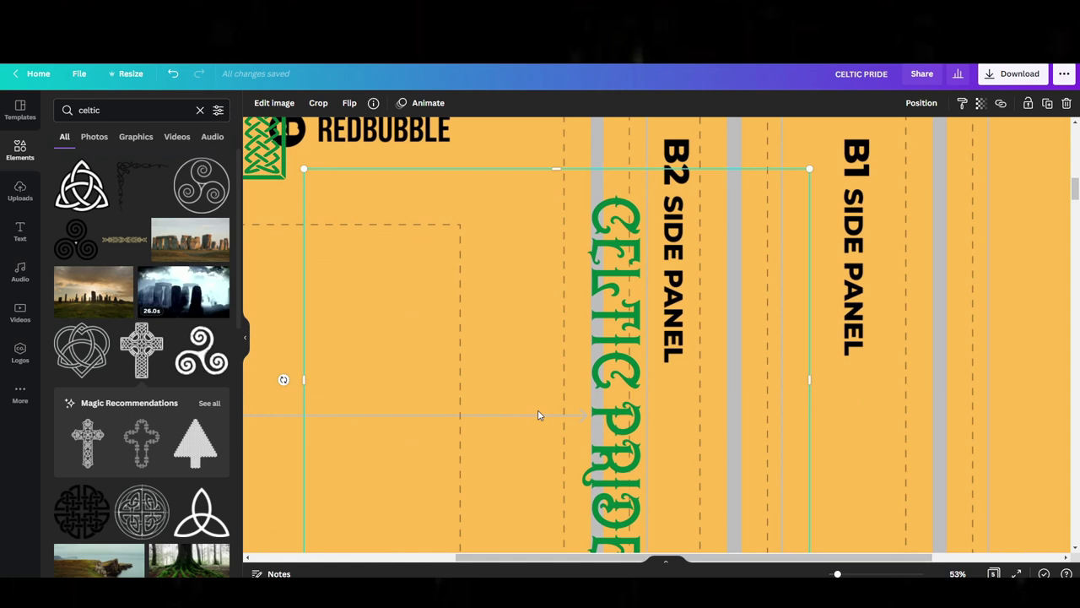
left_click_drag(607, 377, 557, 371)
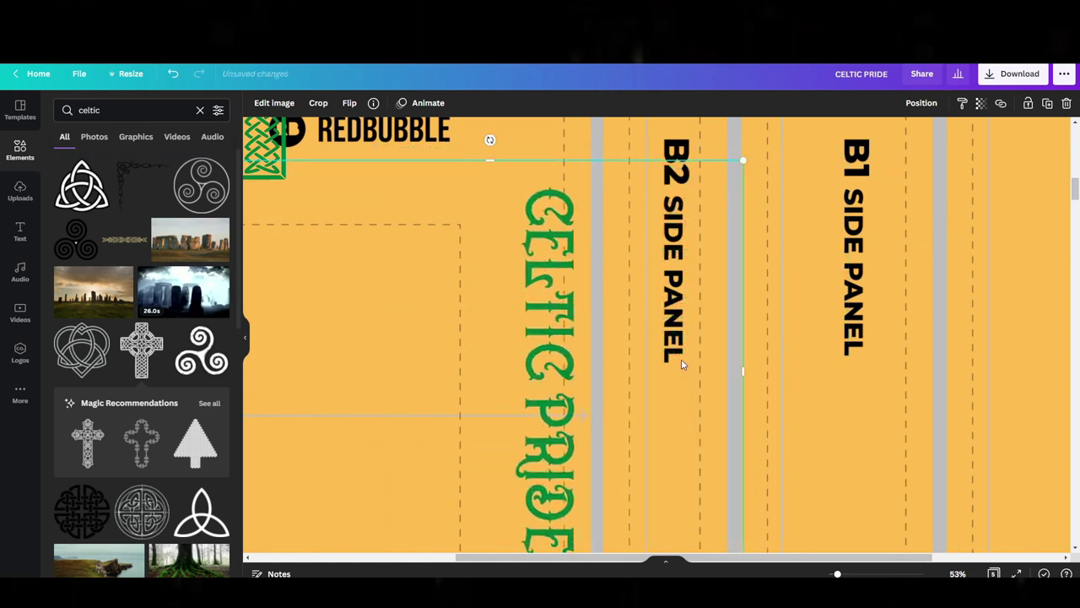
Move the vertical CELTIC PRIDE lettering onto the B1 side panel.
scroll(683, 356, "up", 3)
scroll(675, 351, "up", 1)
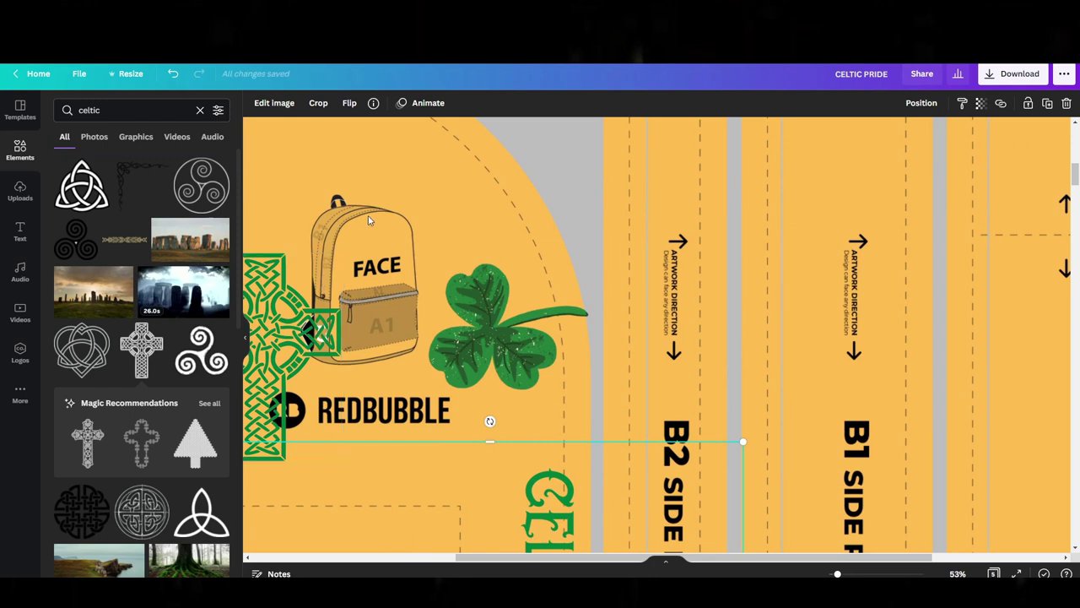
left_click_drag(599, 489, 912, 262)
scroll(768, 363, "down", 3)
left_click_drag(767, 363, 823, 448)
scroll(823, 448, "up", 2)
left_click_drag(854, 513, 854, 405)
Raise the vertical lettering to the upper half of the B1 side panel, above the ARTWORK DIRECTION mark.
scroll(852, 414, "down", 4)
scroll(851, 416, "up", 9)
scroll(766, 402, "down", 2)
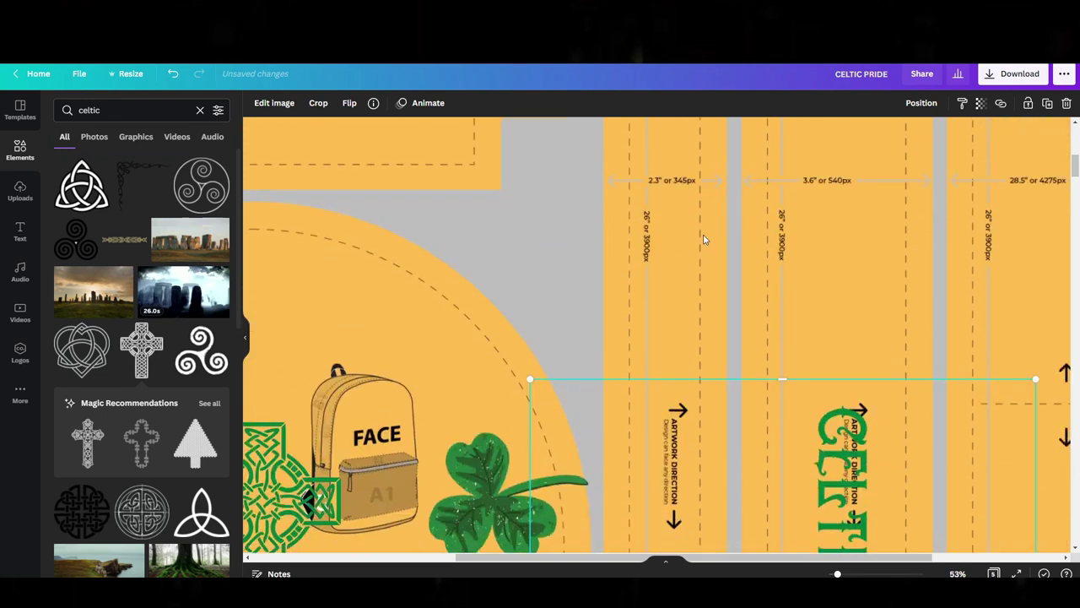
scroll(801, 272, "up", 7)
scroll(813, 309, "down", 11)
scroll(842, 355, "down", 5)
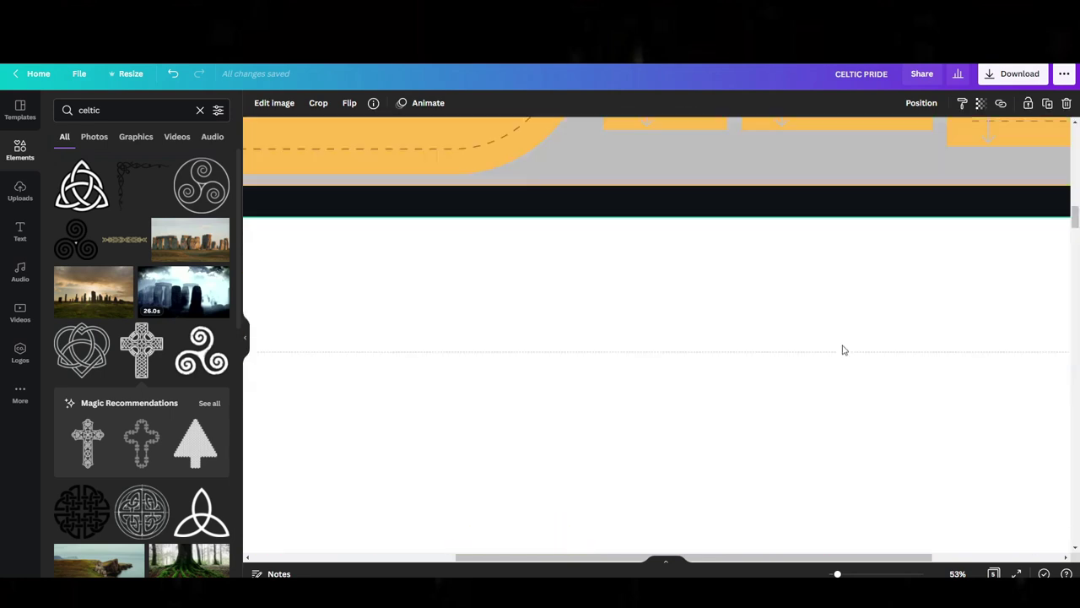
scroll(835, 379, "up", 8)
left_click_drag(830, 403, 830, 288)
scroll(830, 288, "up", 4)
left_click_drag(832, 534, 833, 268)
scroll(838, 345, "down", 3)
scroll(838, 346, "down", 3)
scroll(652, 275, "up", 2)
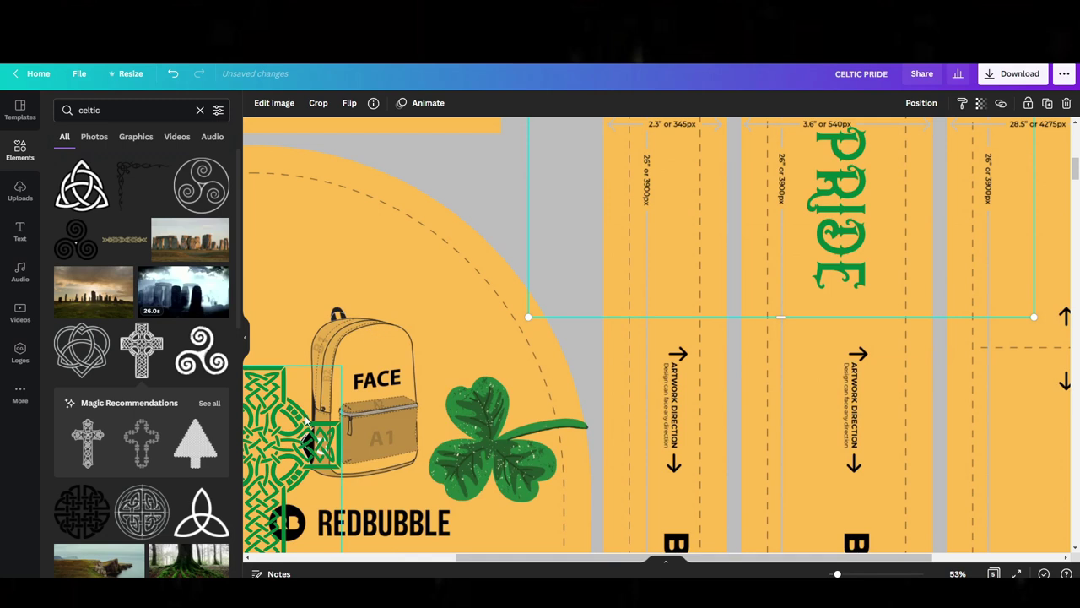
Add the ornate Celtic cross from the recommended elements, recolour it green and shrink it.
scroll(920, 402, "up", 5)
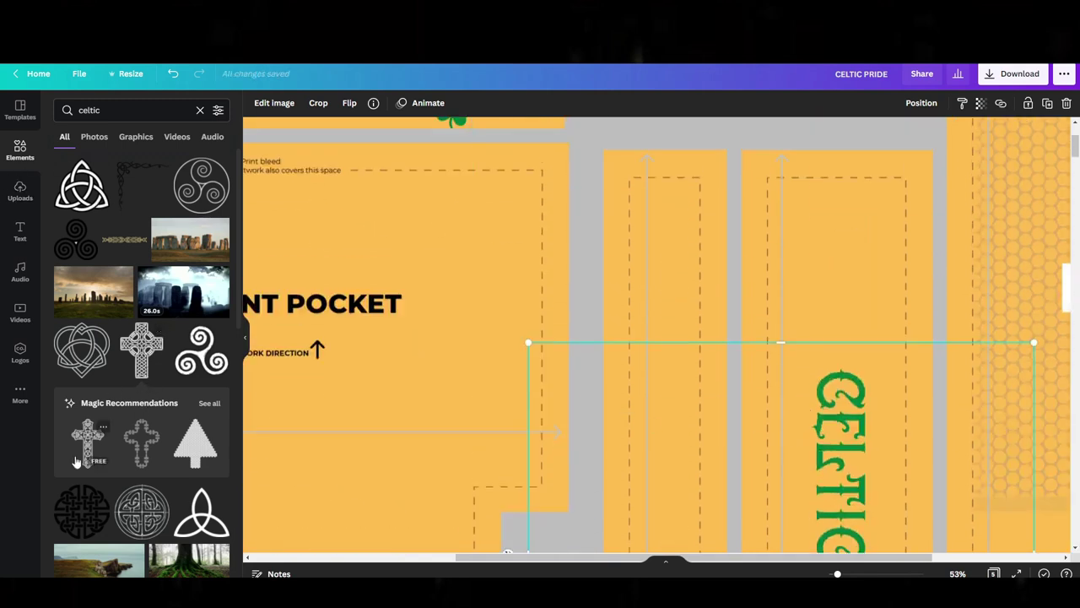
left_click_drag(89, 451, 666, 218)
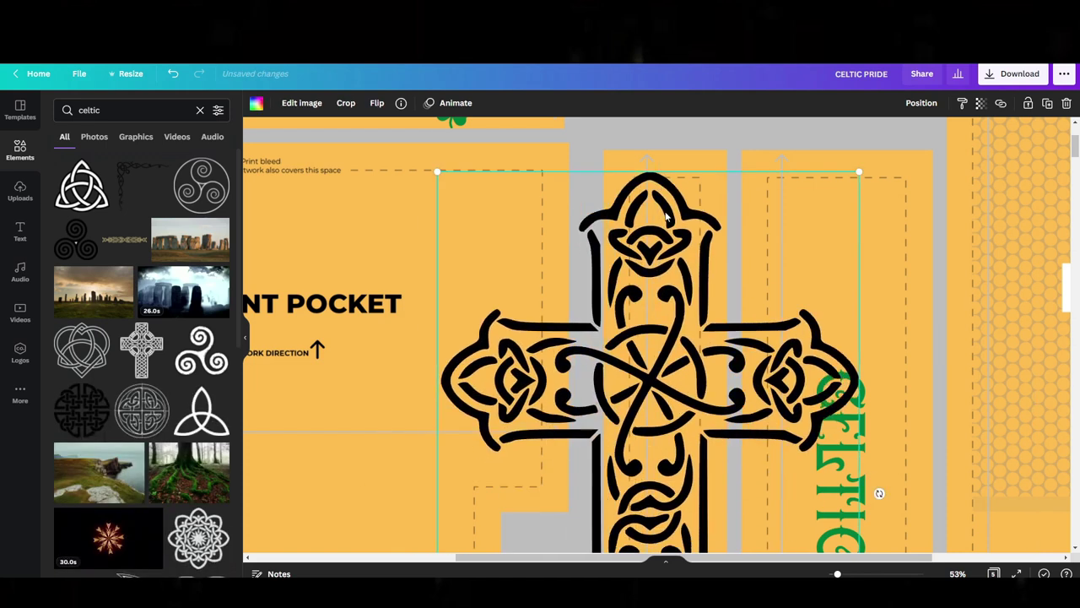
left_click(255, 102)
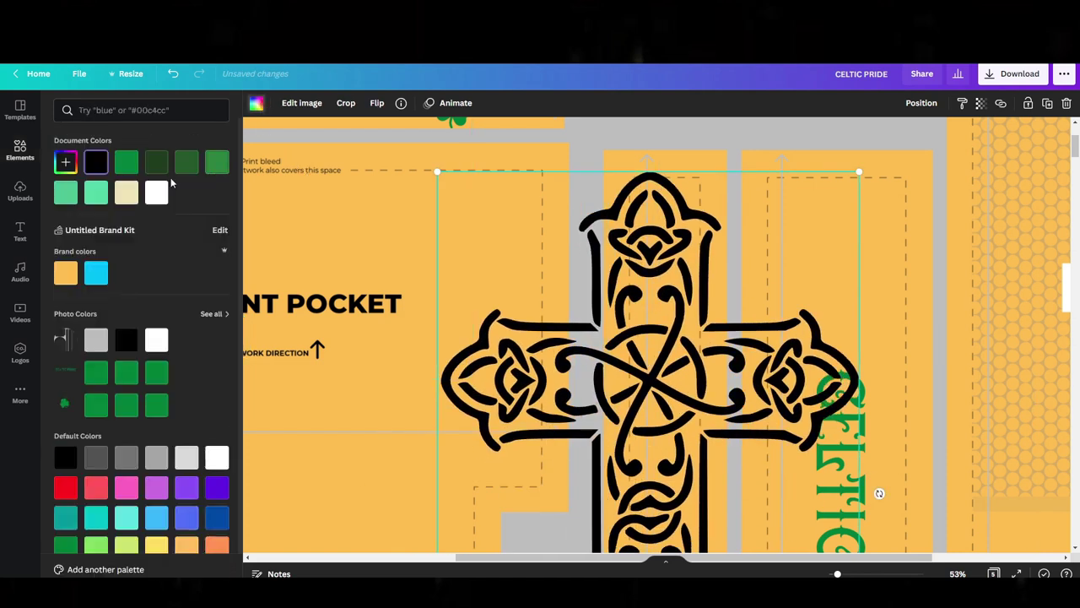
left_click(121, 164)
left_click_drag(856, 172, 593, 419)
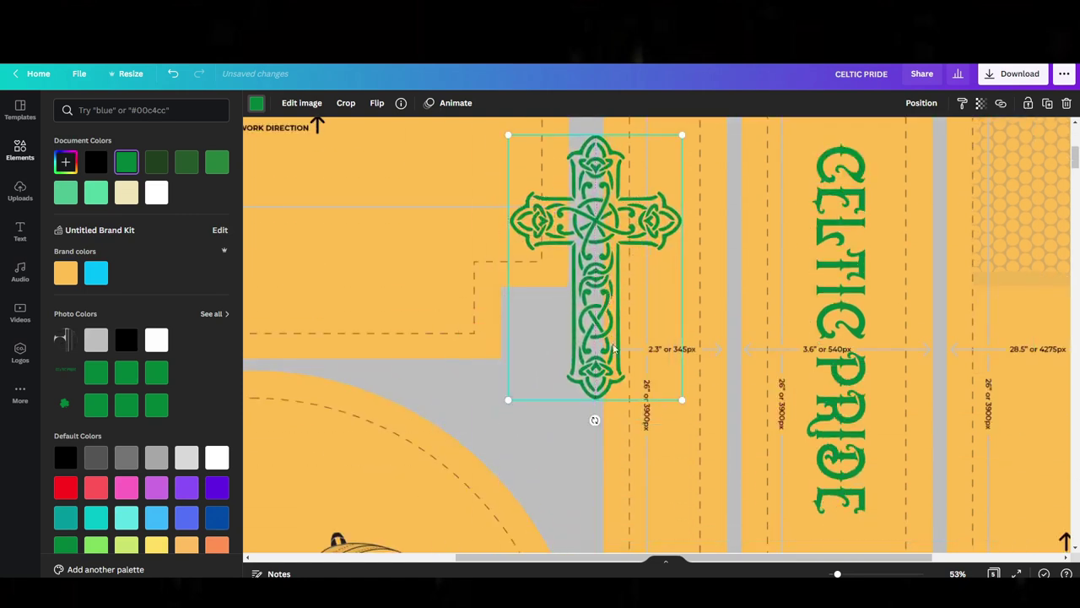
Rotate the ornate cross a quarter turn, shrink it and place it above the CELTIC PRIDE lettering on the B1 side panel.
left_click(596, 419)
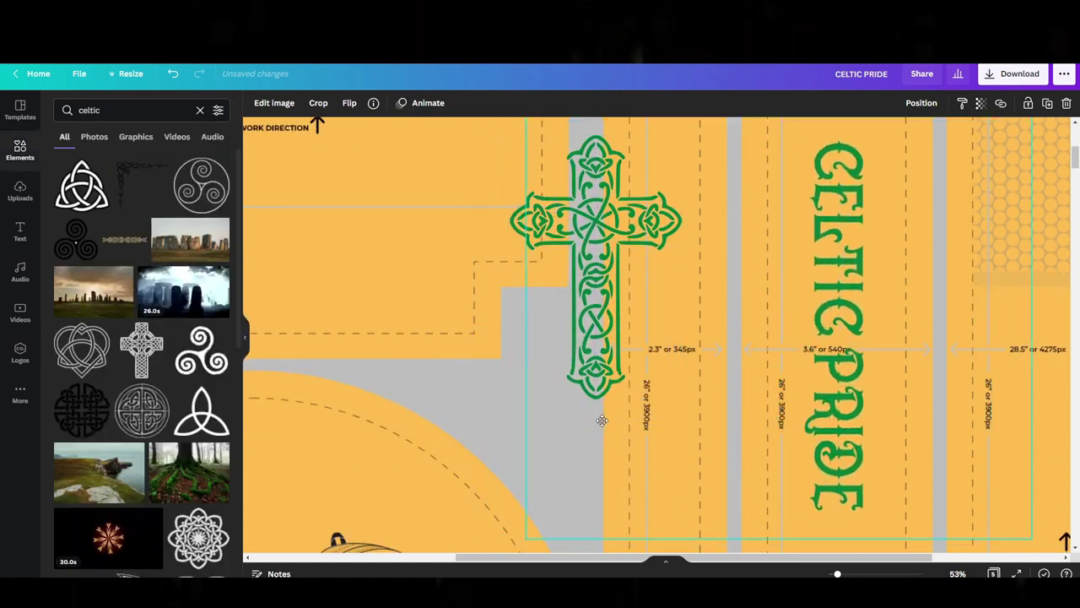
left_click(507, 324)
left_click_drag(594, 420, 472, 272)
left_click_drag(728, 180, 779, 266)
scroll(918, 240, "up", 2)
left_click_drag(925, 235, 852, 334)
Undo the last change and nudge the vertical lettering so it sits just below the ornate cross.
scroll(853, 337, "up", 3)
key("ctrl+z")
left_click(849, 405)
left_click_drag(850, 405, 855, 400)
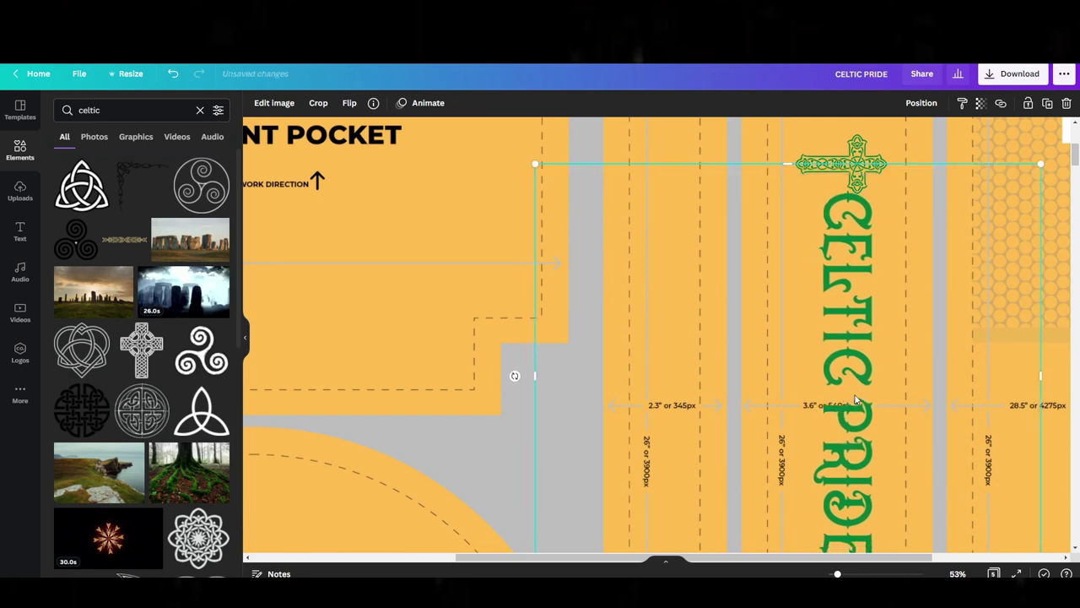
Move the ornate cross below the end of PRIDE on the B1 side panel, just above the ARTWORK DIRECTION mark.
left_click_drag(861, 156, 865, 380)
scroll(864, 379, "down", 5)
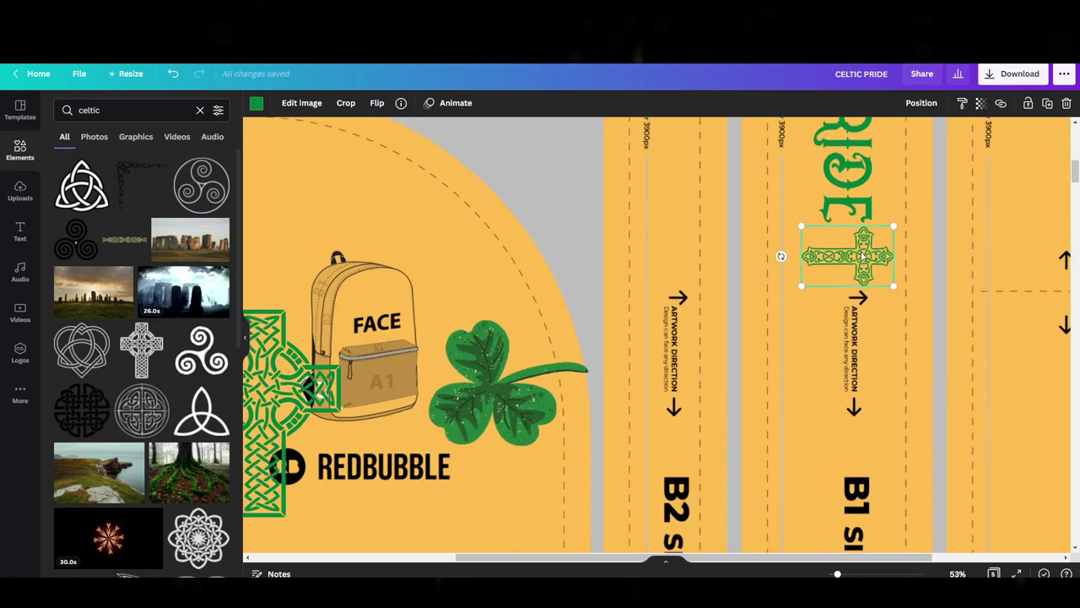
key("ctrl+z")
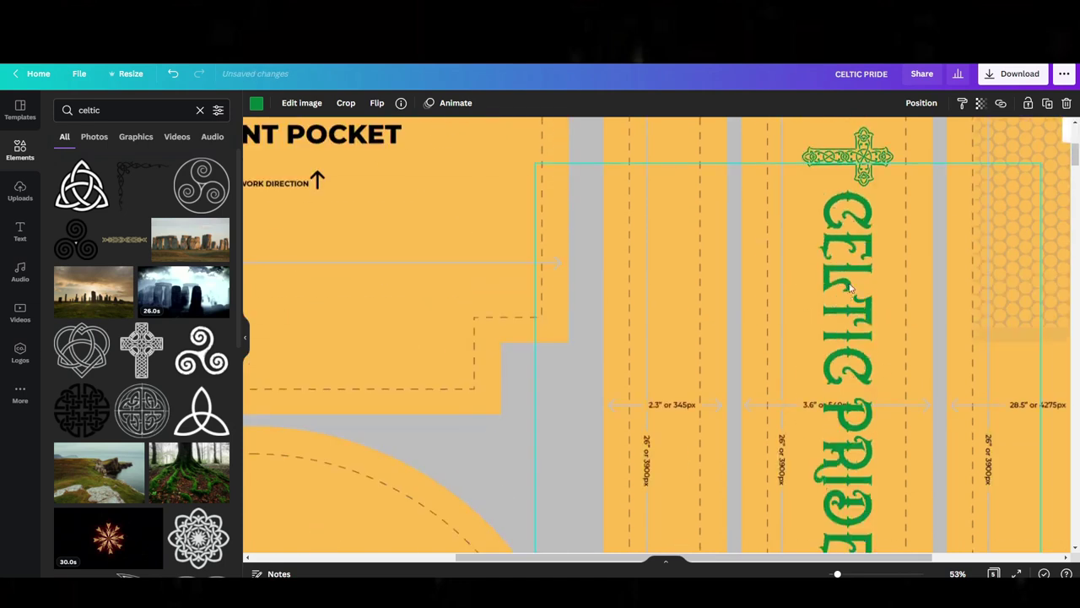
key("ctrl+y")
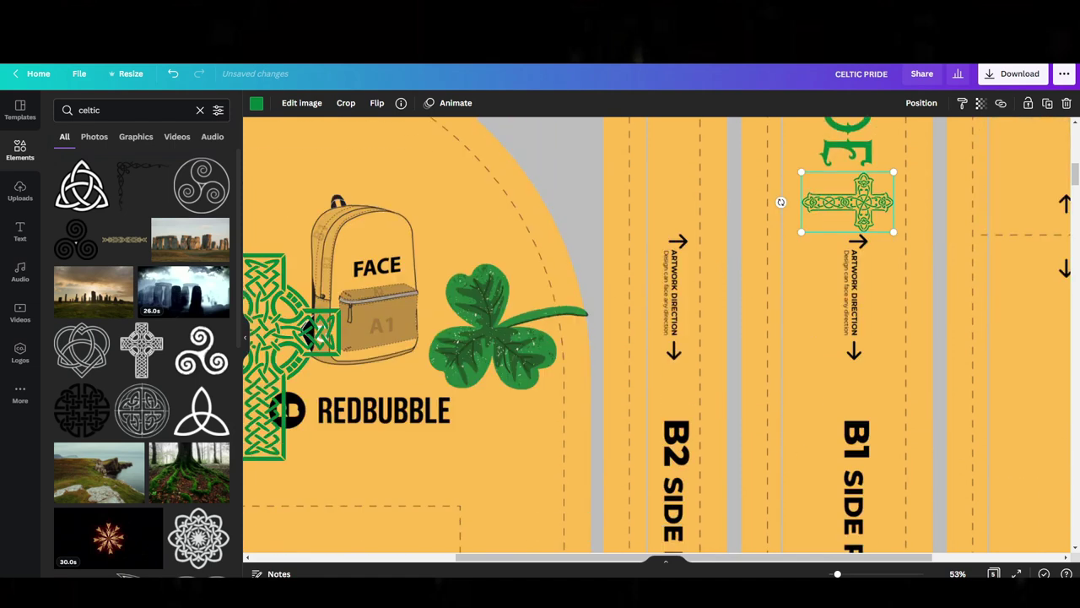
left_click_drag(838, 574, 832, 574)
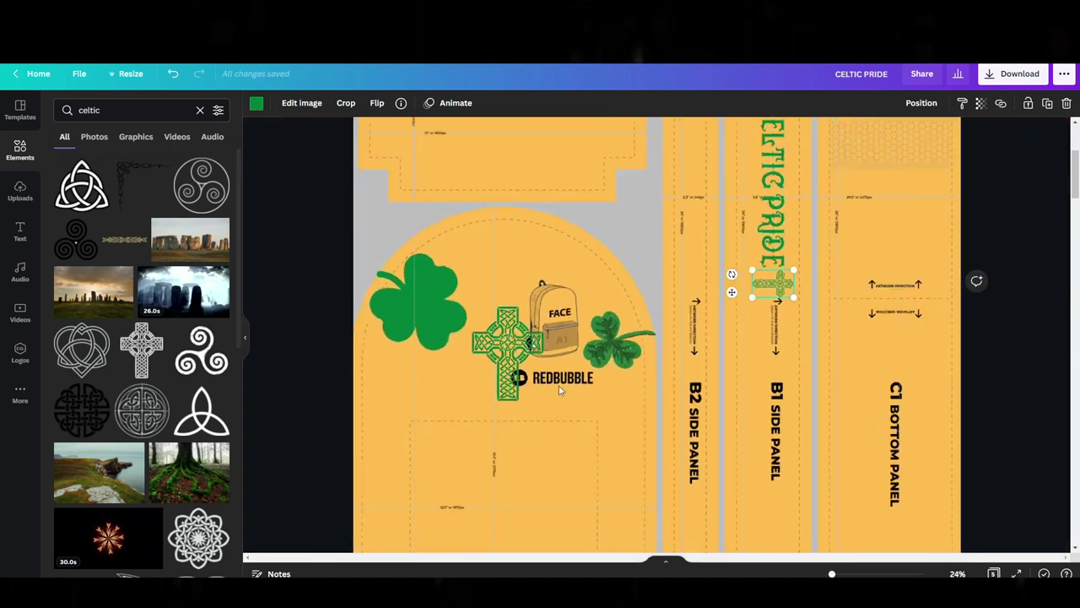
scroll(509, 388, "down", 4)
scroll(503, 426, "up", 3)
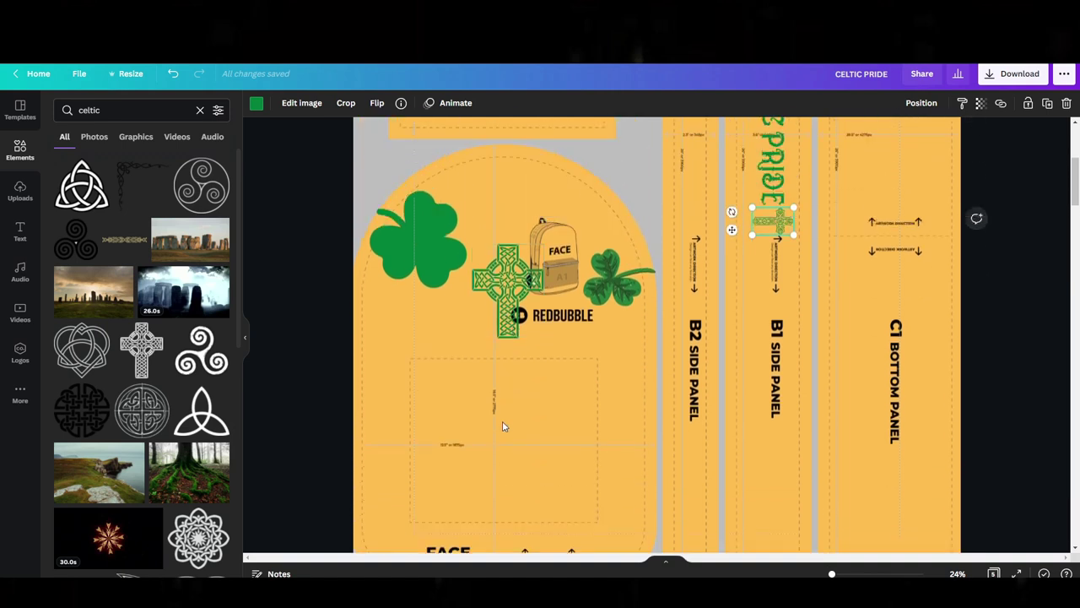
Duplicate the vertical CELTIC PRIDE lettering with both ornate crosses and place the copy on the lower half of the B1 side panel.
scroll(832, 336, "up", 3)
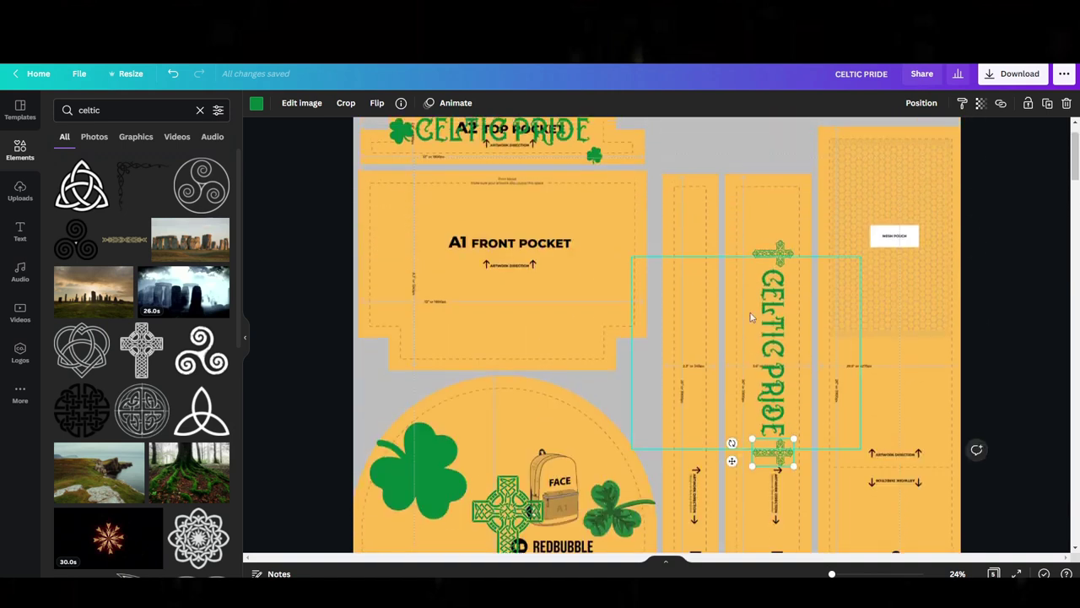
left_click(768, 170)
left_click(759, 460)
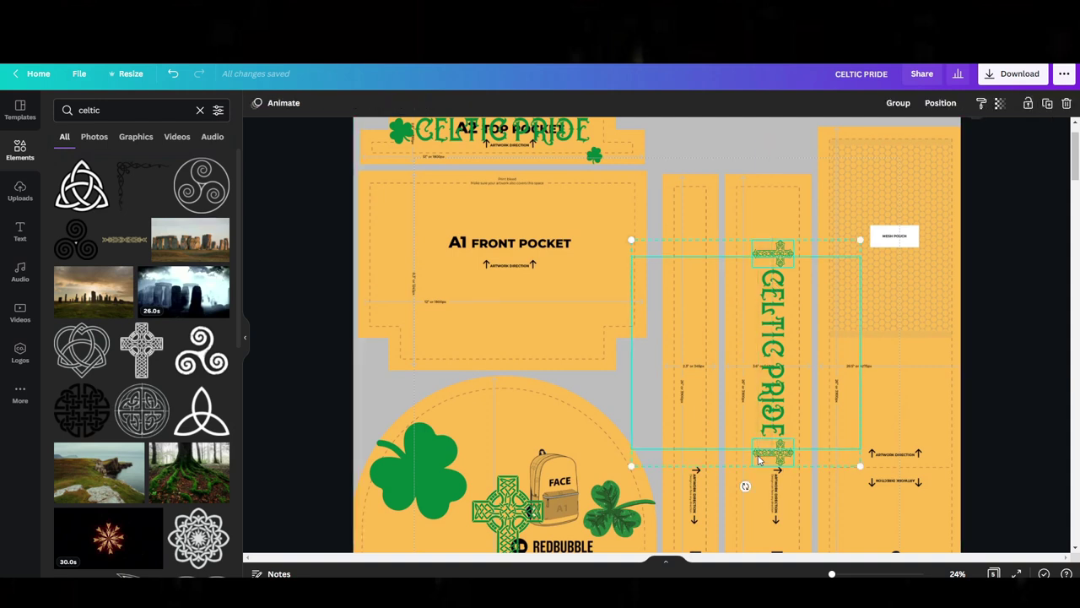
left_click_drag(779, 447, 790, 392)
scroll(792, 305, "up", 3)
scroll(742, 307, "up", 3)
scroll(740, 310, "down", 3)
left_click(969, 339)
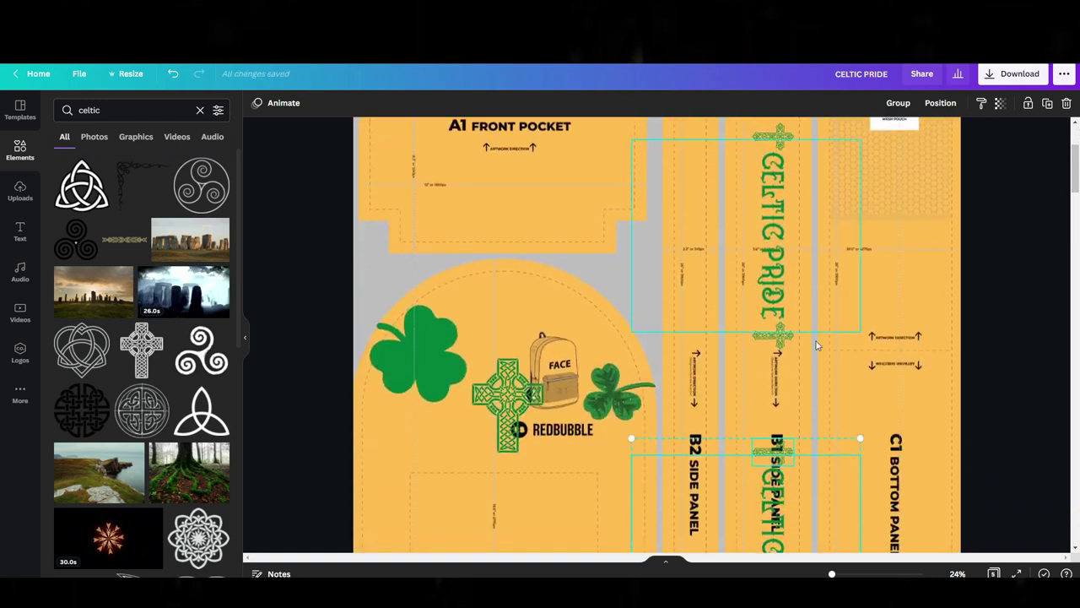
Examine both lettering-and-cross groups along the B1 side panel and the full length of the C1 bottom panel.
scroll(730, 254, "up", 3)
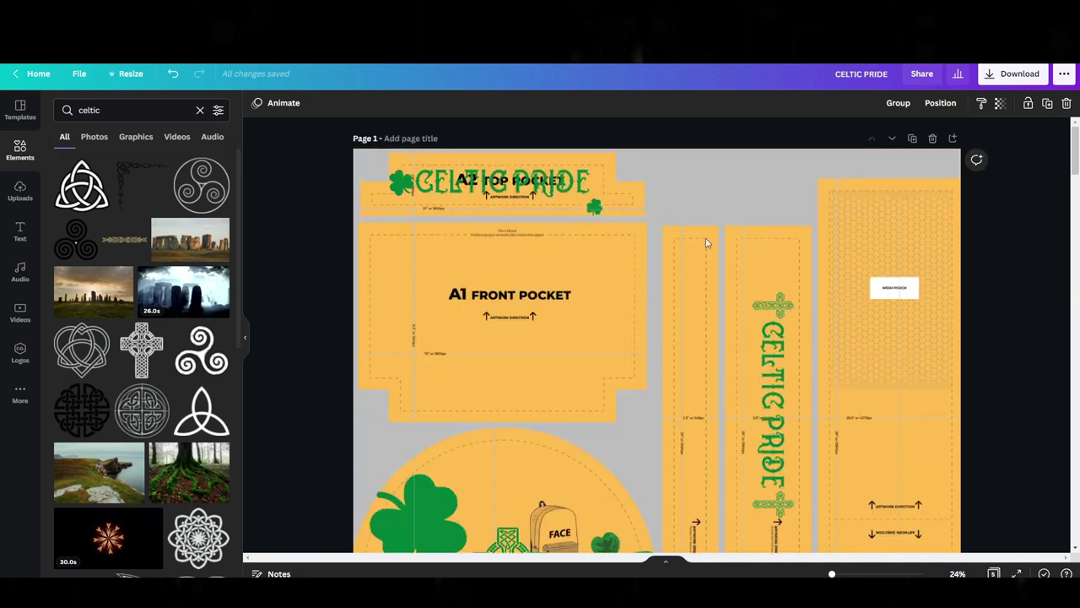
scroll(860, 319, "down", 3)
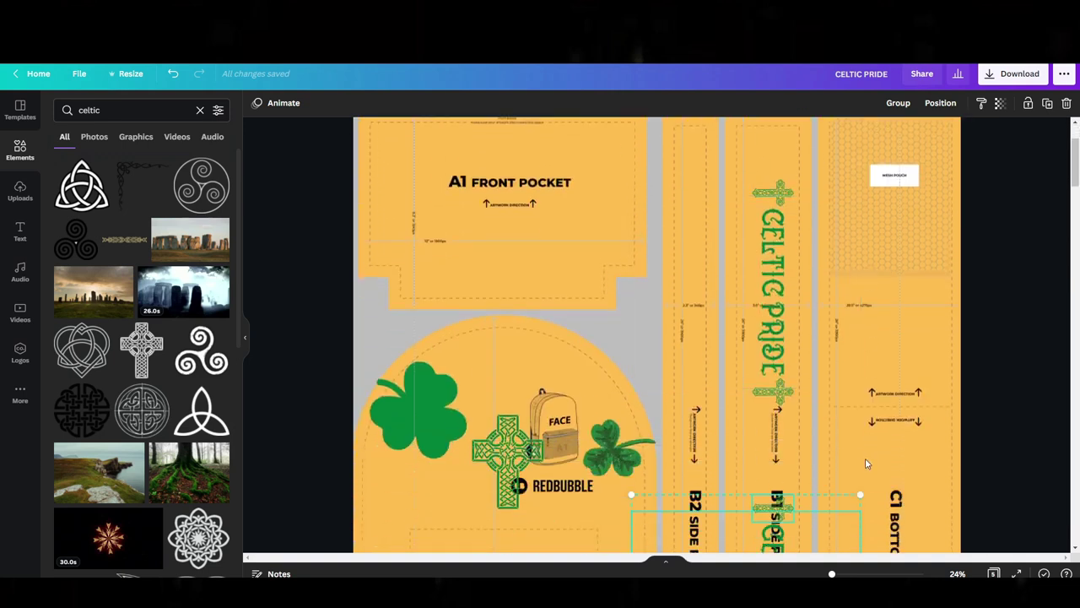
left_click_drag(851, 575, 885, 574)
left_click(832, 514)
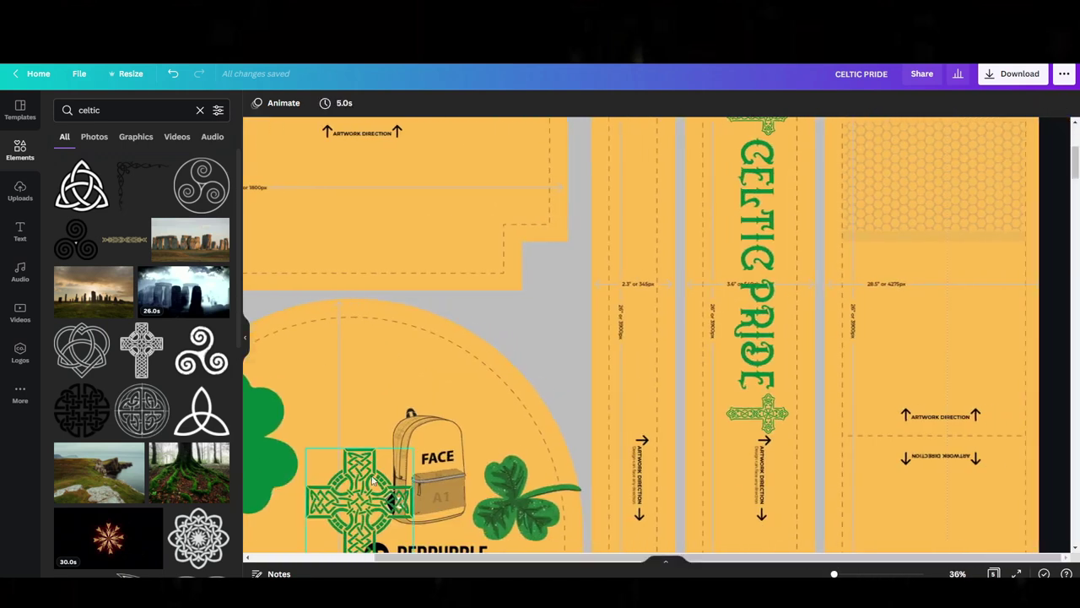
scroll(906, 394, "up", 3)
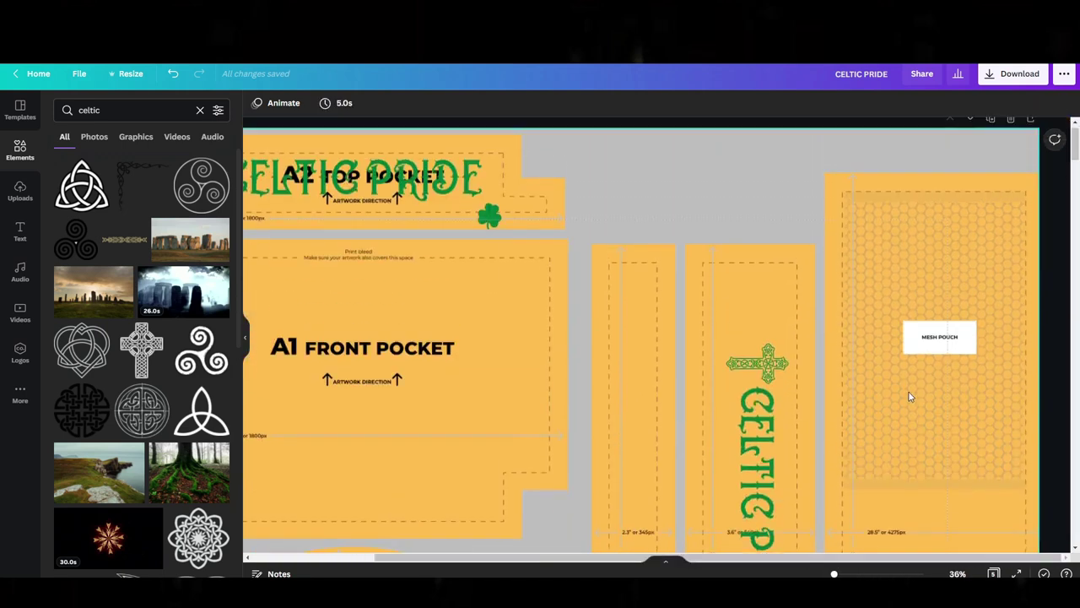
scroll(908, 362, "down", 3)
scroll(405, 345, "down", 3)
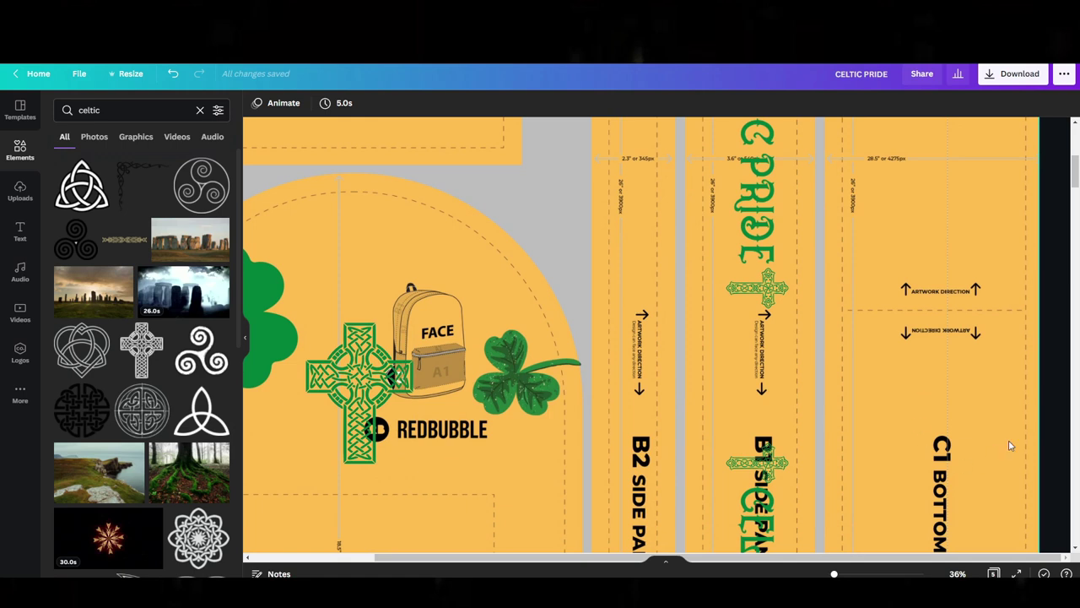
scroll(1010, 445, "down", 5)
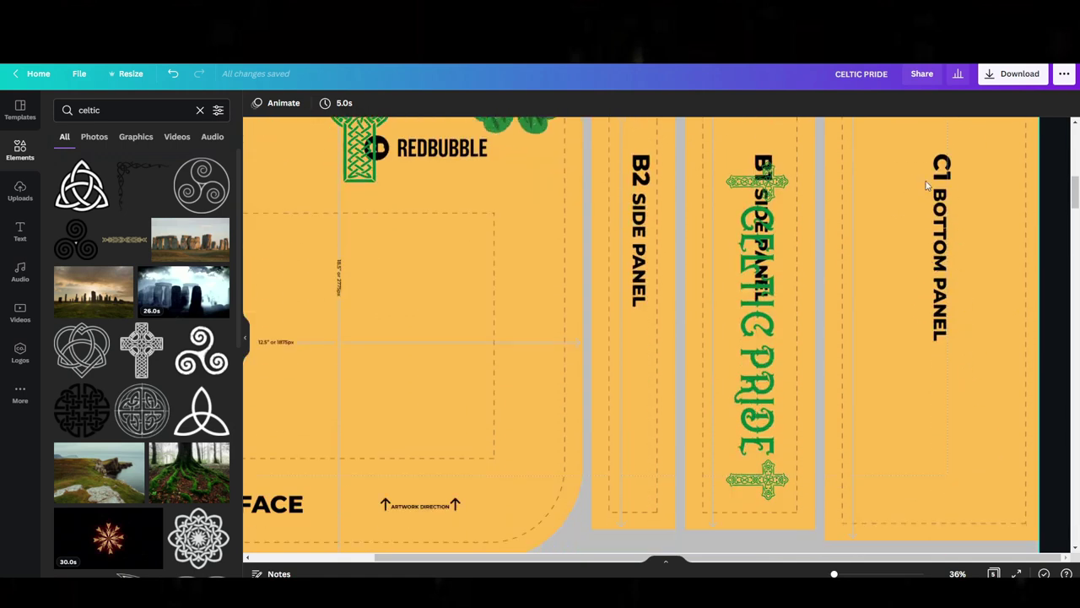
scroll(952, 314, "up", 4)
scroll(922, 333, "down", 4)
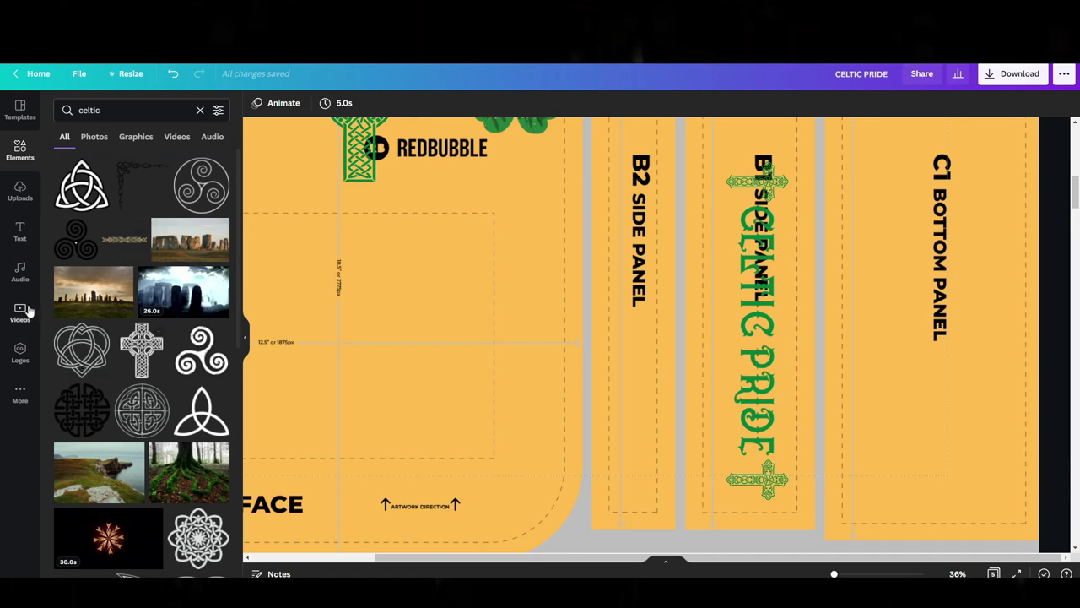
Add the uploaded CELTIC PRIDE lettering, turned vertical, over the C1 BOTTOM PANEL title.
left_click(199, 110)
left_click(20, 192)
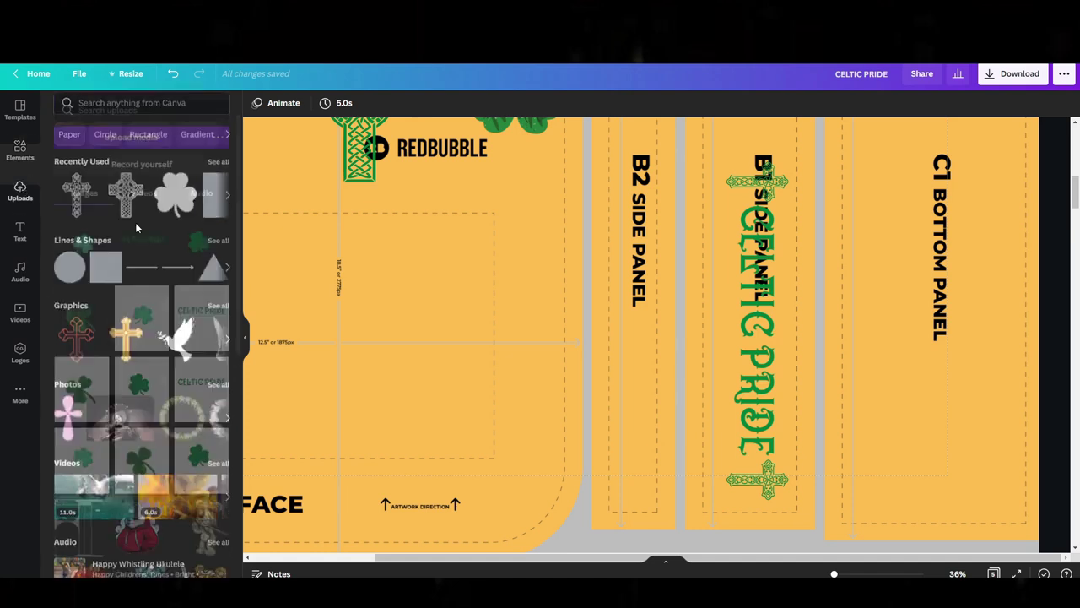
left_click(540, 168)
left_click_drag(574, 173, 833, 317)
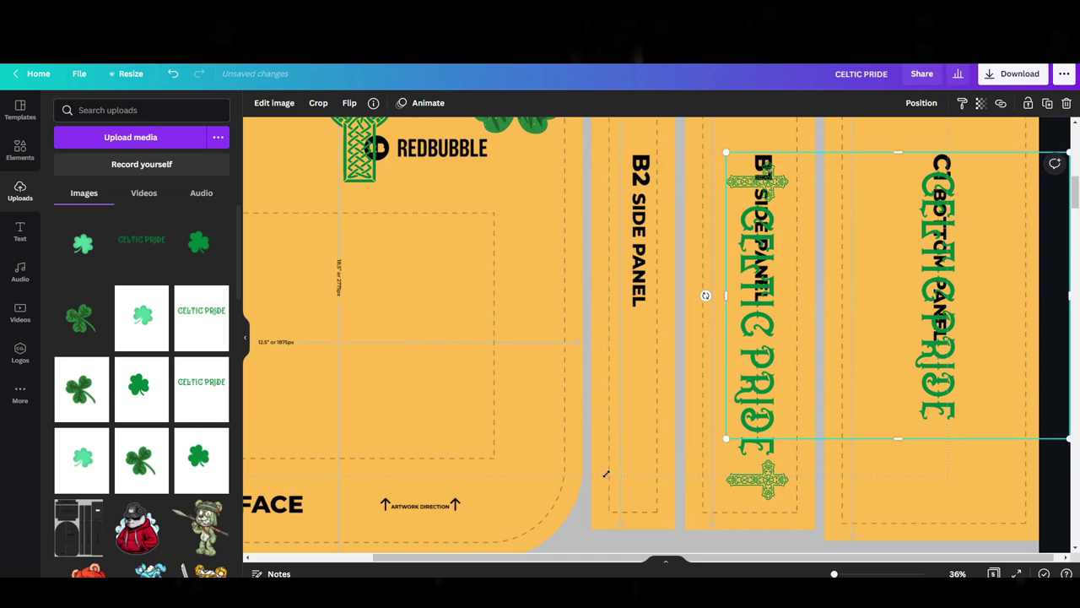
Enlarge the C1 panel's CELTIC PRIDE lettering and position it just below the inverted ARTWORK DIRECTION mark.
left_click_drag(605, 474, 512, 590)
left_click_drag(860, 355, 930, 264)
scroll(939, 399, "up", 3)
left_click_drag(939, 399, 954, 418)
scroll(937, 439, "up", 3)
scroll(928, 448, "down", 5)
scroll(920, 459, "up", 4)
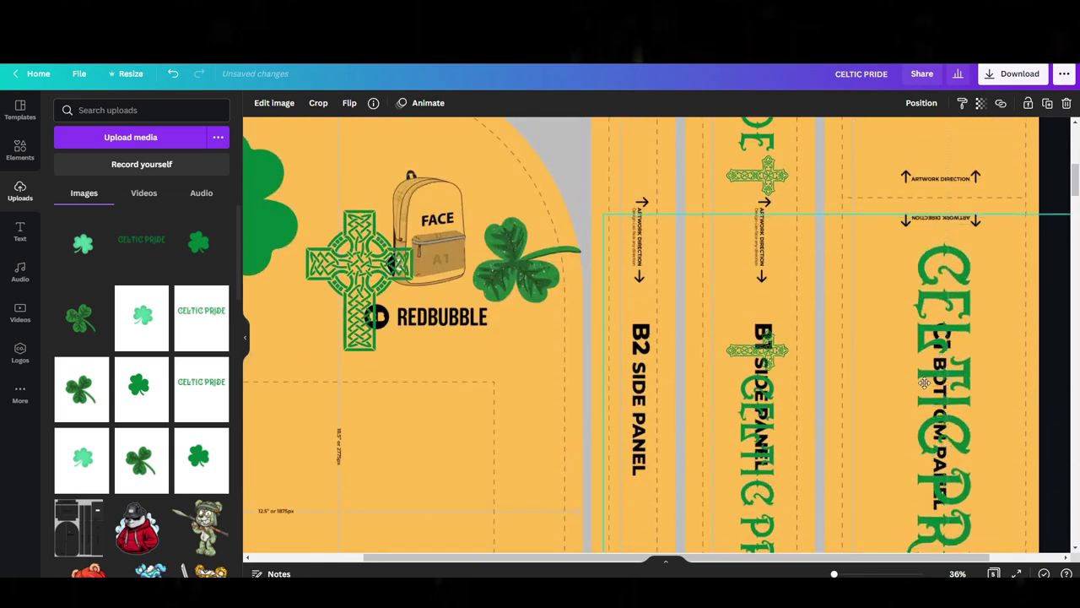
scroll(925, 394, "down", 6)
scroll(890, 406, "up", 5)
left_click_drag(925, 393, 921, 389)
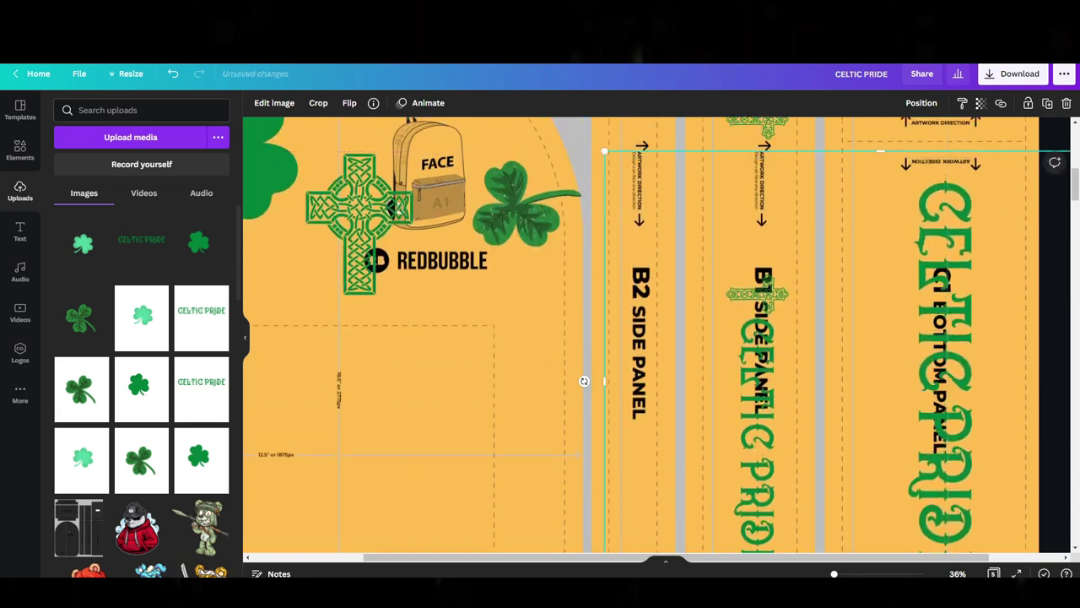
Check the whole template and nudge the large CELTIC PRIDE lettering to centre it across the C1 bottom panel.
left_click_drag(704, 559, 605, 560)
scroll(498, 512, "down", 5)
scroll(505, 510, "up", 5)
scroll(504, 509, "up", 6)
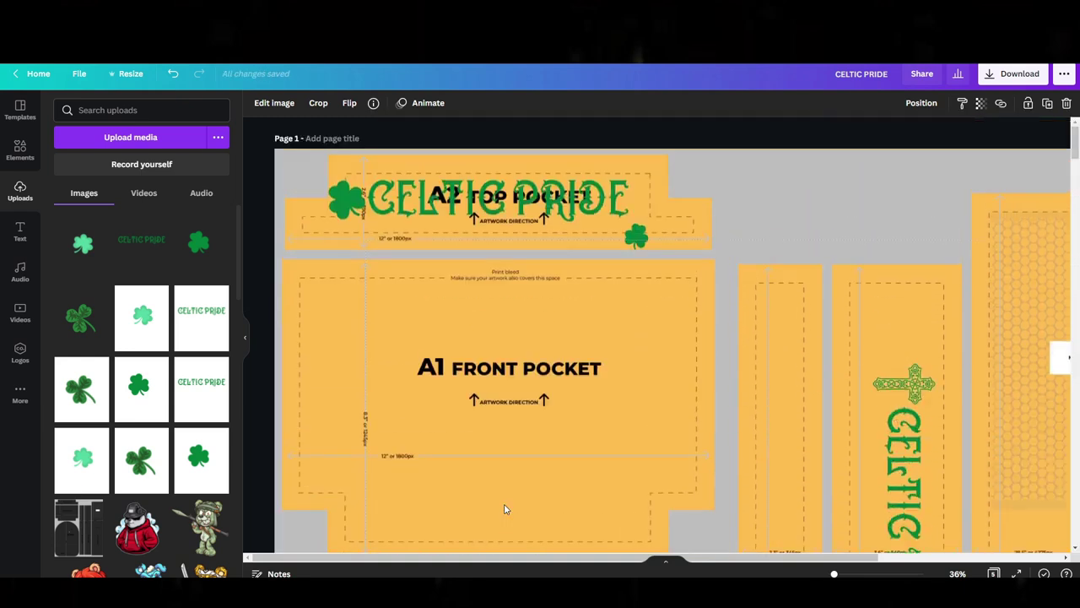
left_click_drag(833, 573, 810, 575)
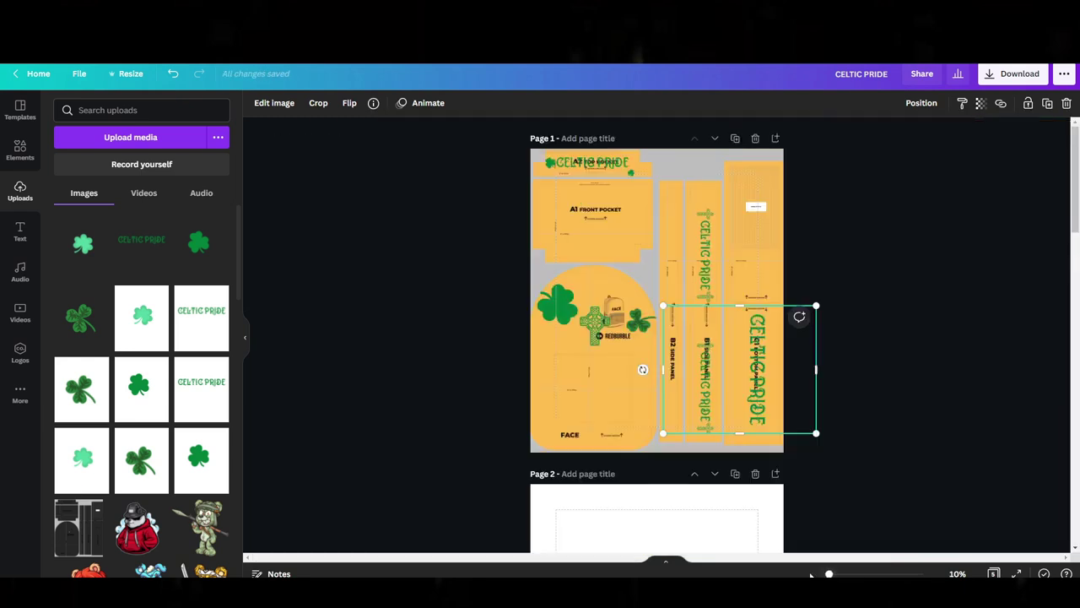
left_click(875, 366)
left_click(768, 405)
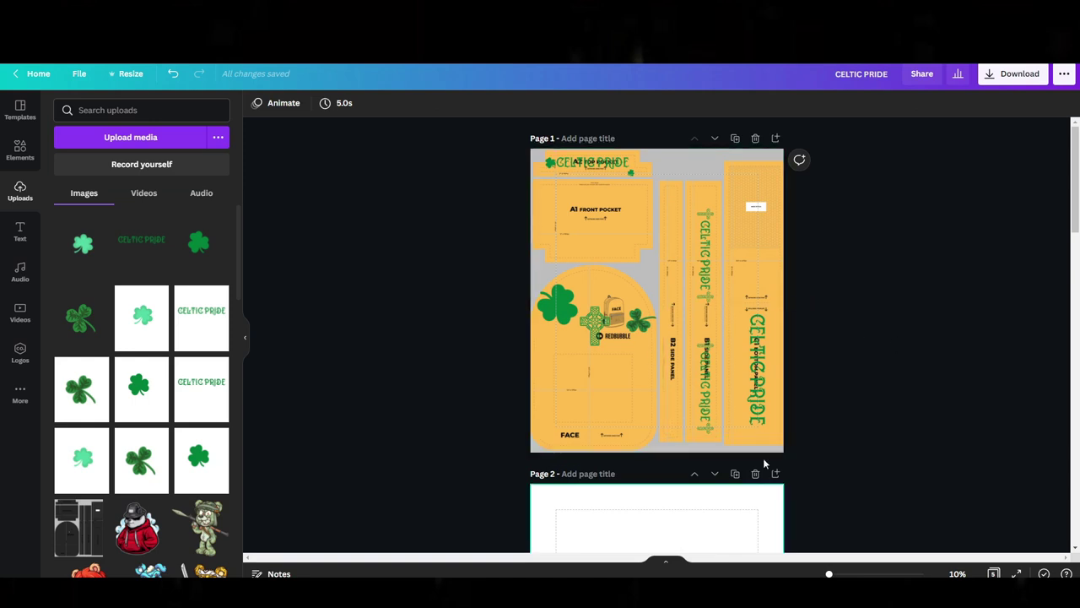
left_click_drag(760, 402, 752, 381)
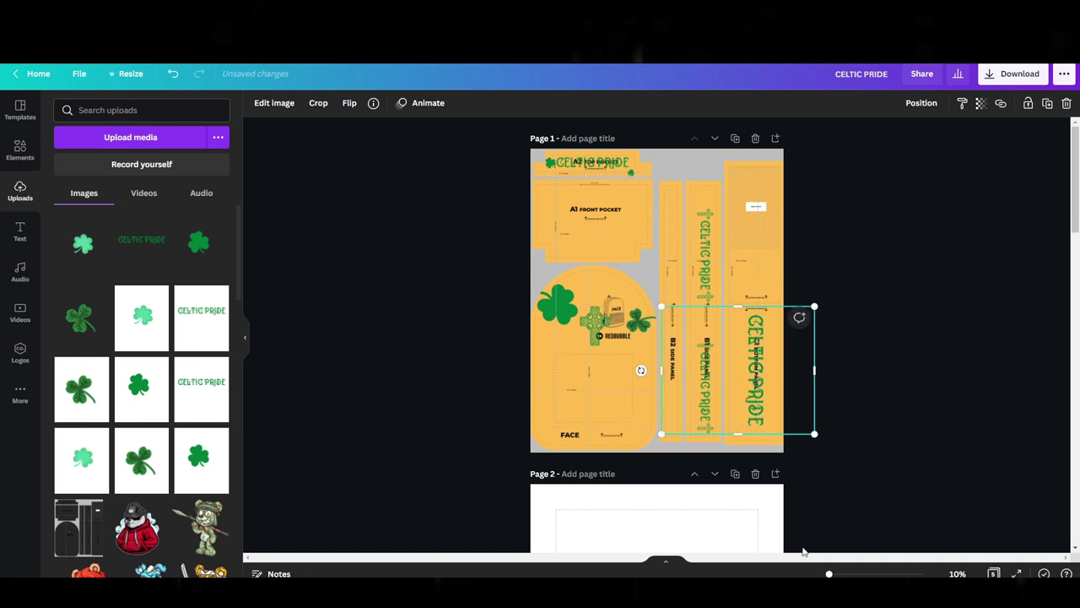
Add a square shape, shrink it and place it below the end of PRIDE on the C1 bottom panel as a spacer.
mouse_move(829, 573)
left_mouse_down()
mouse_move(853, 574)
mouse_move(830, 574)
left_mouse_up()
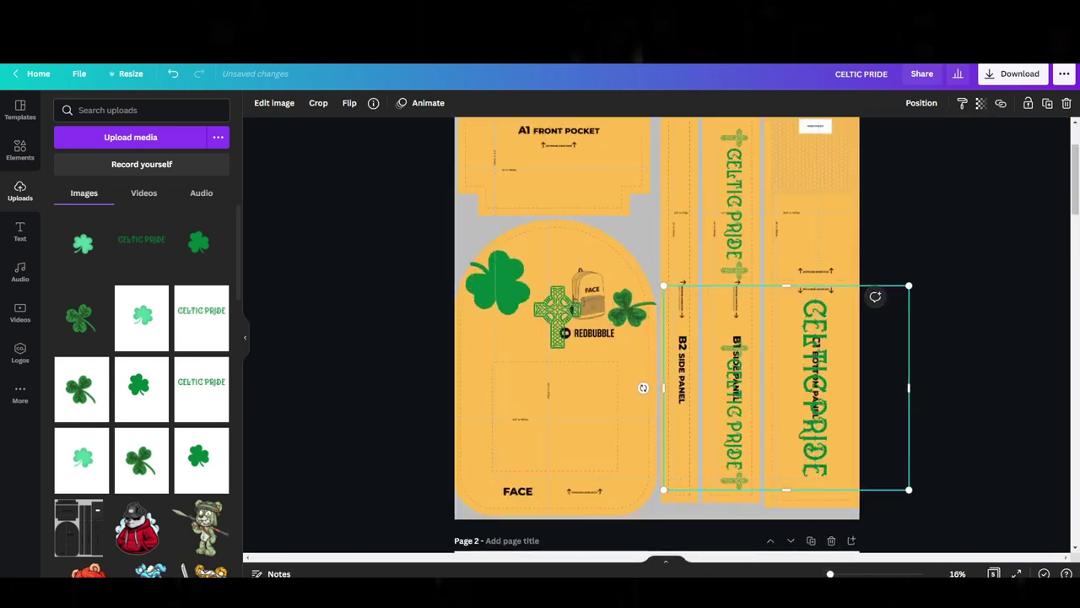
left_click_drag(830, 574, 834, 573)
left_click_drag(771, 558, 945, 511)
scroll(850, 389, "down", 5)
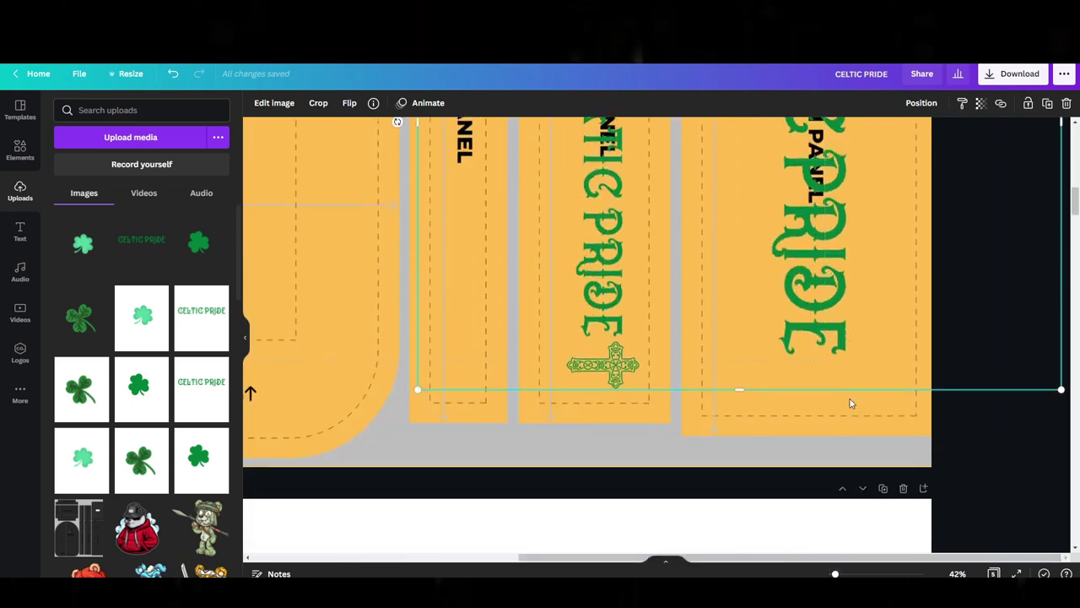
left_click(21, 152)
left_click(113, 268)
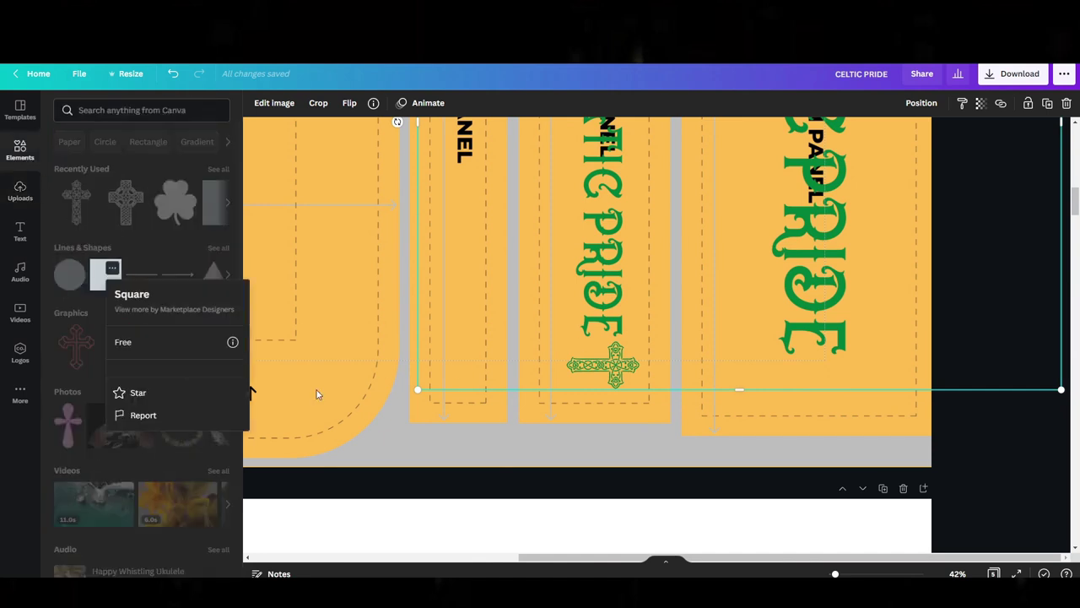
left_click(93, 283)
left_click(92, 283)
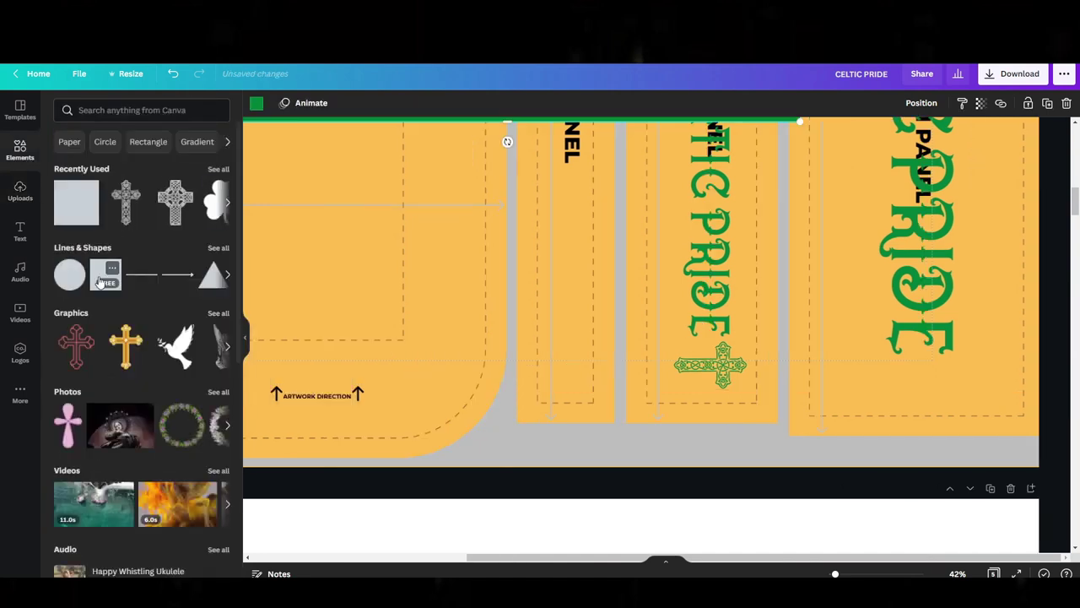
left_click_drag(790, 118, 871, 419)
left_click_drag(928, 443, 488, 182)
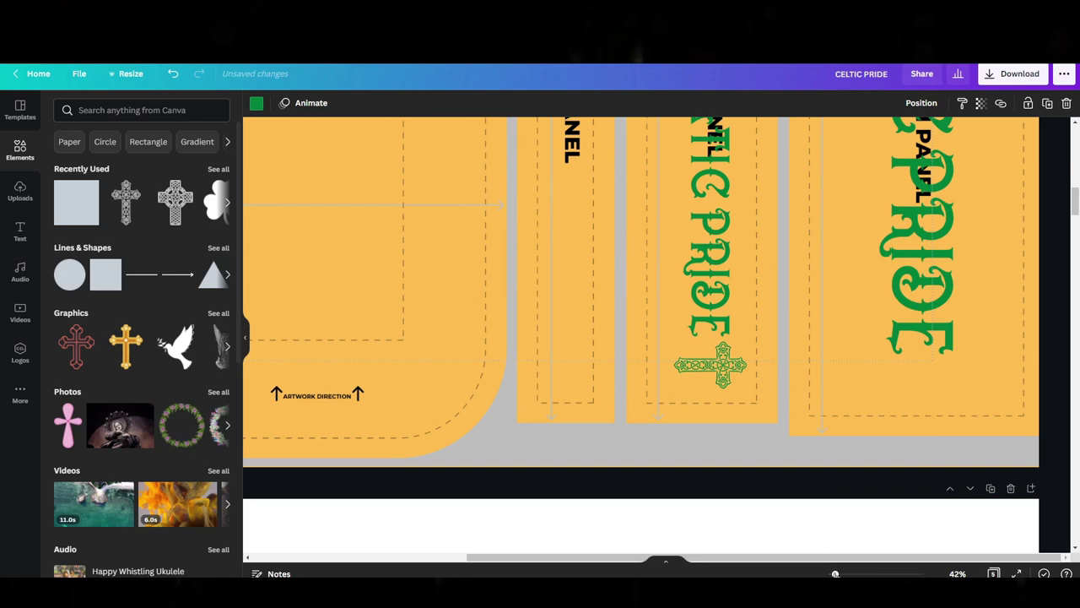
scroll(642, 279, "down", 5)
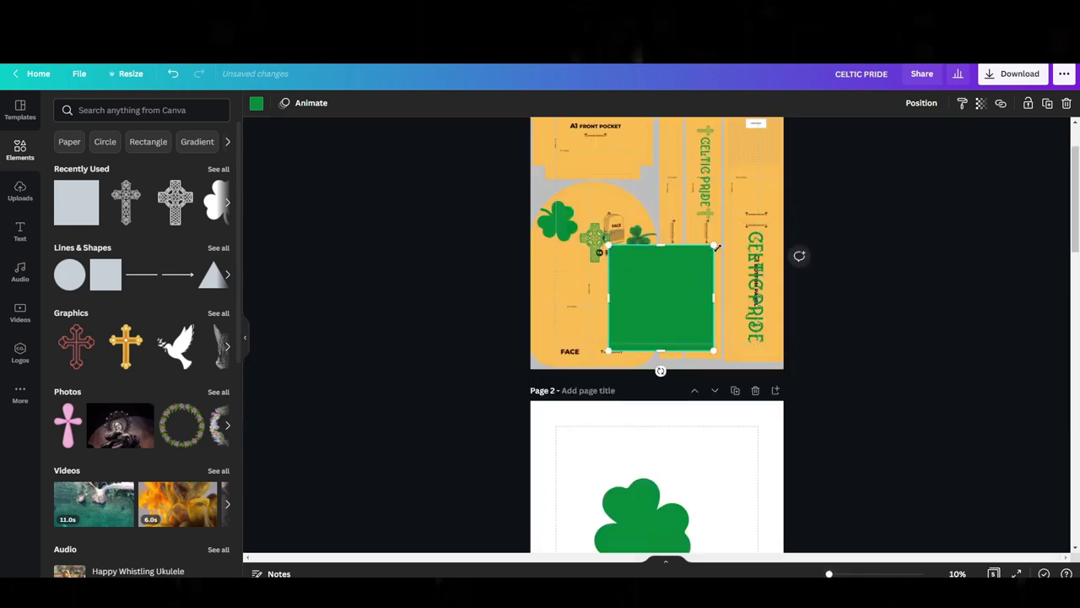
left_click_drag(663, 253, 758, 353)
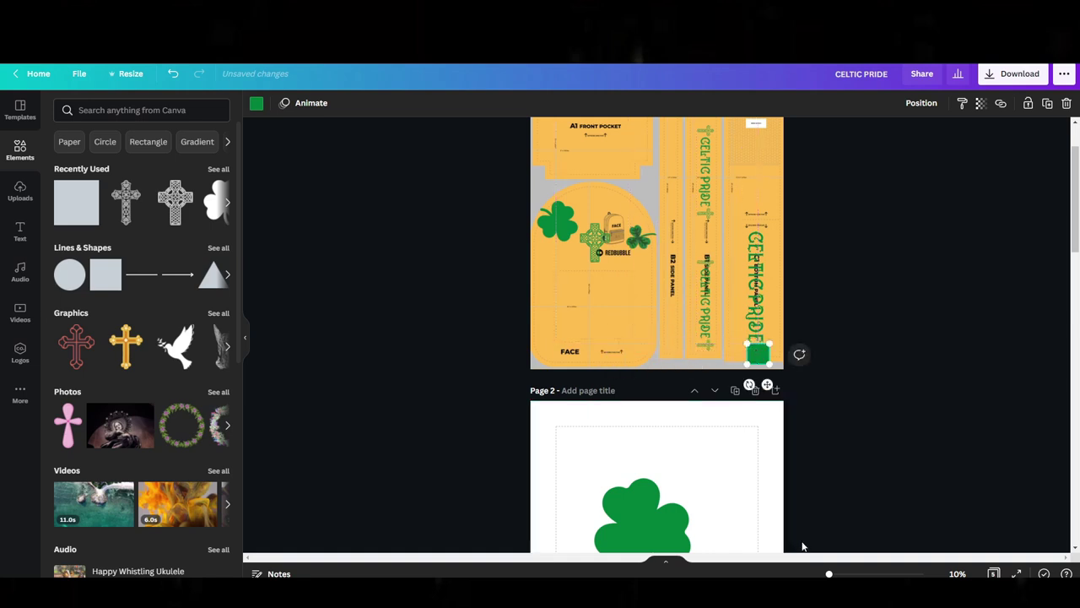
Resize the green square to span from the end of PRIDE to the lower edge of the C1 panel, centred under the lettering.
scroll(658, 333, "up", 5)
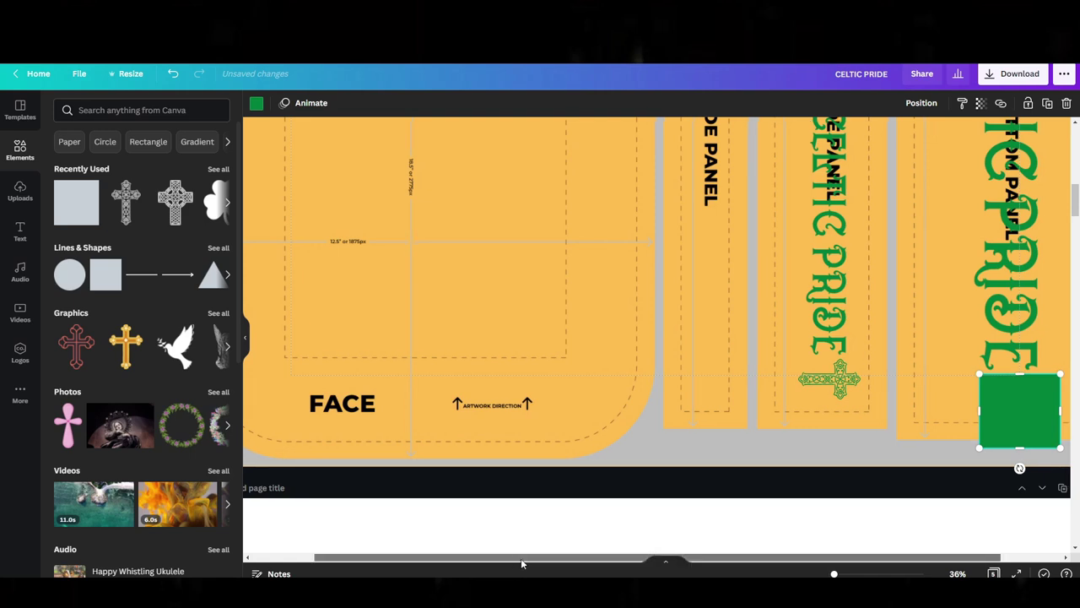
left_click(764, 543)
left_click_drag(940, 403, 928, 403)
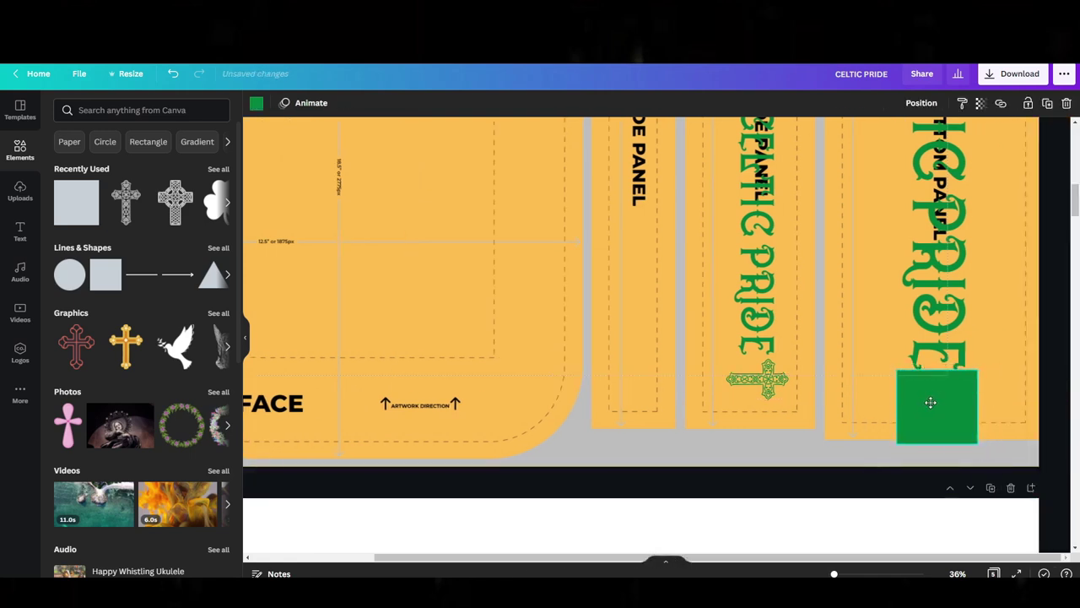
left_click_drag(894, 445, 938, 395)
left_click_drag(935, 394, 937, 399)
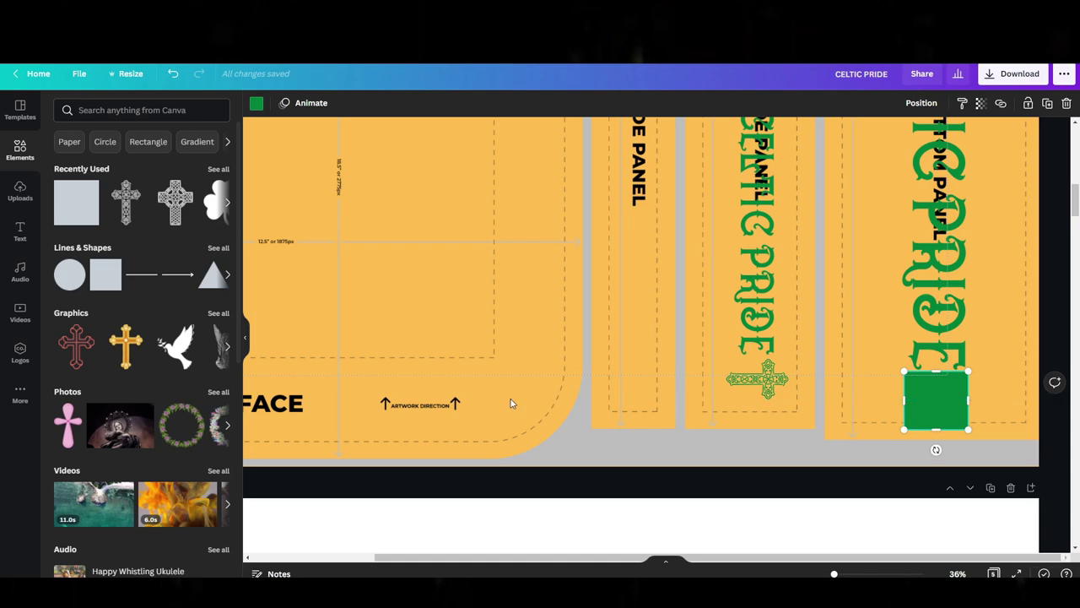
left_click_drag(942, 388, 945, 385)
left_click_drag(939, 428, 940, 436)
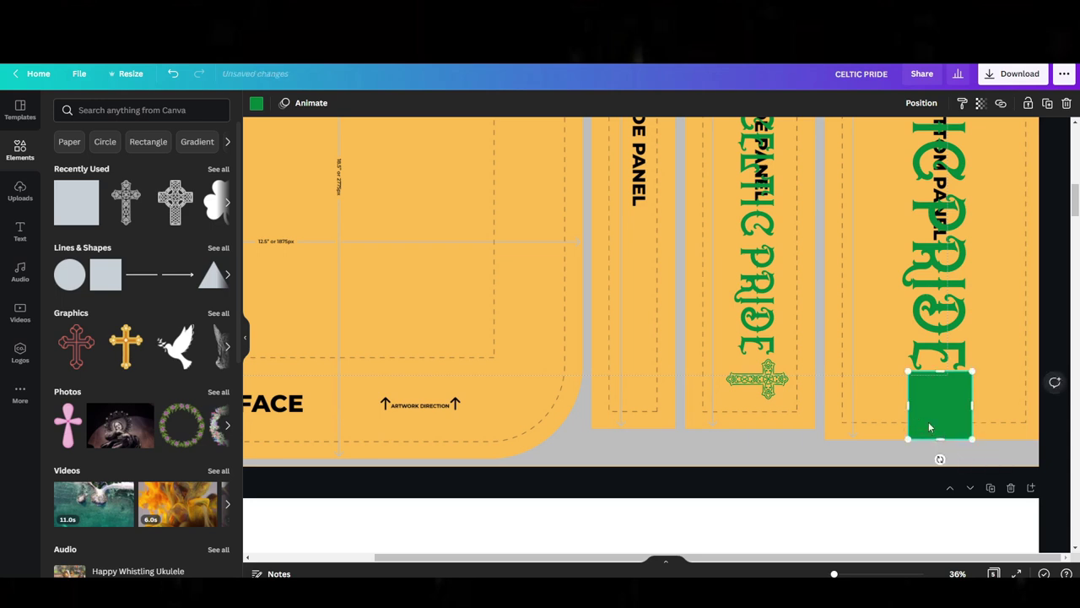
Recolour the spacer square black and extend its lower side to the bottom edge of the C1 panel.
left_click(256, 102)
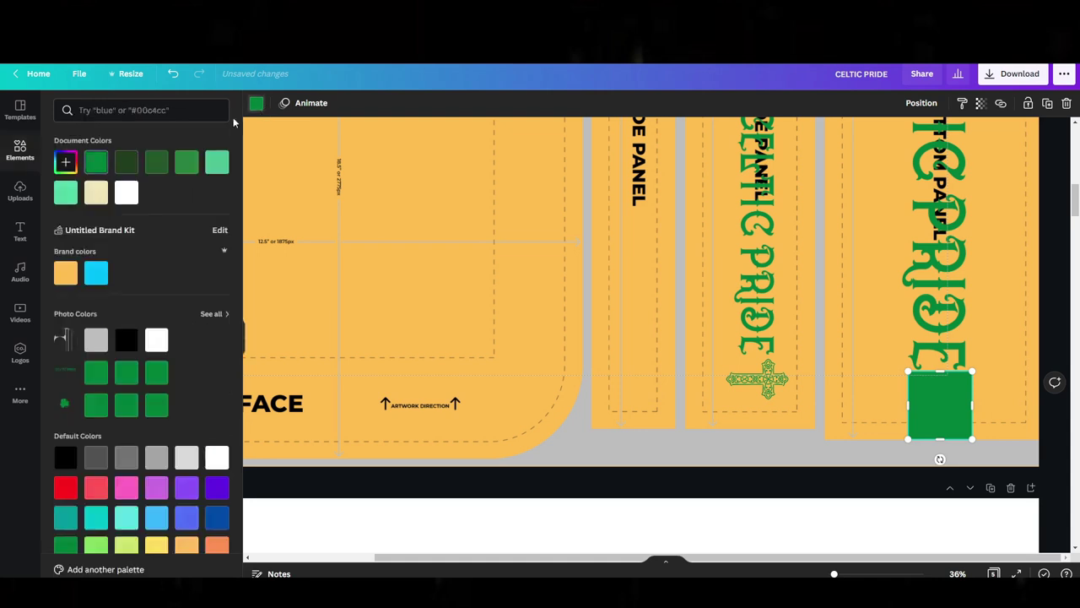
left_click(124, 340)
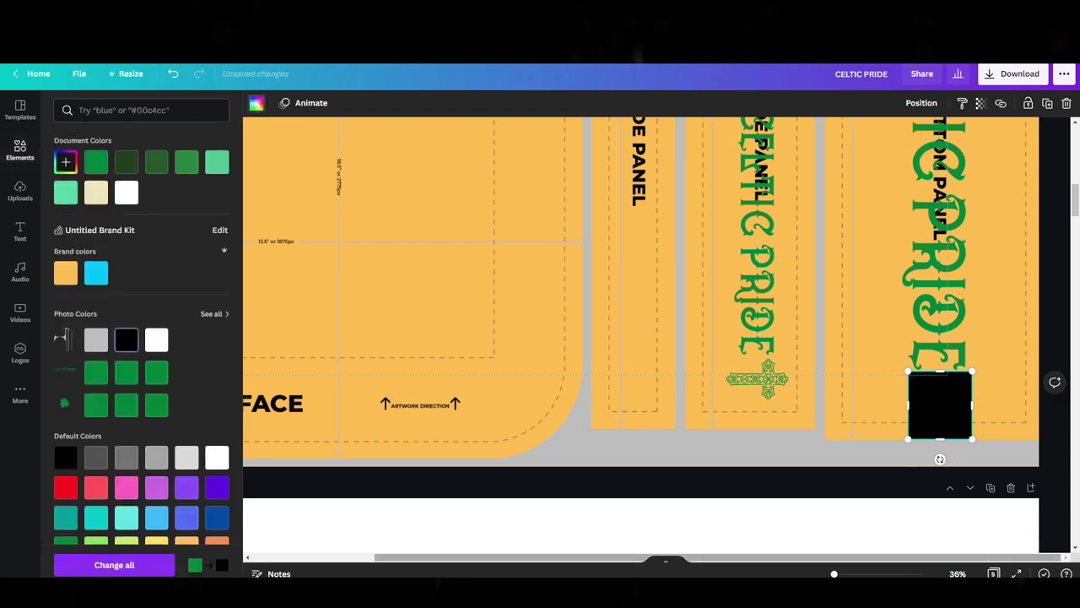
key("ctrl+minus")
key("ctrl+minus")
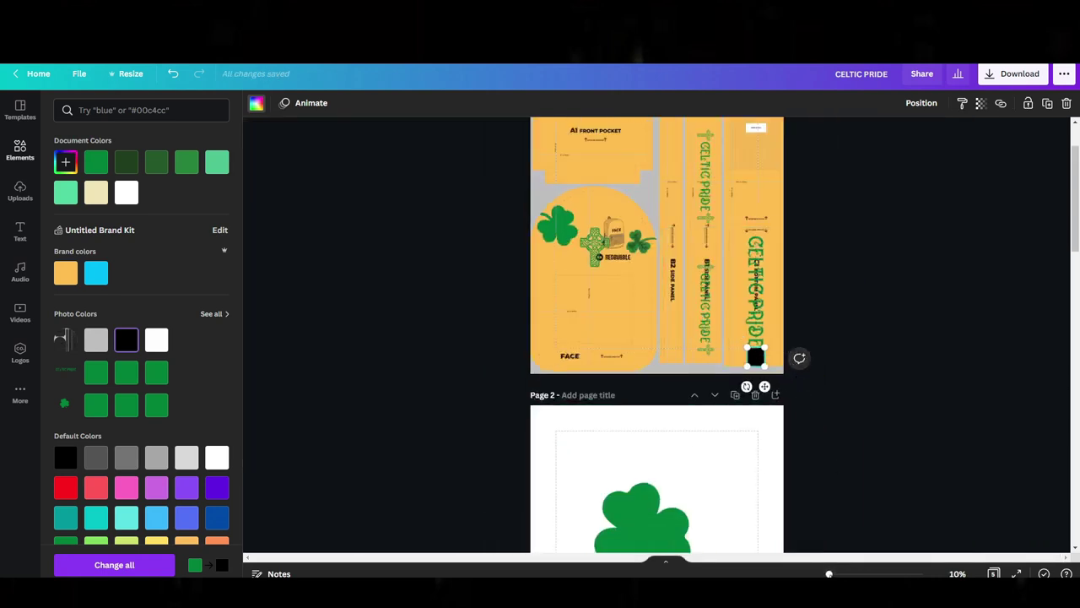
scroll(658, 333, "up", 5)
left_click_drag(581, 554, 754, 540)
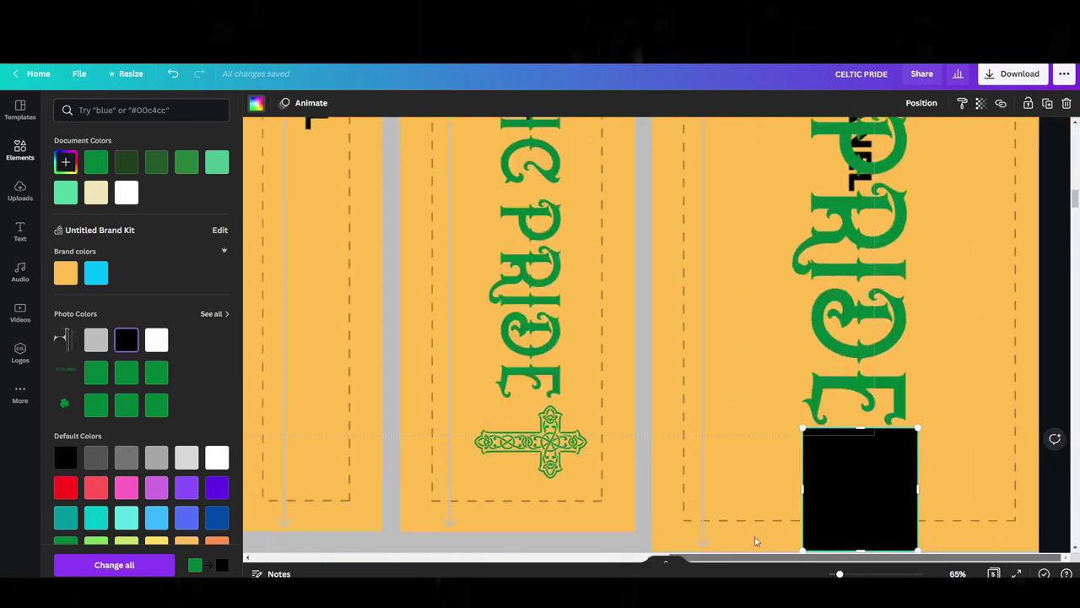
left_click(840, 488)
mouse_move(839, 487)
left_mouse_down()
mouse_move(845, 354)
mouse_move(841, 512)
mouse_move(841, 489)
left_mouse_up()
scroll(841, 489, "down", 3)
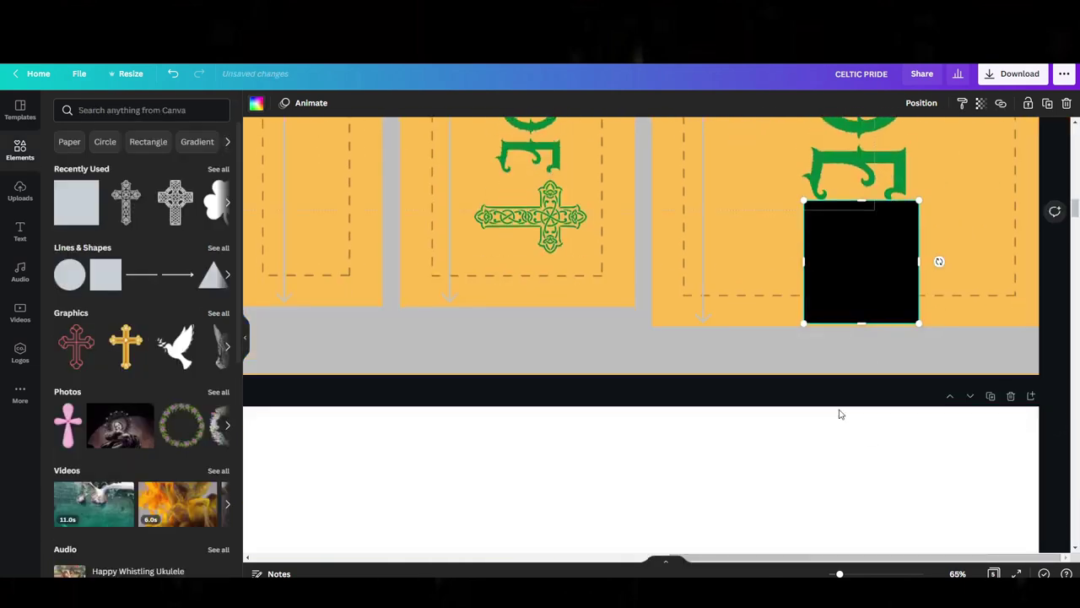
left_click_drag(856, 314, 858, 329)
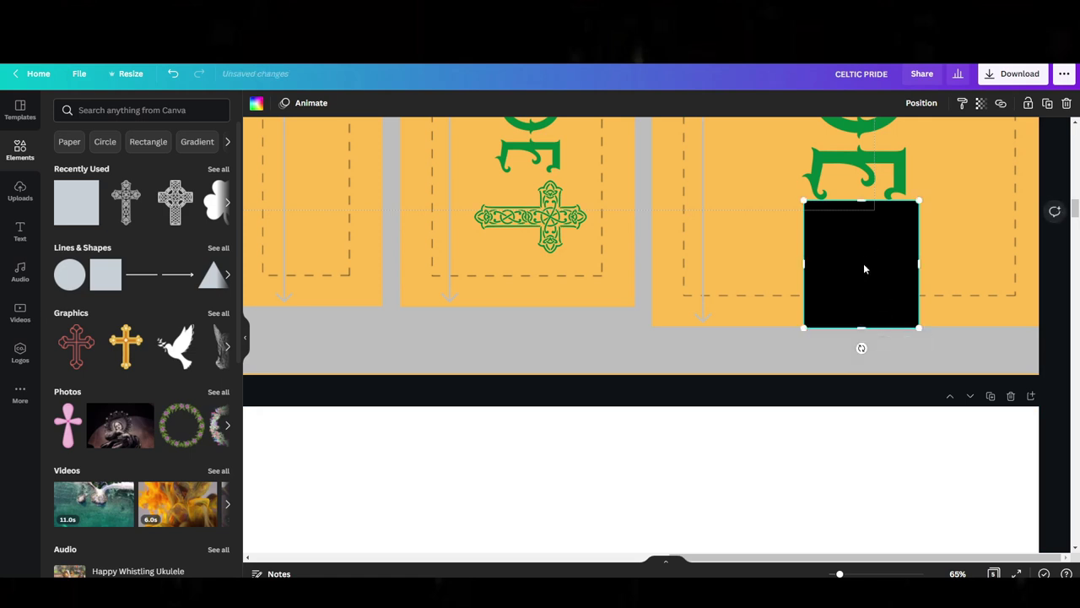
Move the black square up to the dashed line between the C1 panel's ARTWORK DIRECTION marks and shorten it from below.
scroll(863, 266, "up", 2)
left_click_drag(862, 411, 890, 332)
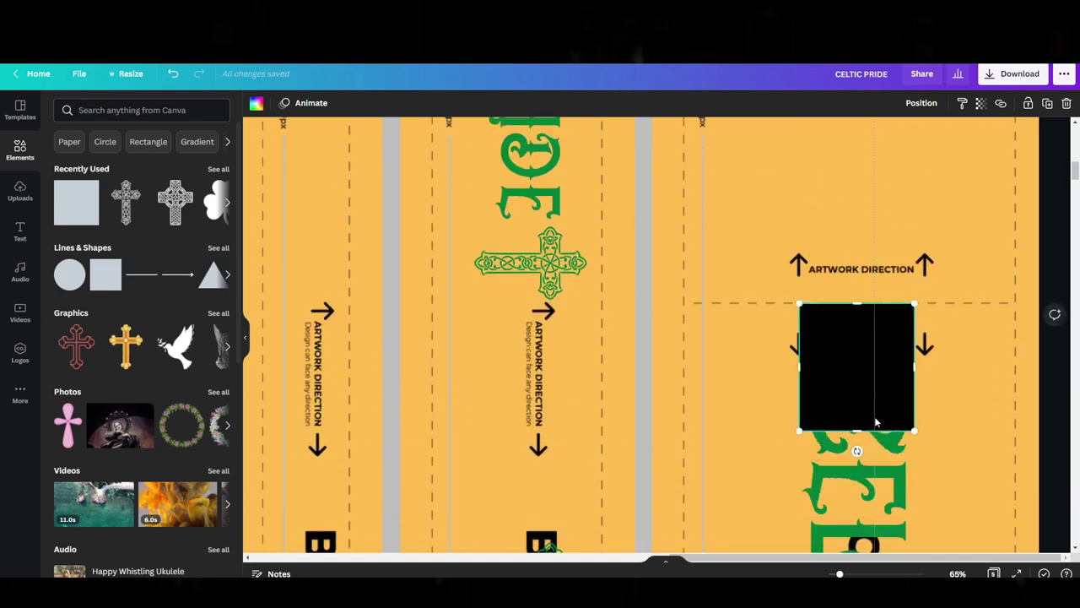
left_click_drag(855, 428, 855, 375)
Reposition the large CELTIC PRIDE lettering on the C1 panel so it starts just below the black square.
scroll(869, 422, "down", 3)
left_click_drag(869, 422, 861, 384)
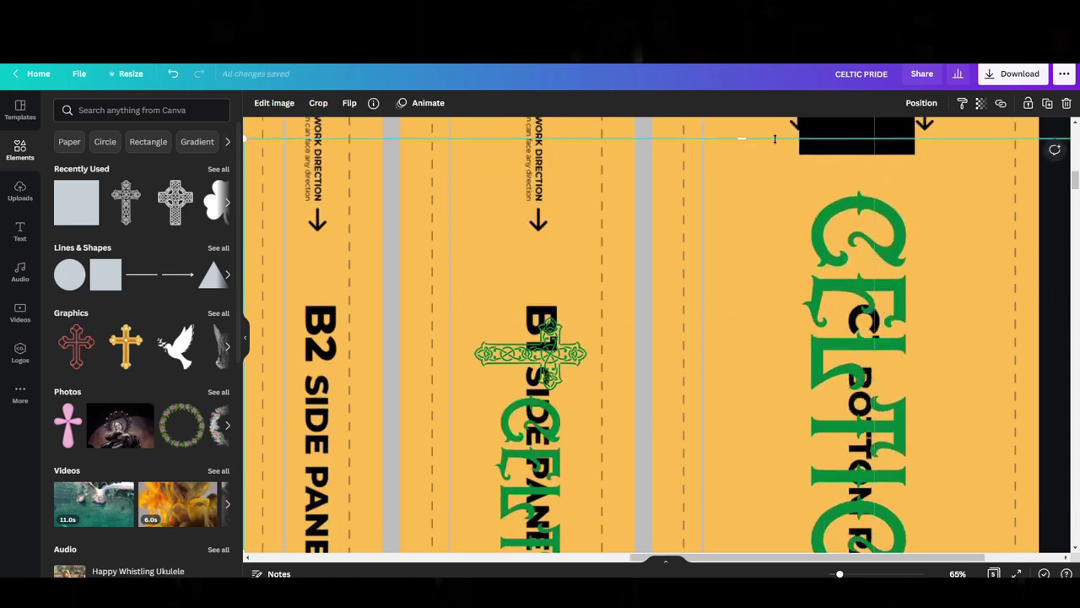
scroll(990, 267, "right", 4)
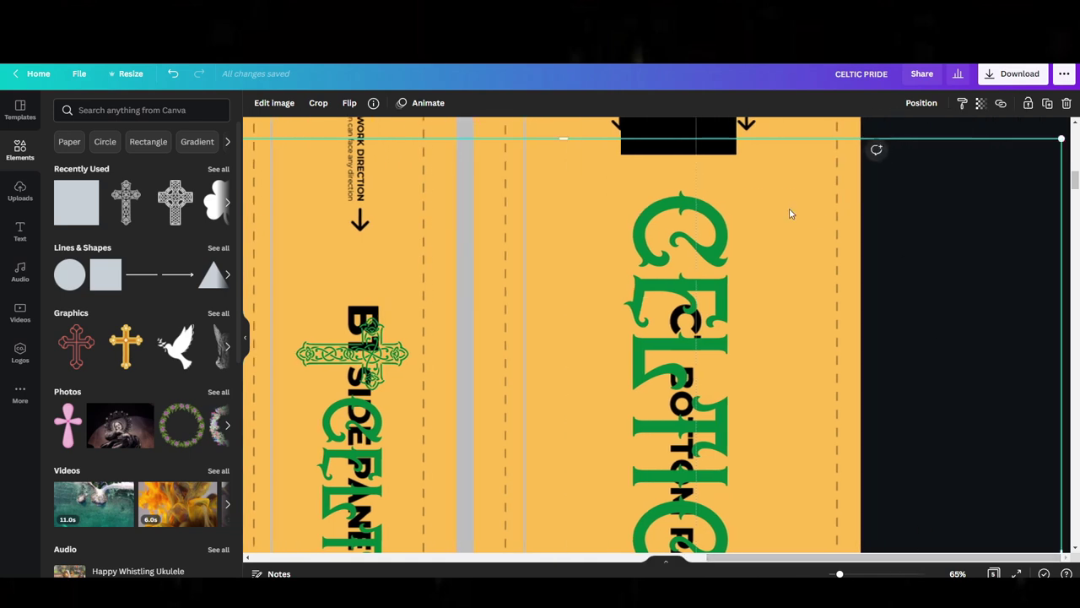
Move the black spacer square from above the CELTIC PRIDE lettering to just below it on the C1 bottom panel.
left_click(657, 130)
scroll(657, 130, "left", 4)
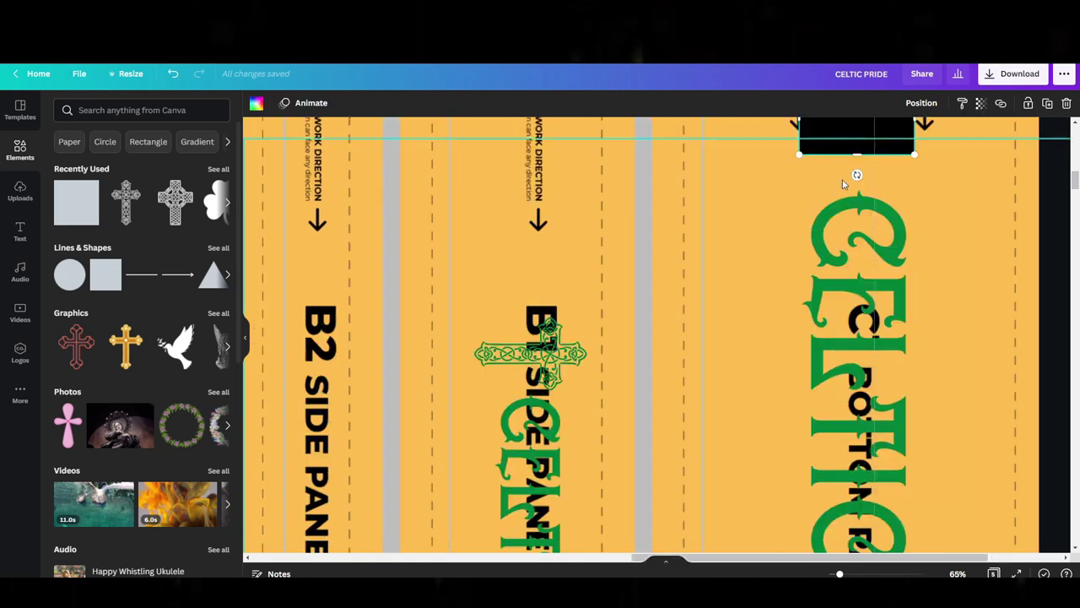
scroll(832, 377, "up", 3)
left_click_drag(849, 380, 850, 415)
left_click_drag(860, 357, 865, 235)
scroll(861, 364, "down", 10)
scroll(862, 242, "up", 2)
scroll(861, 242, "up", 1)
left_click(855, 318)
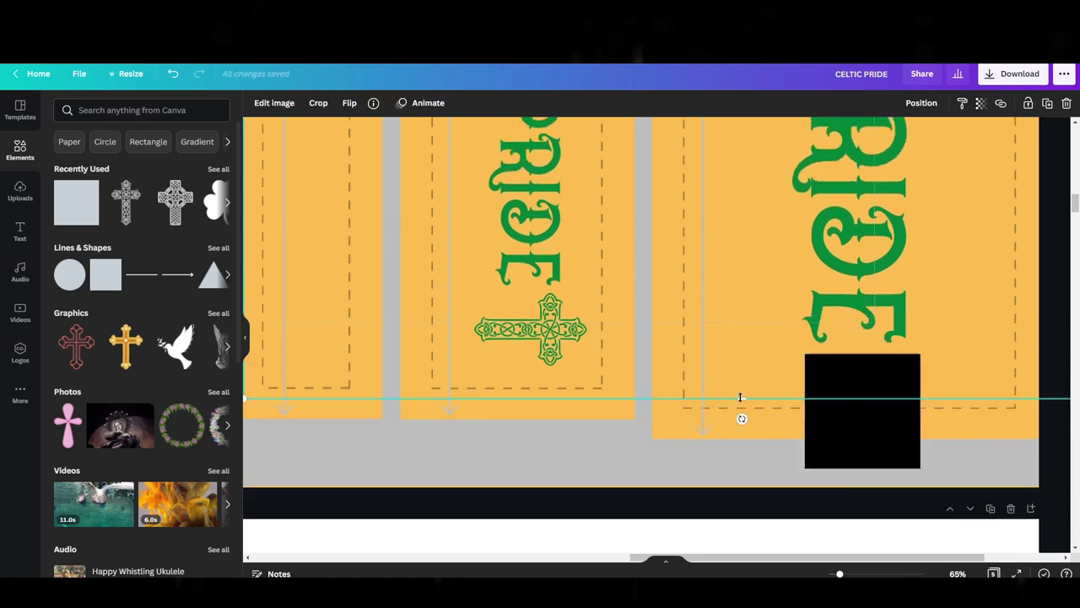
Crop the empty area off the lower end of the CELTIC PRIDE image on the C1 bottom panel.
double_click(785, 367)
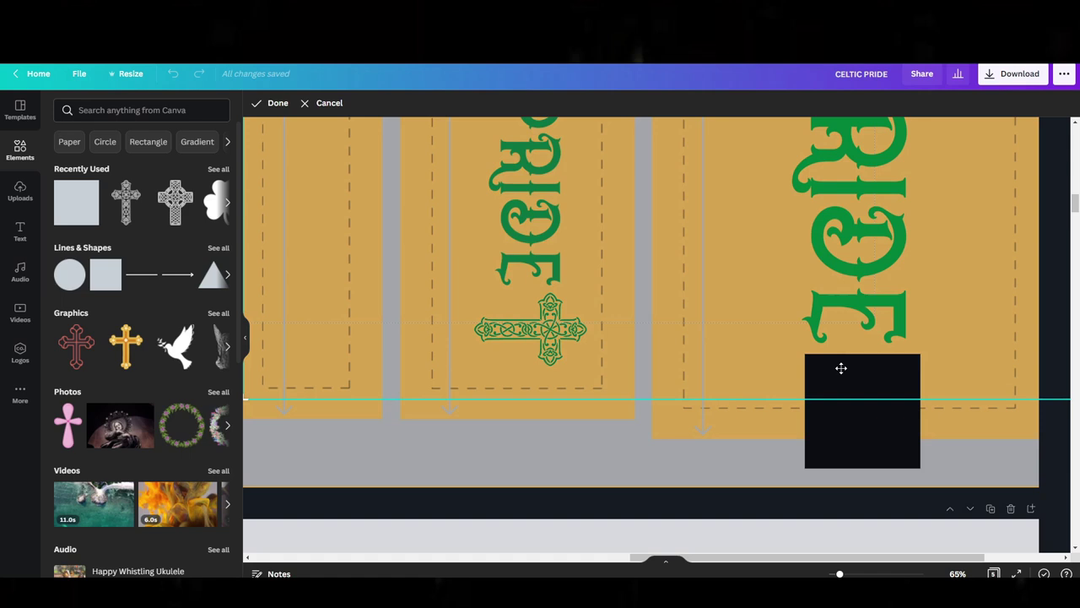
left_click(785, 412)
left_click_drag(740, 395, 741, 355)
Shrink the black square to the gap below the C1 lettering, move it to the upper dashed line, and nudge the lettering up.
left_click(820, 421)
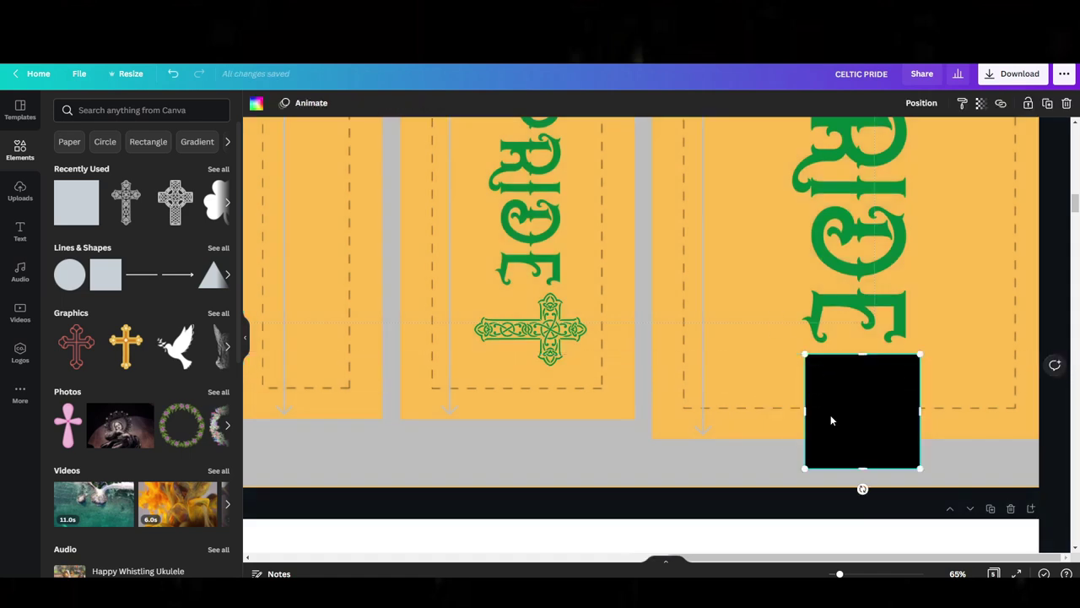
left_click_drag(860, 463, 862, 353)
scroll(860, 394, "up", 10)
scroll(860, 396, "up", 4)
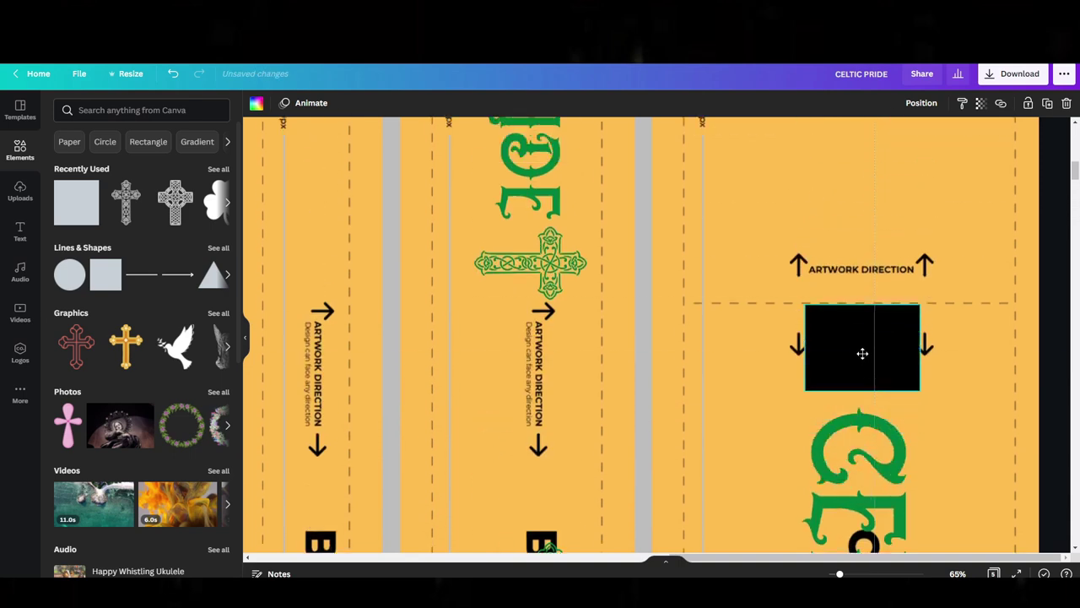
left_click_drag(869, 444, 872, 431)
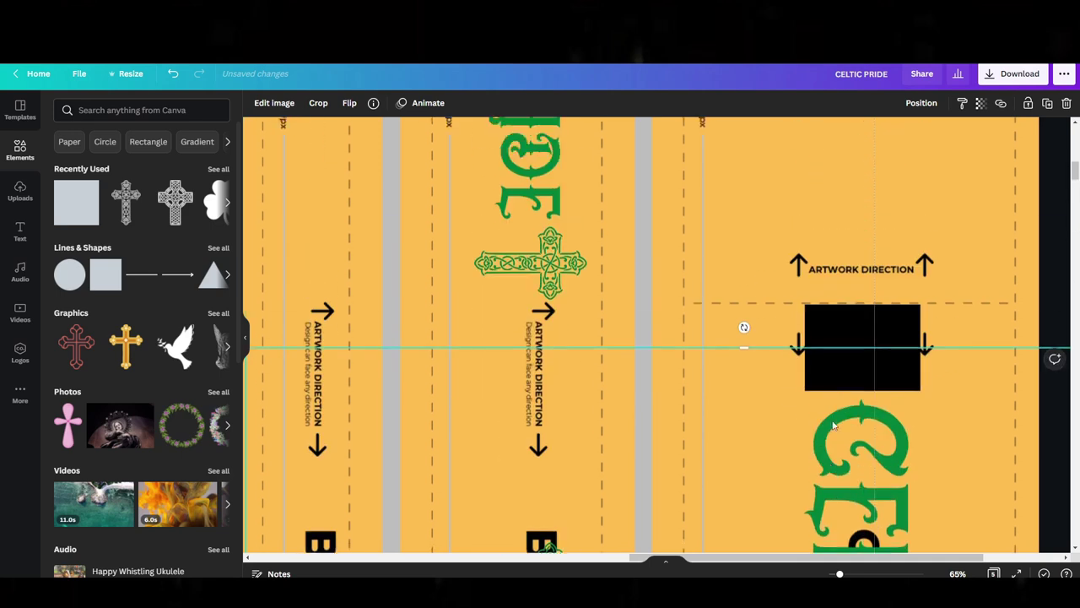
Remove the black spacer square from the C1 bottom panel and check the gap below the lettering.
left_click(836, 341)
left_click_drag(862, 390, 874, 341)
scroll(875, 359, "down", 8)
scroll(875, 360, "up", 2)
scroll(875, 366, "down", 2)
left_click(817, 405)
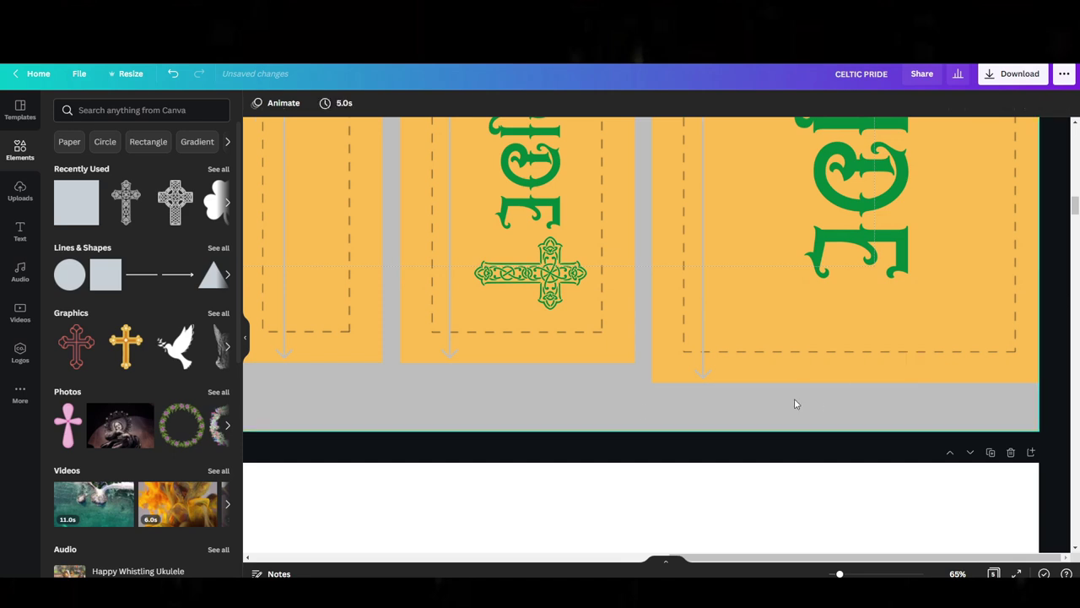
Add the solid shamrock graphic to the page and shrink it to roughly the width of a side panel.
scroll(791, 320, "up", 10)
scroll(779, 335, "down", 2)
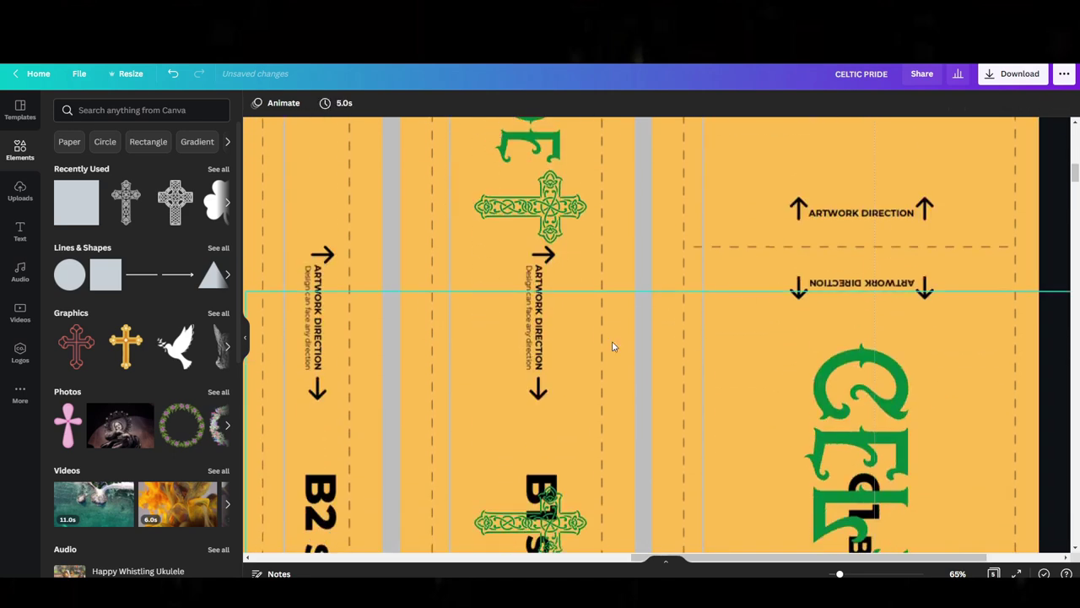
left_click(212, 204)
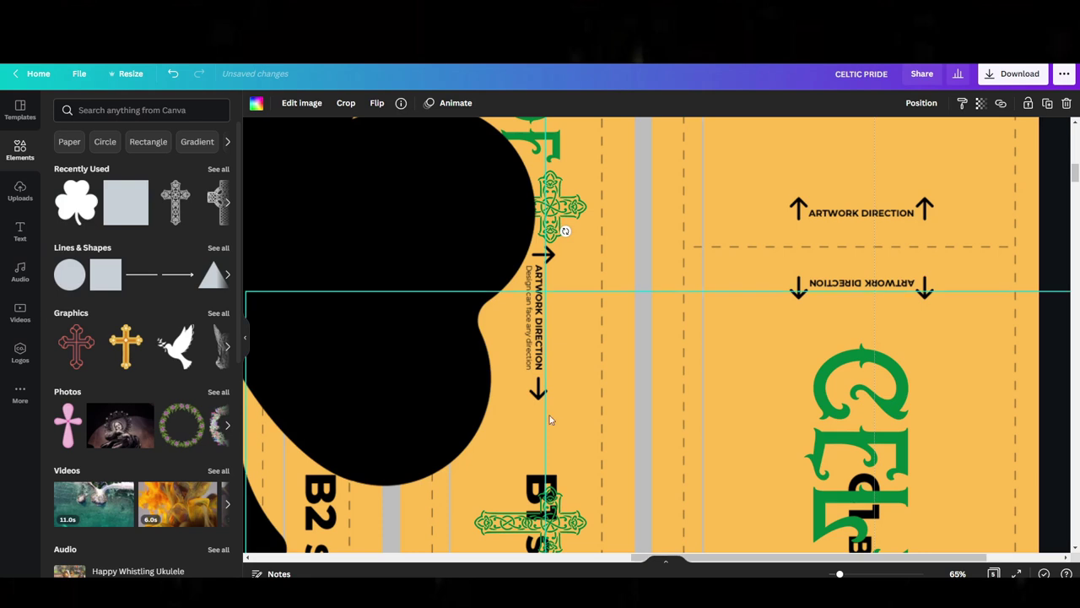
left_click_drag(554, 291, 638, 386)
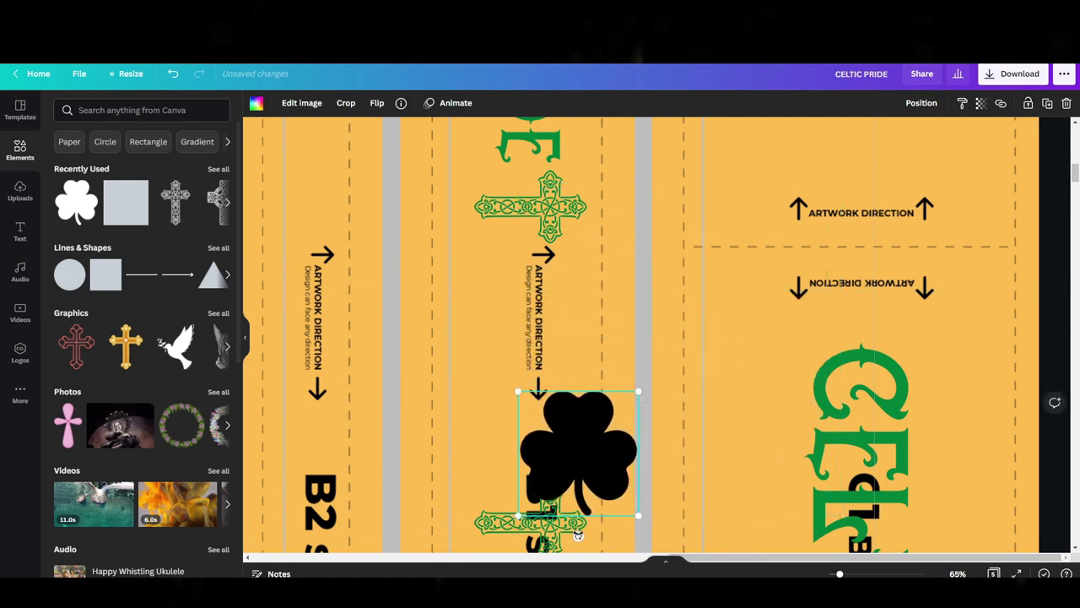
Rotate the shamrock so its stem points up and place it beside the first letter on the C1 bottom panel.
left_click_drag(578, 537, 643, 544)
left_click_drag(589, 438, 979, 308)
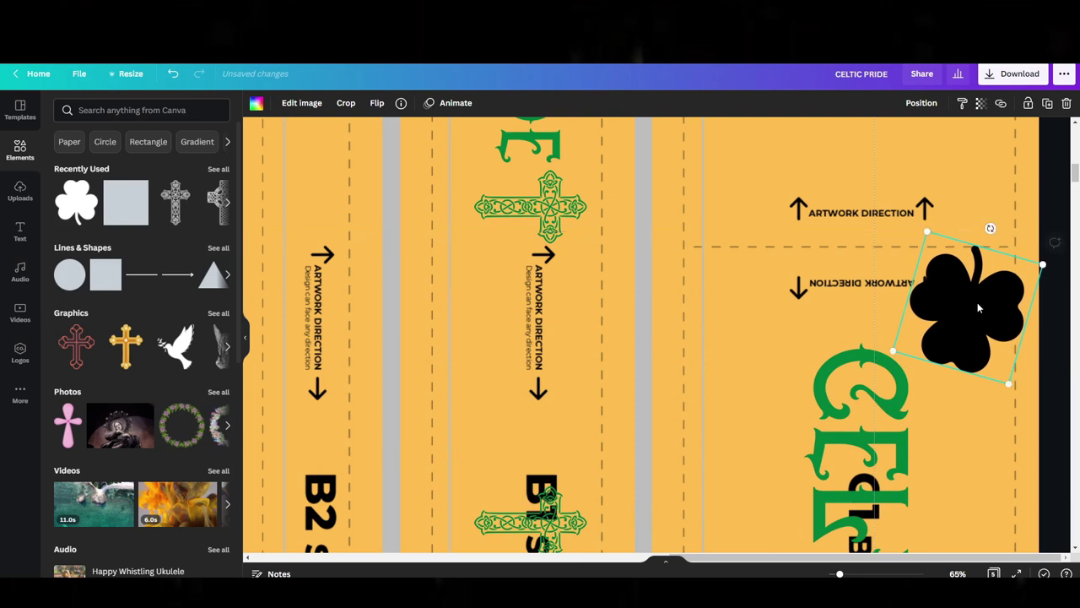
mouse_move(987, 228)
left_mouse_down()
mouse_move(1004, 230)
mouse_move(978, 221)
left_mouse_up()
left_click_drag(951, 313, 950, 313)
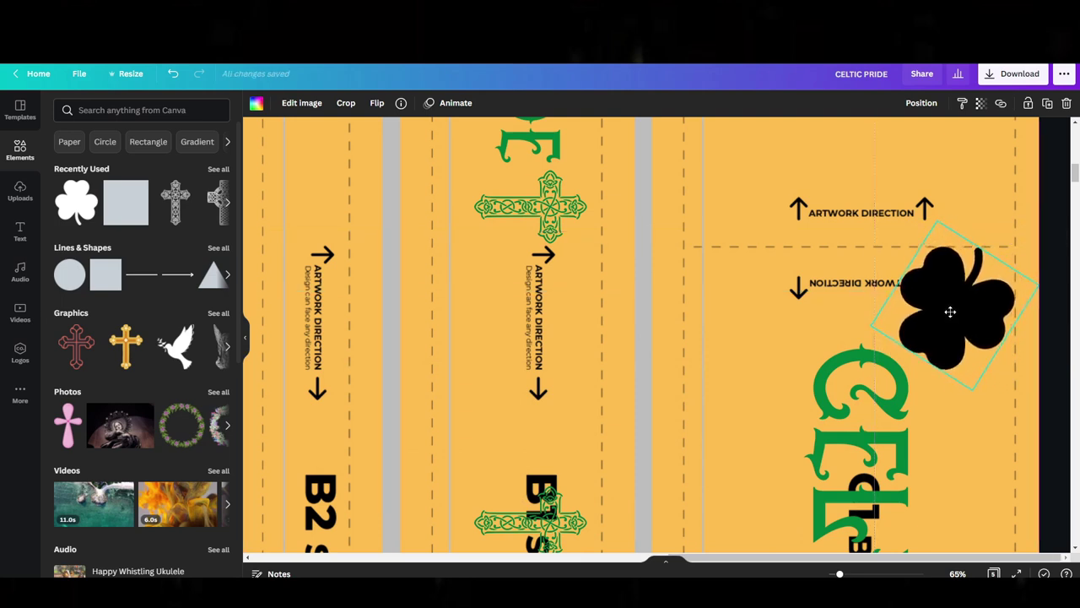
Try the shamrock on the opposite side of the CELTIC PRIDE lettering on the C1 bottom panel.
scroll(864, 329, "up", 5)
scroll(858, 362, "down", 4)
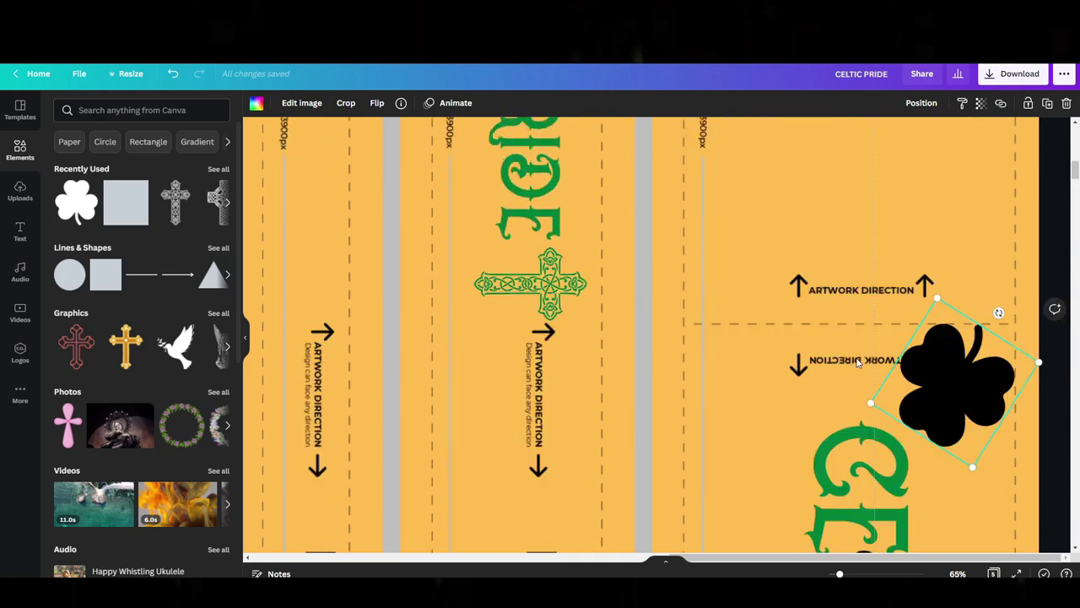
scroll(868, 374, "down", 5)
scroll(880, 361, "down", 1)
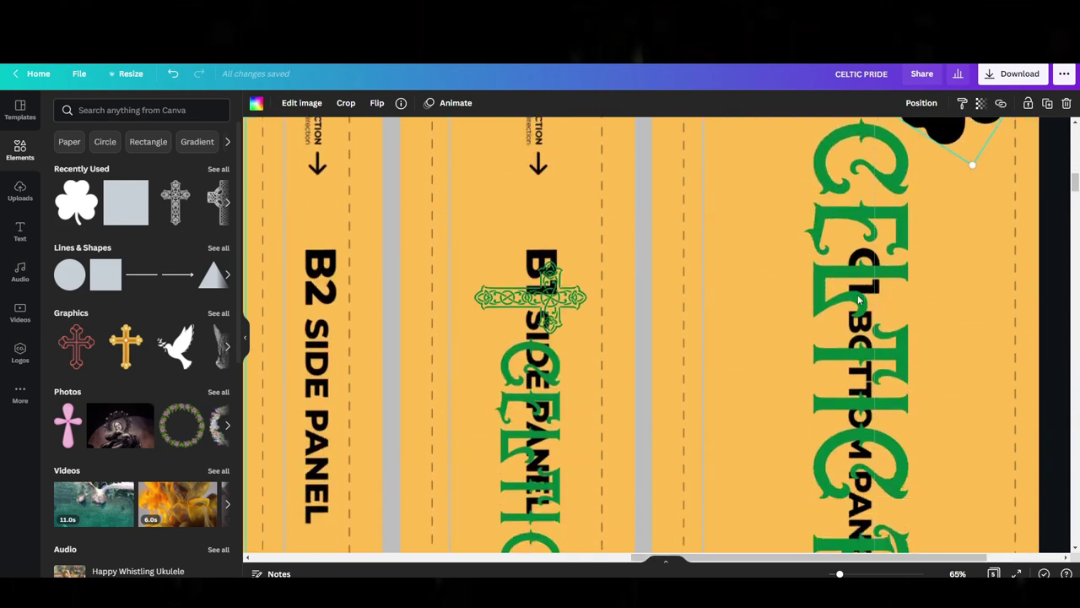
scroll(897, 291, "up", 5)
left_click_drag(897, 291, 604, 292)
scroll(847, 357, "down", 10)
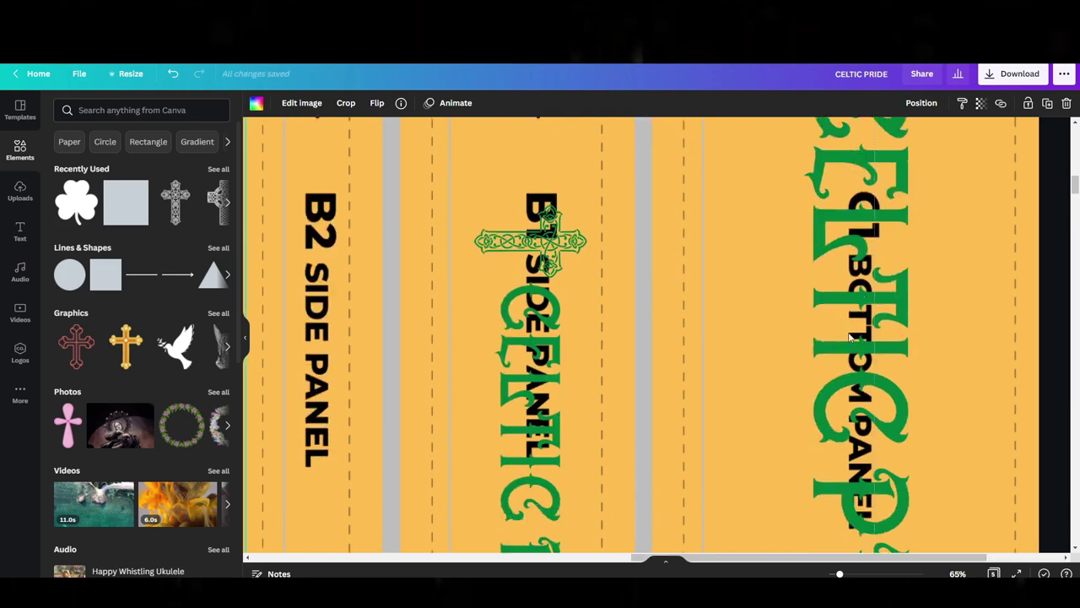
scroll(843, 329, "up", 3)
scroll(841, 319, "down", 6)
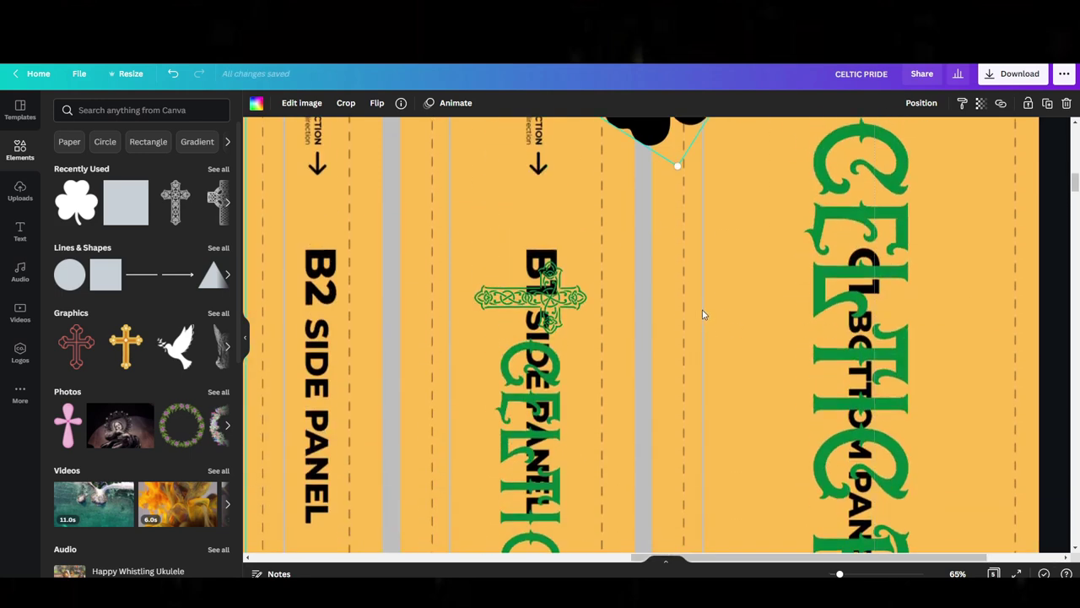
scroll(703, 313, "up", 3)
left_click_drag(661, 319, 972, 319)
Enlarge the C1 panel's shamrock slightly, tilt it further, and recolor it with the lettering's green.
left_click_drag(879, 324, 859, 329)
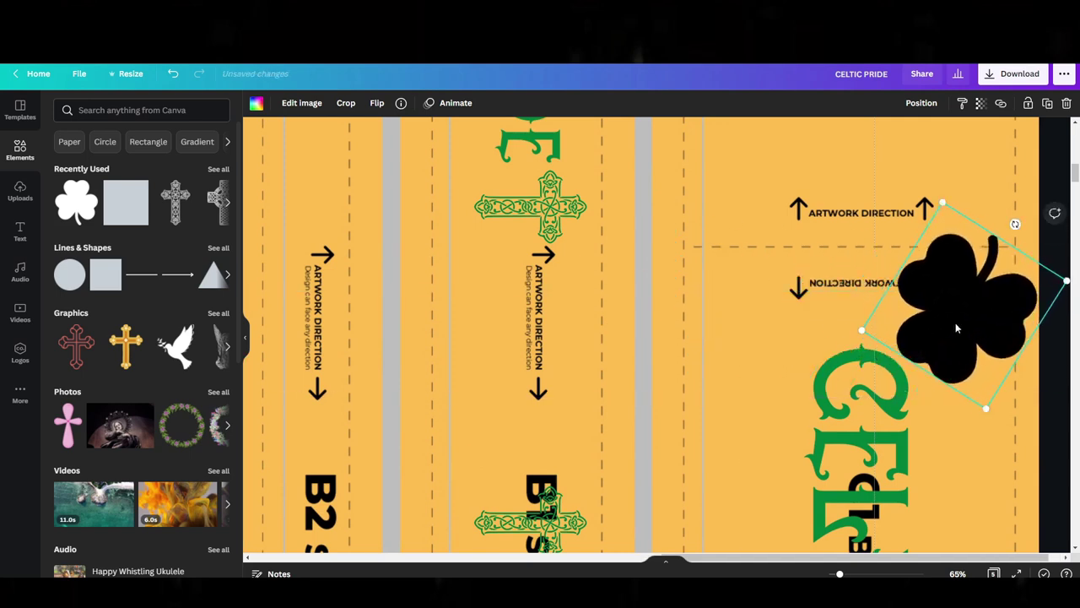
left_click_drag(1013, 223, 1005, 245)
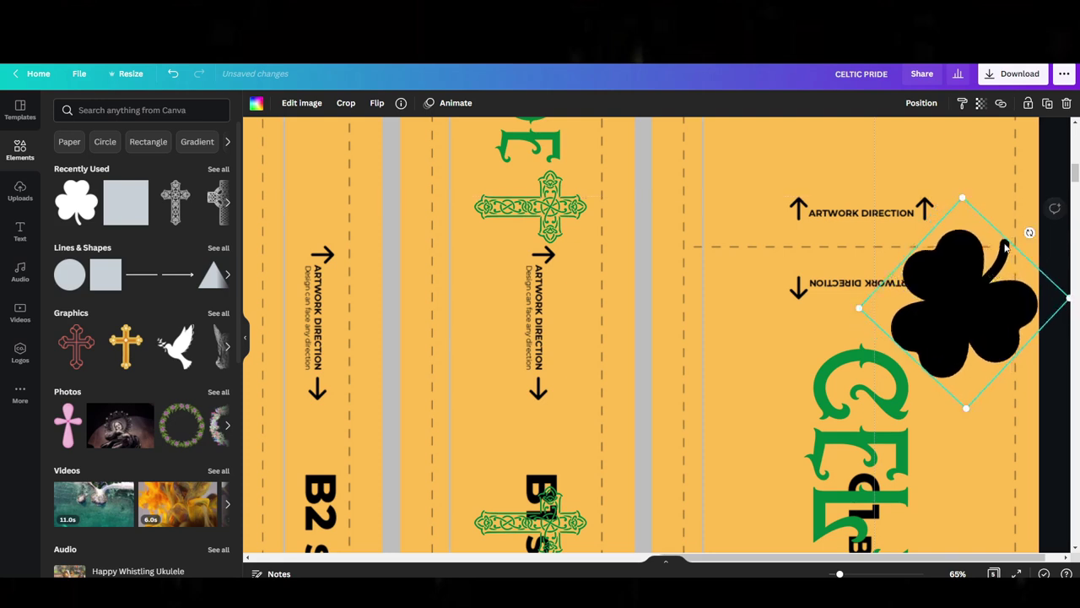
left_click(255, 103)
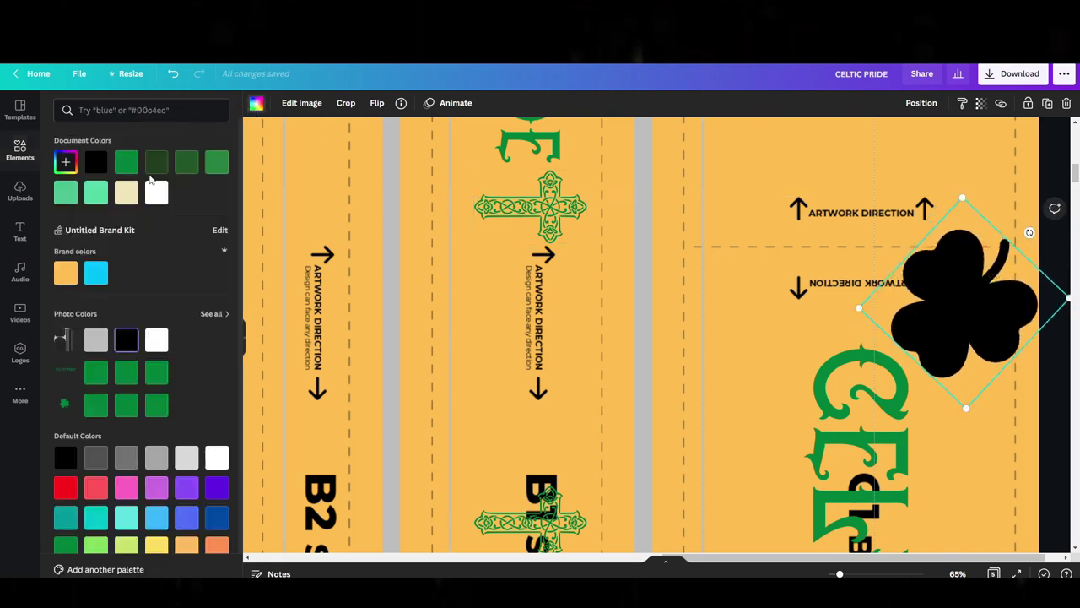
left_click(95, 372)
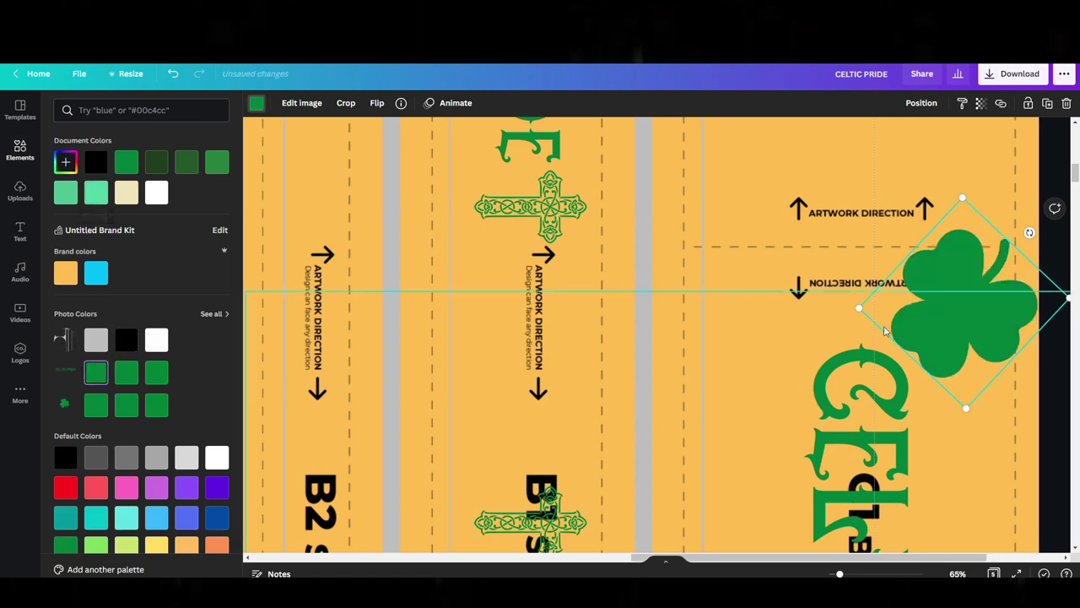
Replace the textured shamrock near the Redbubble logo on the FACE panel with a rotated solid green one.
scroll(743, 331, "up", 2)
scroll(743, 331, "up", 10)
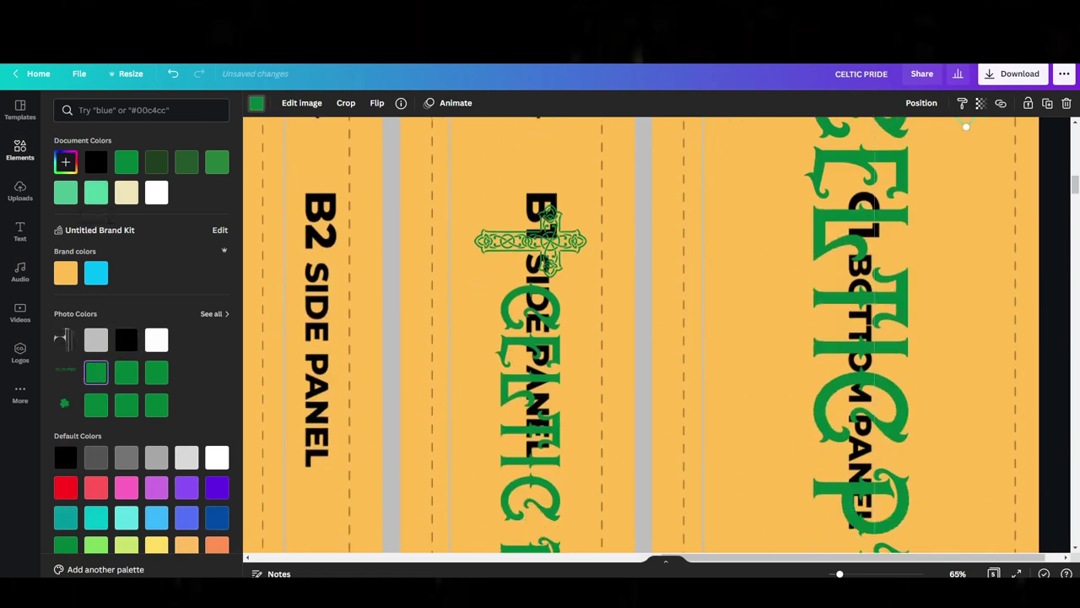
left_click_drag(839, 574, 829, 574)
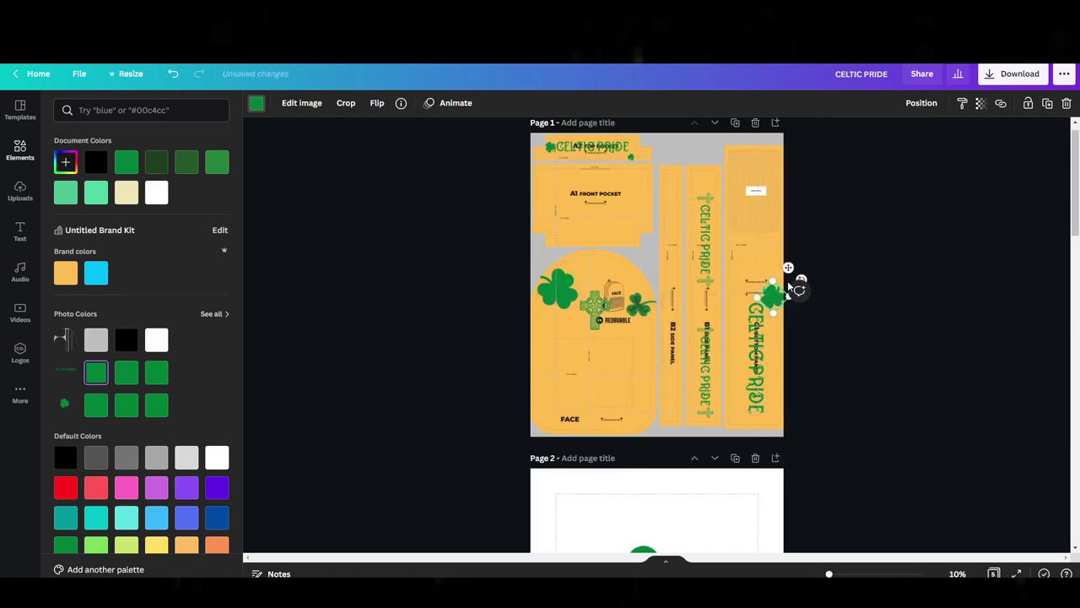
mouse_move(783, 293)
left_mouse_down()
mouse_move(729, 295)
mouse_move(599, 345)
mouse_move(594, 372)
mouse_move(639, 311)
mouse_move(700, 305)
mouse_move(667, 284)
mouse_move(798, 301)
left_mouse_up()
left_click(506, 380)
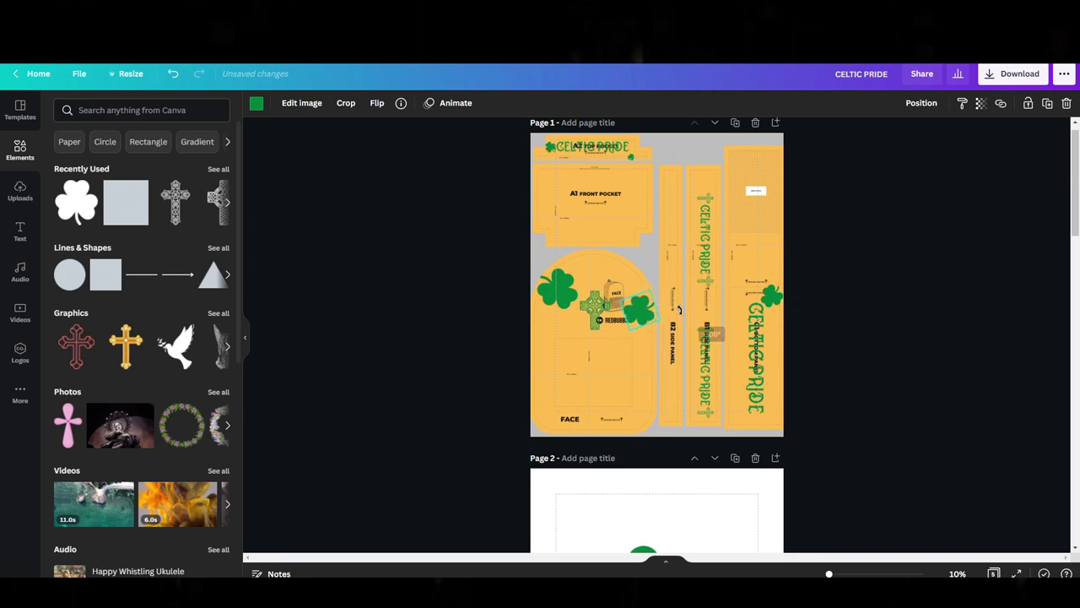
left_click(612, 236)
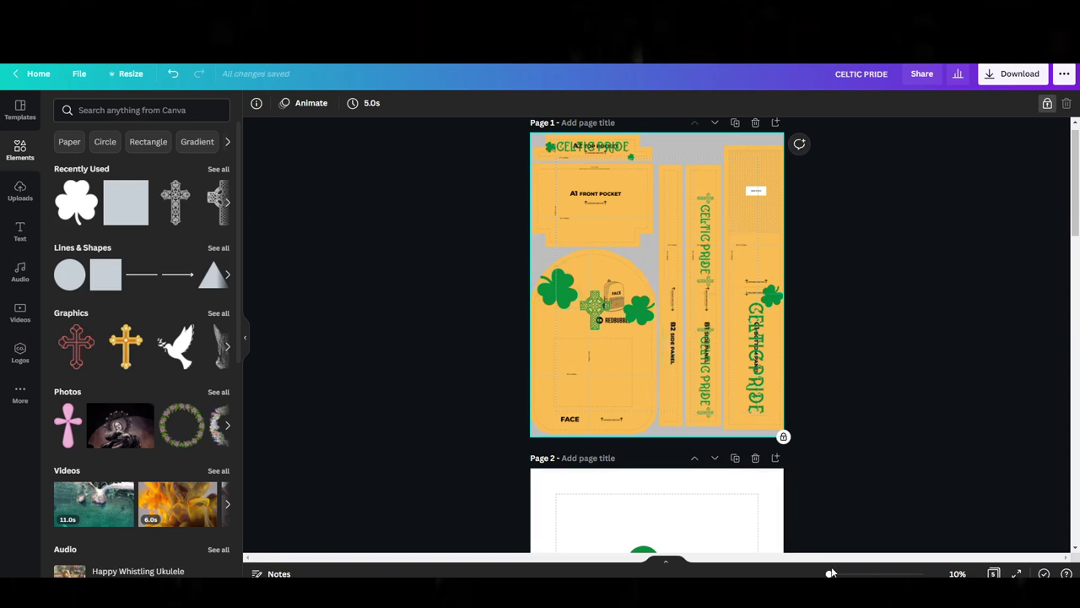
Examine the artwork placement on the face, side, bottom and pocket panels of page 1.
left_click_drag(830, 574, 833, 573)
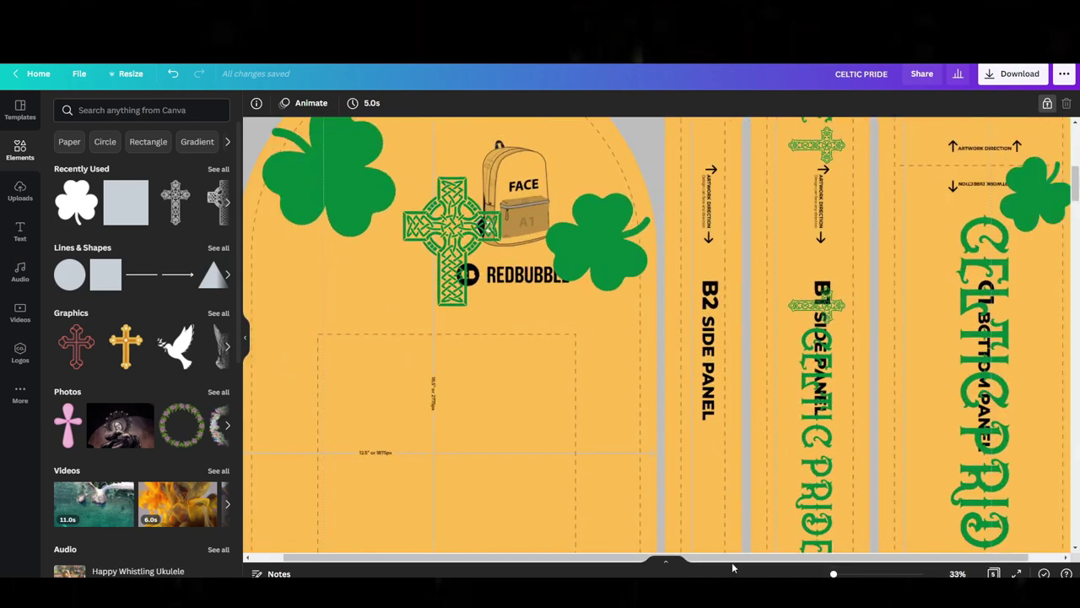
left_click_drag(732, 552, 554, 506)
scroll(358, 335, "down", 2)
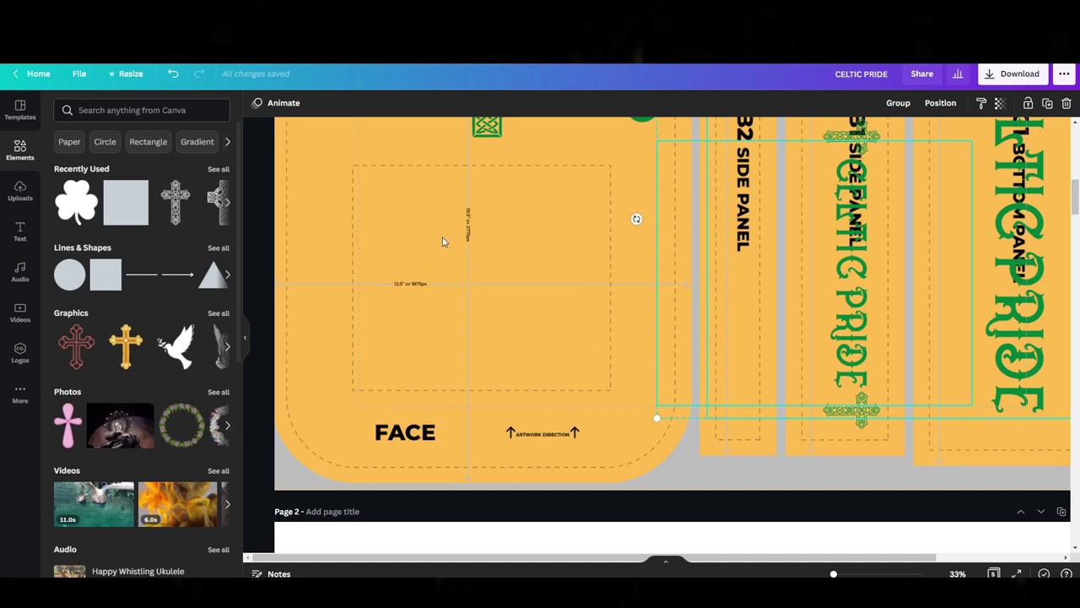
scroll(442, 242, "up", 10)
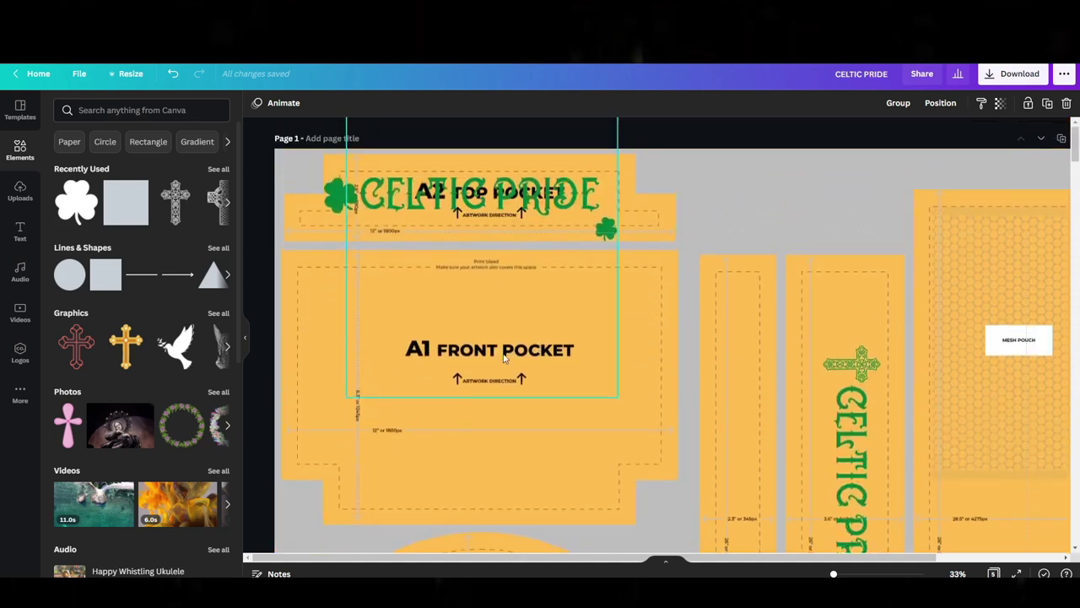
scroll(531, 367, "down", 5)
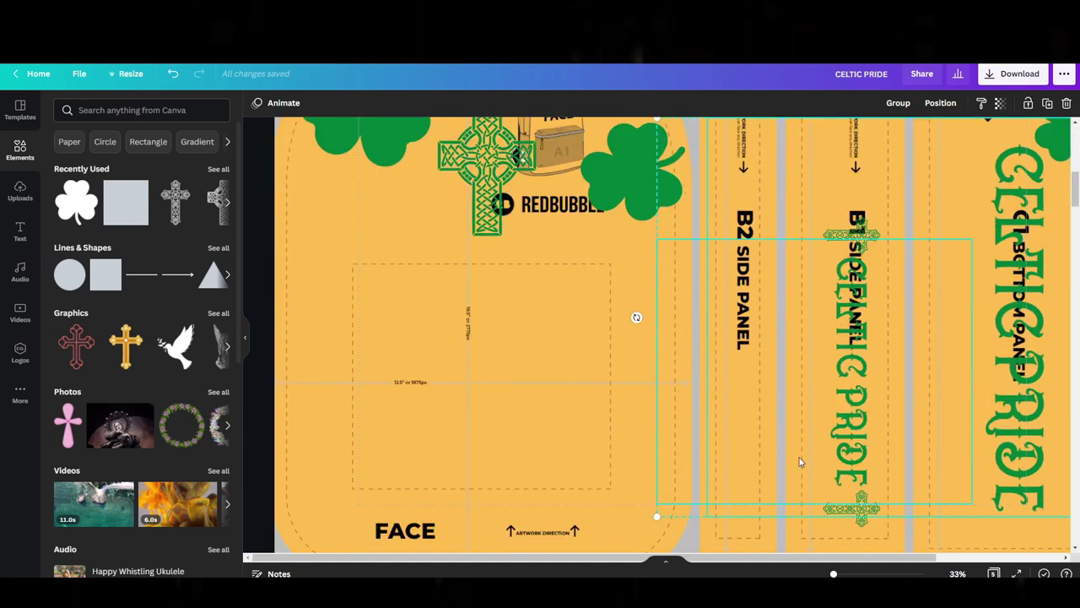
scroll(541, 282, "up", 8)
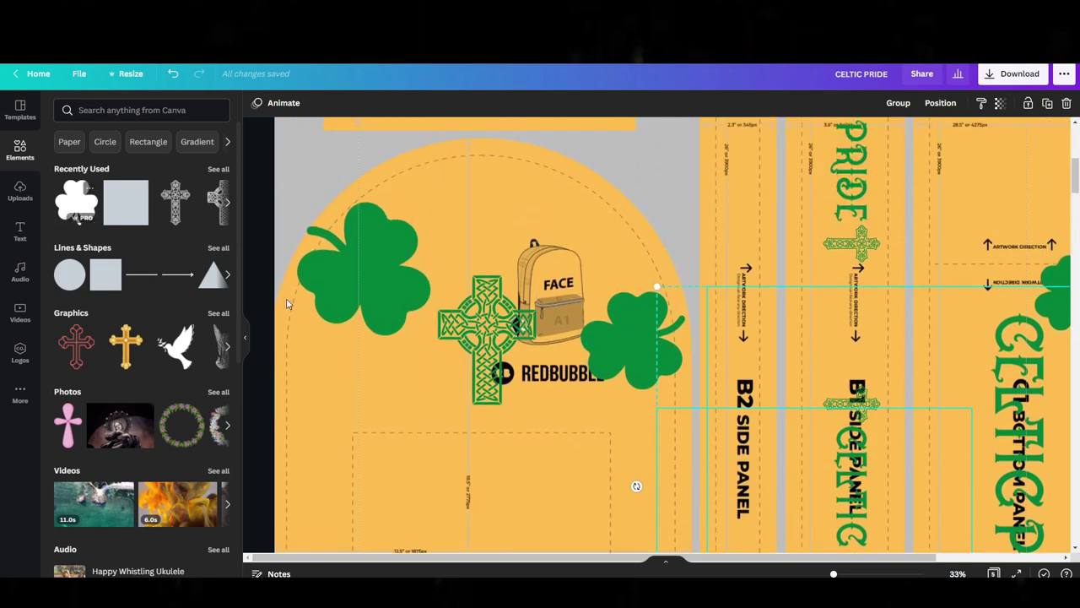
scroll(366, 338, "up", 2)
Add another solid shamrock graphic to page 1.
left_click_drag(73, 200, 499, 335)
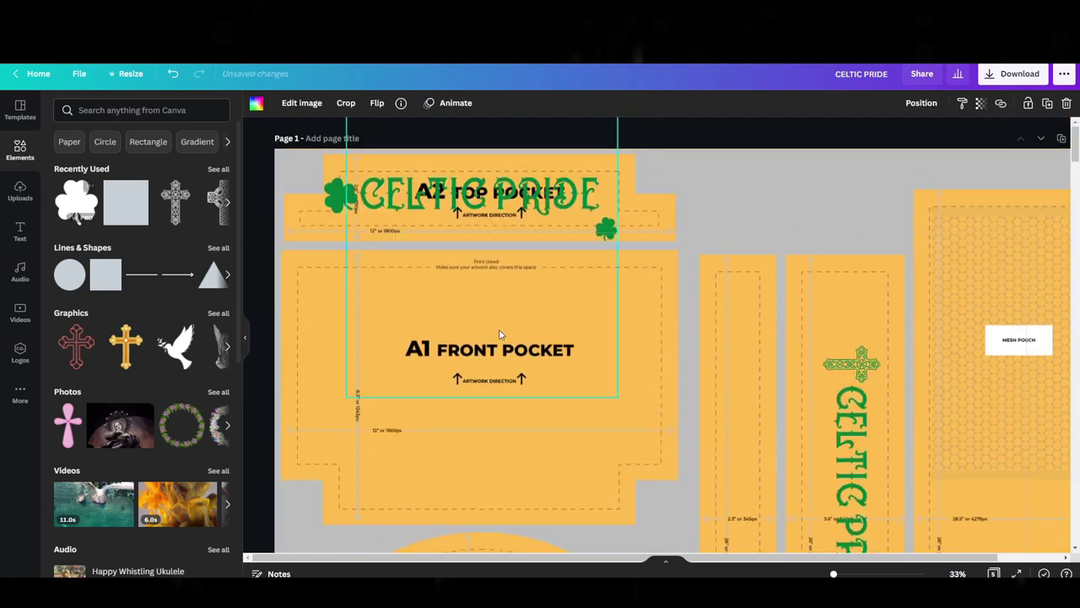
mouse_move(538, 304)
left_mouse_down()
mouse_move(535, 362)
mouse_move(542, 309)
mouse_move(552, 311)
left_mouse_up()
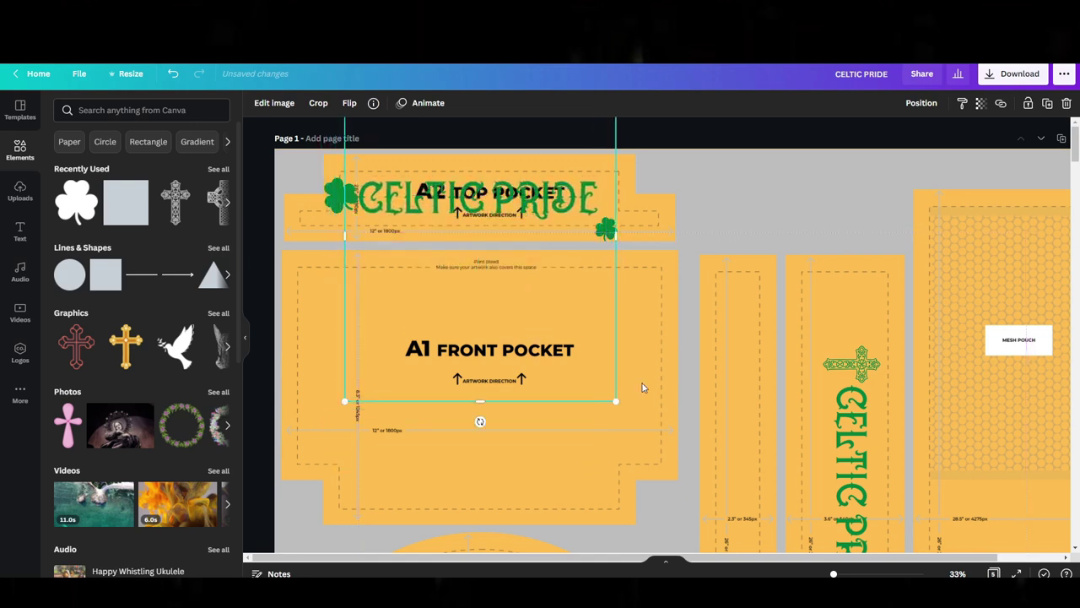
scroll(642, 387, "down", 10)
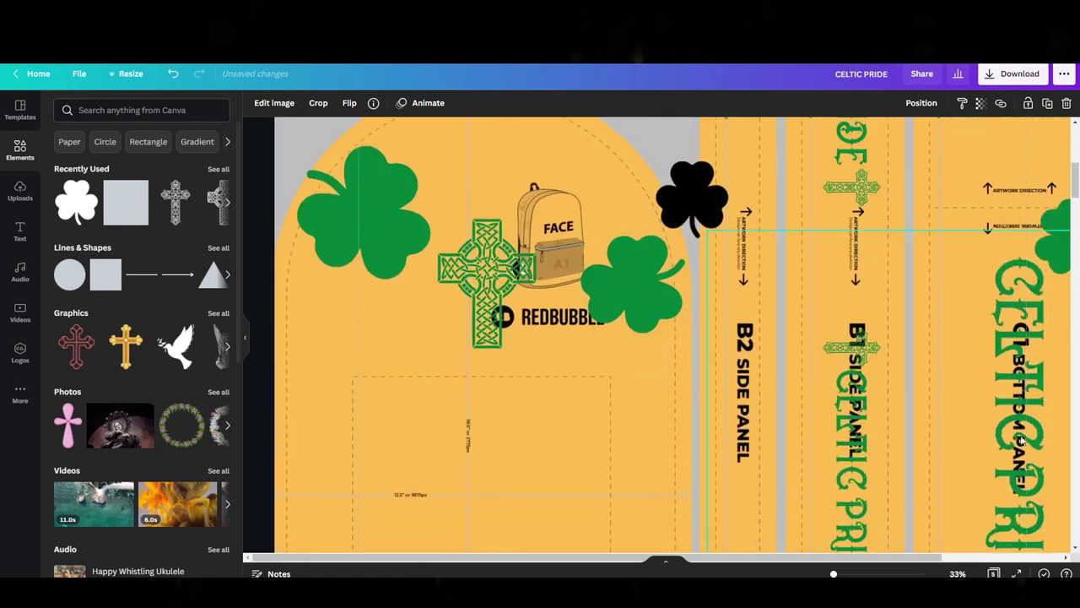
left_click_drag(833, 574, 772, 575)
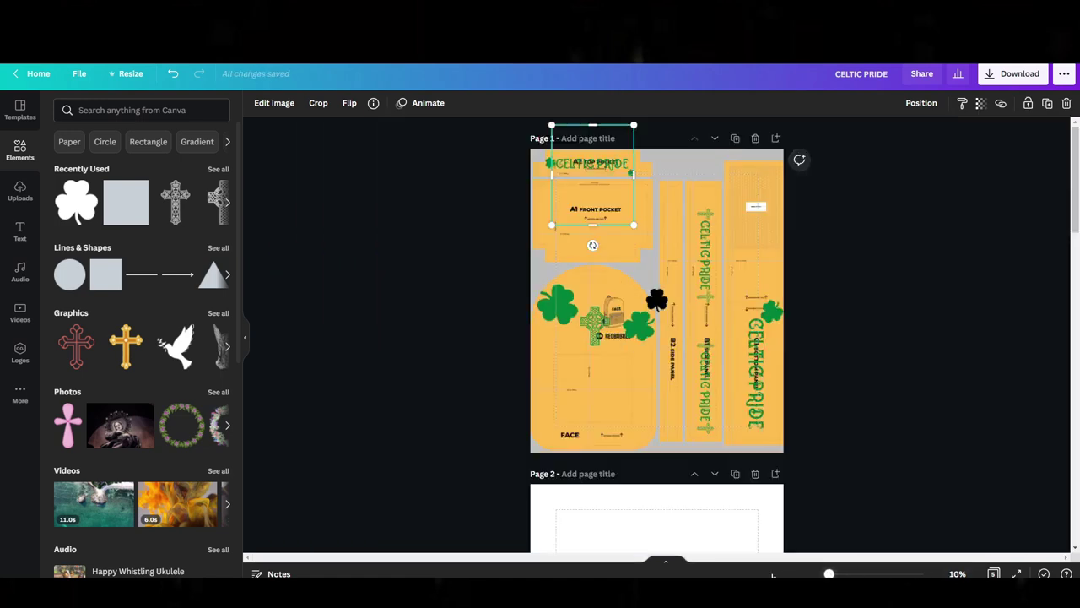
Move the new black shamrock to the middle of the A1 front pocket and enlarge it to nearly the pocket's height.
mouse_move(656, 299)
left_mouse_down()
mouse_move(561, 205)
mouse_move(595, 212)
mouse_move(658, 282)
left_mouse_up()
left_click_drag(613, 229, 595, 214)
left_click_drag(631, 179, 626, 189)
left_click(647, 205)
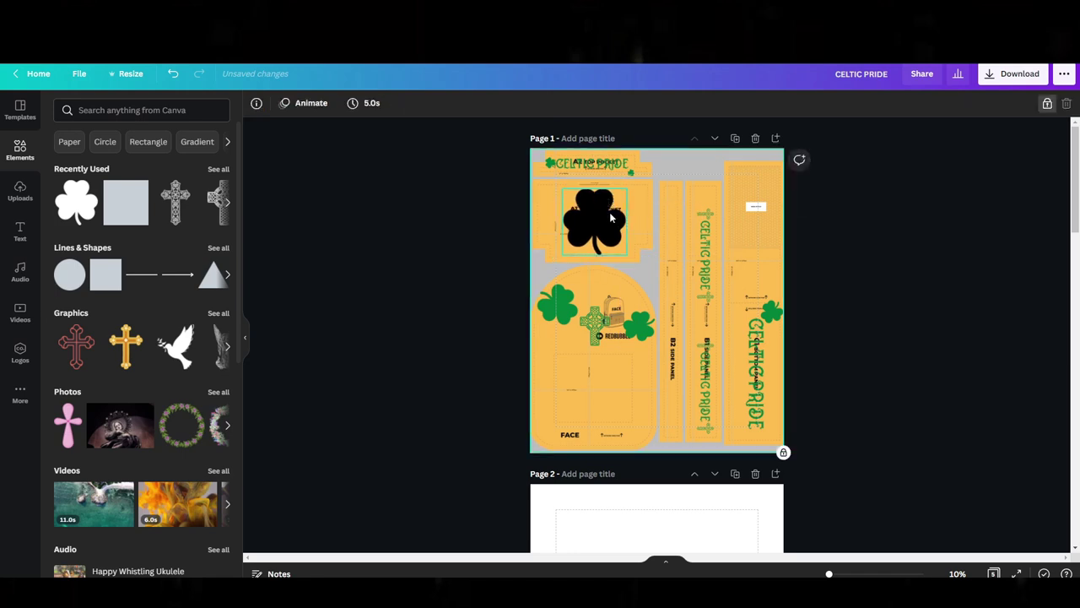
left_click(583, 226)
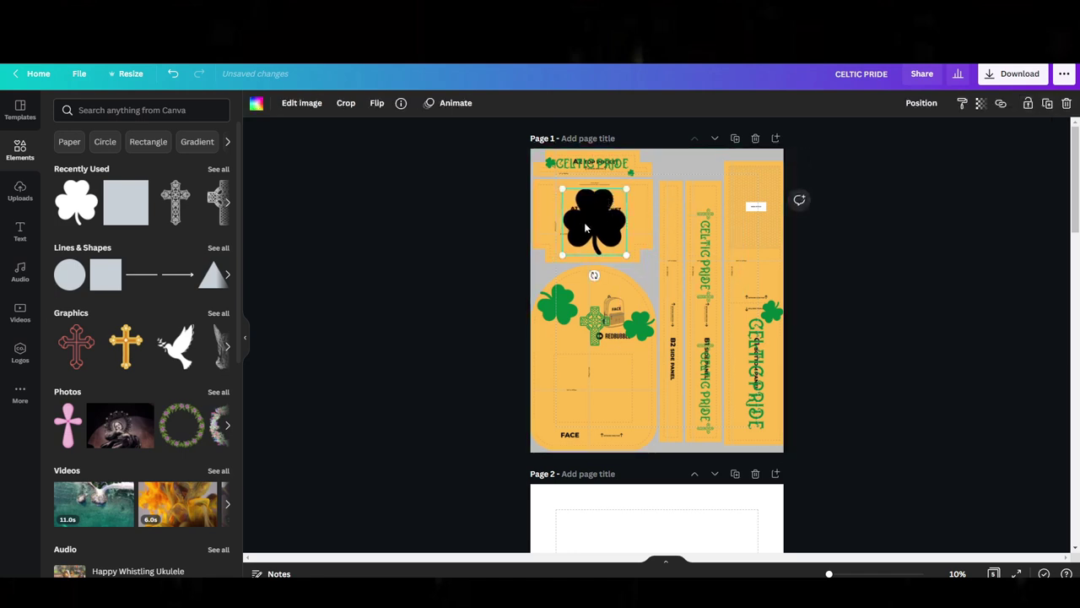
Recolor the large black shamrock on the A1 front pocket to the design's green.
left_click(255, 103)
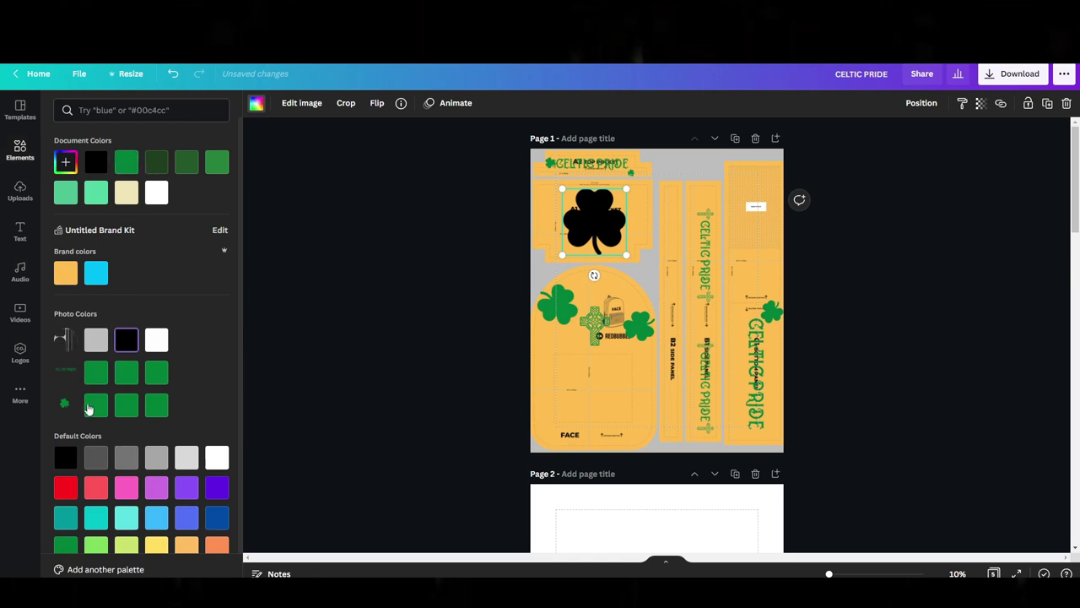
left_click(95, 406)
key("Escape")
key("Escape")
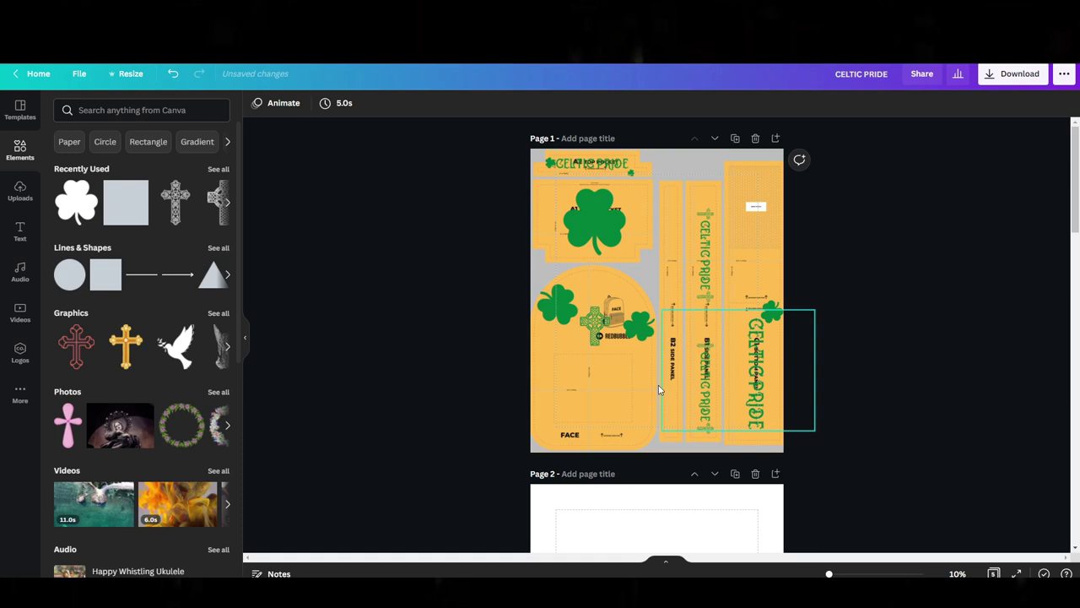
Add another solid shamrock graphic and move it onto the B2 side panel above the artwork direction label.
left_click_drag(831, 574, 835, 574)
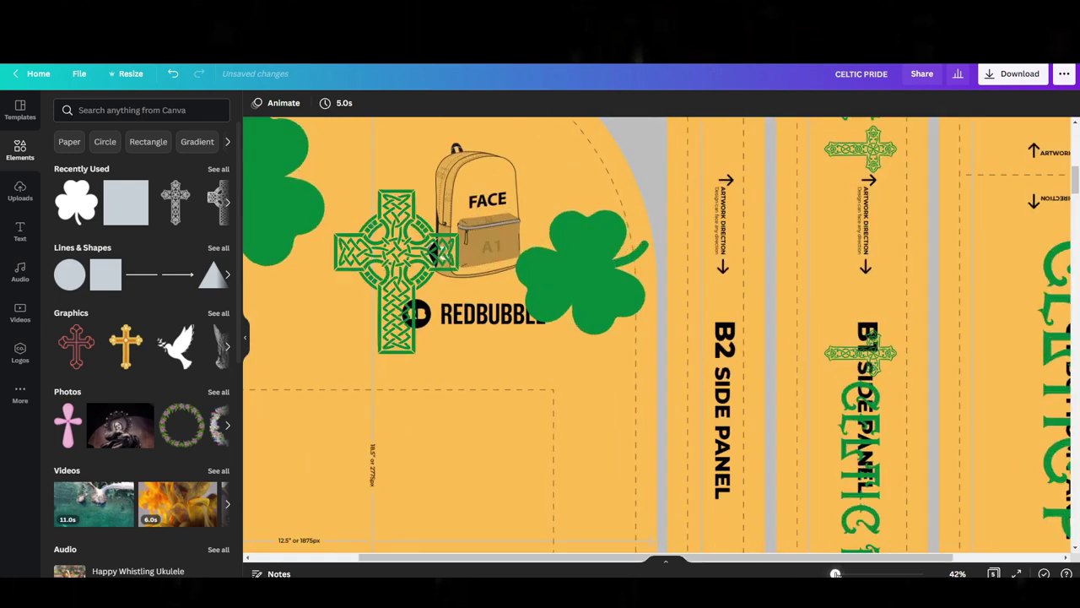
scroll(625, 342, "up", 3)
scroll(403, 307, "up", 4)
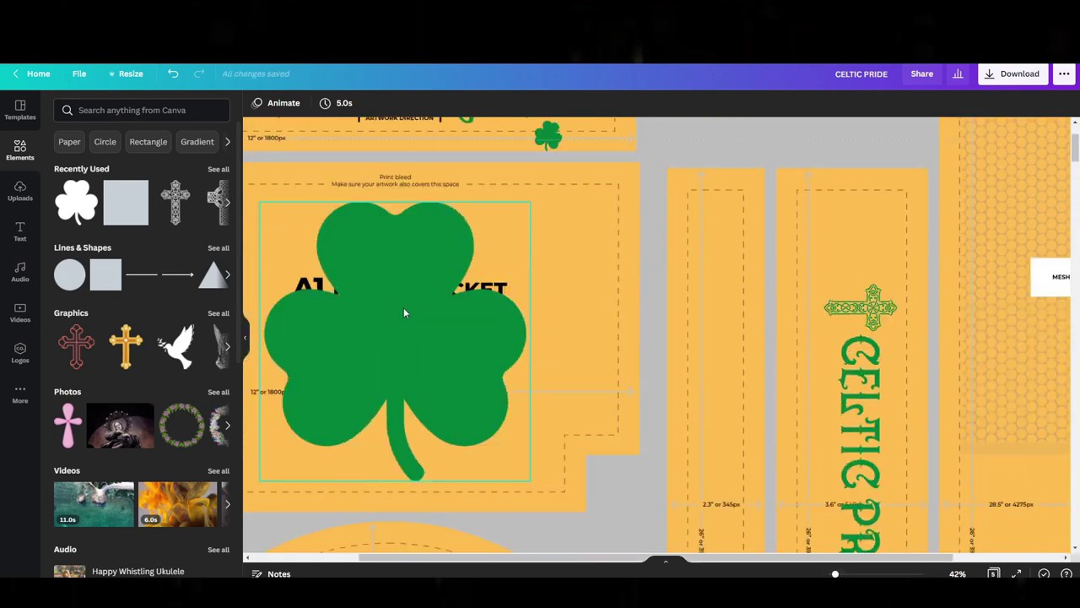
scroll(352, 321, "down", 5)
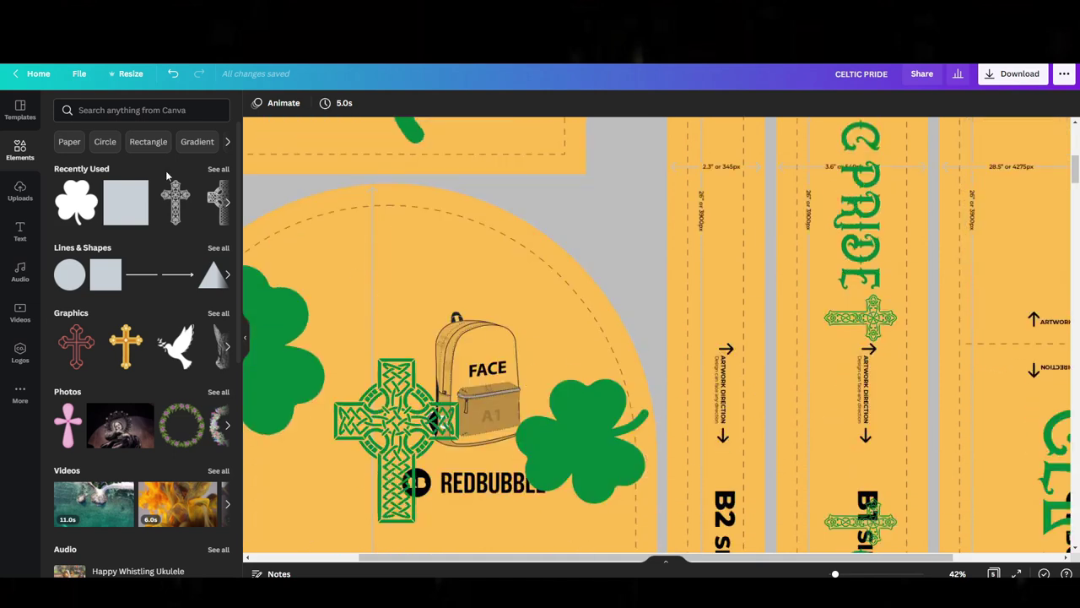
left_click(71, 198)
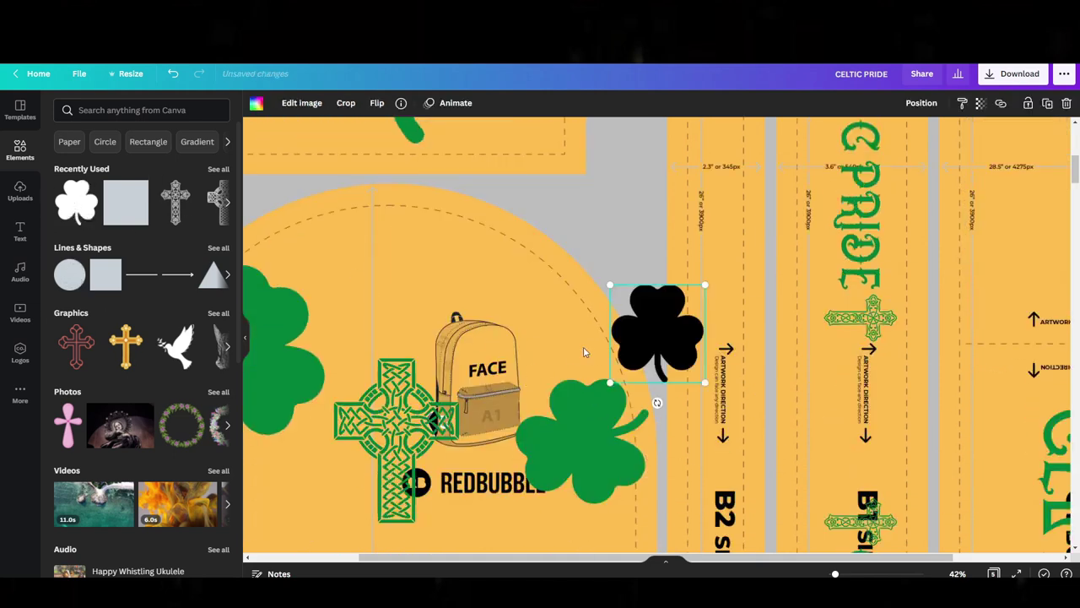
left_click_drag(707, 333, 768, 317)
left_click_drag(703, 384, 695, 384)
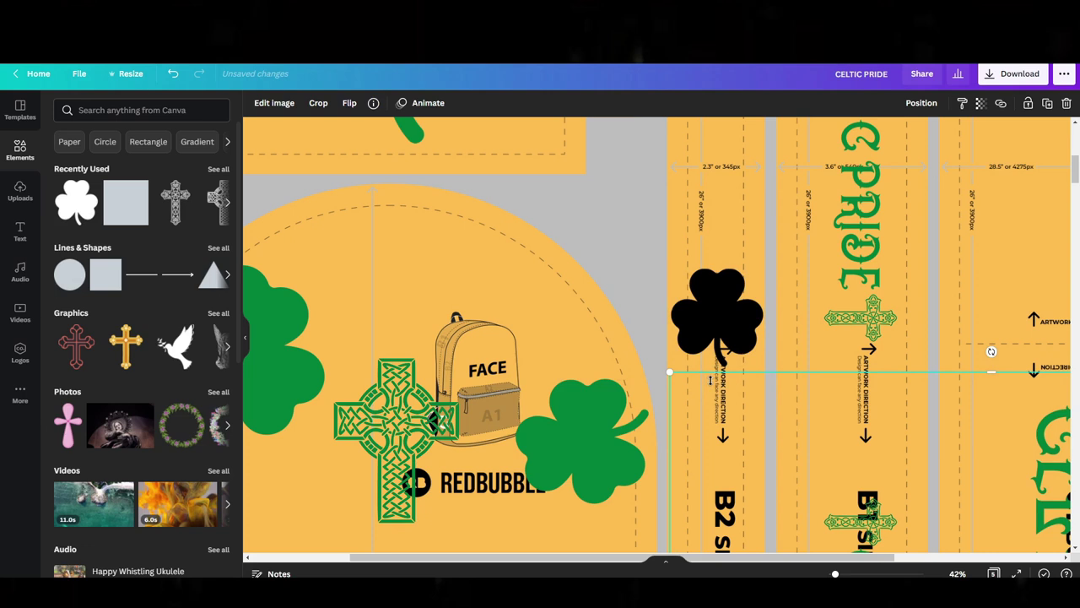
key("ctrl+z")
Rotate and shrink the black shamrock on the B2 side panel, and arrange two smaller copies just below it.
left_click(711, 349)
left_click_drag(717, 386, 641, 322)
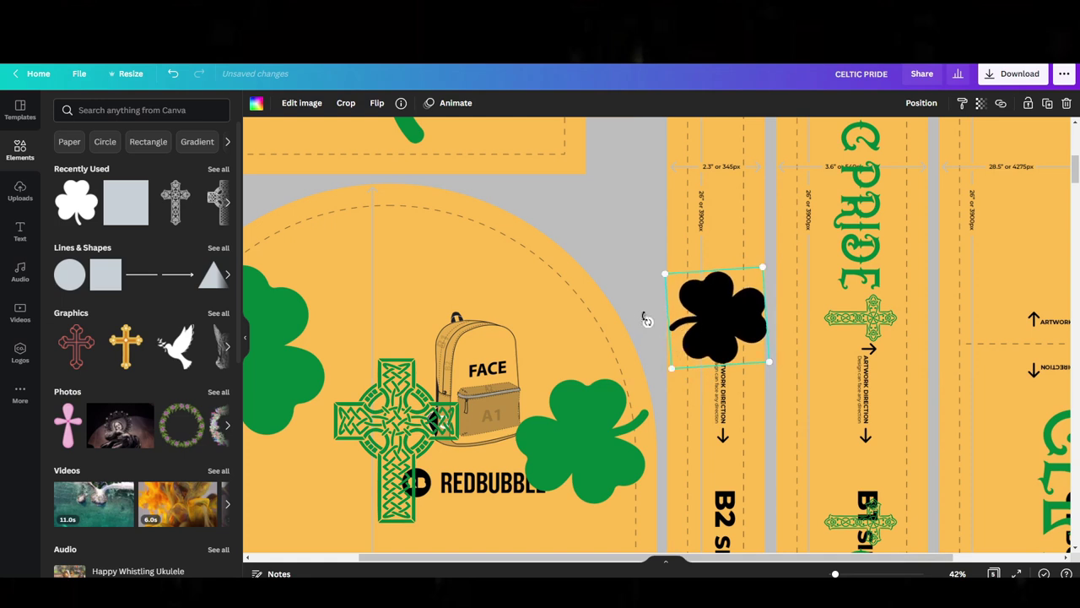
left_click_drag(762, 268, 713, 355)
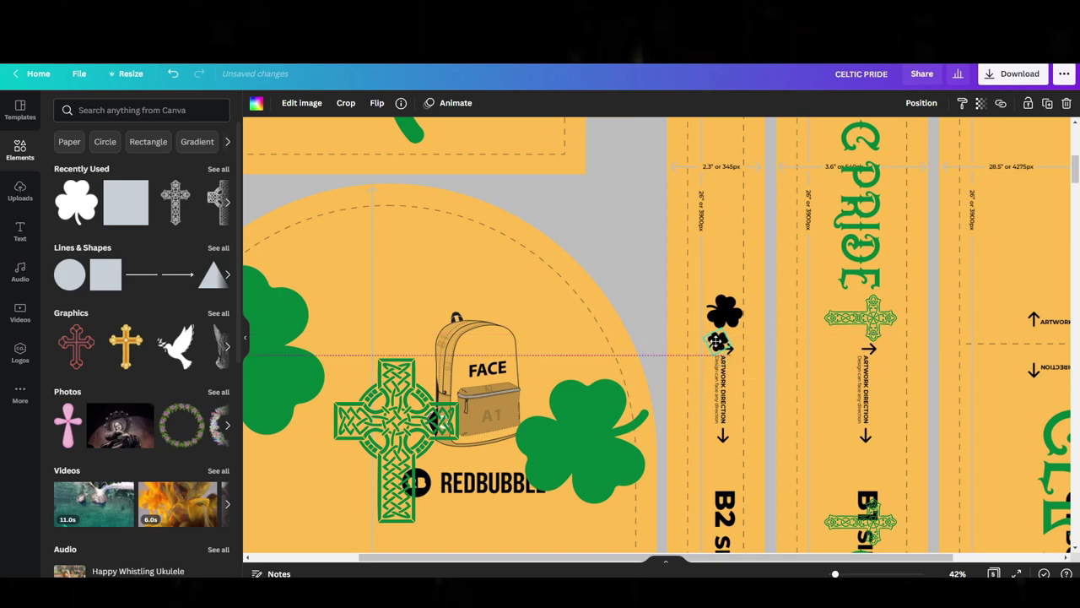
left_click(723, 306)
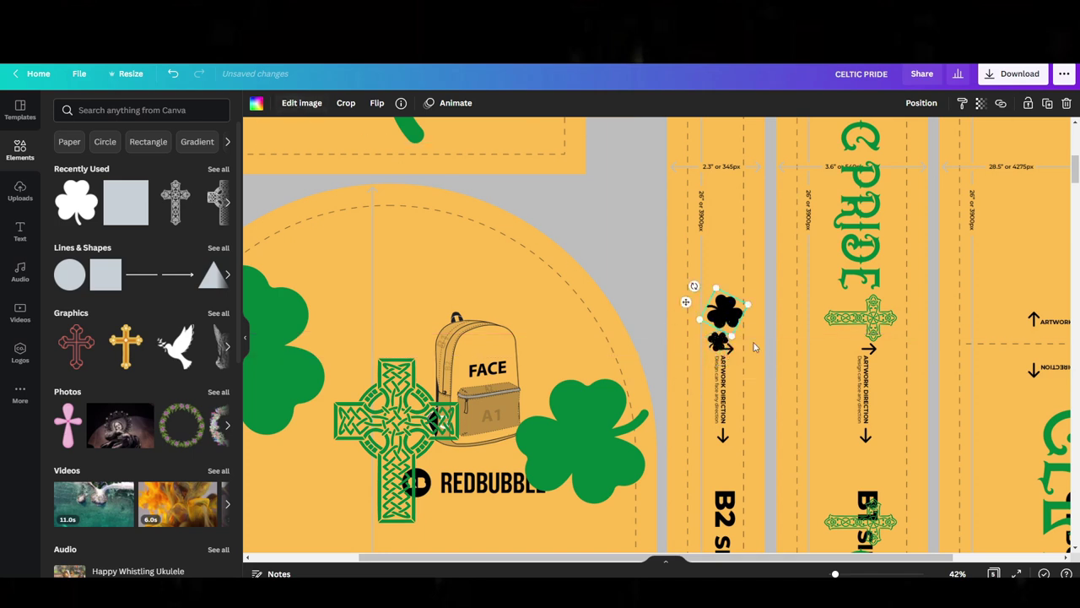
key("ctrl+d")
left_click_drag(724, 313, 685, 373)
mouse_move(746, 324)
left_mouse_down()
mouse_move(745, 344)
mouse_move(731, 332)
left_mouse_up()
left_click(718, 304)
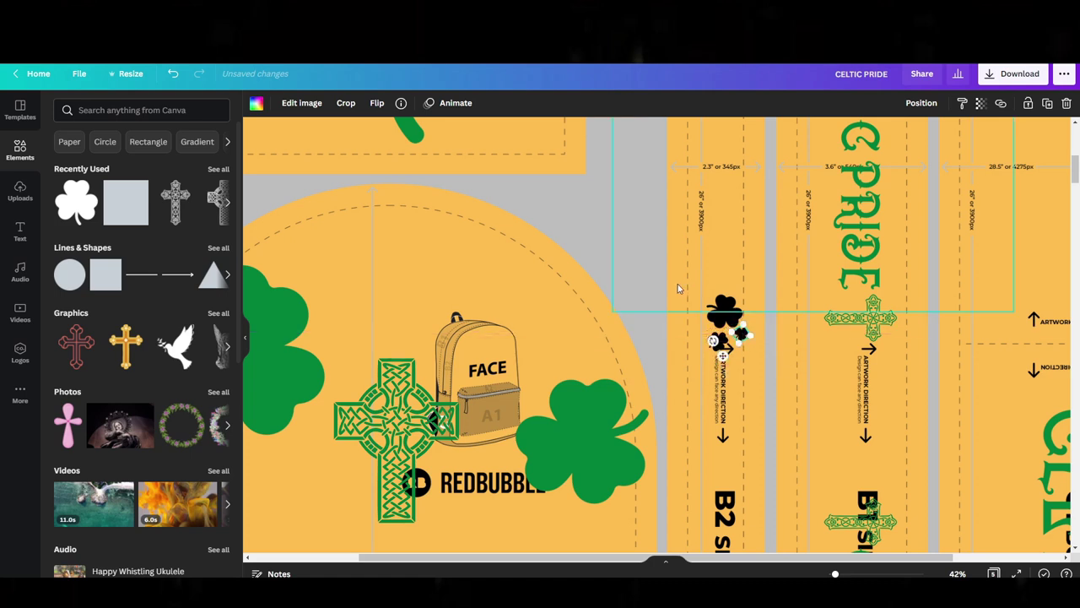
Crop the empty margin beside the upper CELTIC PRIDE lettering so its frame stops overlapping the B2 side panel shamrocks.
mouse_move(642, 284)
left_mouse_down()
mouse_move(655, 289)
mouse_move(646, 287)
left_mouse_up()
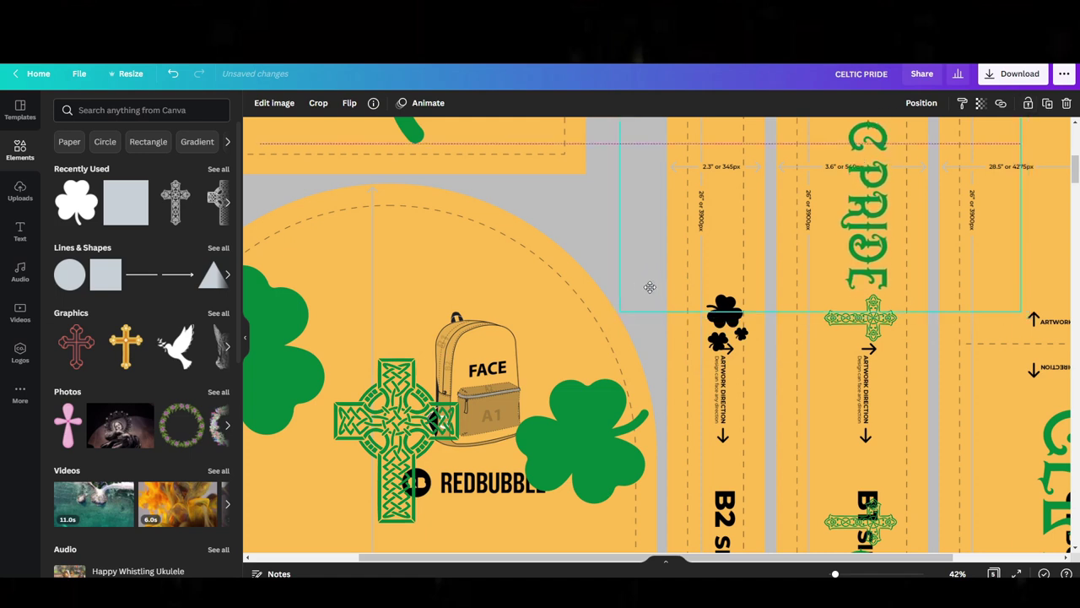
left_click(924, 103)
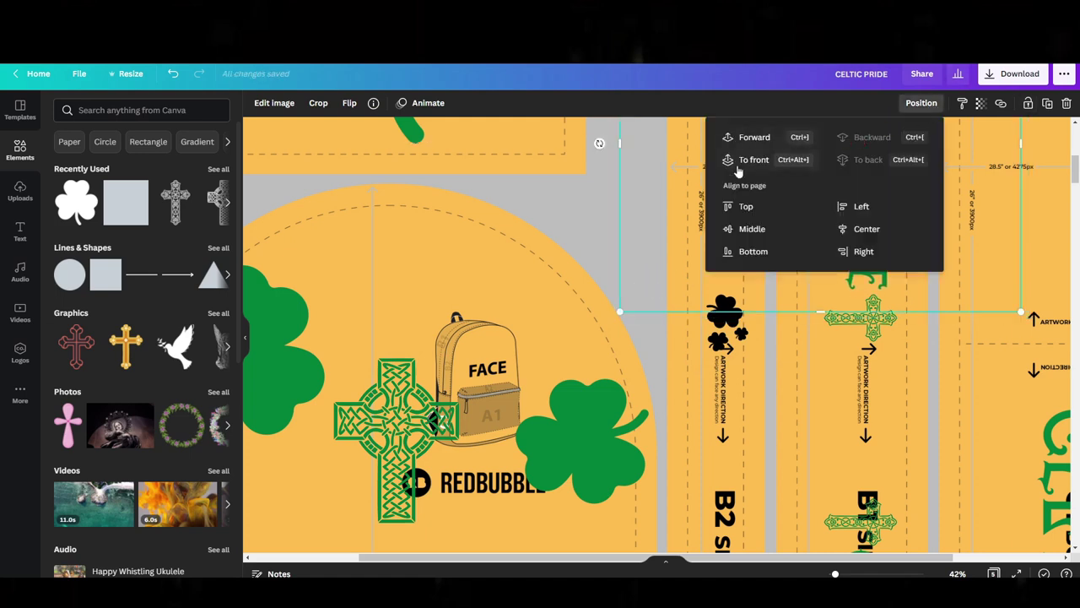
left_click(723, 319)
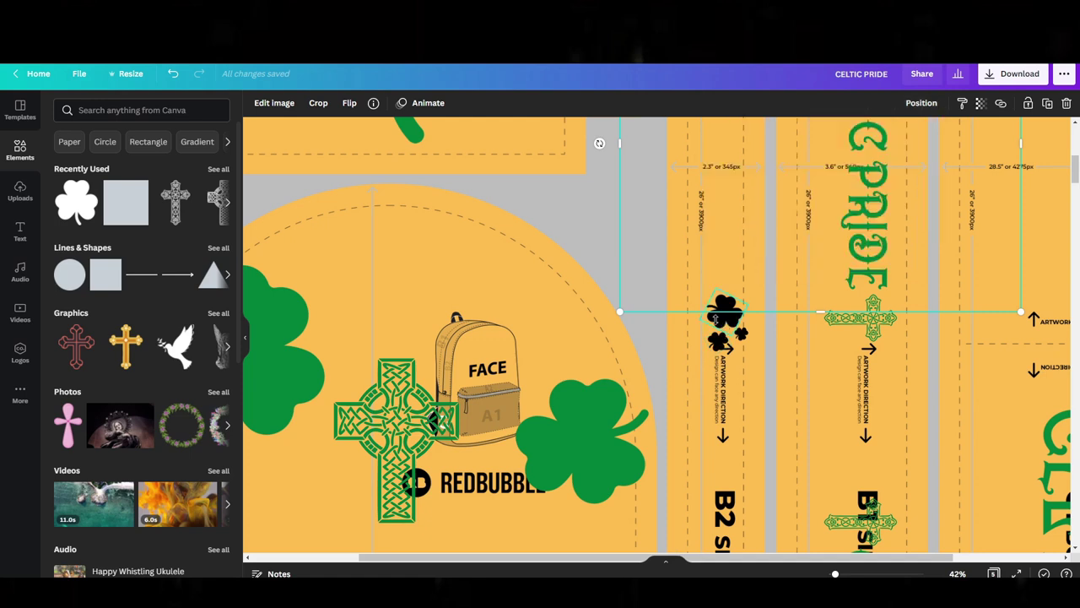
double_click(742, 280)
left_click_drag(619, 312, 756, 316)
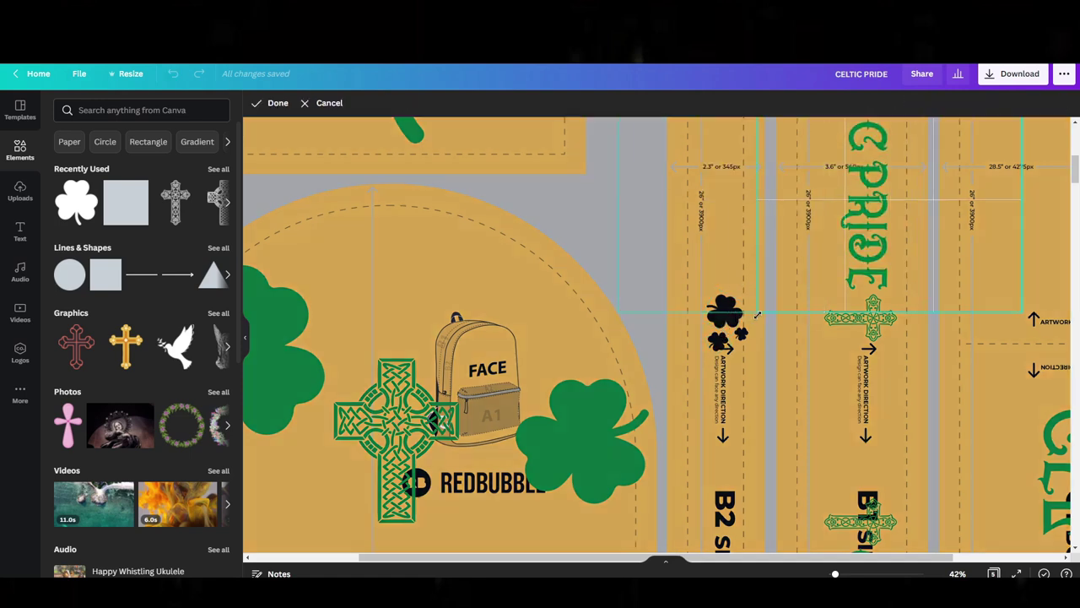
left_click(282, 117)
Group the three small black shamrocks on the B2 side panel and recolor each one green.
left_click_drag(653, 284, 767, 336)
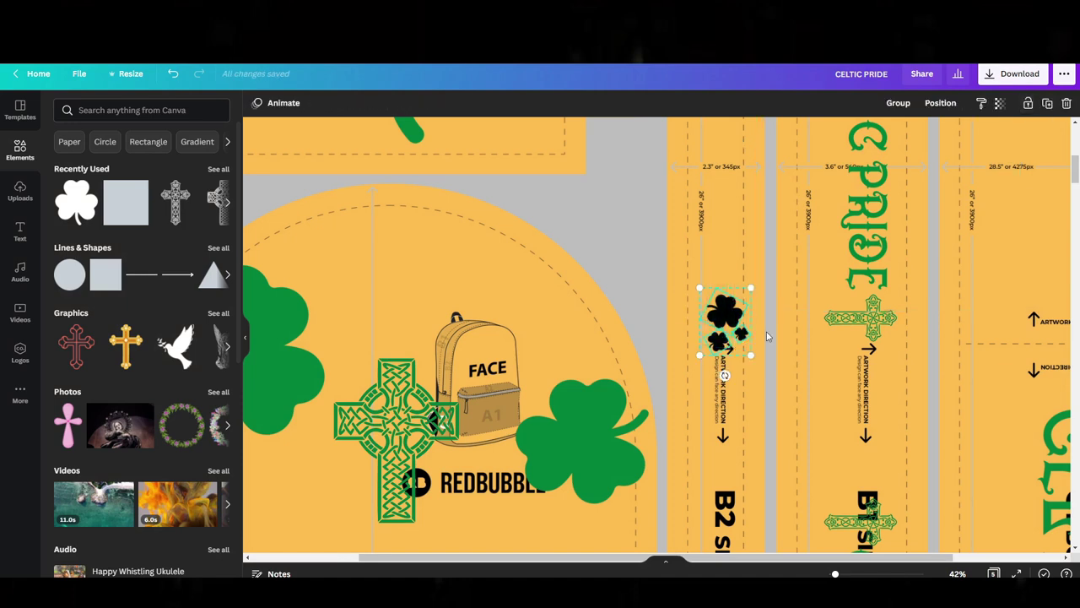
left_click(895, 103)
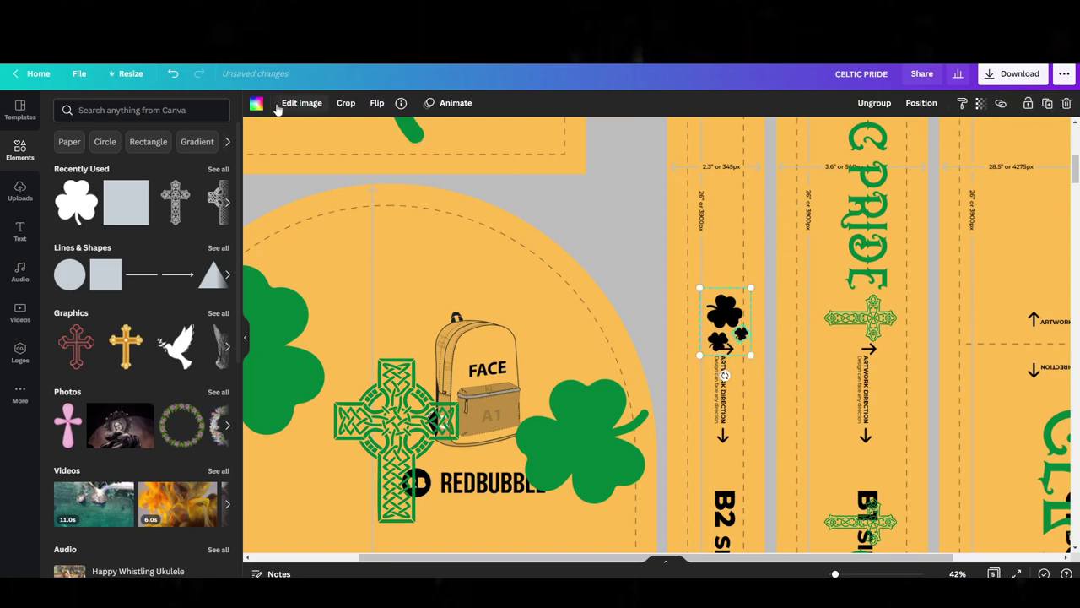
left_click(256, 103)
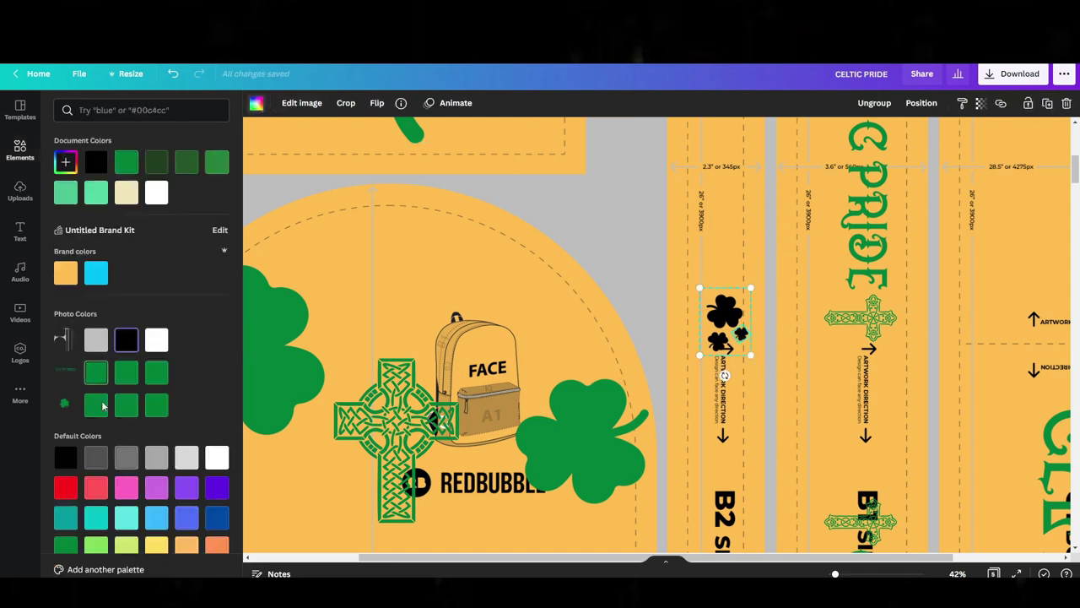
left_click(96, 405)
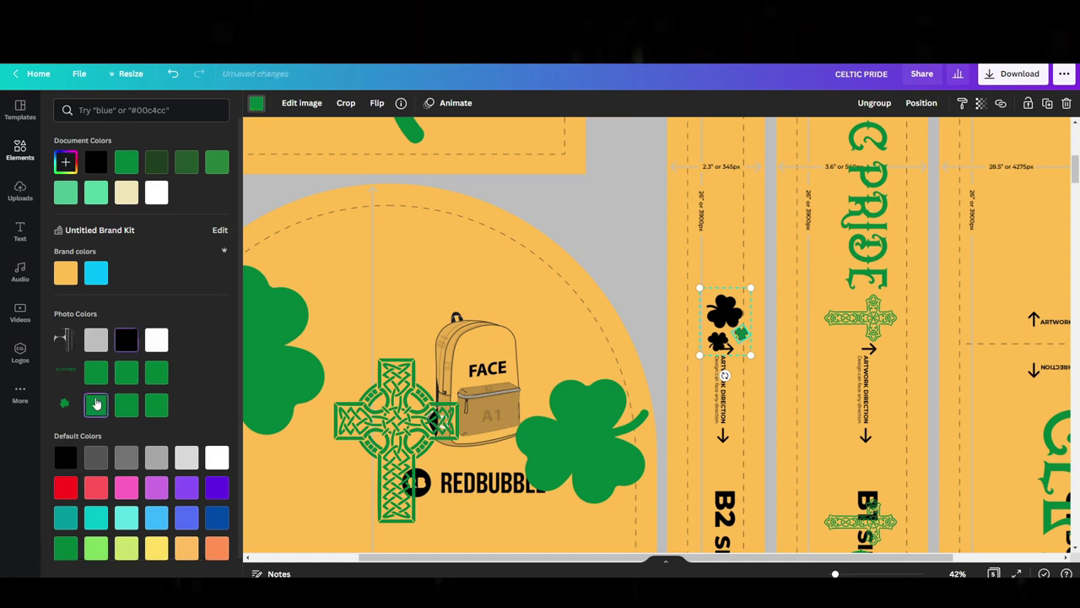
left_click(723, 323)
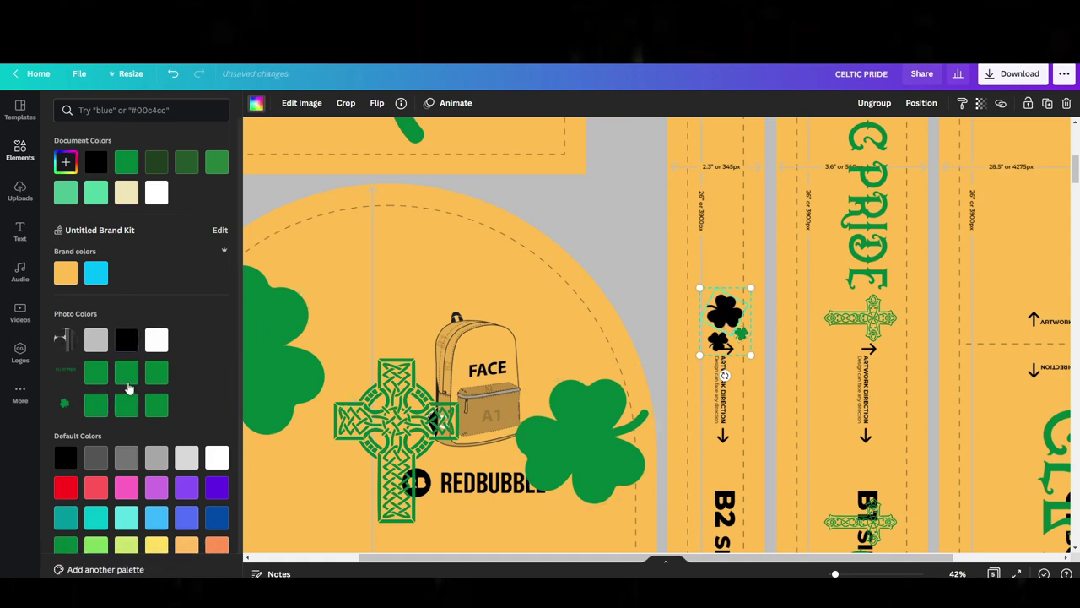
left_click(97, 405)
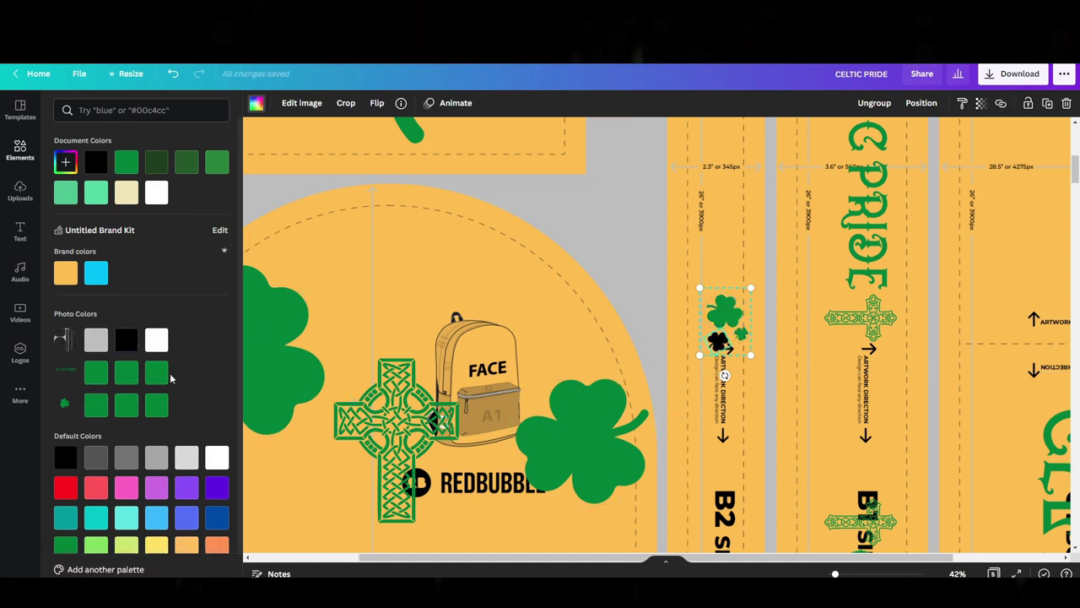
left_click(94, 411)
Nudge the green shamrock cluster within the B2 side panel and place two duplicates of it directly above.
left_click_drag(718, 321, 724, 331)
key("ctrl+d")
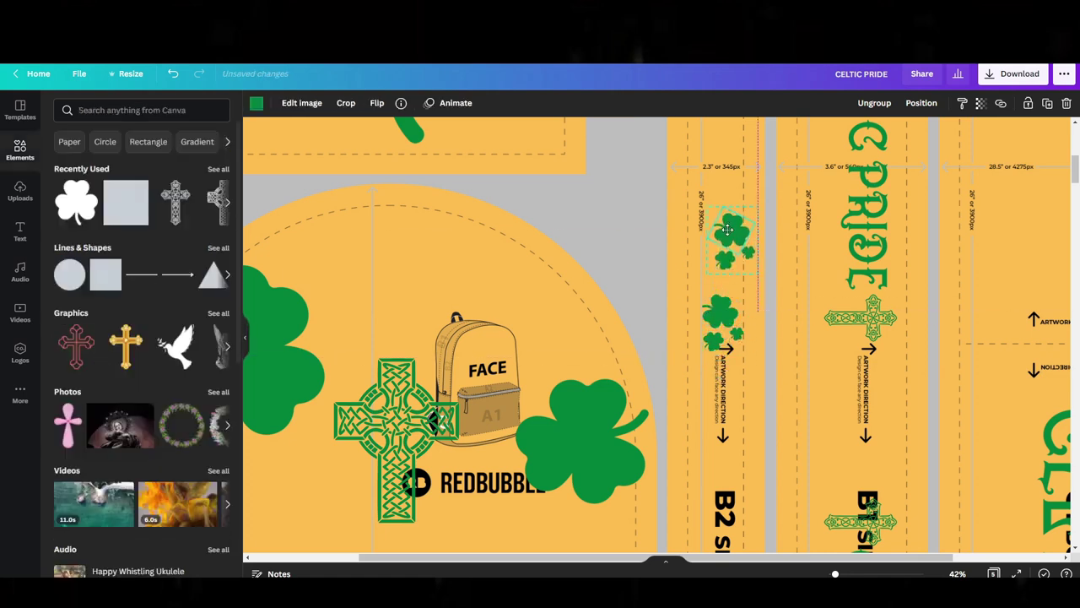
key("ctrl+d")
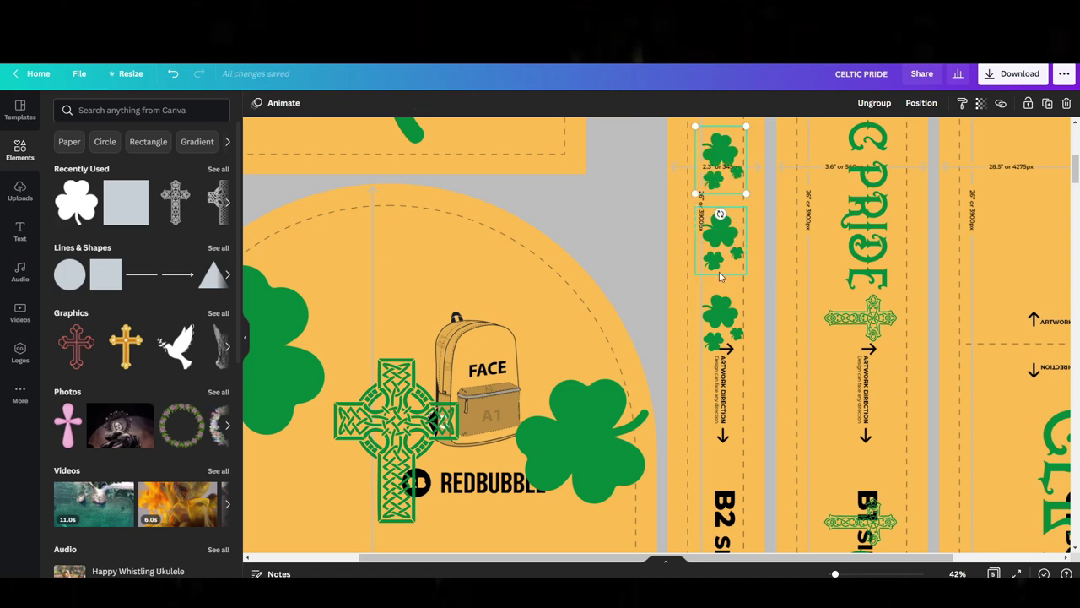
Add three more shamrock cluster duplicates to continue the column to the upper end of the B2 side panel.
scroll(720, 276, "up", 2)
left_click(720, 329)
key("ctrl+d")
left_click_drag(717, 329, 718, 326)
scroll(713, 305, "up", 2)
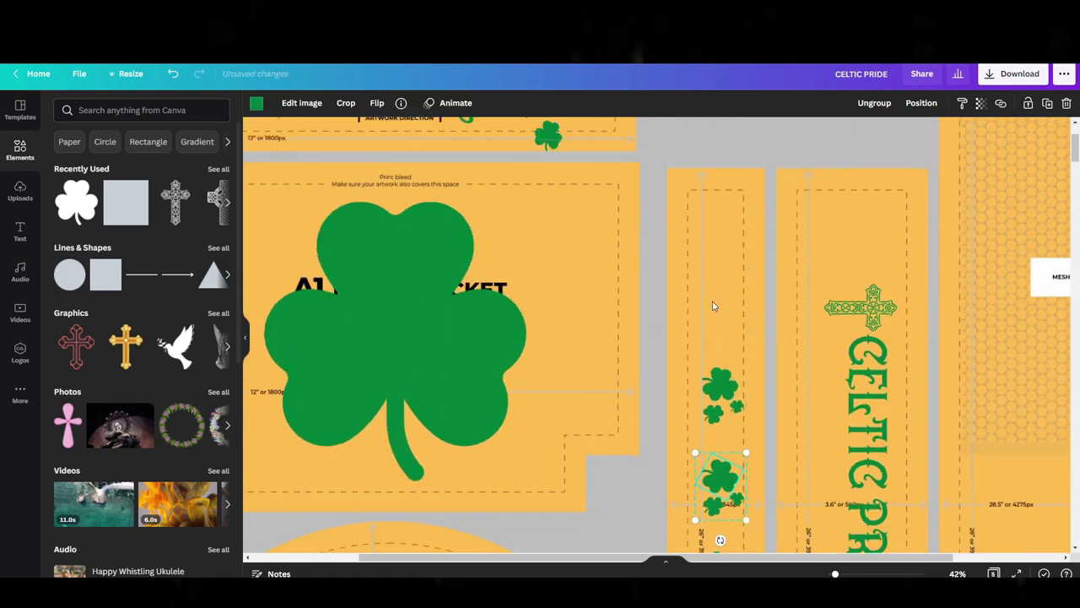
key("ctrl+d")
left_click(711, 338)
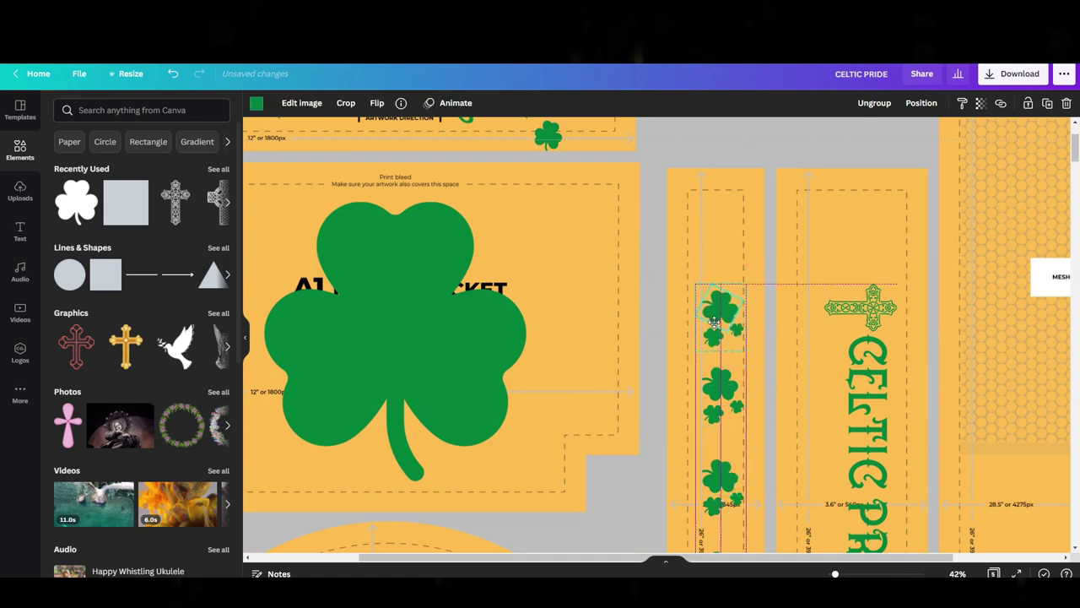
key("ctrl+d")
left_click_drag(724, 141, 720, 217)
Duplicate the lowest shamrock cluster three times, continuing the column downward over the B2 SIDE PANEL label.
scroll(715, 280, "down", 10)
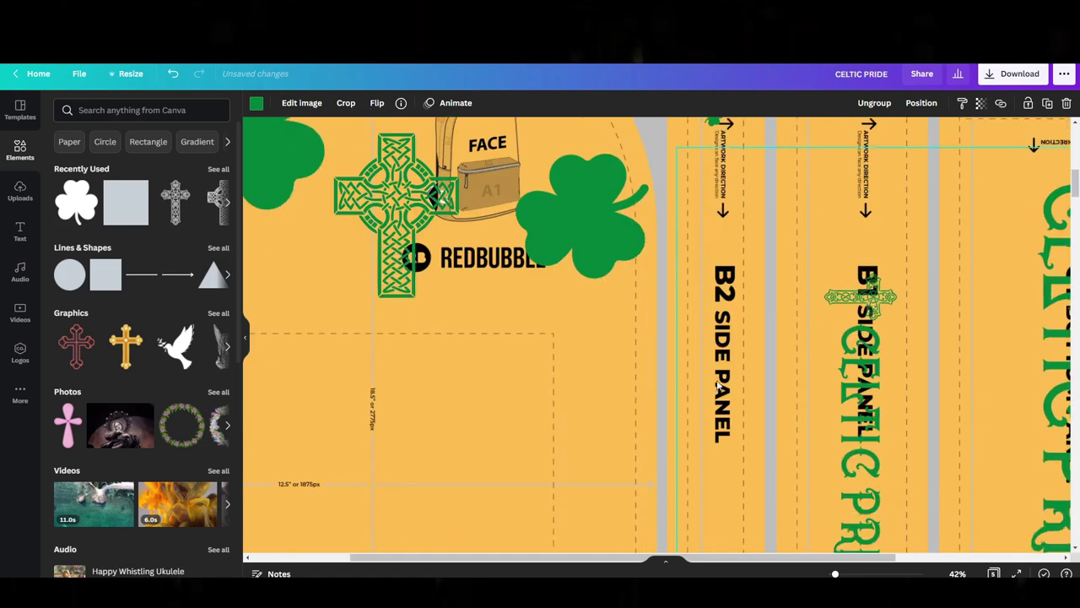
scroll(720, 307, "up", 5)
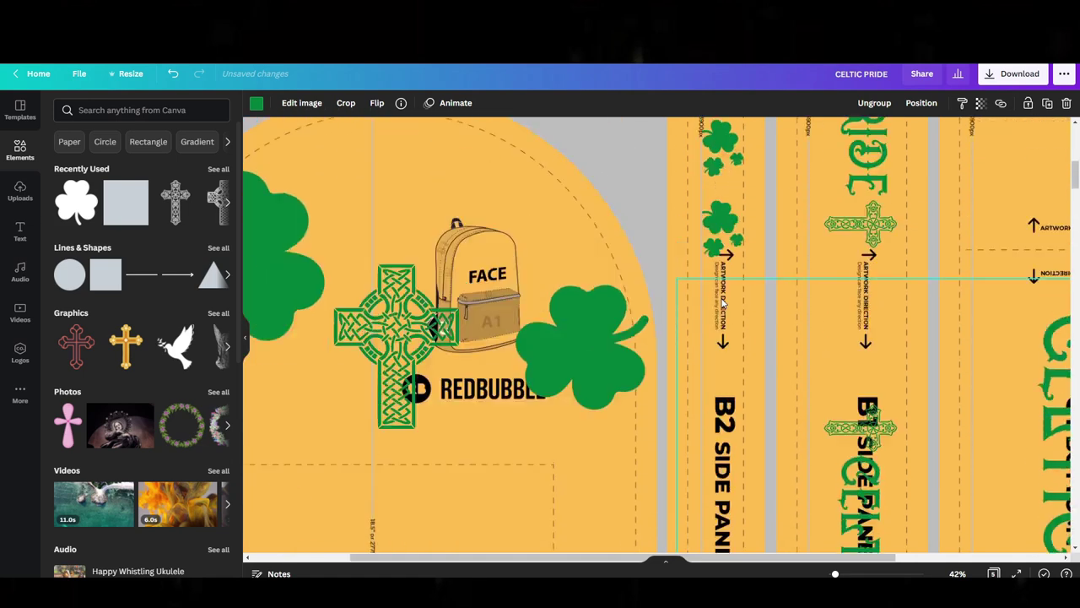
scroll(725, 299, "up", 3)
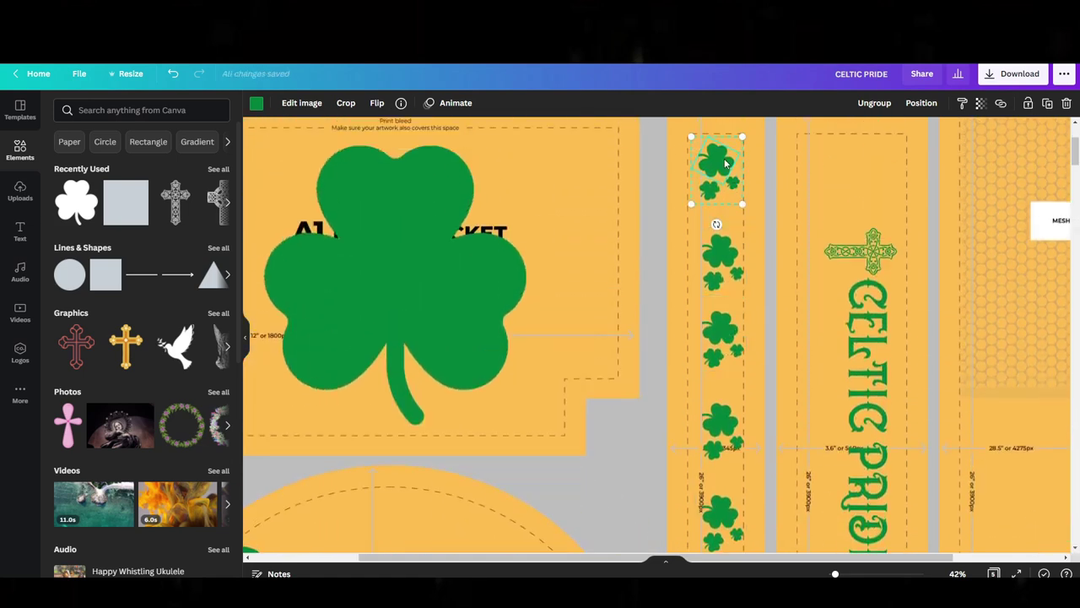
scroll(719, 379, "down", 4)
left_click(717, 369)
scroll(717, 369, "down", 3)
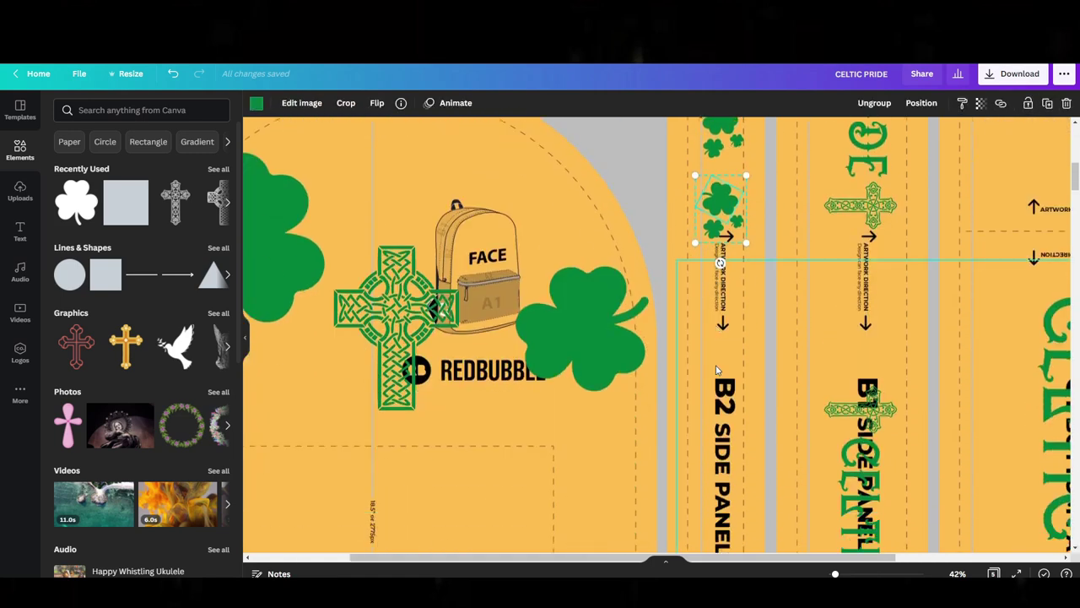
key("ctrl+d")
left_click_drag(728, 216, 726, 372)
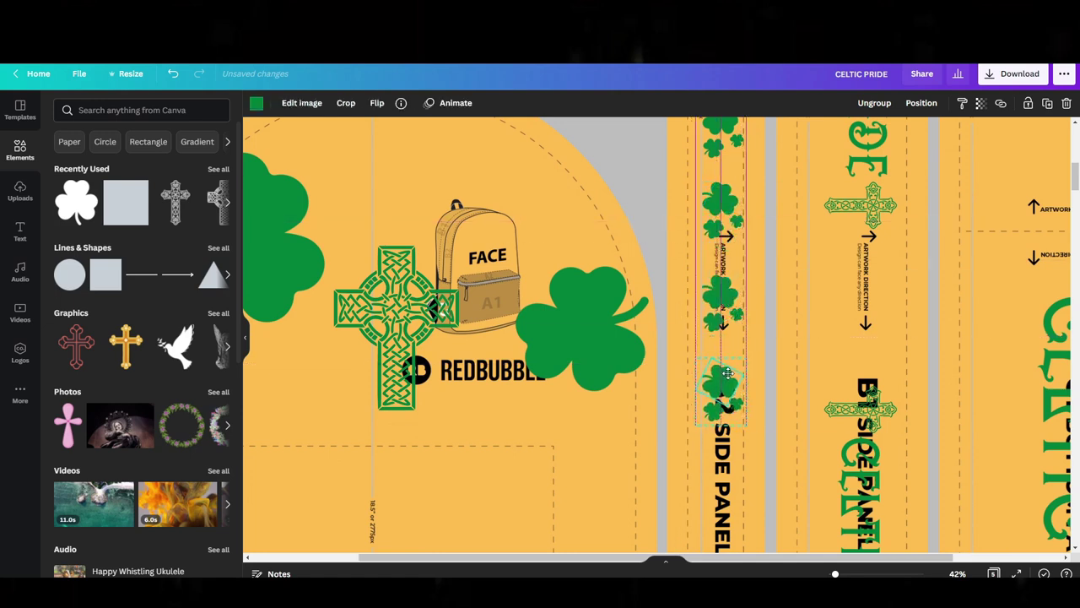
scroll(727, 372, "down", 3)
key("ctrl+d")
left_click_drag(675, 330, 724, 304)
scroll(721, 253, "down", 3)
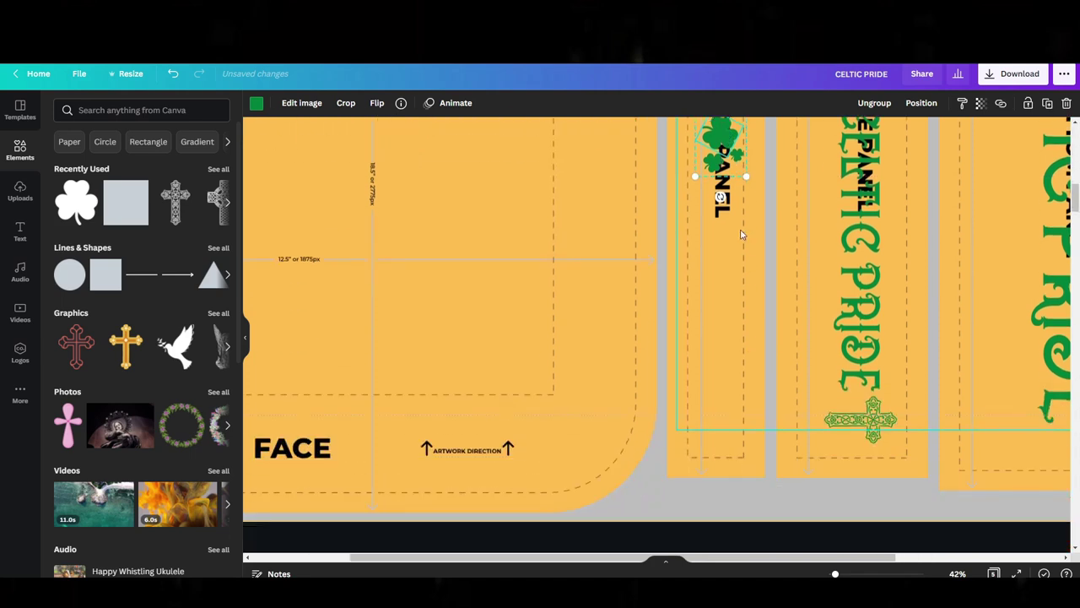
Place three more shamrock clusters down the B2 side panel, from the label's end to the panel's lower edge.
left_click_drag(654, 360, 724, 248)
key("ctrl+v")
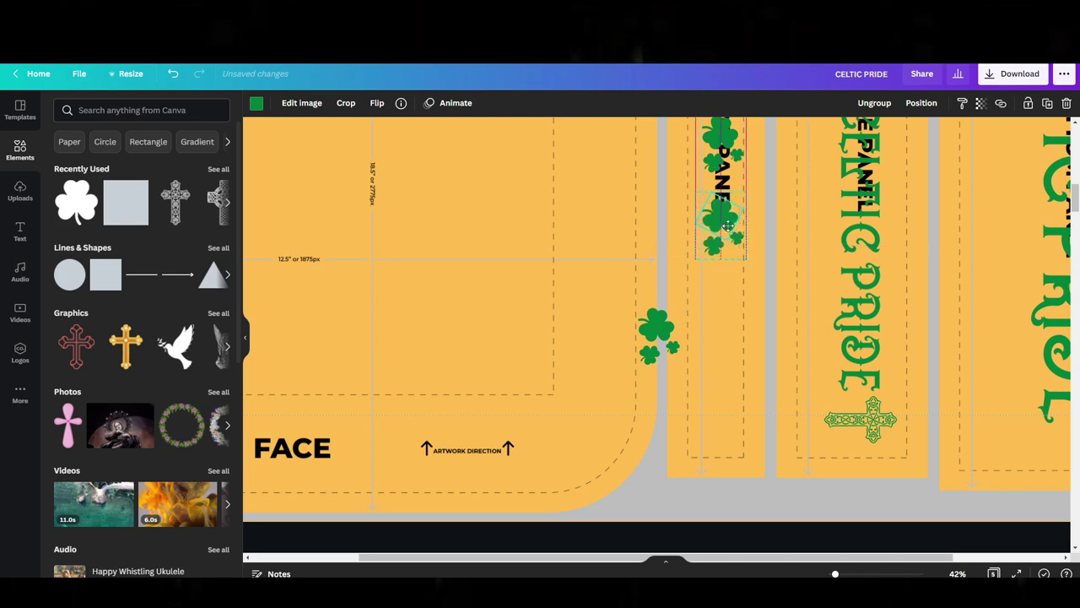
left_click_drag(660, 340, 716, 421)
key("ctrl+v")
left_click_drag(657, 333, 709, 319)
Adjust the positions of the last two shamrock clusters at the lower end of the B2 side panel to even the spacing.
scroll(661, 487, "up", 3)
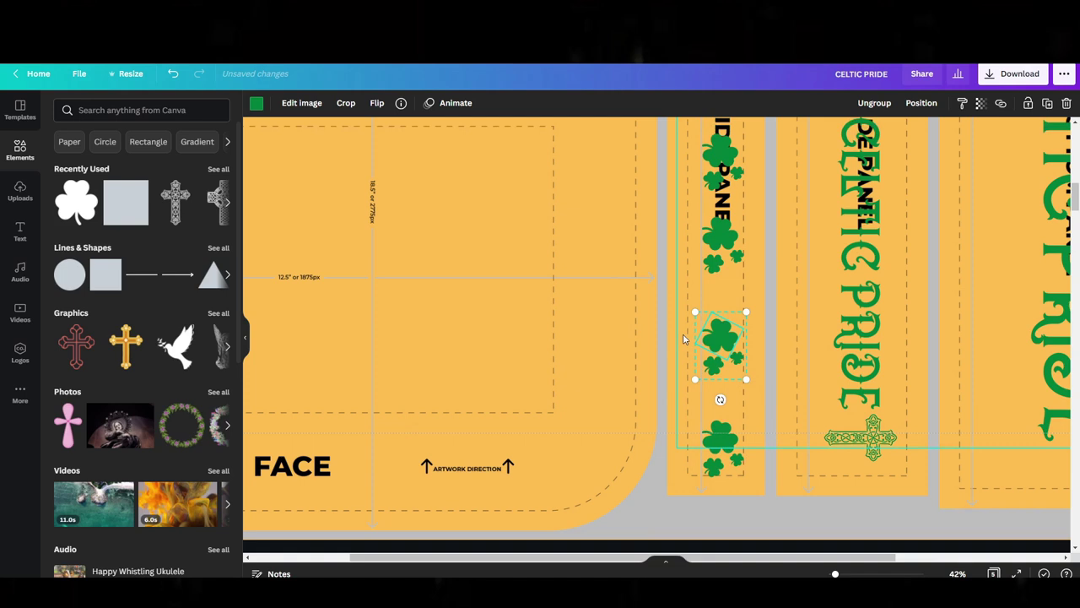
scroll(661, 487, "up", 3)
scroll(630, 471, "down", 5)
left_click_drag(714, 414, 720, 418)
left_click_drag(718, 521, 715, 499)
scroll(717, 422, "up", 5)
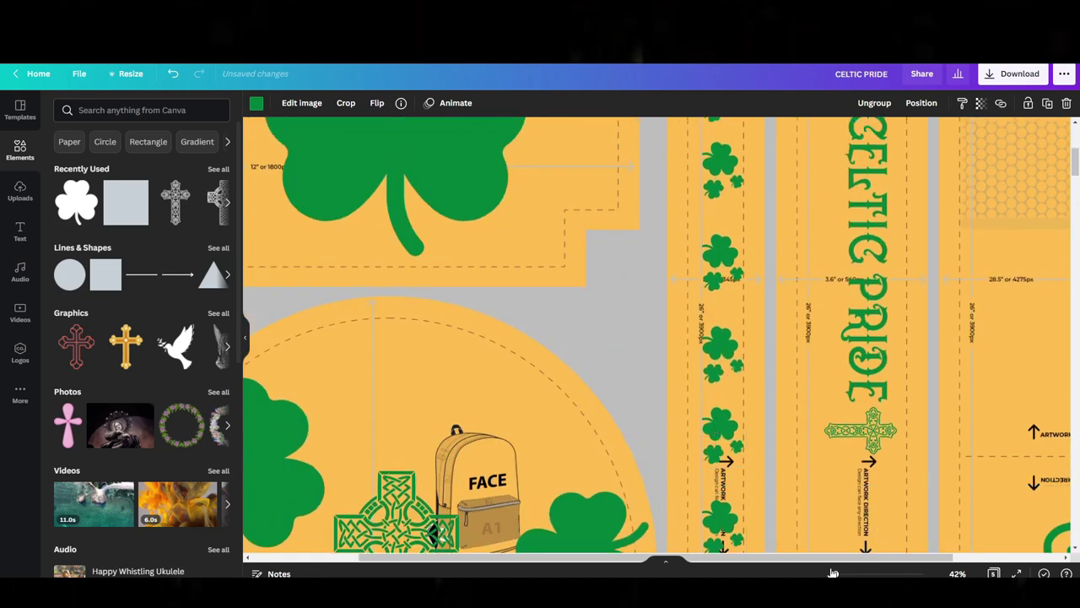
left_click_drag(835, 573, 830, 574)
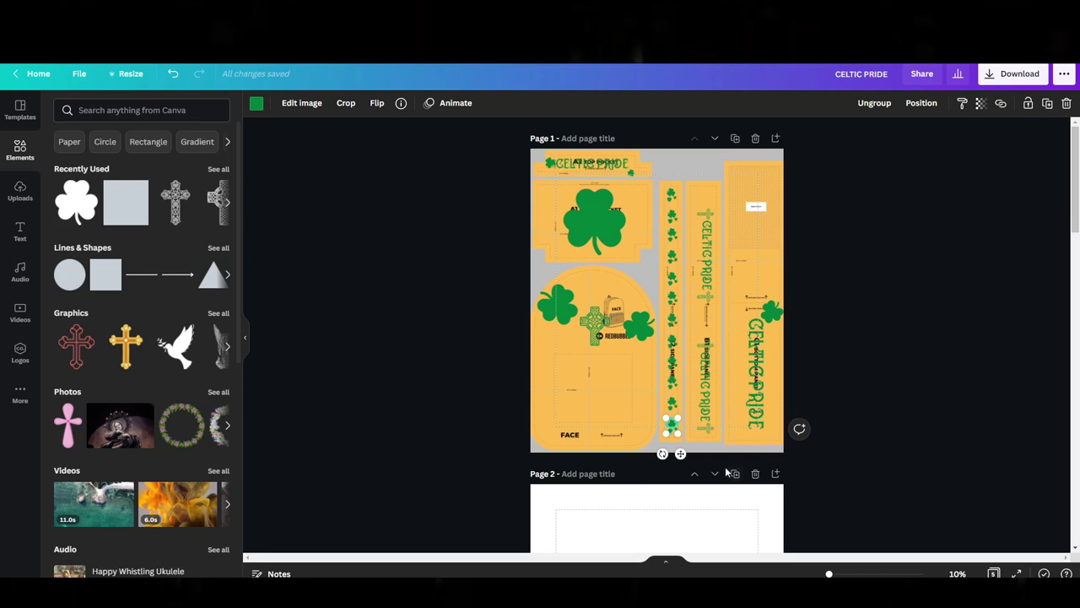
Duplicate the shamrock on the C1 bottom panel and place the rotated copy in the panel's lower left corner.
left_click(820, 428)
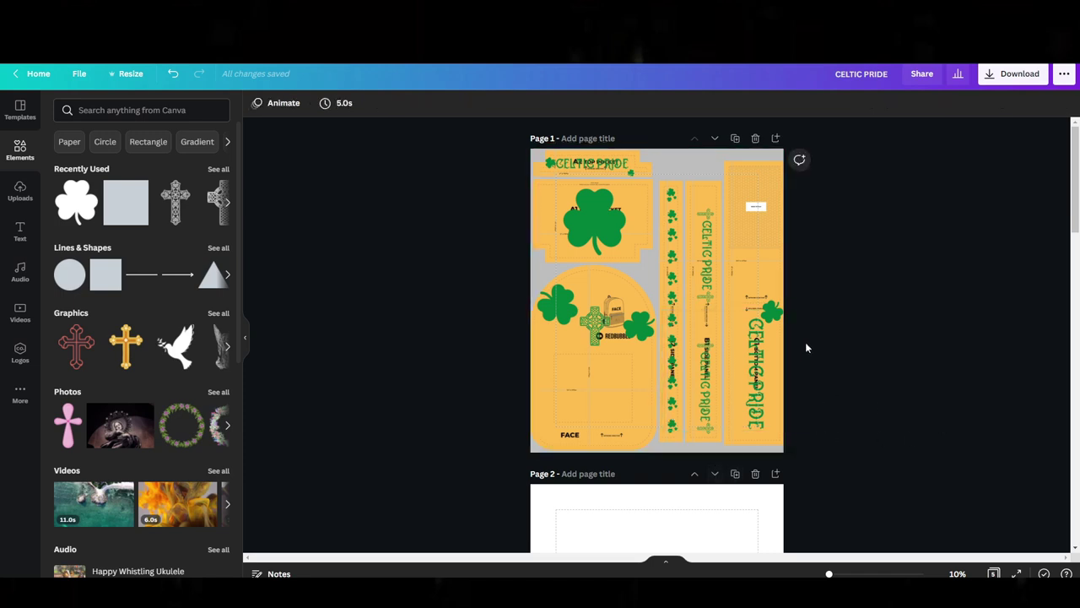
left_click(770, 329)
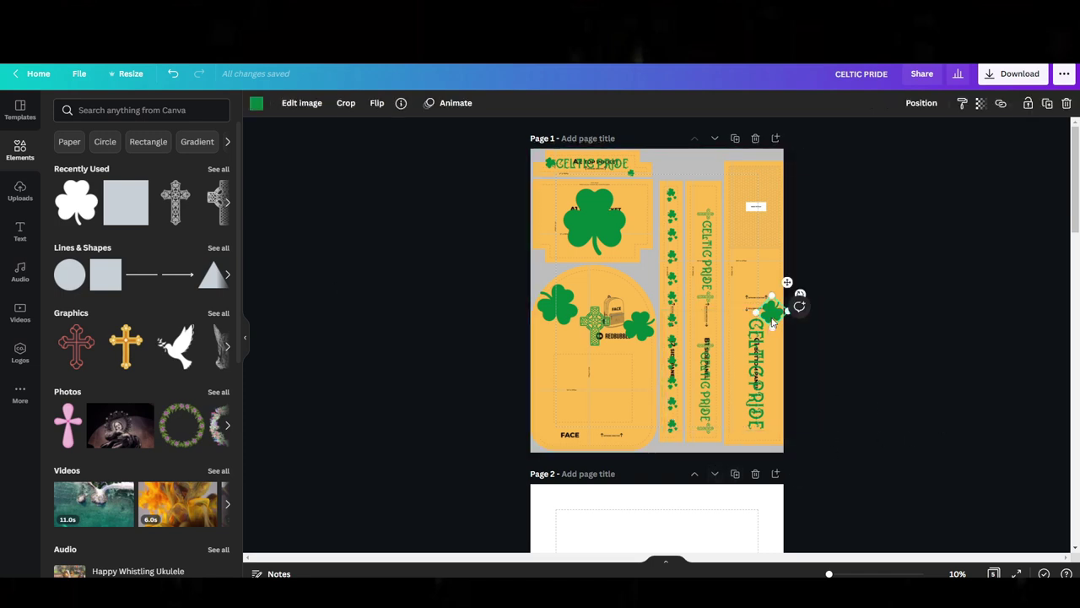
left_click_drag(788, 283, 710, 469)
left_click_drag(748, 433, 739, 431)
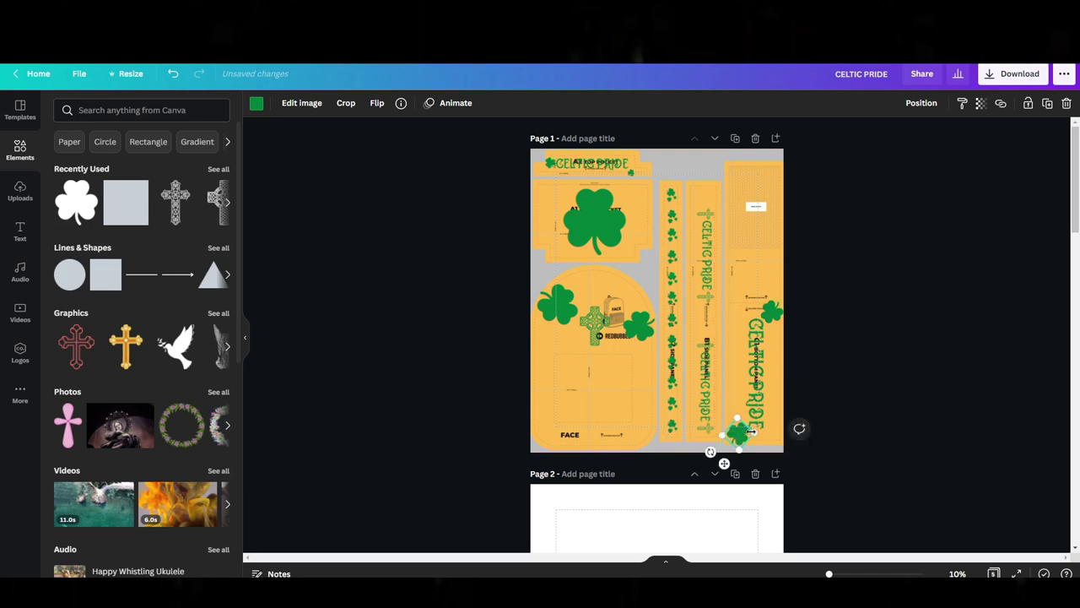
left_click(841, 389)
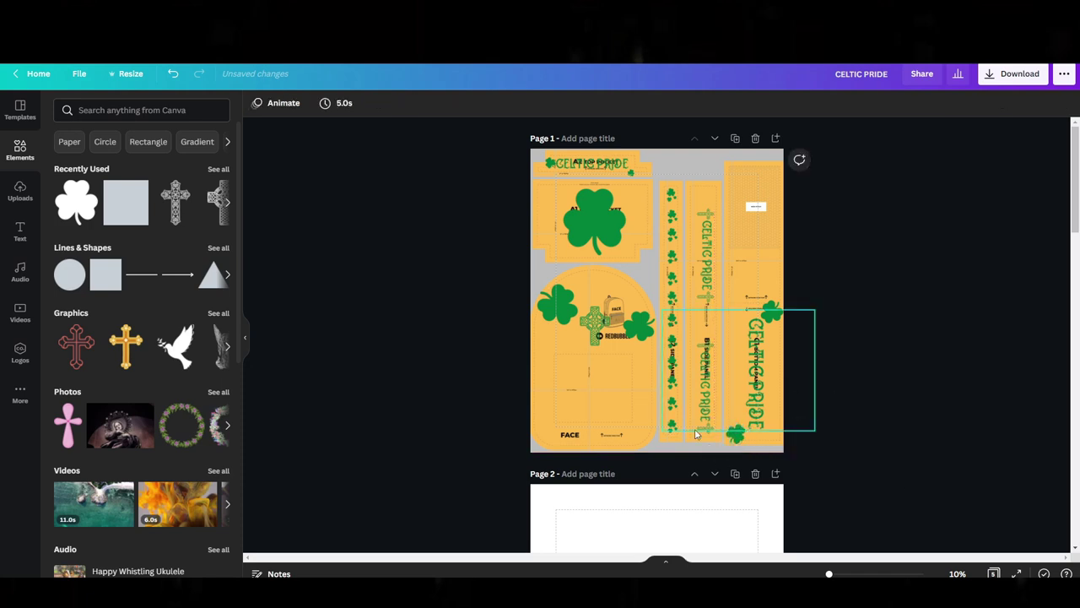
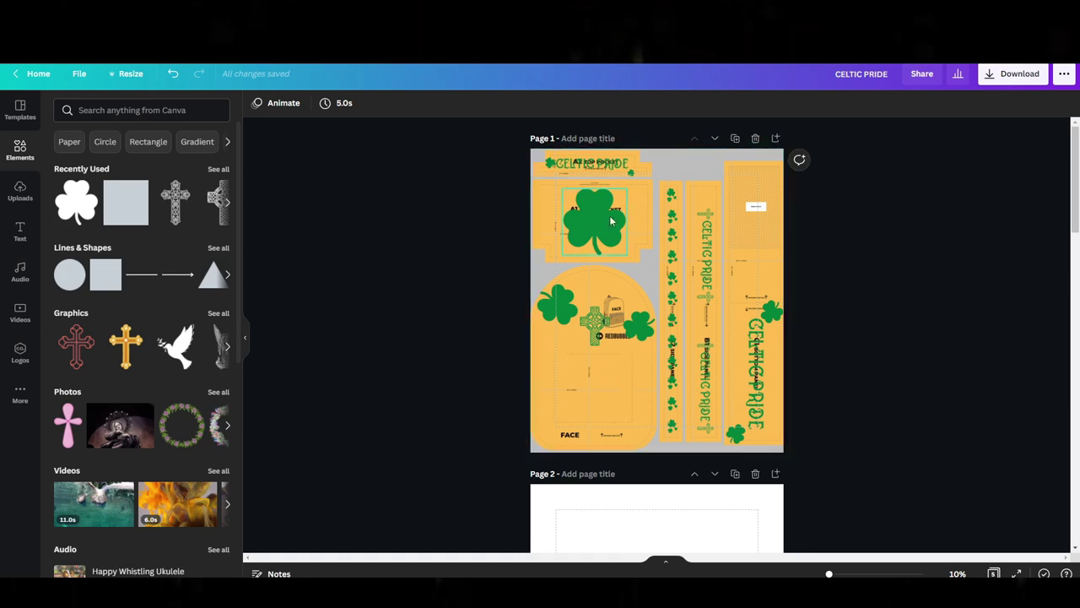
Add a new black shamrock, enlarge and rotate it, and place it over the lower half of the face panel.
left_click(76, 203)
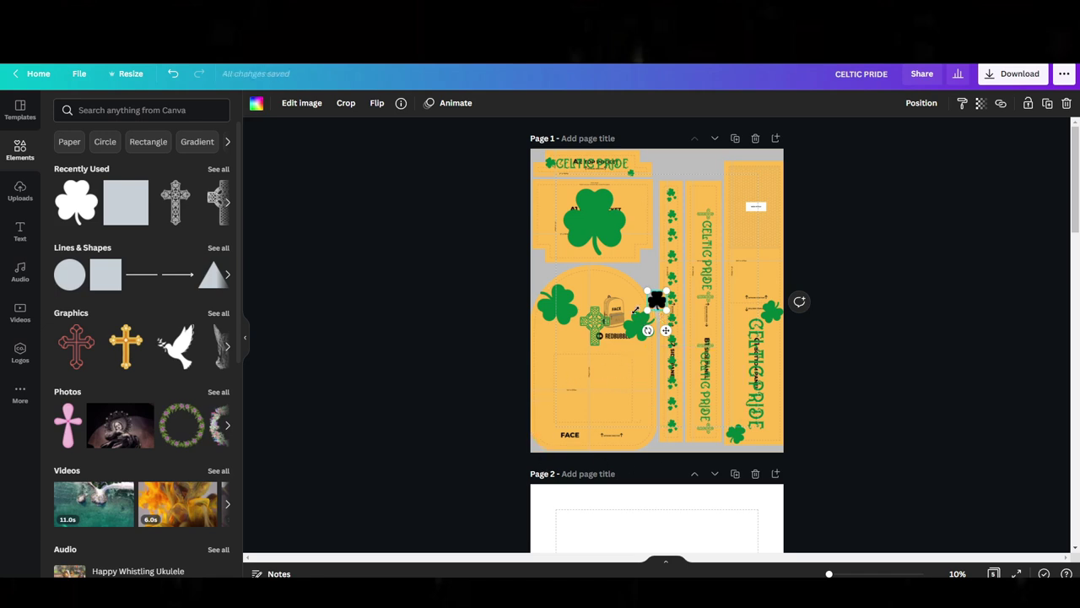
left_click_drag(647, 329, 688, 472)
left_click_drag(655, 399, 597, 400)
left_click_drag(610, 295, 605, 368)
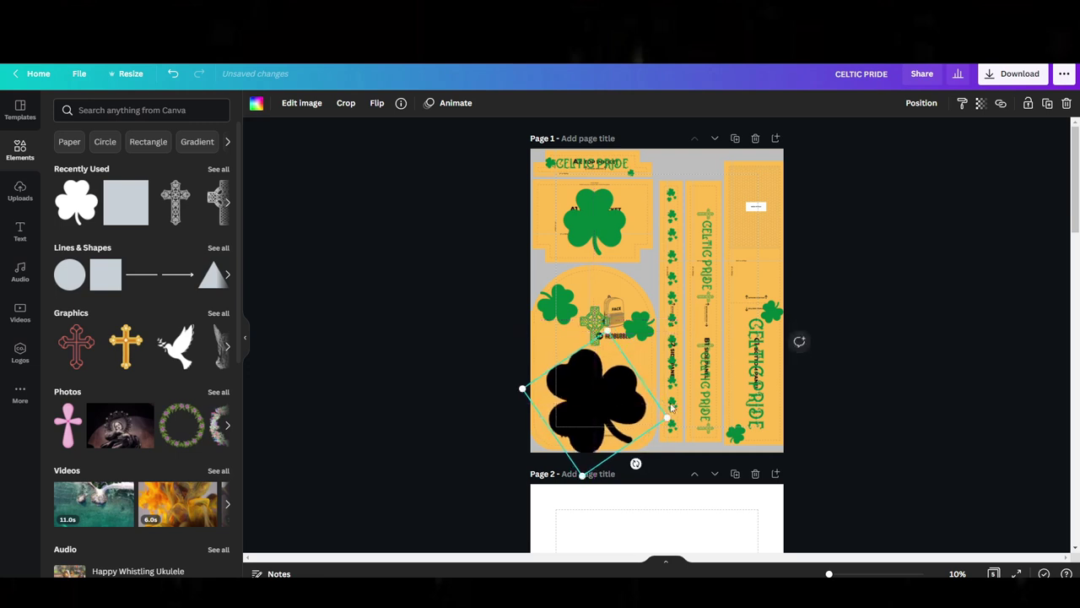
left_click_drag(612, 428, 626, 427)
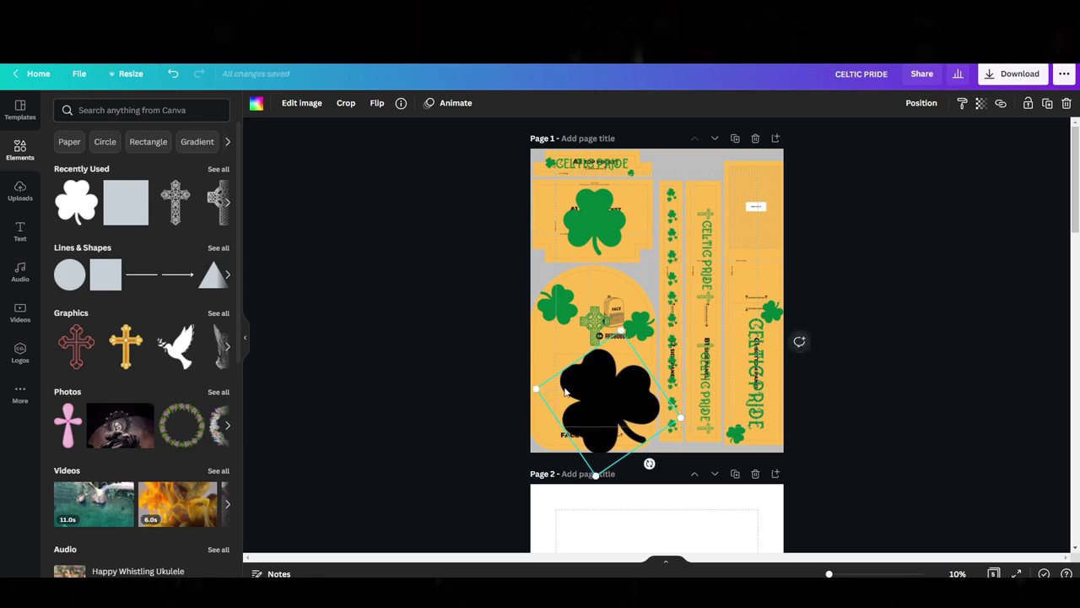
Offset a duplicate of the large black shamrock, colour it the design's green and enlarge it slightly.
left_click_drag(581, 392, 572, 402)
left_click(256, 103)
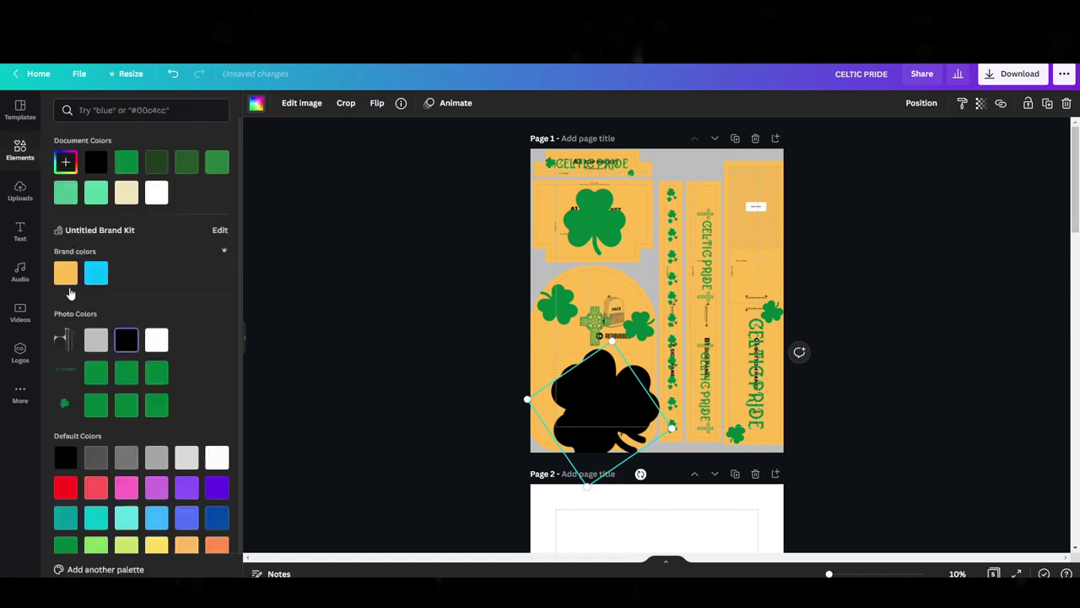
left_click(97, 405)
left_click_drag(606, 395, 627, 322)
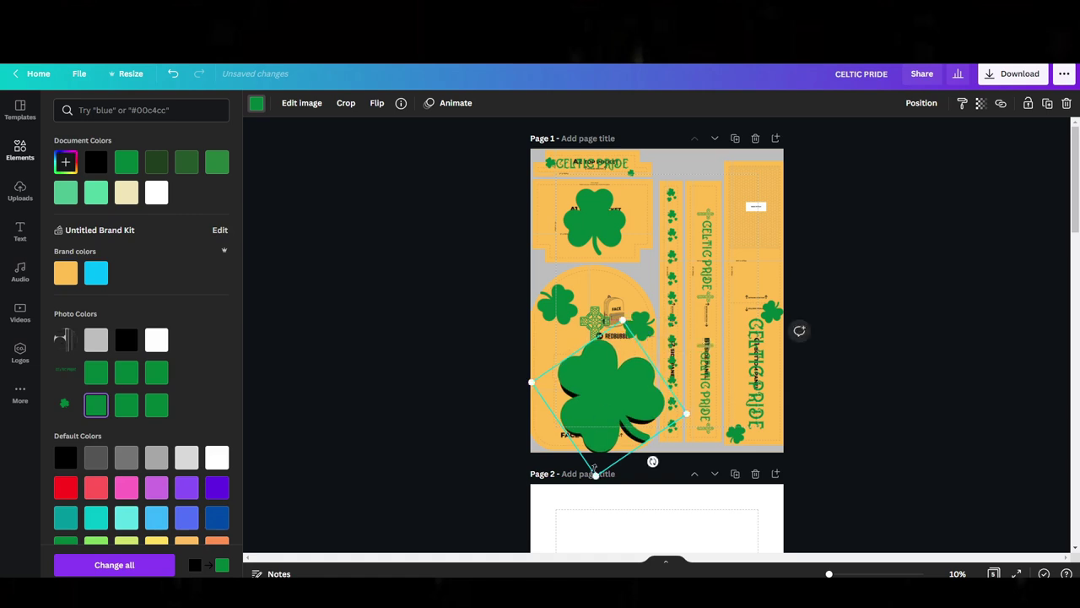
mouse_move(597, 478)
left_mouse_down()
mouse_move(604, 491)
mouse_move(594, 483)
left_mouse_up()
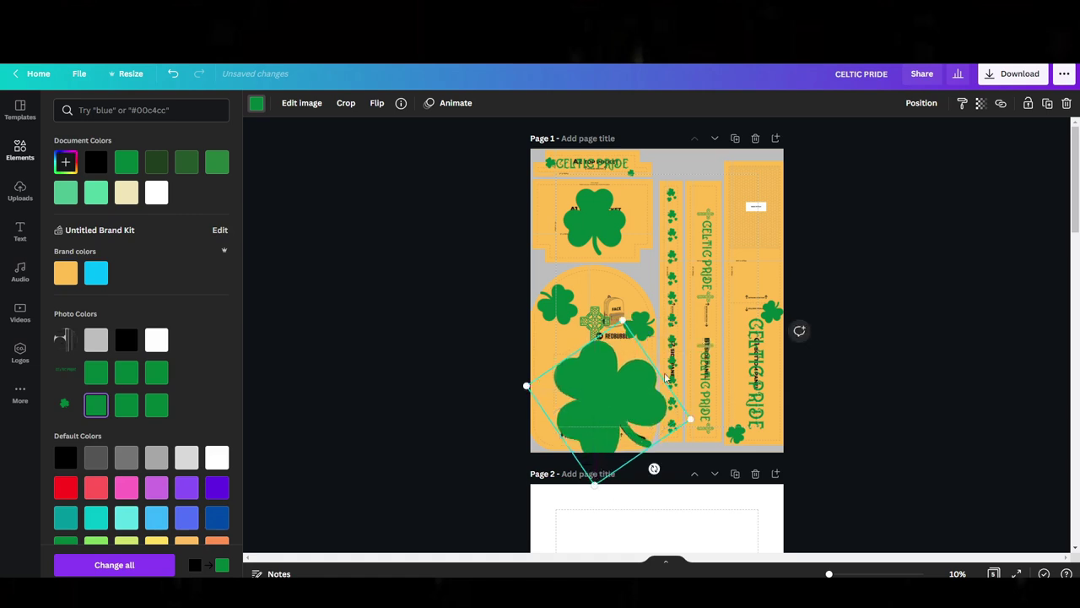
Send the large green shamrock behind the black one and centre the black shamrock over it as an outlined pair.
left_click(921, 103)
left_click(869, 140)
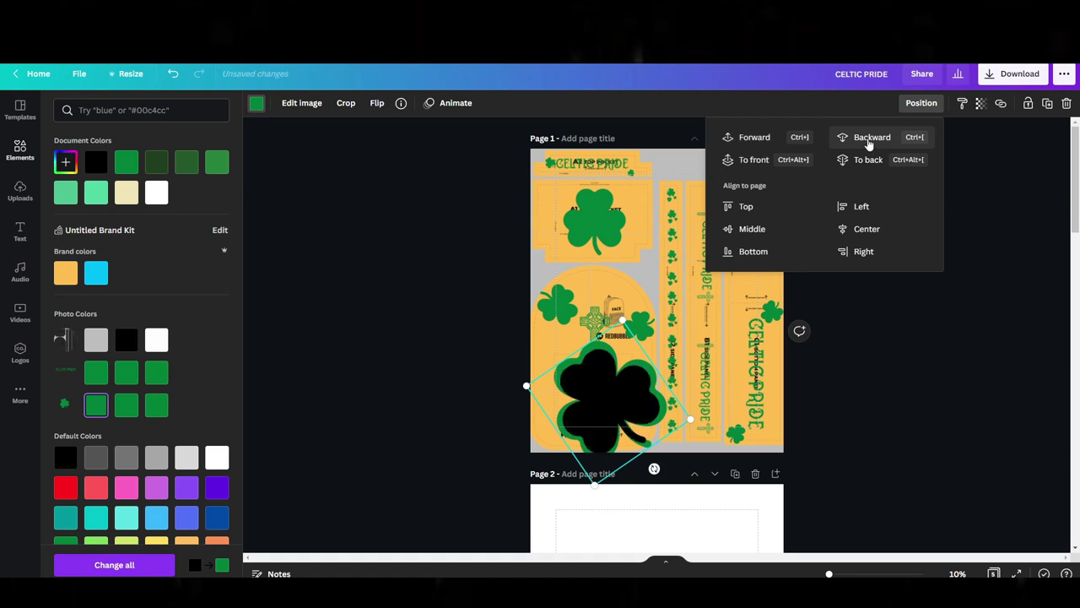
left_click_drag(624, 320, 631, 346)
left_click(594, 415)
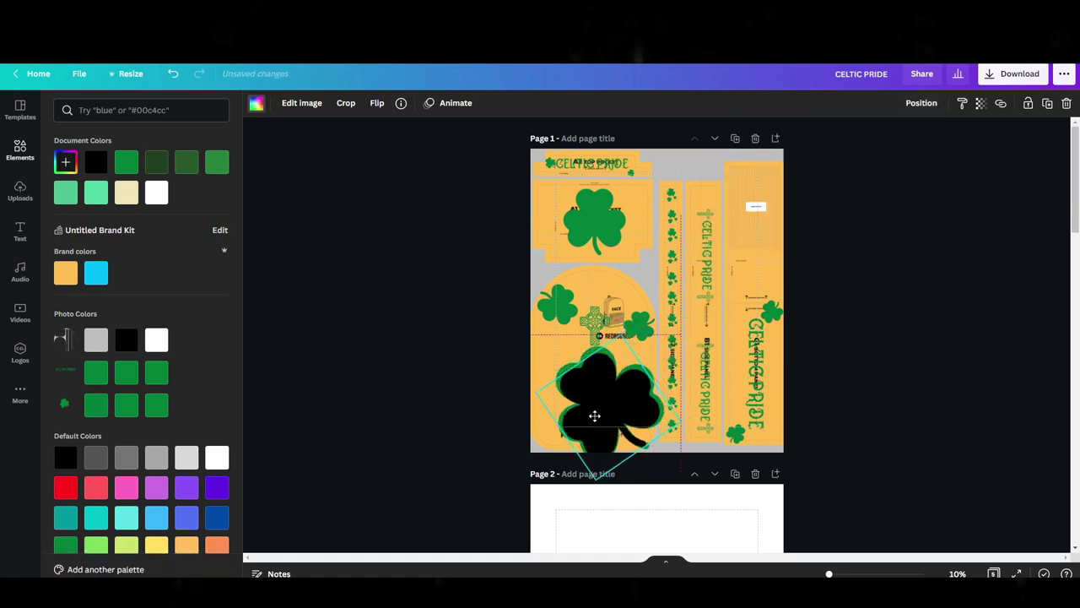
left_click_drag(595, 415, 595, 414)
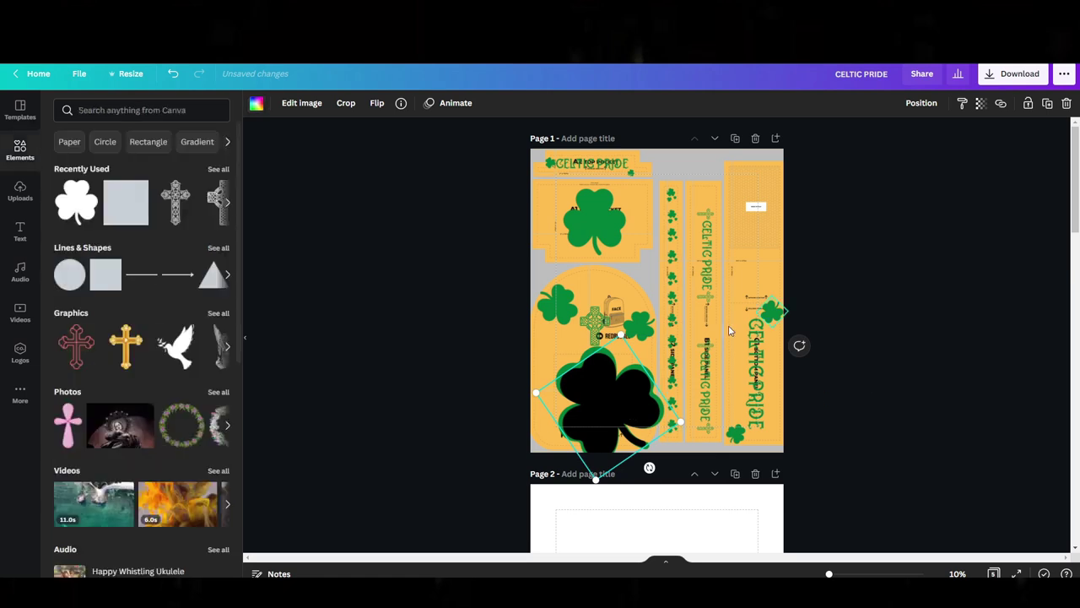
left_click(909, 405)
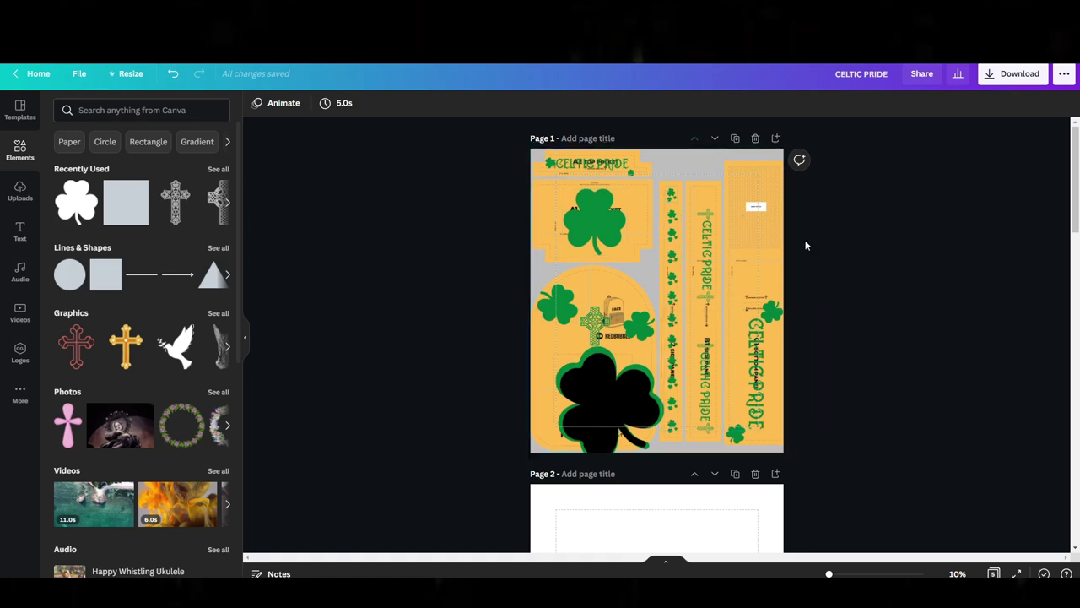
Copy the small shamrock cluster from the B2 side panel to two spots near the top of the face panel.
left_click(668, 201)
left_click_drag(671, 198, 679, 319)
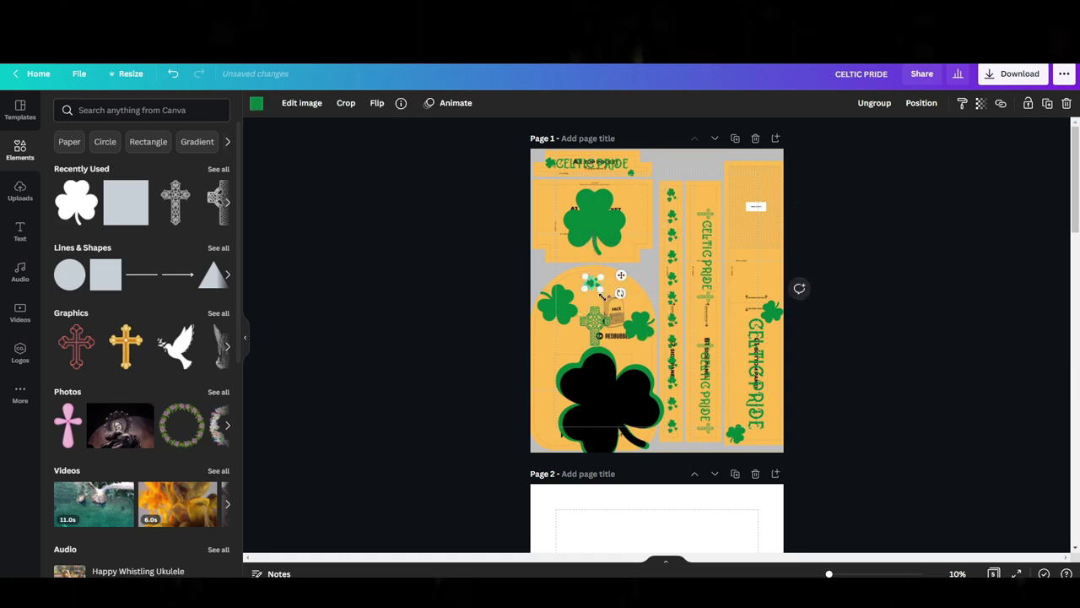
left_click_drag(627, 290, 626, 291)
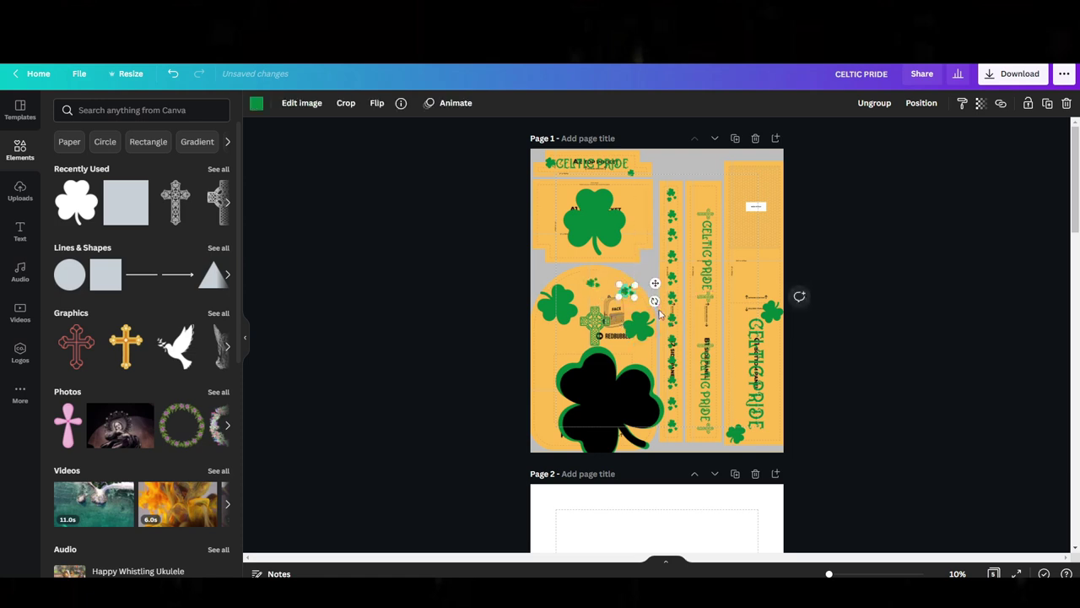
Duplicate the small cluster onto three more spots on the face: two down the left side and one below the right shamrock.
scroll(627, 291, "up", 5)
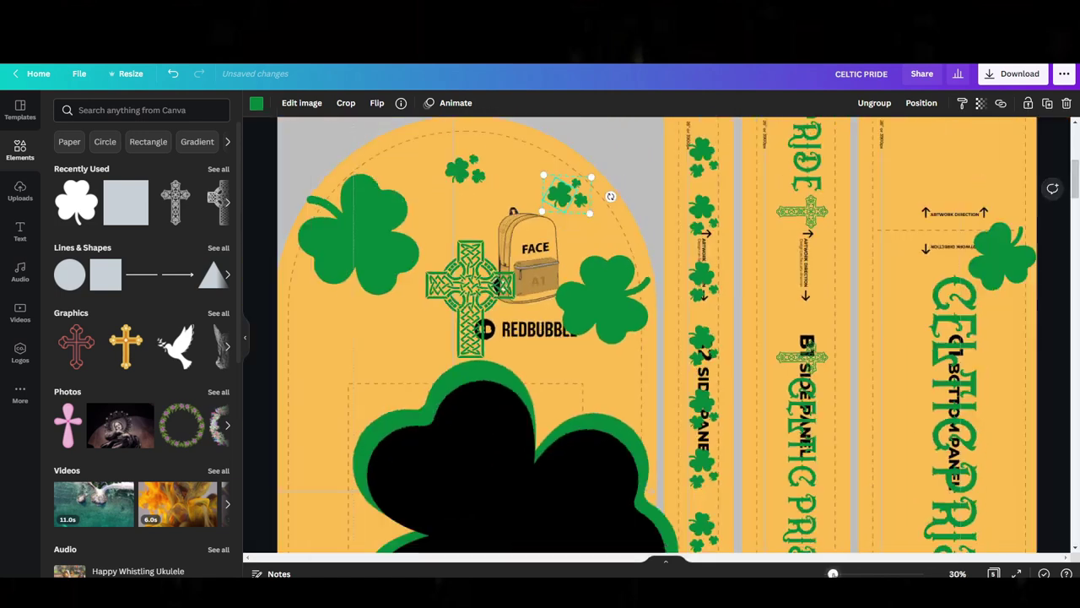
key("ctrl+d")
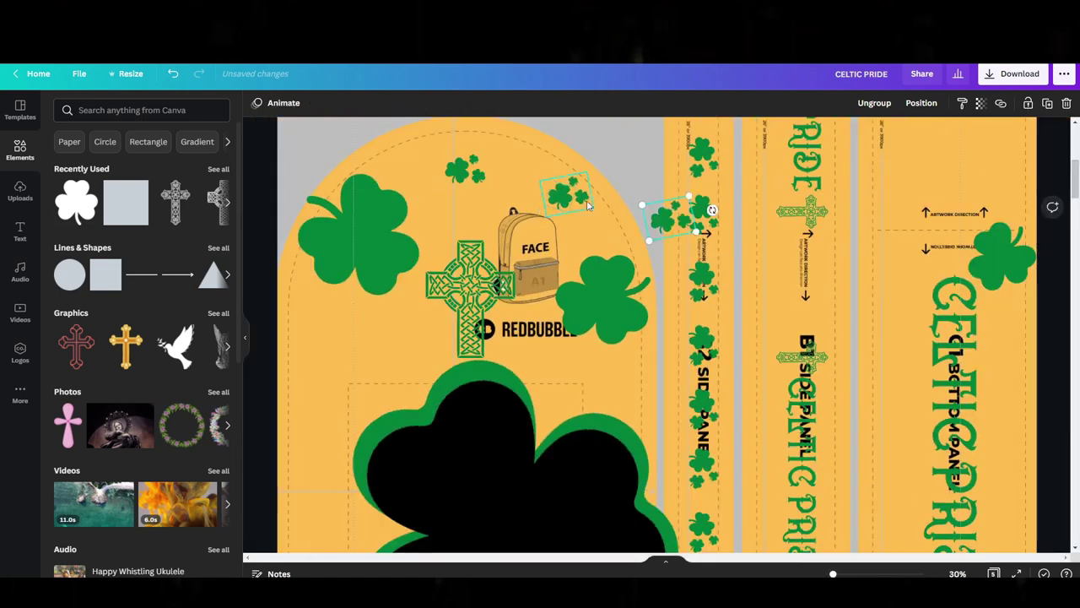
left_click_drag(646, 222, 316, 342)
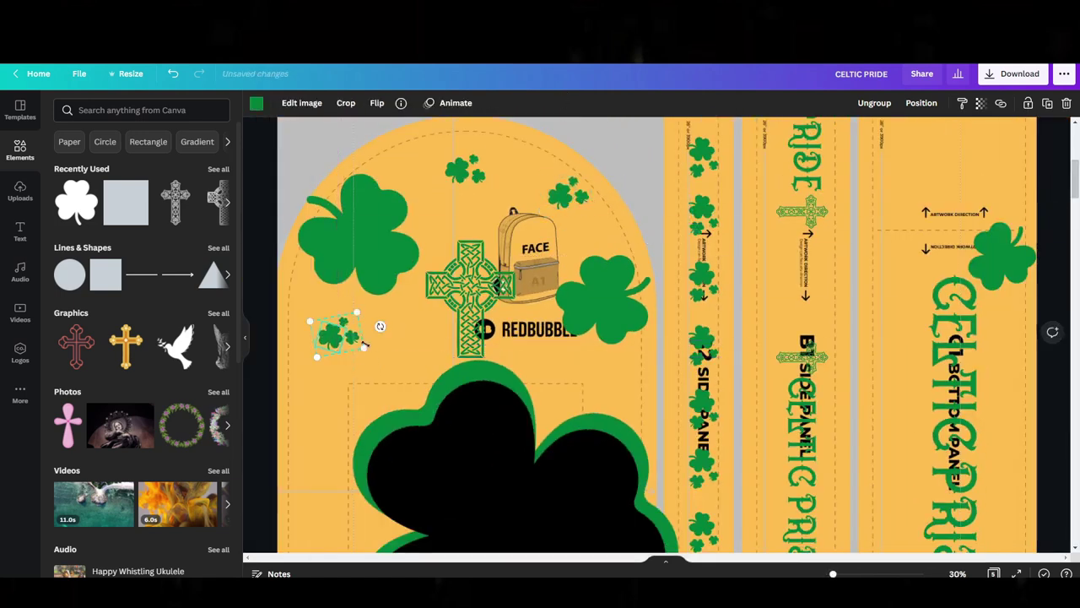
key("ctrl+d")
left_click_drag(506, 363, 318, 408)
key("ctrl+d")
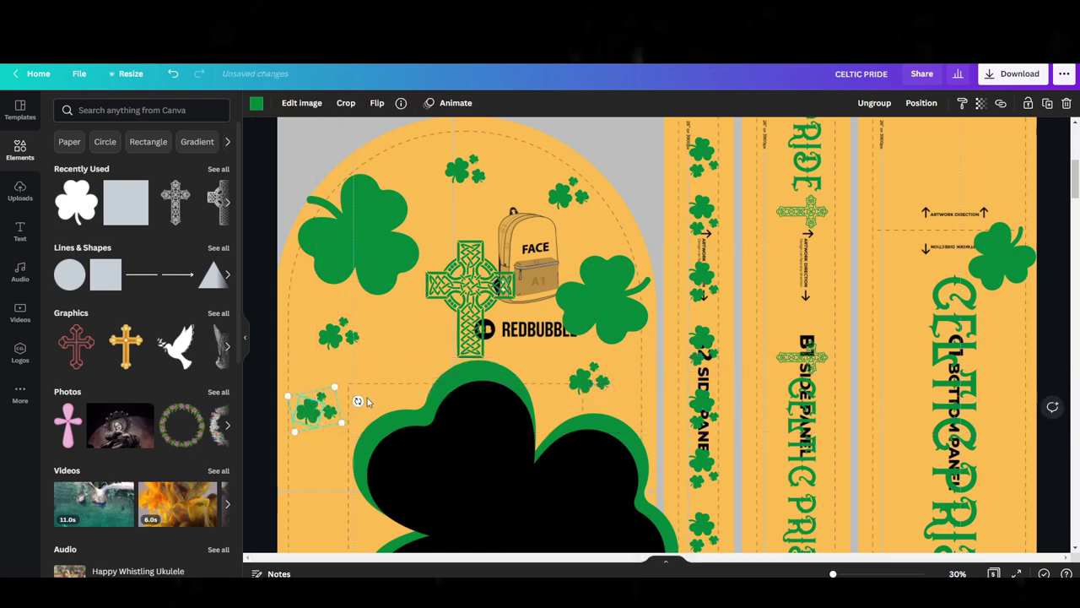
Place further rotated shamrock clusters at the face panel's lower left corner and the A1 pocket's lower right corner.
scroll(309, 400, "up", 2)
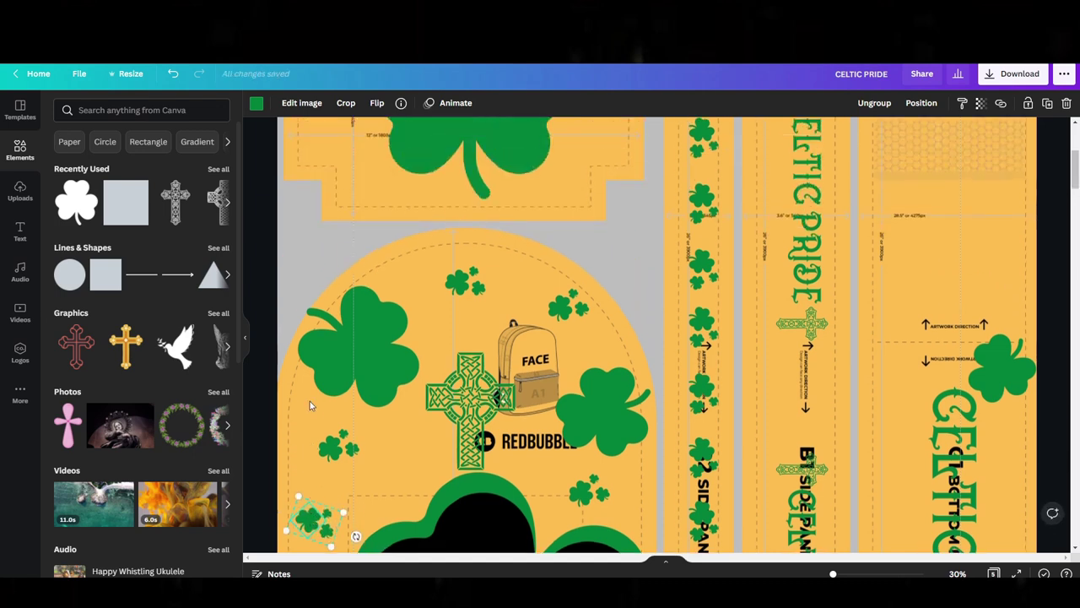
scroll(310, 401, "down", 4)
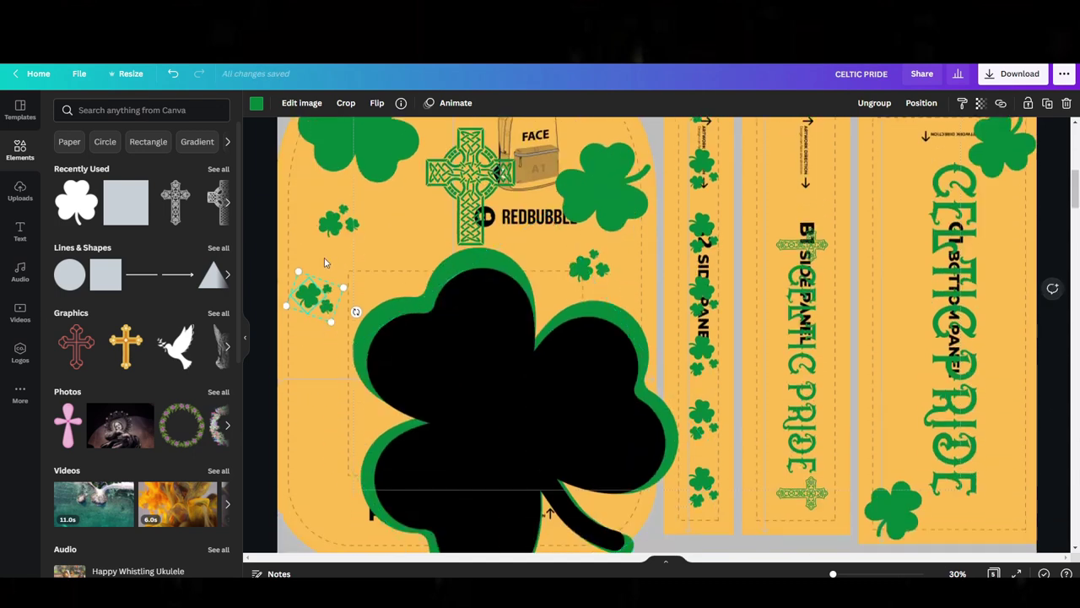
left_click_drag(329, 309, 276, 531)
left_click_drag(359, 523, 631, 343)
scroll(599, 380, "up", 5)
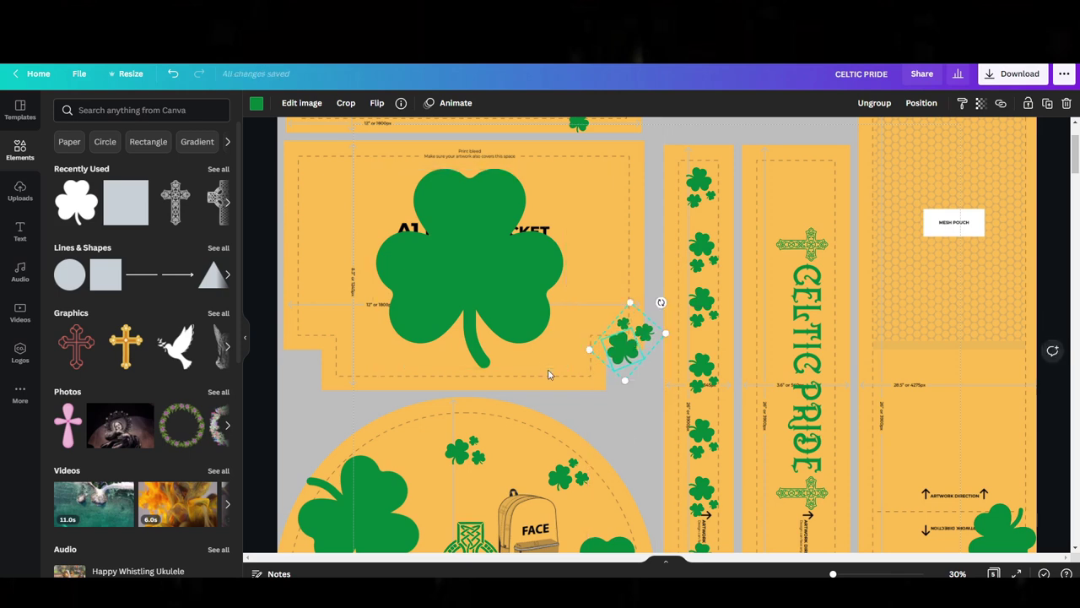
Search the elements for "clover" and insert the green three-leaf clover with the long curved stem.
scroll(769, 430, "down", 5)
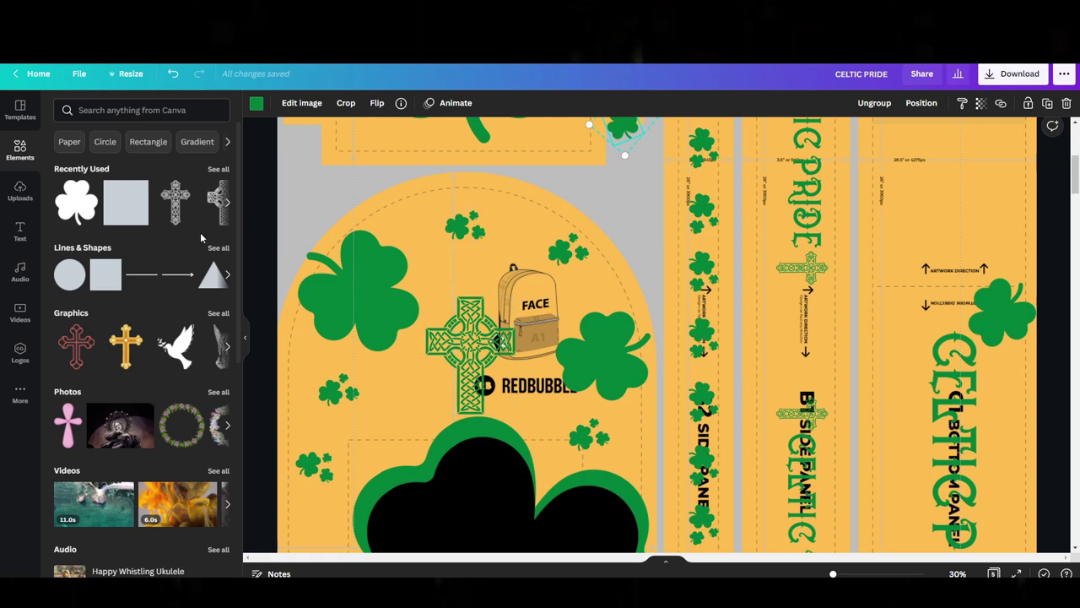
left_click(110, 110)
type("clover")
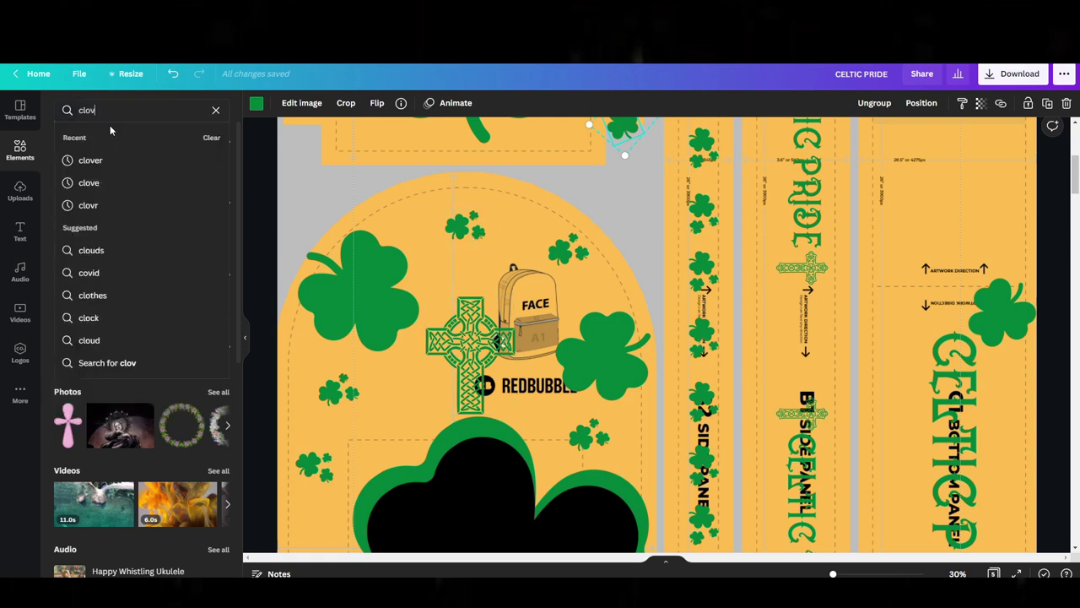
key("Return")
scroll(185, 296, "down", 2)
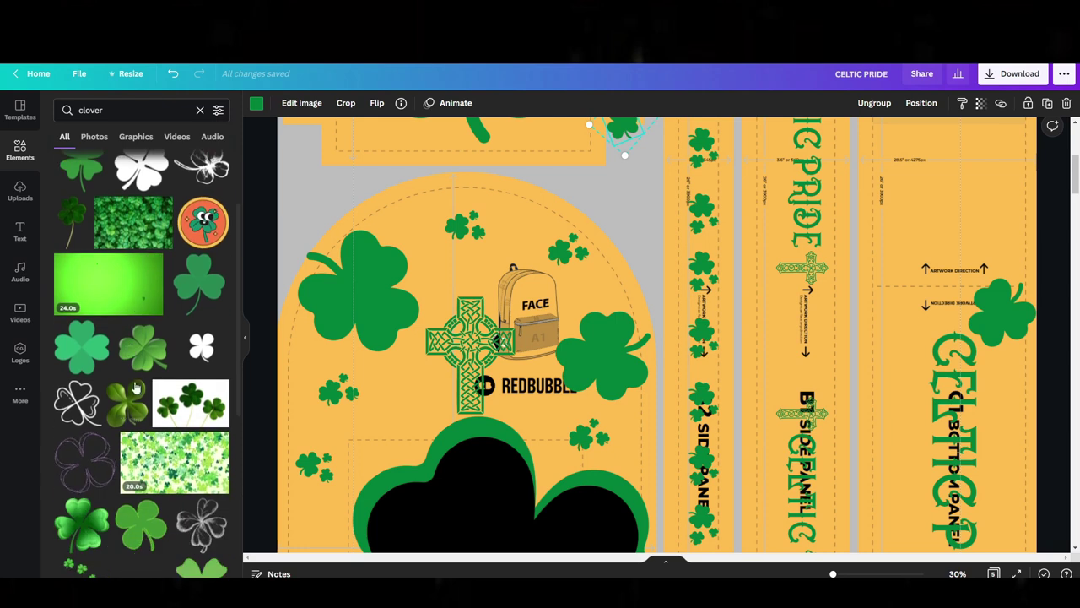
left_click(187, 291)
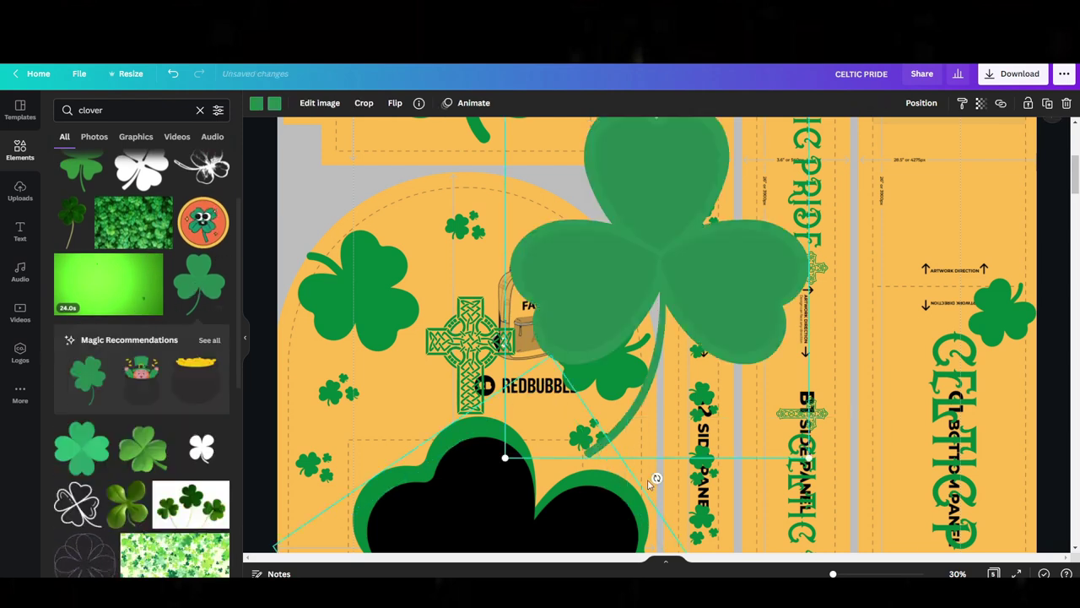
Shrink and rotate the clover near the top of the face panel, then place a rotated copy at the panel's left edge.
left_click_drag(726, 479, 537, 200)
left_click_drag(563, 164, 547, 155)
left_click_drag(529, 200, 295, 354)
left_click_drag(312, 309, 244, 375)
left_click_drag(307, 354, 310, 358)
Duplicate the small clover again and place the rotated copy at the upper end of the B1 side panel.
scroll(457, 344, "up", 3)
left_click_drag(536, 199, 439, 194)
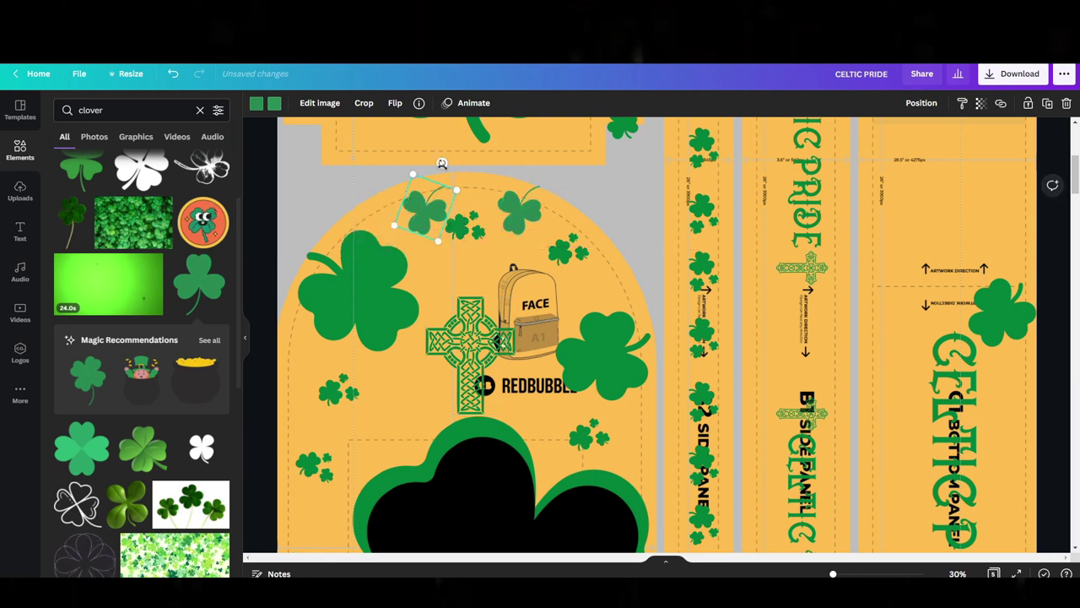
left_click(369, 222, "shift")
left_click(506, 185)
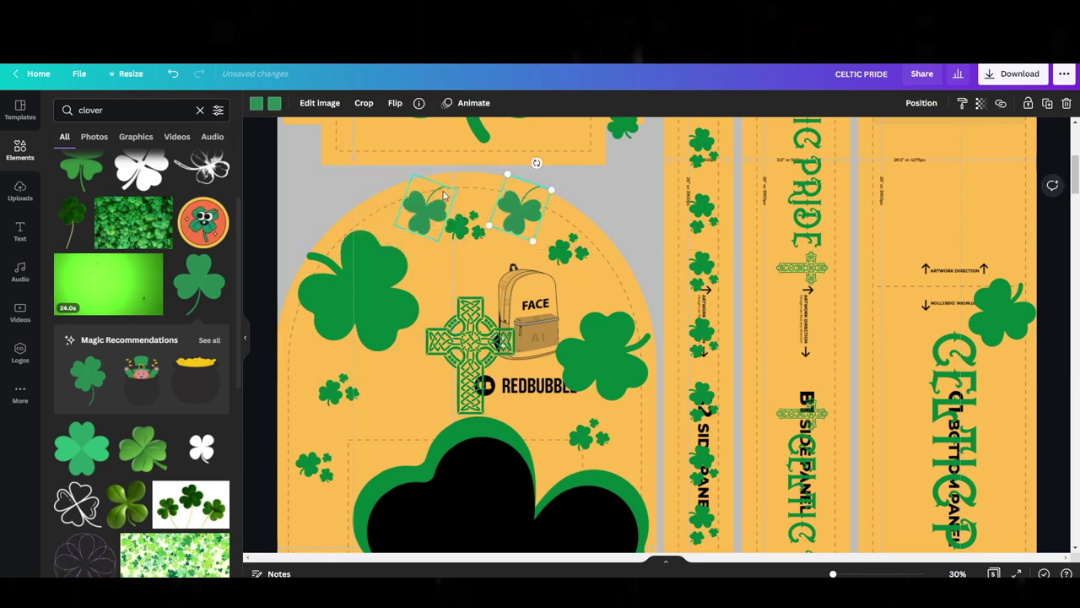
left_click_drag(439, 163, 425, 278)
left_click_drag(430, 198, 785, 270)
scroll(793, 422, "up", 5)
left_click_drag(777, 334, 741, 253)
left_click_drag(776, 275, 785, 217)
left_click(327, 262)
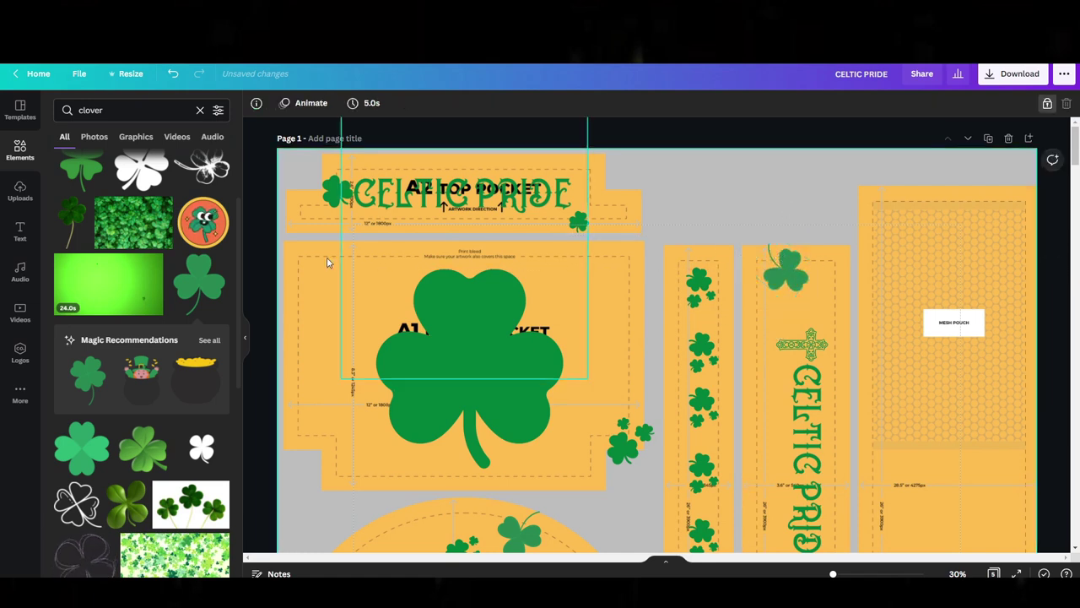
scroll(881, 322, "down", 6)
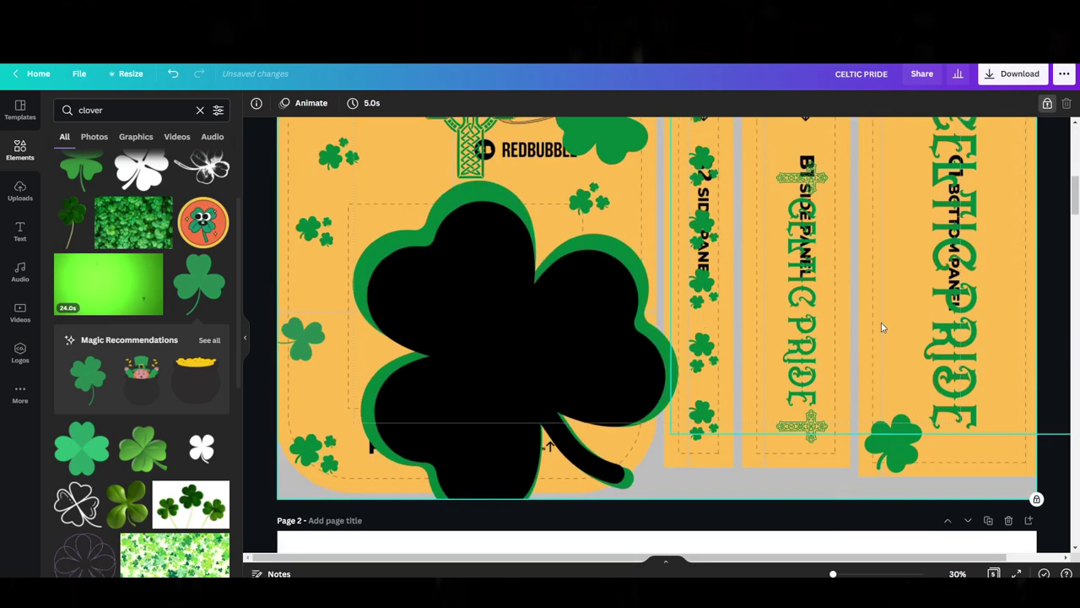
scroll(893, 329, "up", 2)
scroll(893, 329, "up", 3)
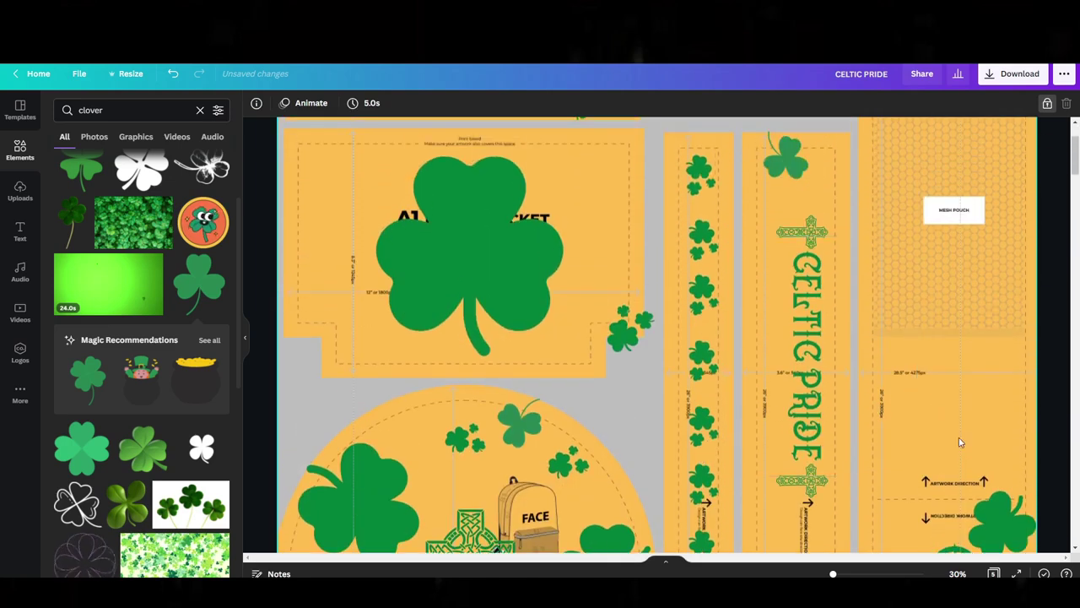
scroll(958, 437, "down", 1)
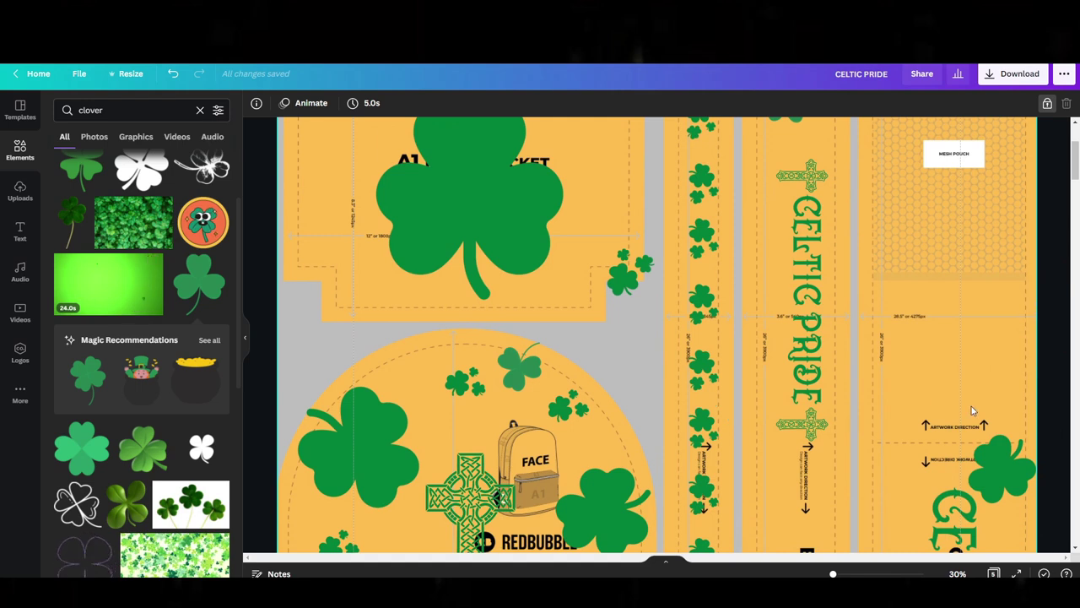
scroll(978, 331, "up", 2)
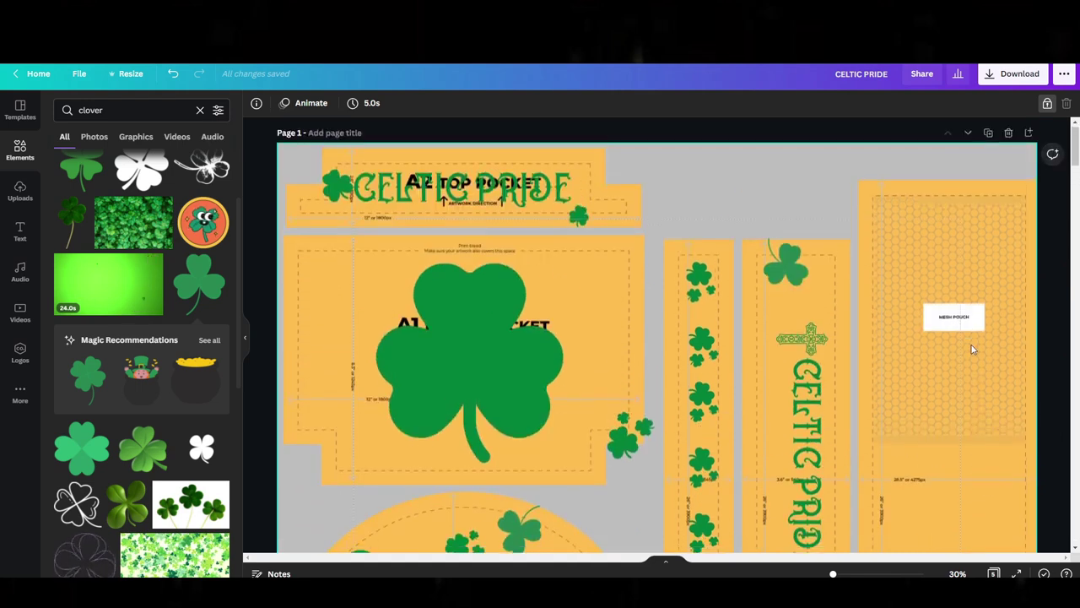
Duplicate the A1 pocket's large shamrock and move the copy onto the C1 bottom panel, beneath the mesh pouch.
scroll(974, 335, "down", 3)
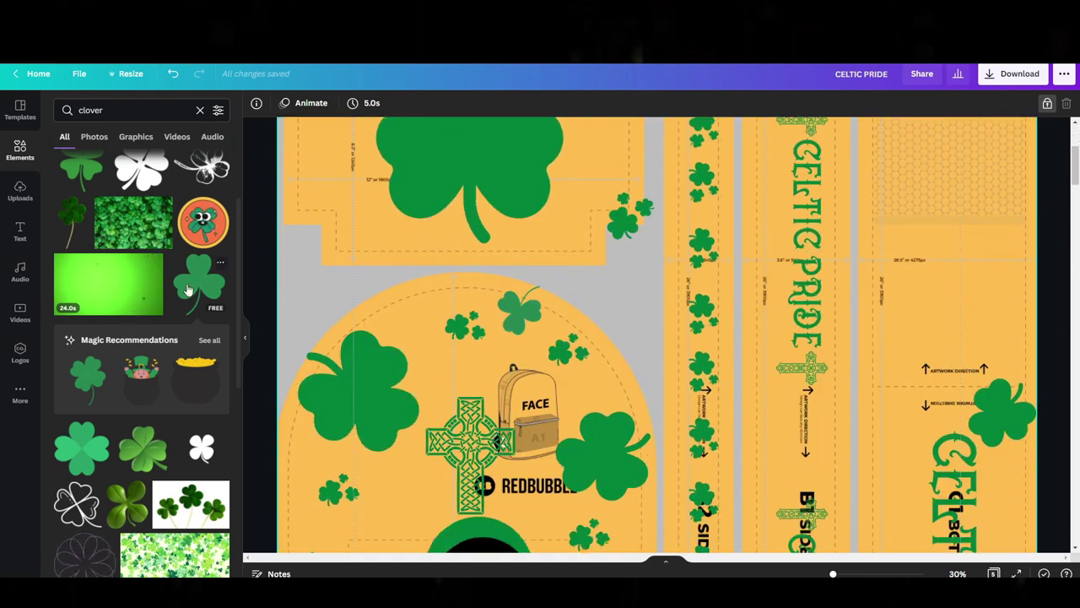
scroll(140, 380, "up", 2)
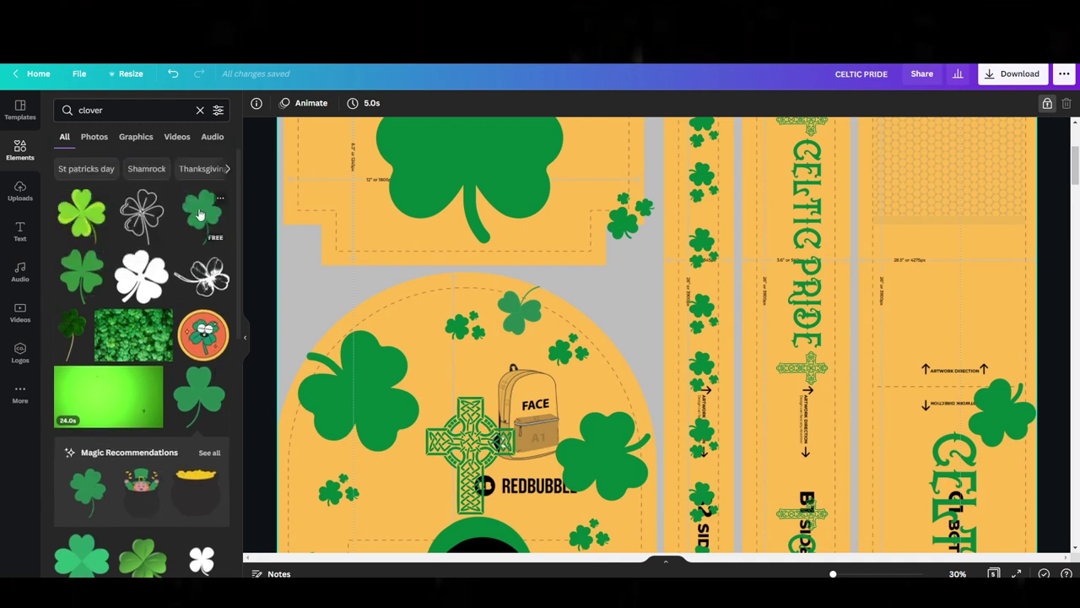
scroll(496, 214, "up", 3)
left_click(483, 259)
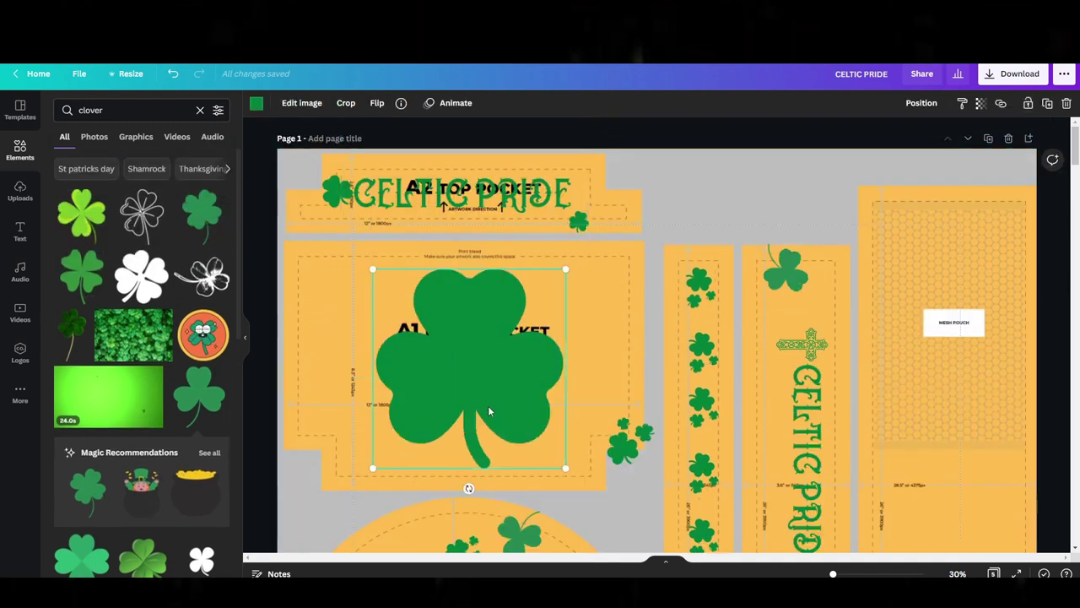
key("ctrl+d")
left_click_drag(488, 411, 963, 453)
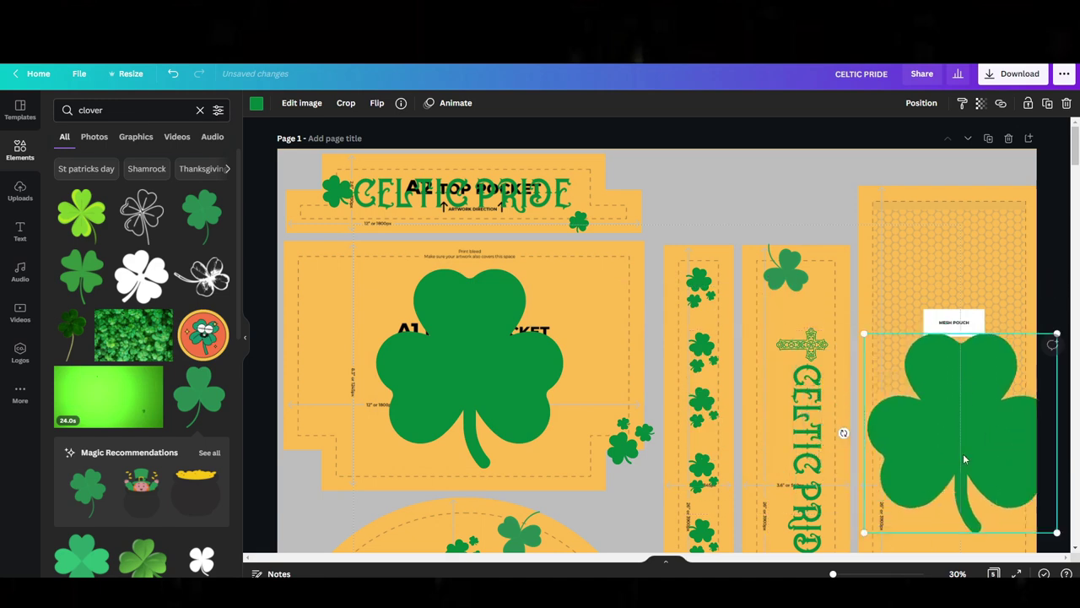
scroll(963, 422, "down", 2)
left_click_drag(972, 322, 964, 370)
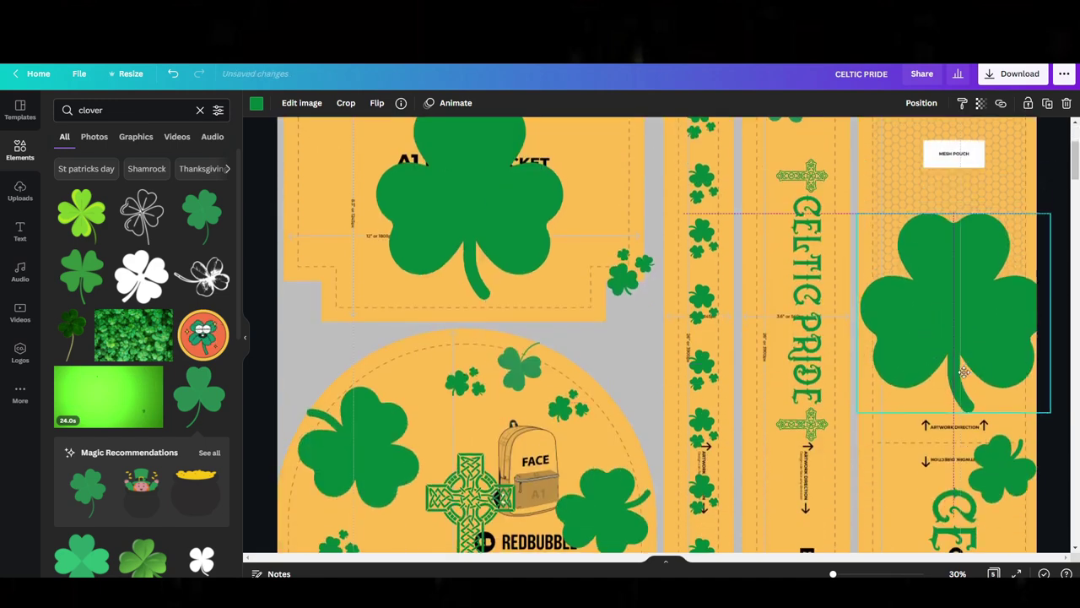
Shrink the copied shamrock, rotate it a quarter turn and fit it between the mesh pouch and the C1 panel's artwork direction arrows.
left_click_drag(1033, 206, 940, 321)
left_click_drag(896, 434, 882, 348)
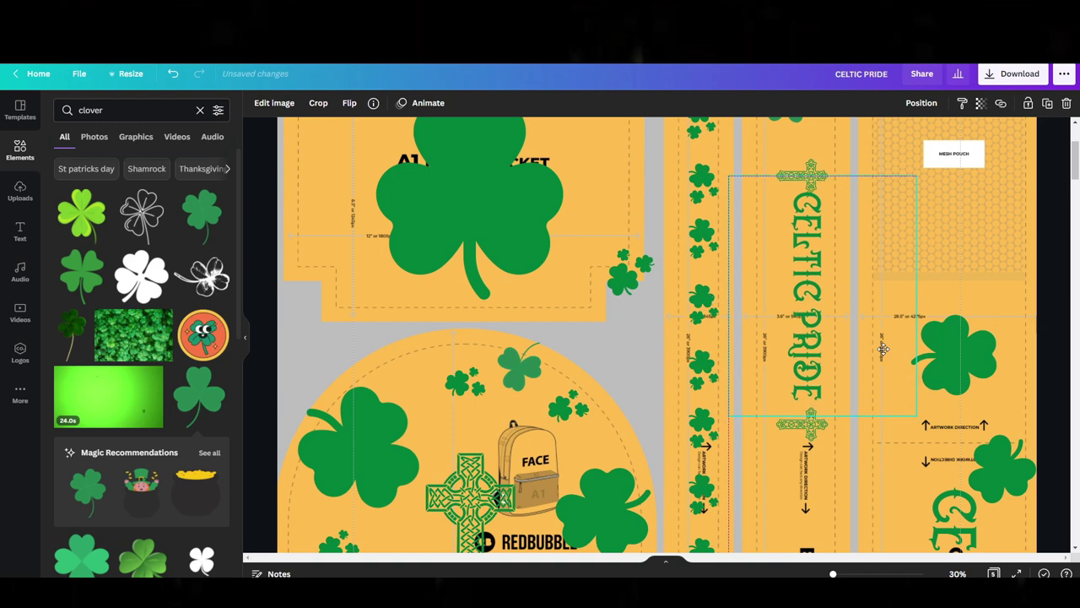
left_click(915, 357)
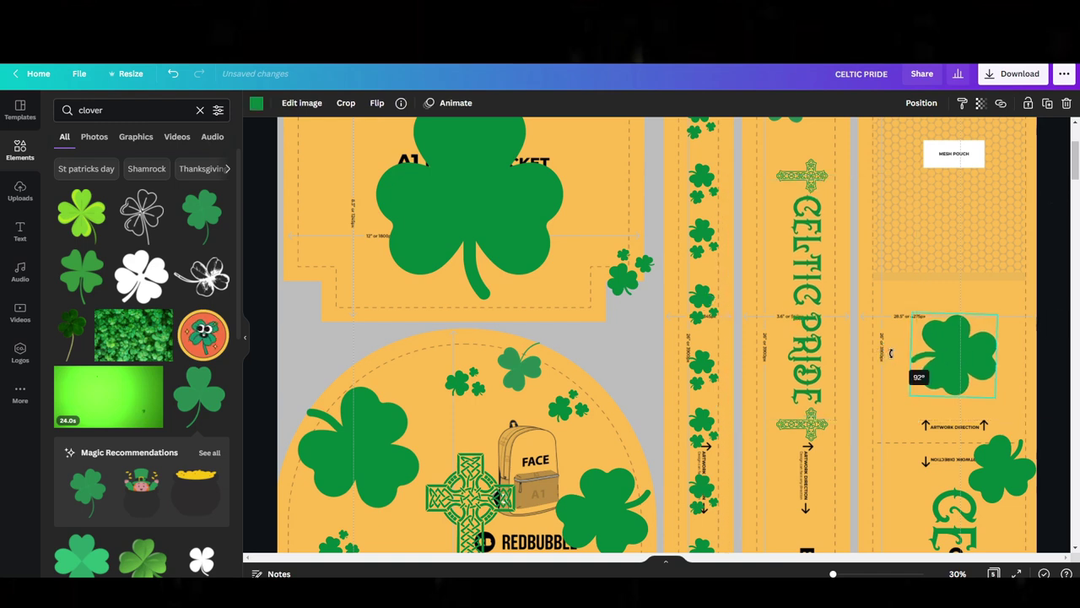
left_click_drag(997, 314, 1038, 272)
left_click_drag(964, 333, 946, 353)
mouse_move(867, 341)
left_mouse_down()
mouse_move(892, 366)
mouse_move(872, 344)
left_mouse_up()
left_click_drag(941, 344, 934, 341)
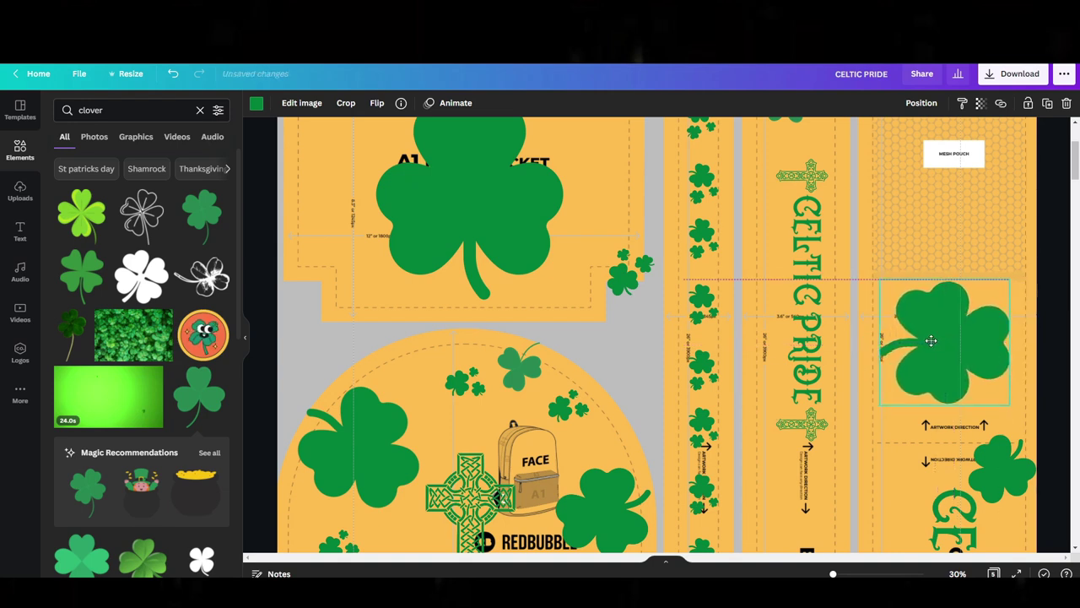
left_click_drag(1011, 406, 1019, 412)
left_click(1040, 415)
left_click(955, 355)
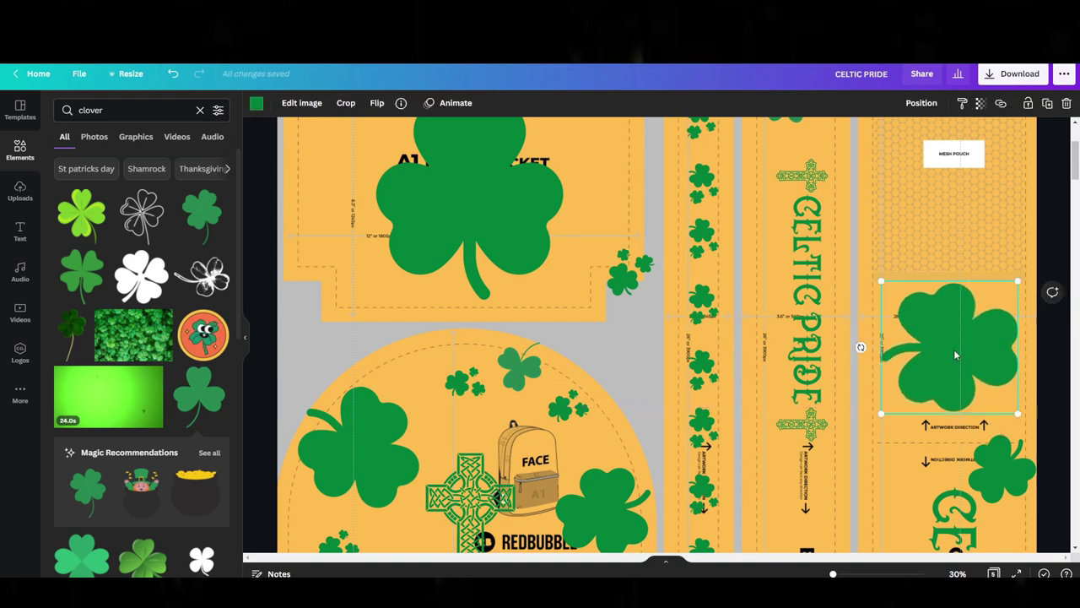
Add a heading reading CELTIC PRIDE and rotate it to run vertically.
left_click(21, 230)
left_click(152, 183)
type("CELTIC")
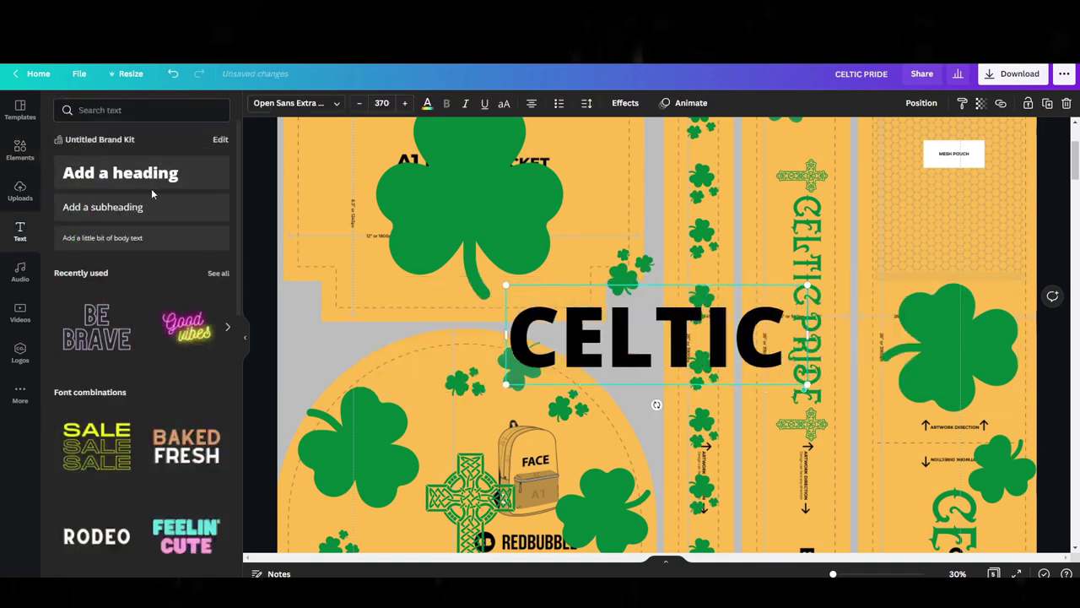
type(" PRIDE")
left_click_drag(656, 404, 562, 335)
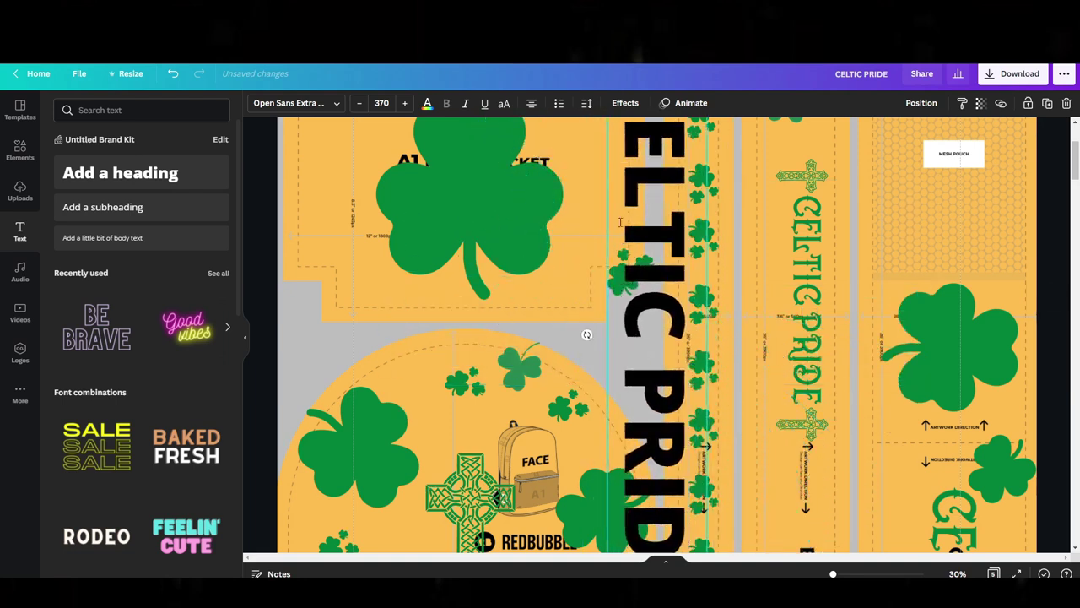
Set the CELTIC PRIDE heading's font to Gold Giggers SemiBold.
left_click(295, 103)
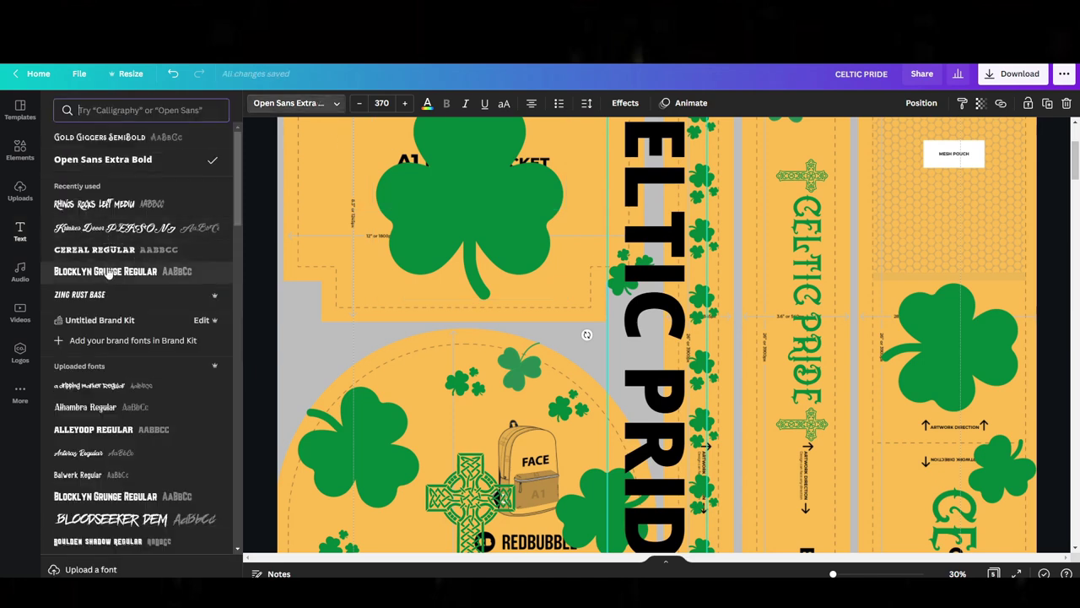
left_click(126, 137)
left_click(434, 266)
left_click(682, 202)
Shrink the vertical CELTIC PRIDE heading to size 73.4 and centre it on the shamrock beneath the mesh pouch.
scroll(682, 202, "down", 3)
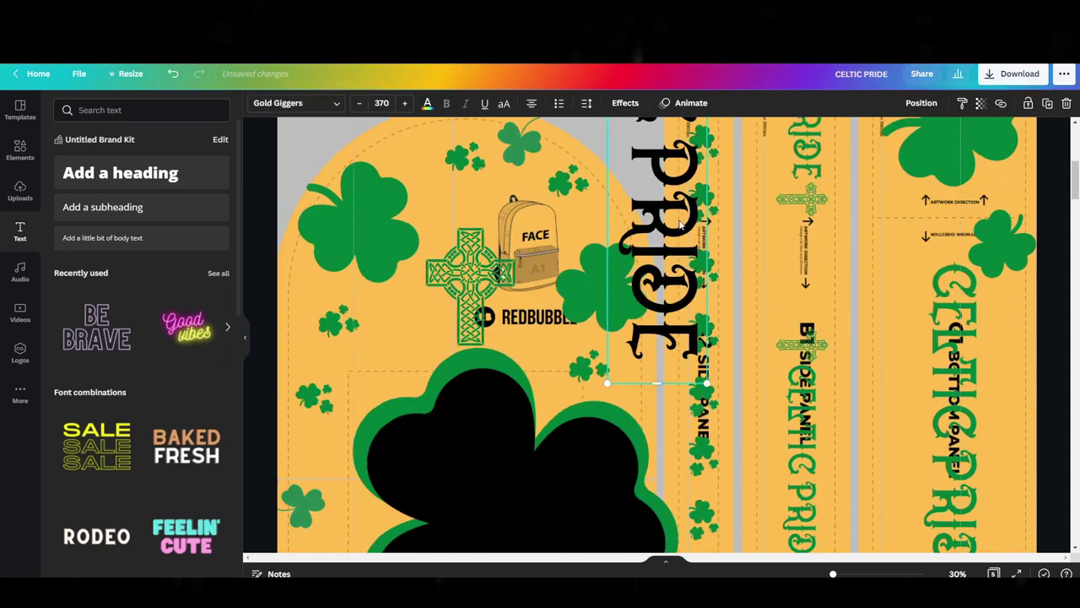
scroll(700, 337, "up", 2)
scroll(711, 424, "down", 3)
left_click_drag(707, 326, 666, 108)
scroll(671, 293, "up", 3)
scroll(662, 244, "up", 2)
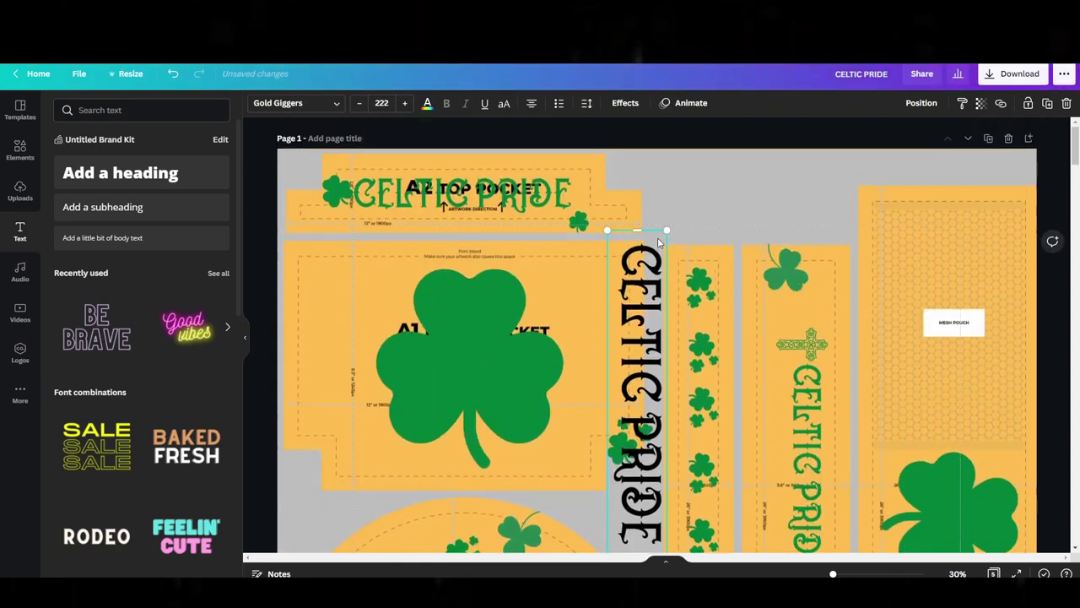
left_click_drag(667, 231, 634, 434)
left_click_drag(622, 498, 941, 498)
scroll(944, 476, "down", 2)
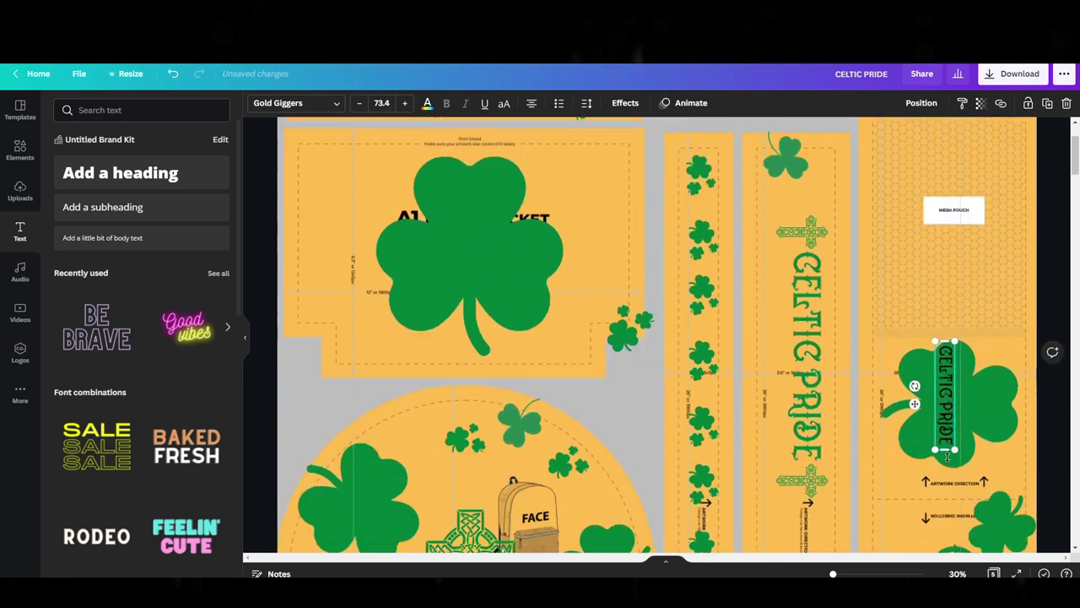
mouse_move(948, 421)
left_mouse_down()
mouse_move(1013, 405)
mouse_move(954, 408)
left_mouse_up()
left_click(952, 409)
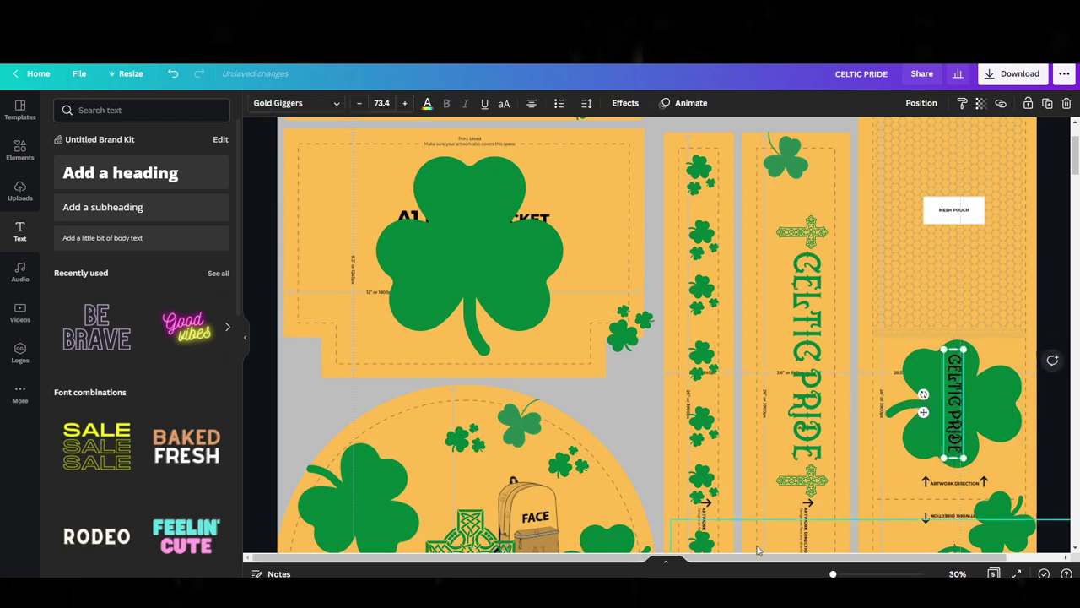
Try placing a copy of the face panel's Celtic cross on the A1 pocket's shamrock and colouring it black.
mouse_move(832, 573)
left_mouse_down()
mouse_move(844, 573)
mouse_move(828, 573)
left_mouse_up()
left_click(870, 248)
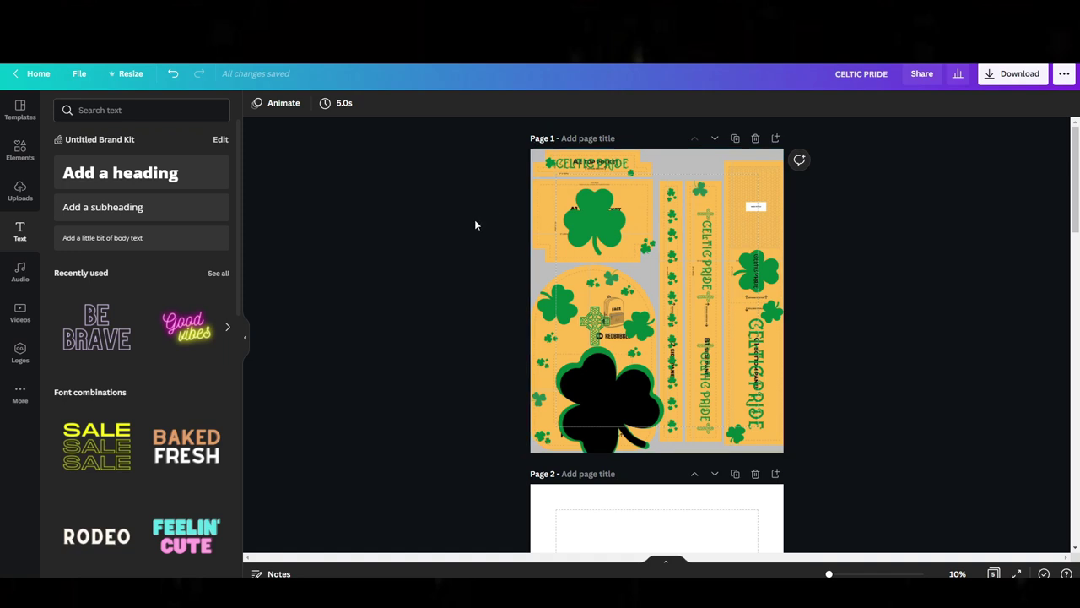
left_click(598, 334)
left_click_drag(599, 334, 596, 217)
left_click(256, 103)
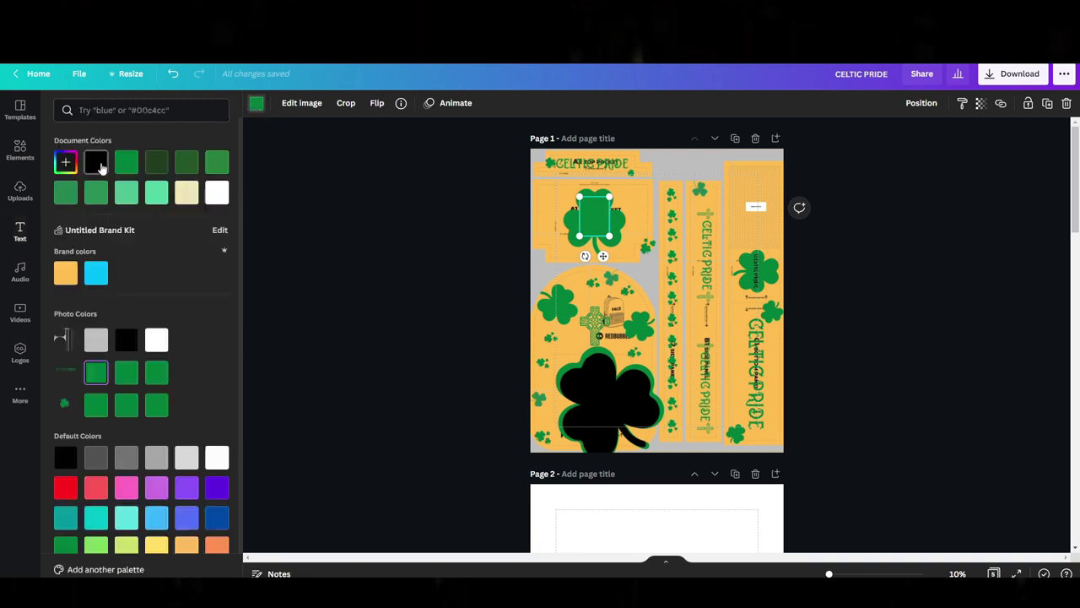
left_click(96, 162)
Try shrinking the black cross and centring it within the A1 pocket's shamrock.
left_click(632, 209)
left_click(612, 221)
left_click(590, 216)
left_click_drag(610, 197, 596, 221)
left_click(614, 222)
left_click(598, 223)
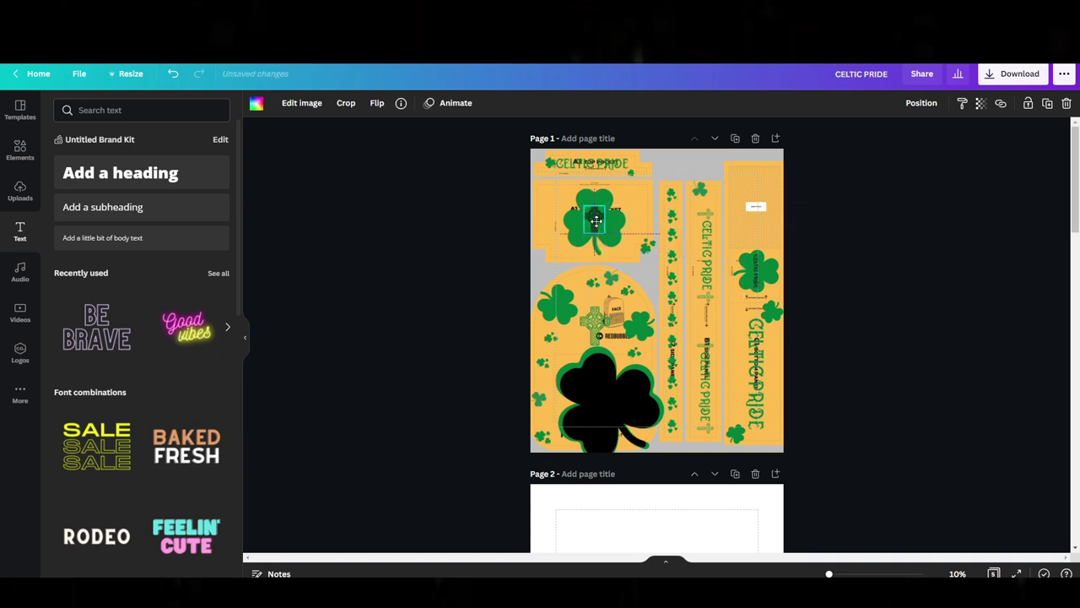
left_click(620, 249)
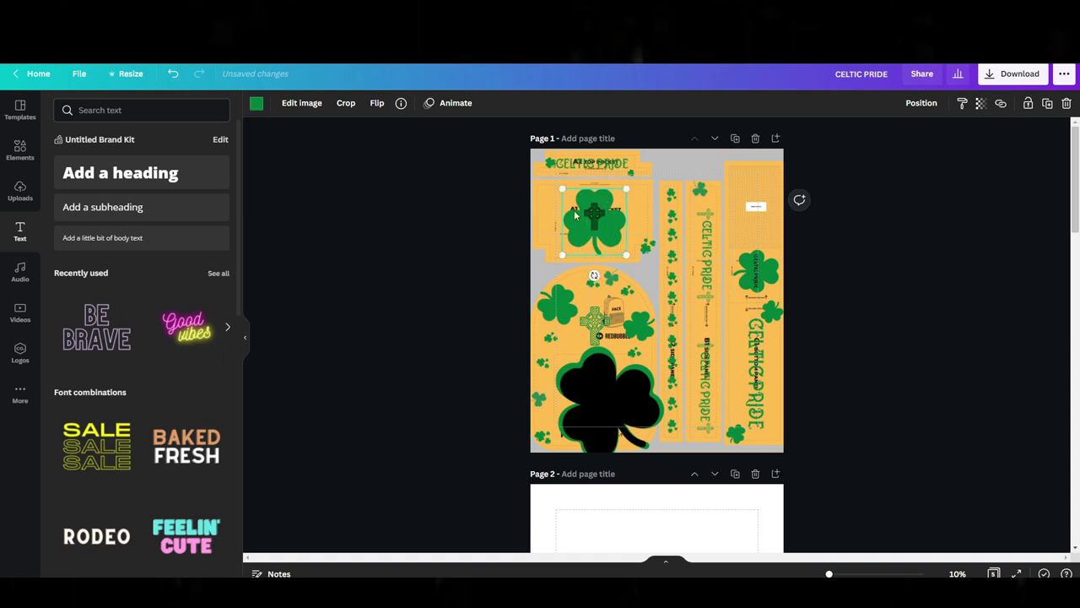
left_click(597, 226)
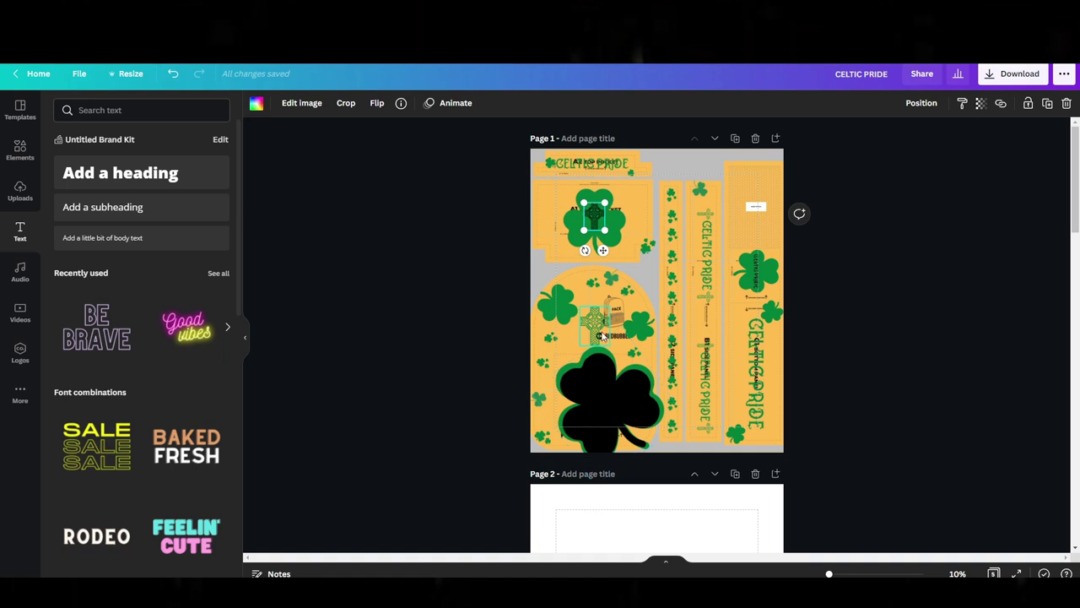
Delete the black cross from the A1 pocket's shamrock.
left_click(793, 426)
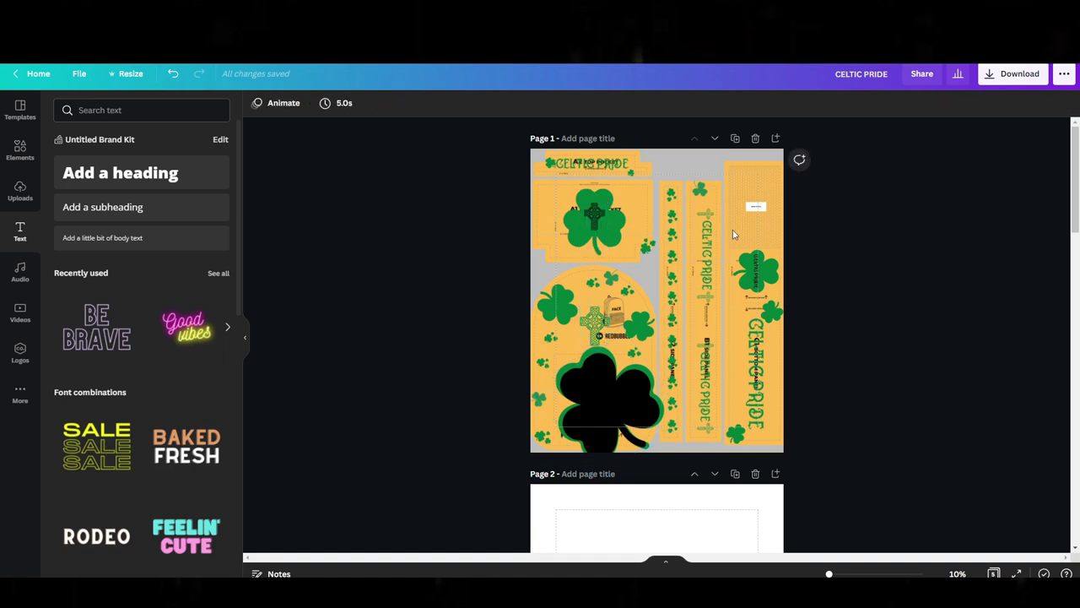
left_click(601, 223)
key("Delete")
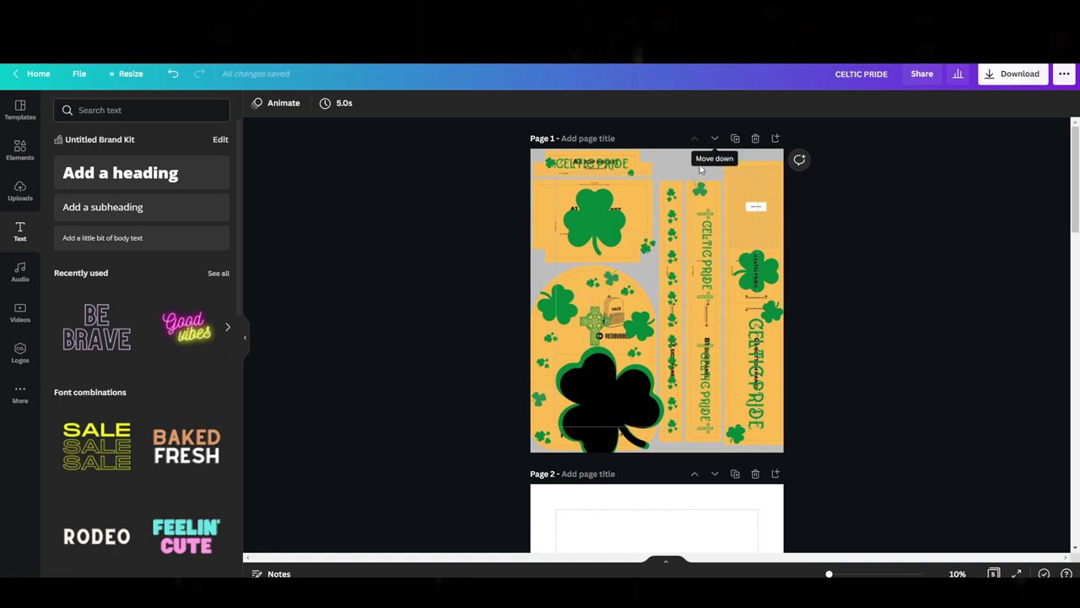
Unlock the backpack template image on page 1 and delete it.
left_click(753, 176)
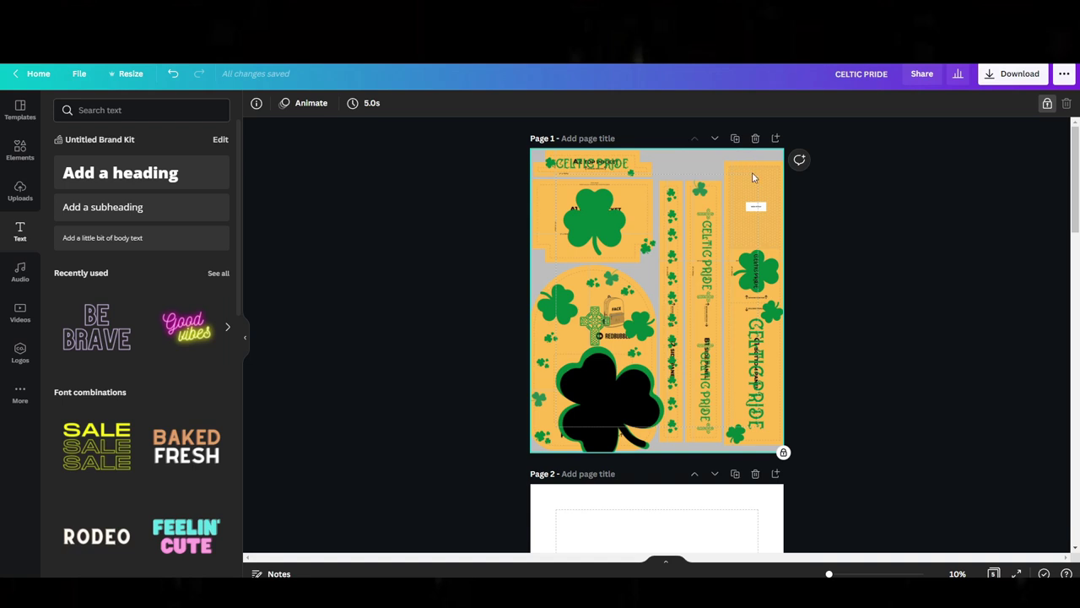
left_click(1046, 105)
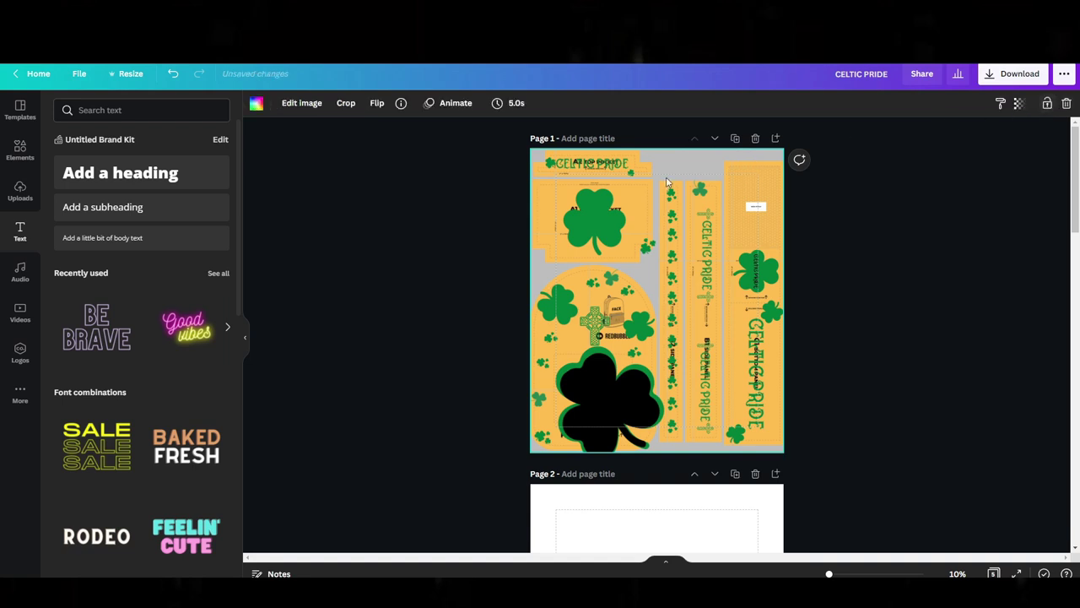
key("Delete")
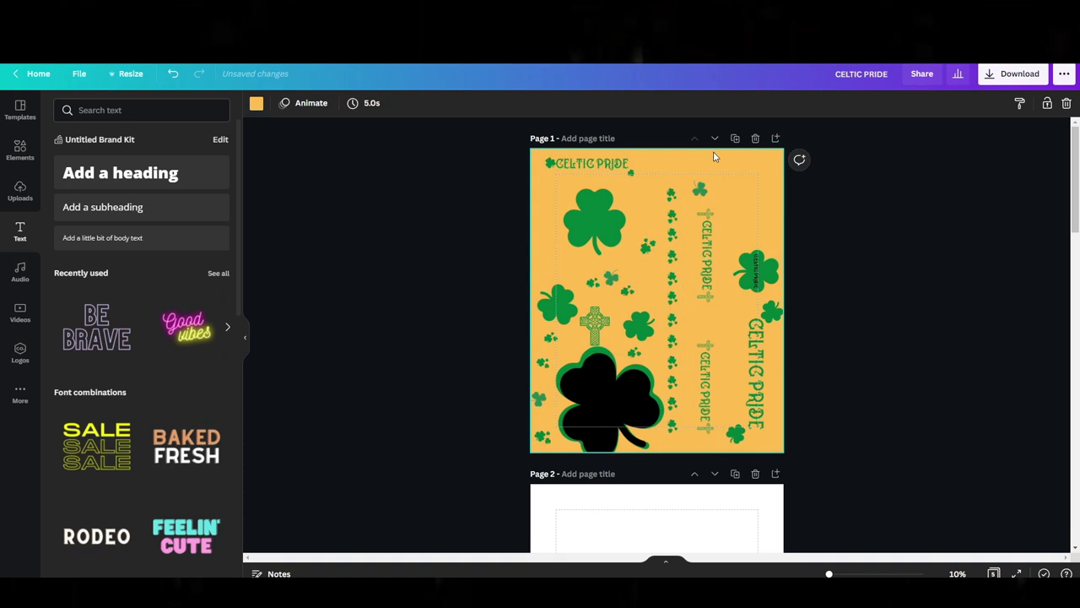
Remove page 1's orange background and set the background colour to black.
key("Delete")
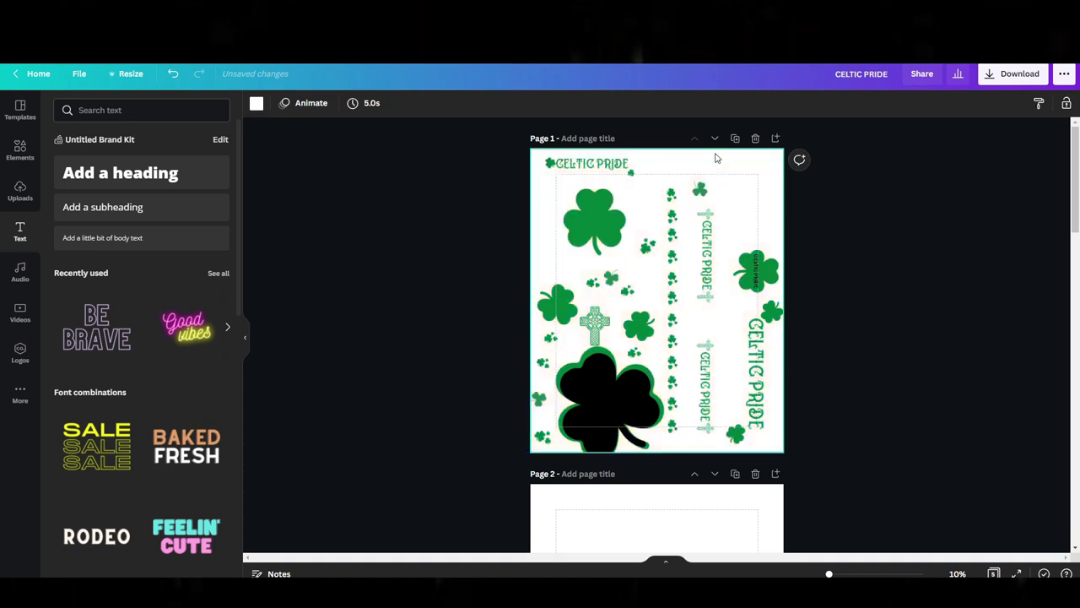
left_click(256, 104)
left_click(95, 161)
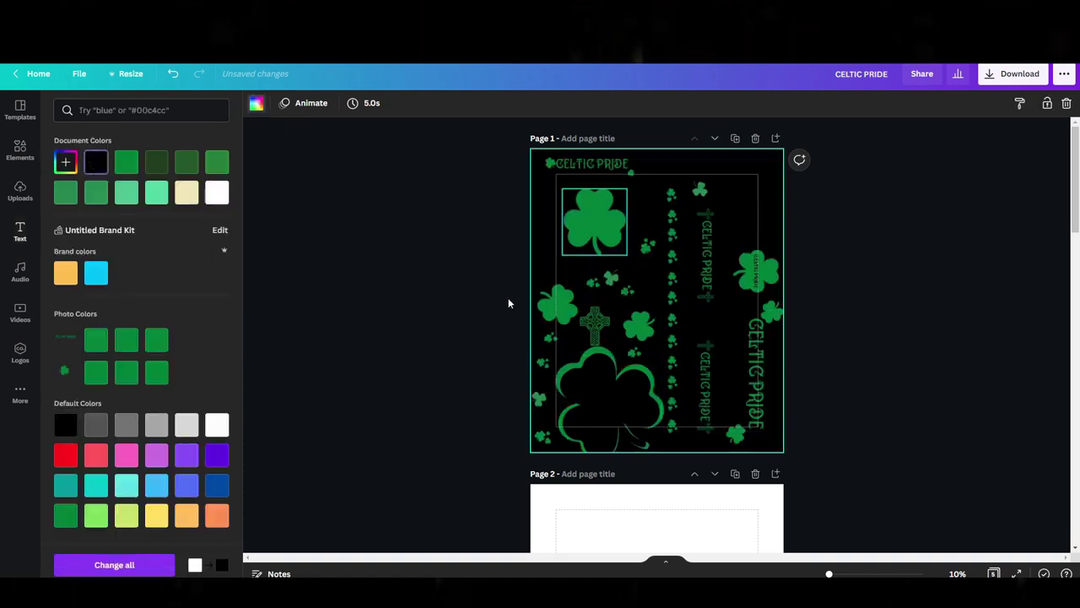
Download only page 1 as a PNG with a transparent background.
left_click(1007, 81)
left_click(895, 216)
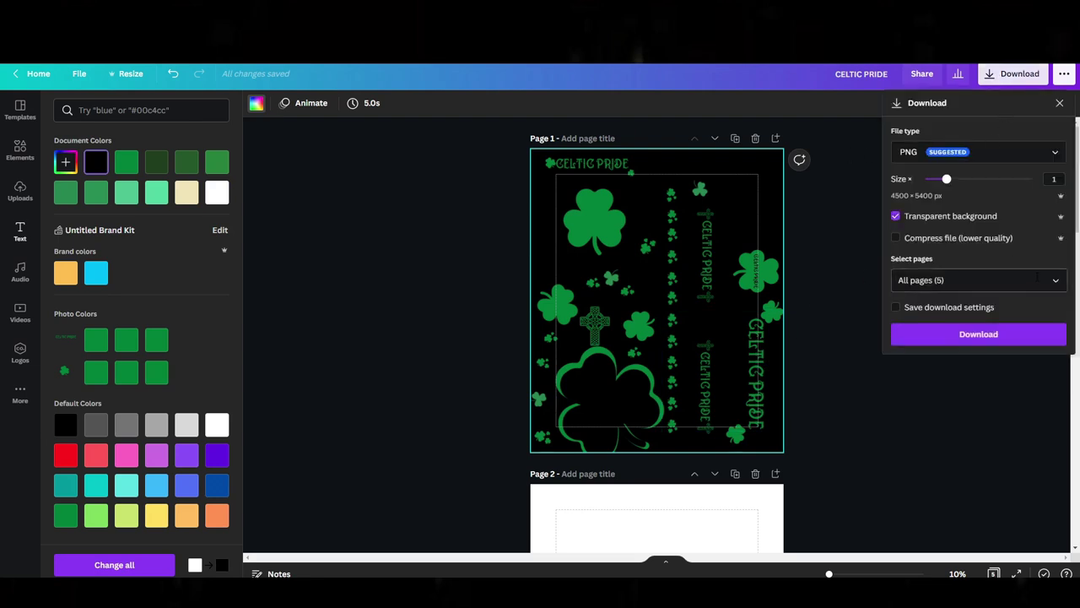
left_click(1037, 279)
left_click(916, 342)
left_click(940, 466)
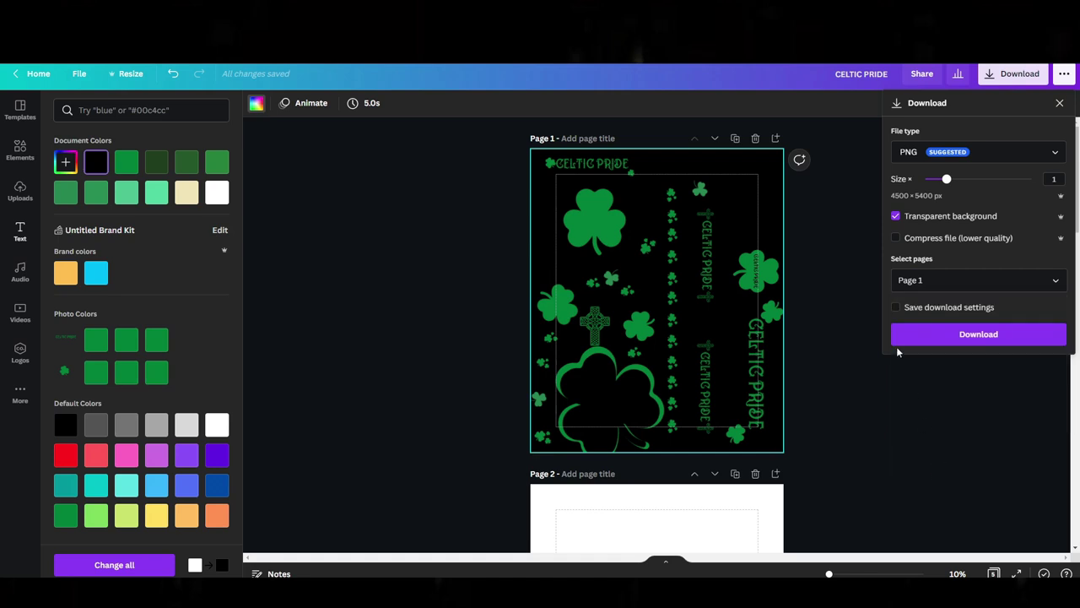
left_click(904, 342)
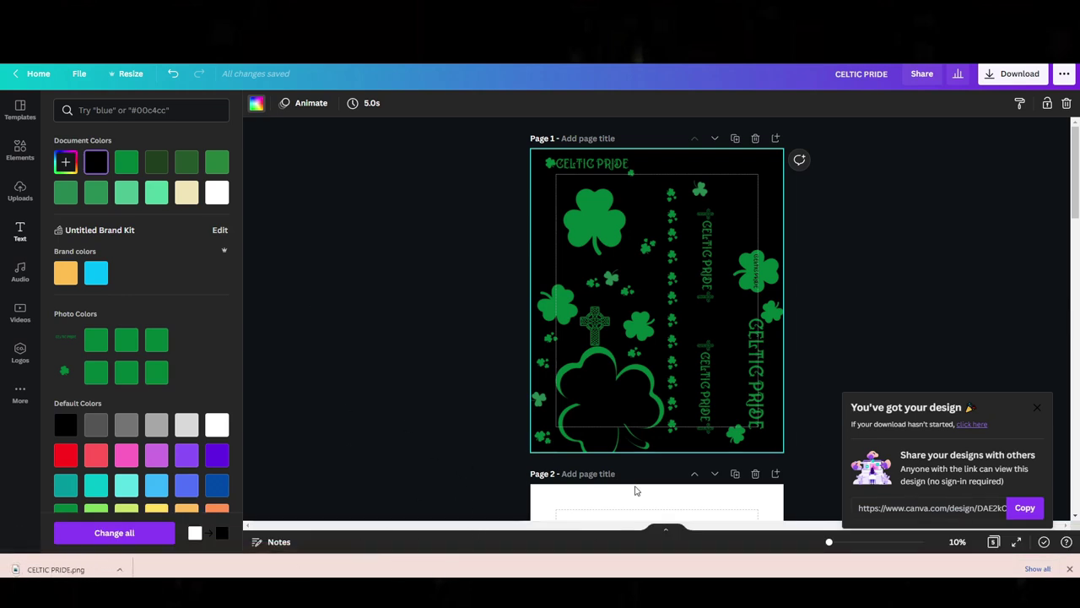
Switch to Redbubble's Add new work page and review the product previews of the Celtic Pride design.
key("alt+Tab")
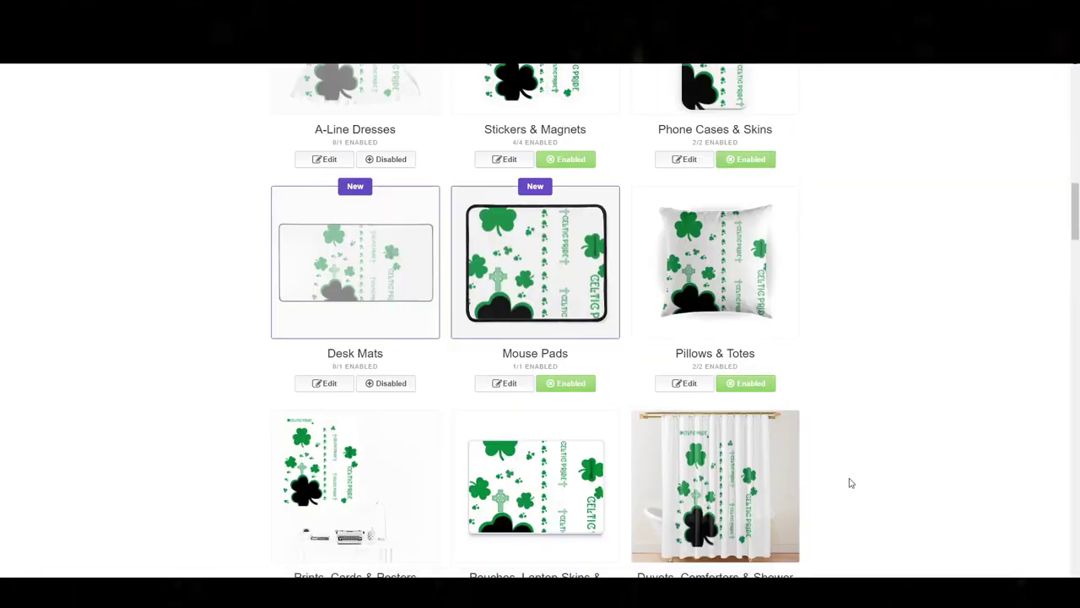
scroll(849, 480, "up", 5)
scroll(535, 327, "up", 3)
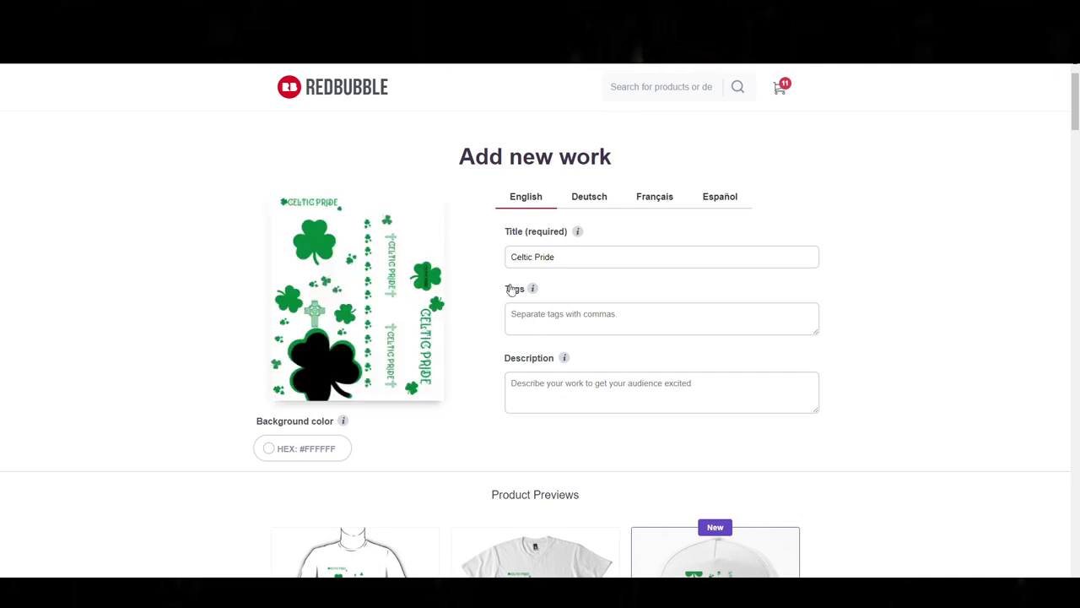
scroll(448, 349, "down", 5)
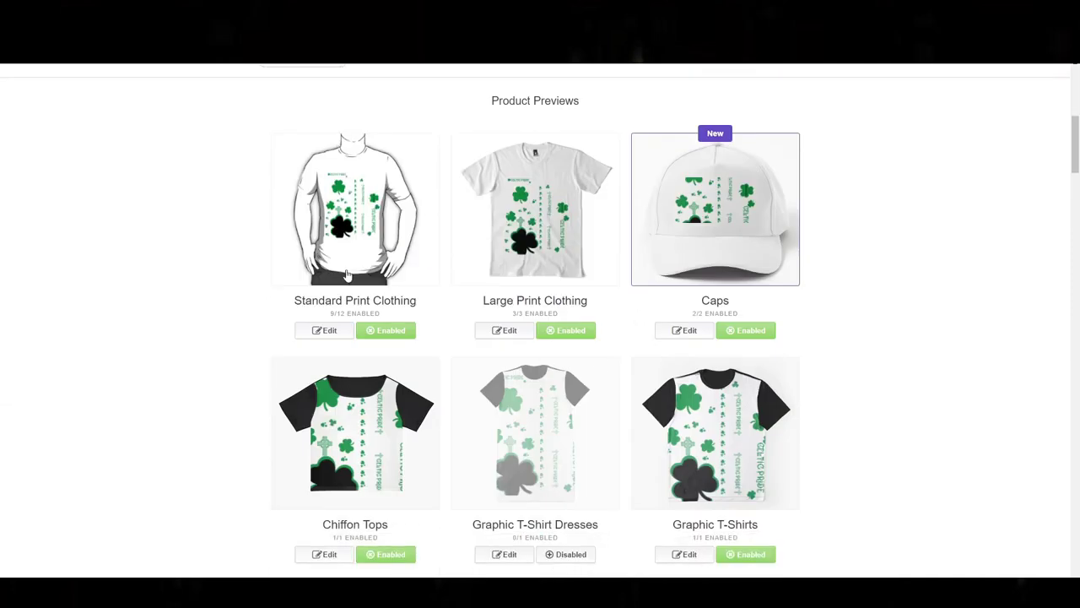
scroll(620, 334, "down", 2)
scroll(465, 393, "up", 1)
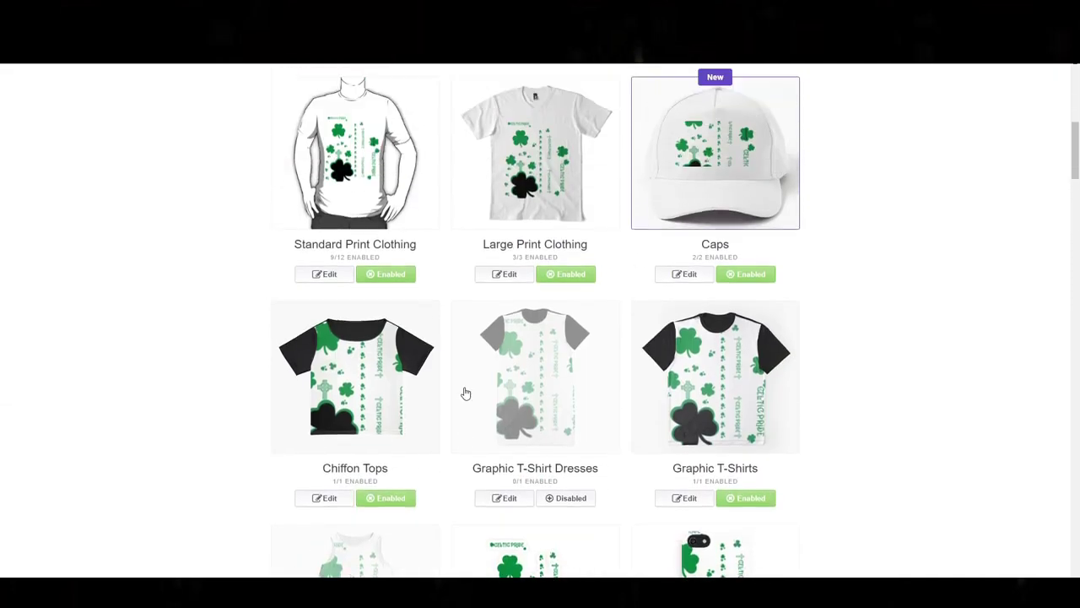
Open the Backpacks product for editing and set its background colour to black.
scroll(465, 393, "up", 2)
scroll(617, 330, "down", 3)
scroll(616, 329, "down", 6)
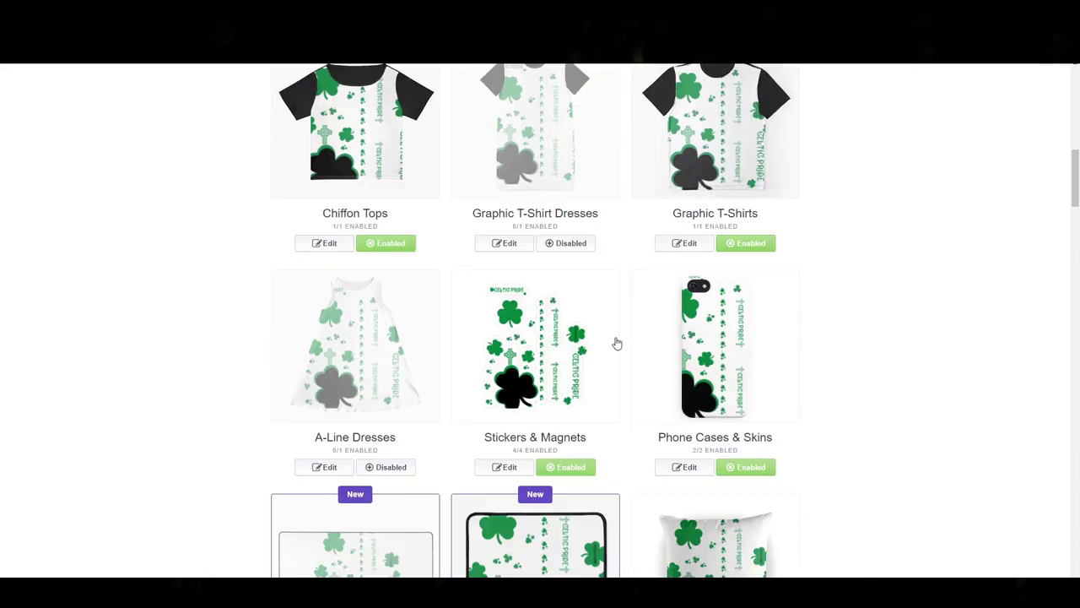
scroll(679, 300, "down", 1)
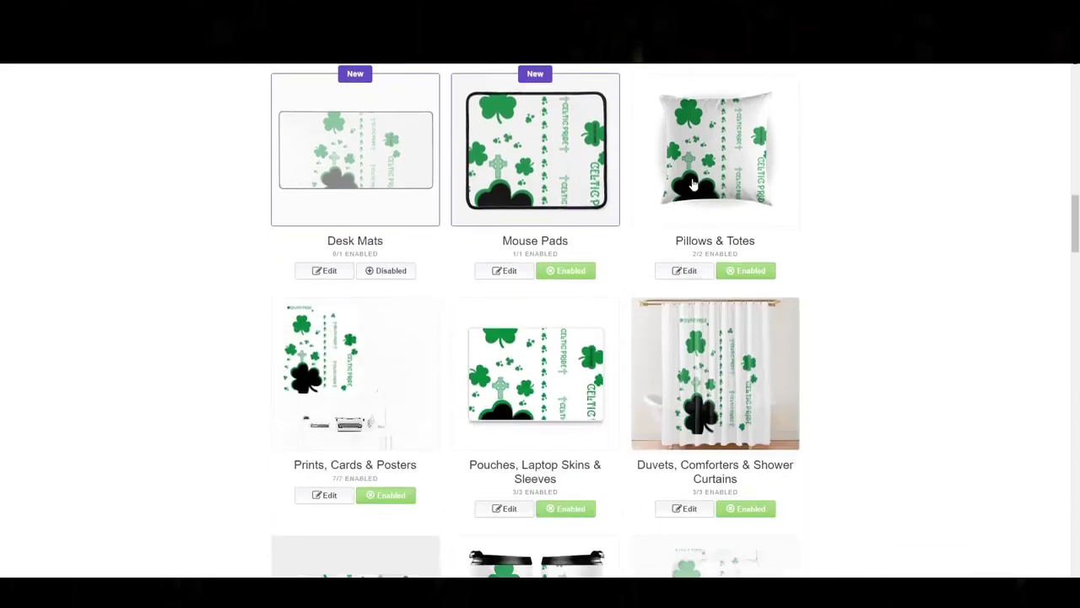
scroll(627, 306, "down", 4)
scroll(629, 308, "down", 15)
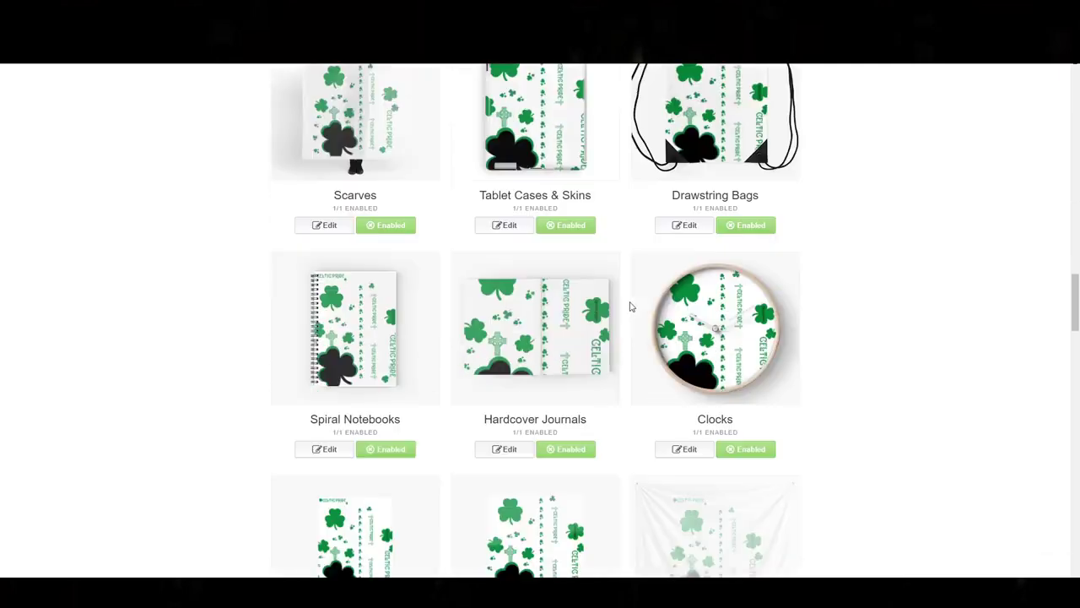
scroll(623, 308, "down", 8)
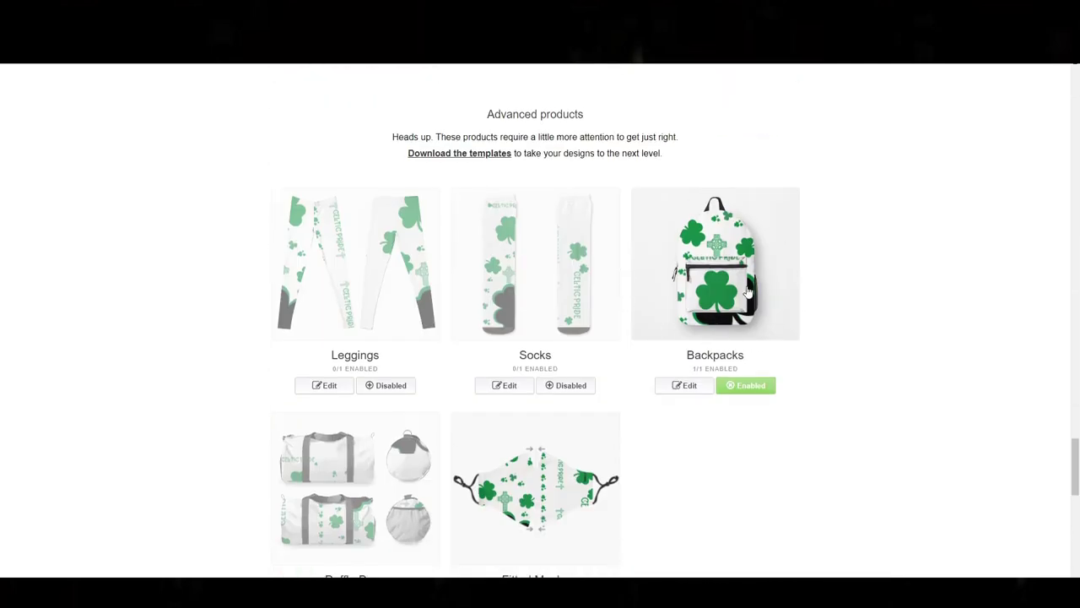
left_click(688, 386)
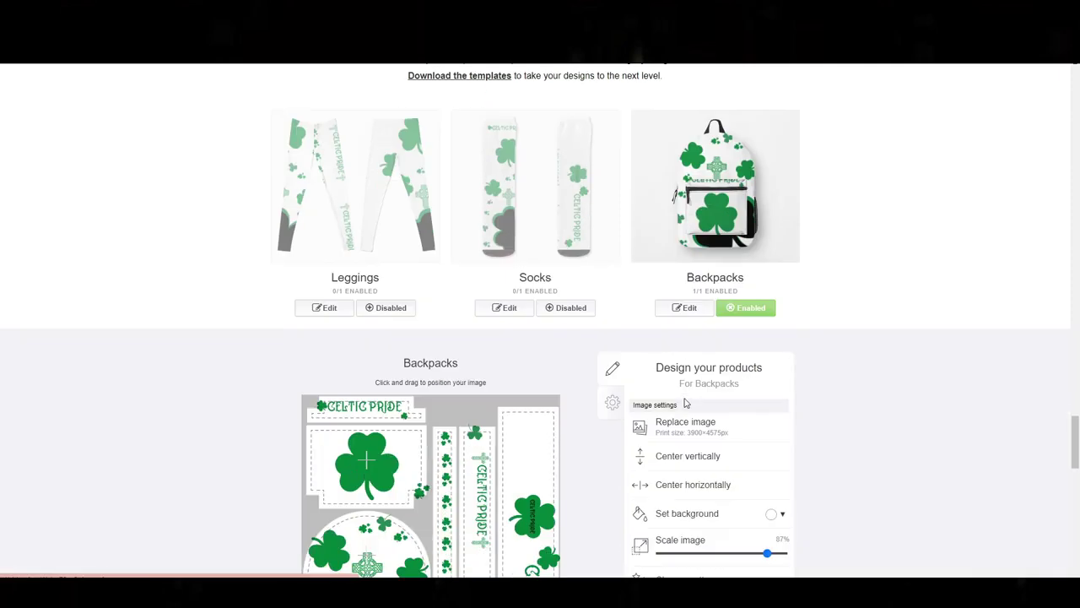
left_click(775, 366)
left_click(770, 455)
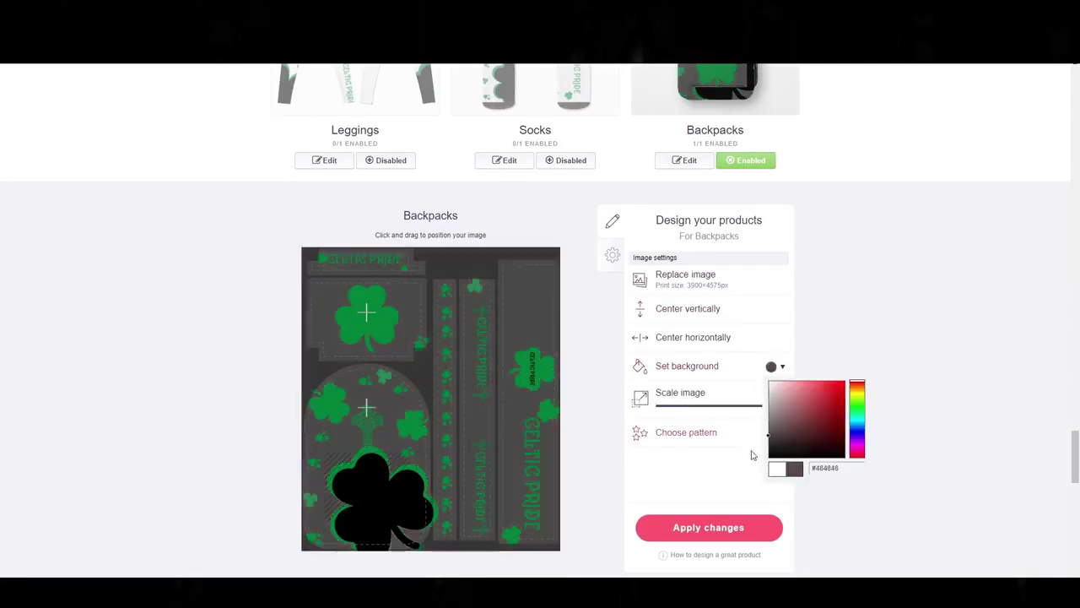
scroll(758, 405, "up", 2)
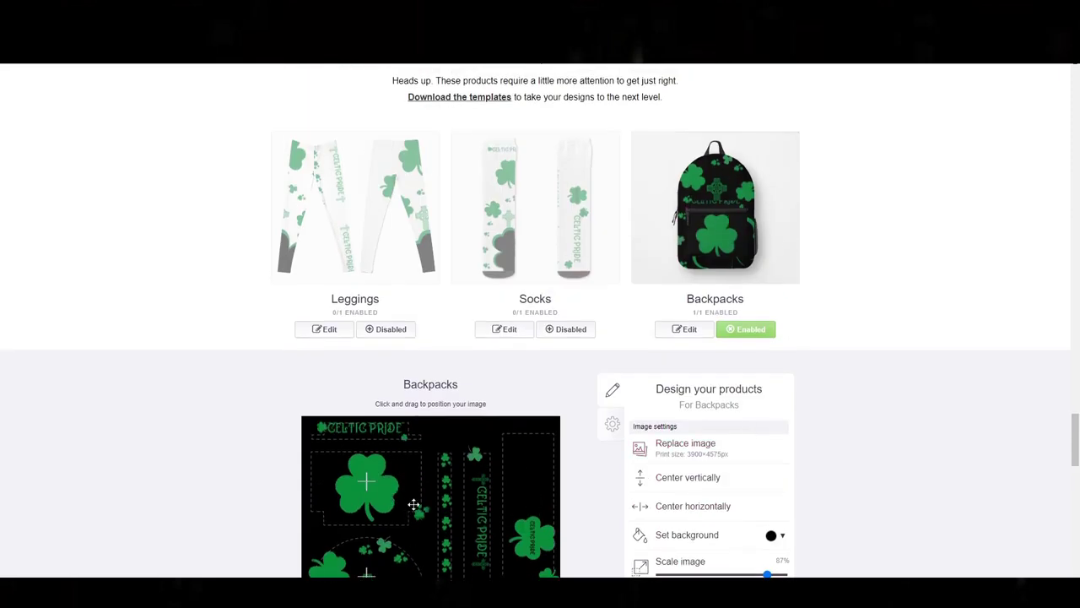
Scale the artwork on the backpack to 83% and adjust its position within the panel outlines.
scroll(414, 505, "down", 2)
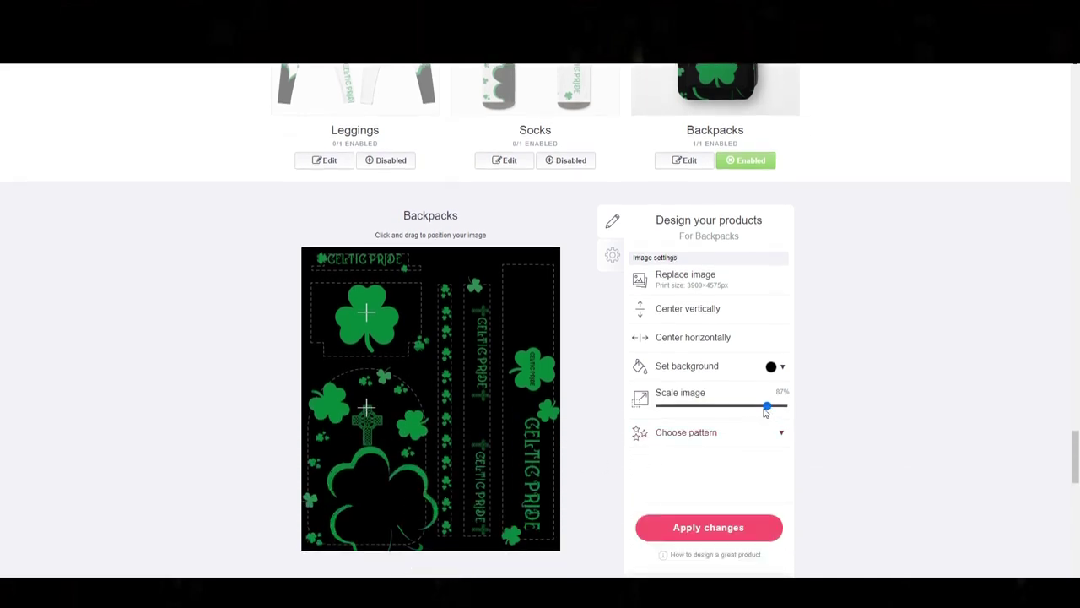
left_click_drag(768, 408, 763, 409)
left_click_drag(444, 379, 445, 378)
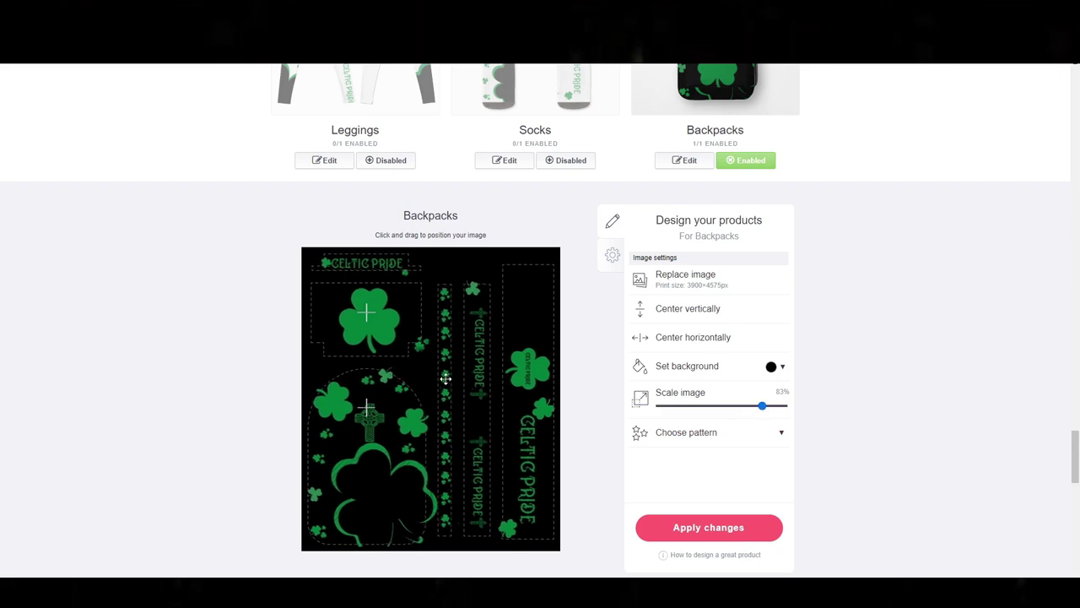
scroll(541, 387, "up", 2)
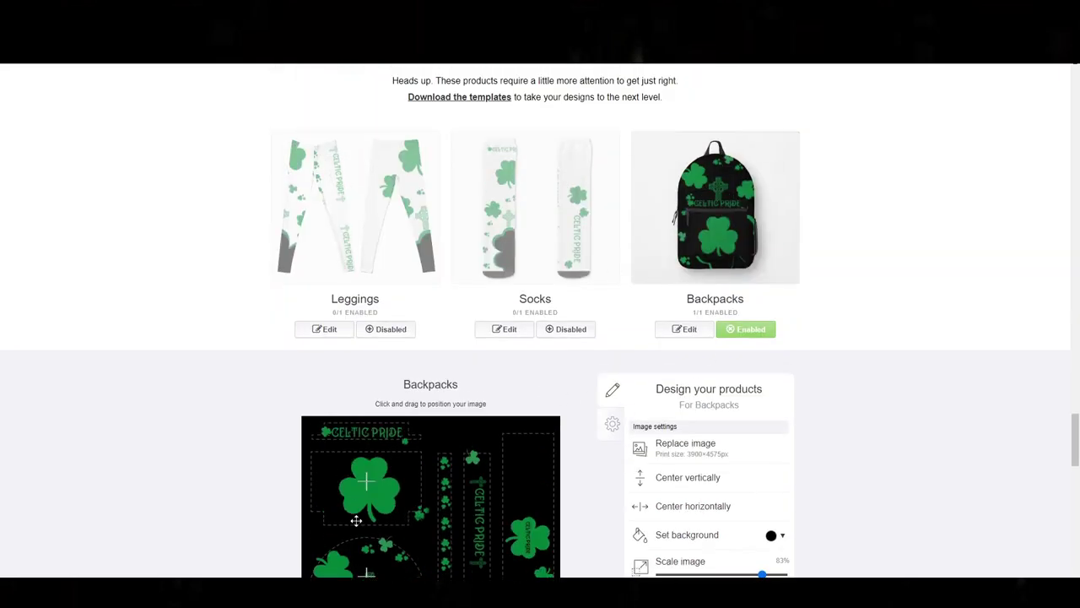
Nudge the backpack artwork slightly down and to the right, check the preview, and finish editing the Backpacks product.
scroll(355, 519, "down", 1)
left_click_drag(355, 496, 357, 498)
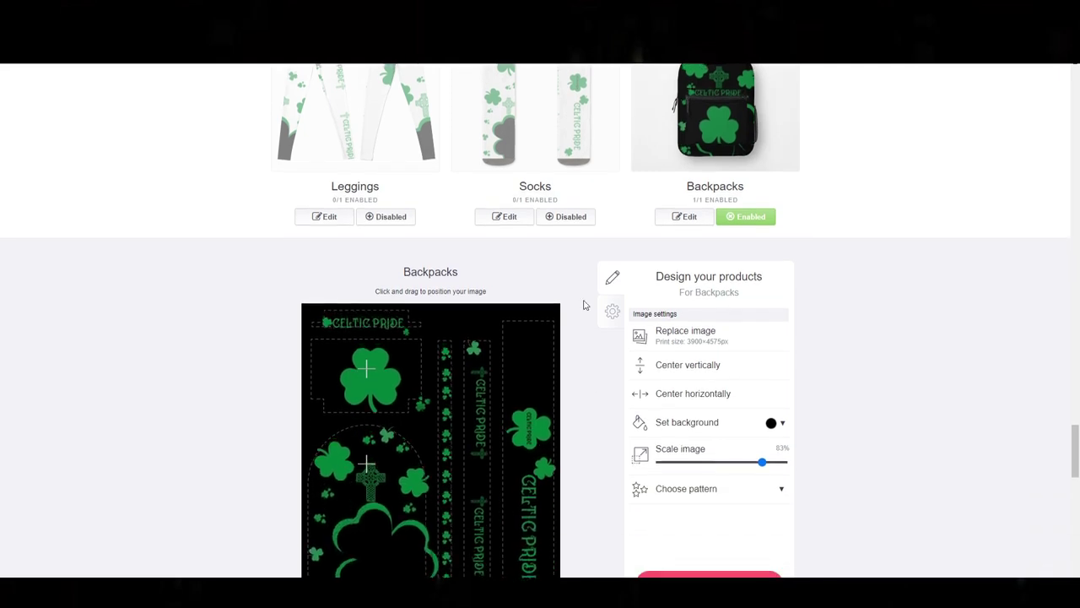
scroll(716, 297, "up", 1)
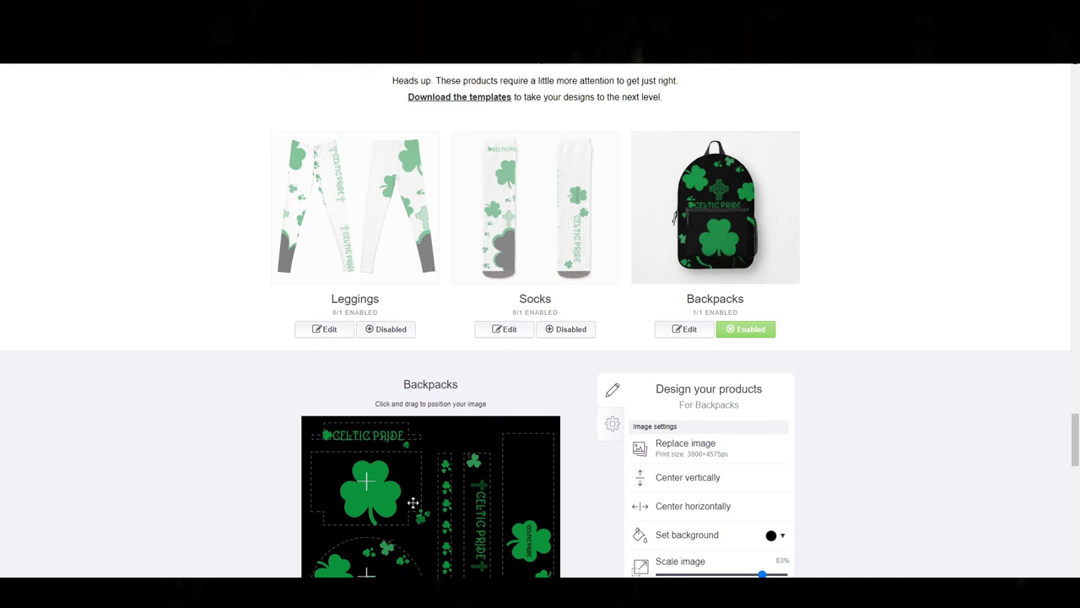
scroll(455, 480, "down", 2)
scroll(557, 363, "up", 2)
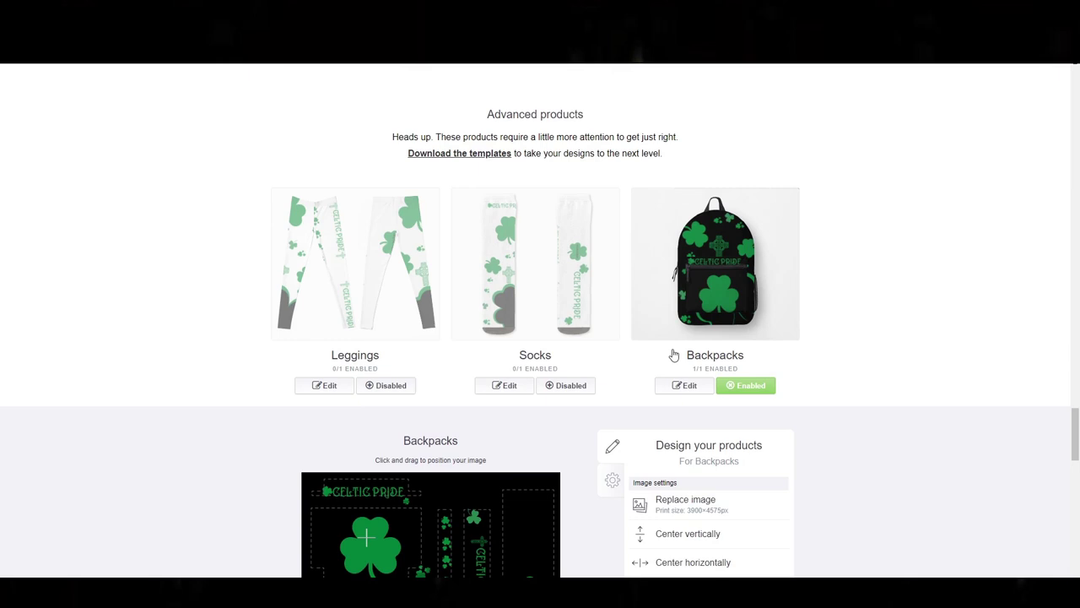
left_click(685, 385)
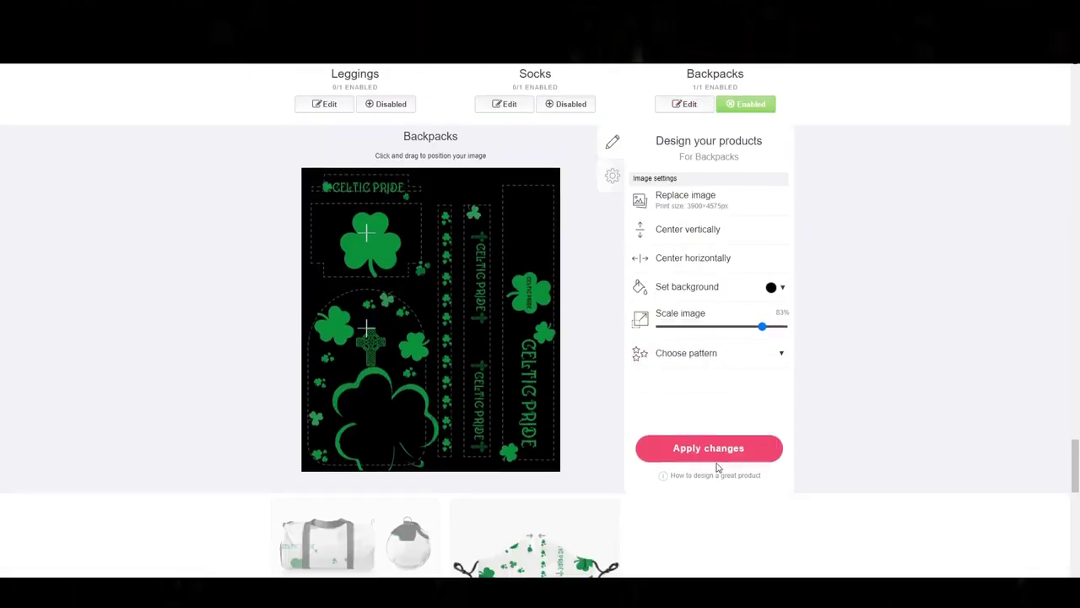
left_click(684, 104)
scroll(722, 282, "up", 2)
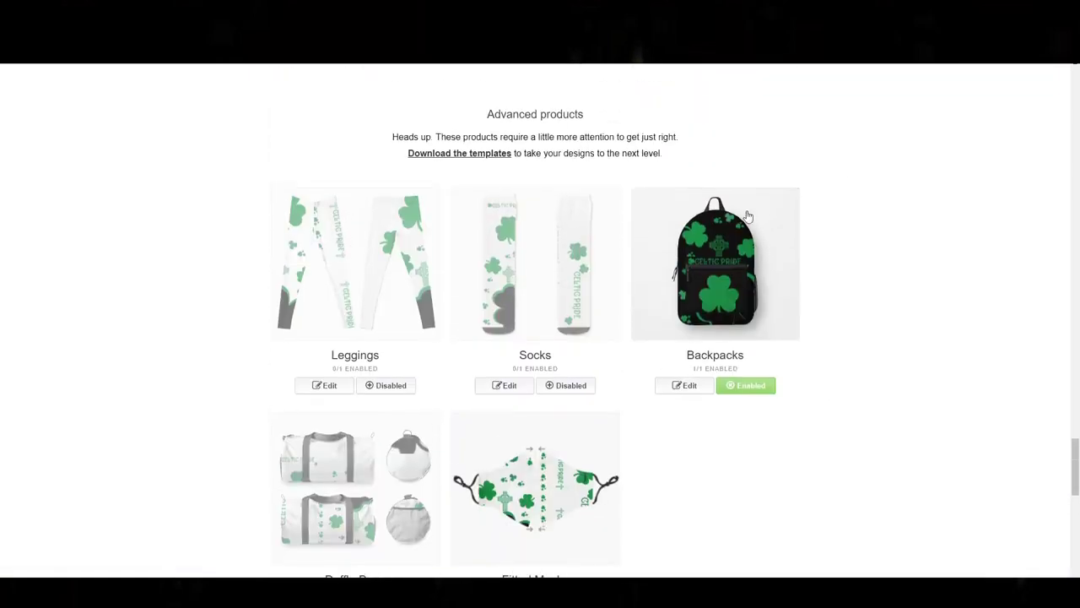
Compare the edited backpack preview with the previews of the neighbouring standard and advanced products.
scroll(603, 399, "up", 10)
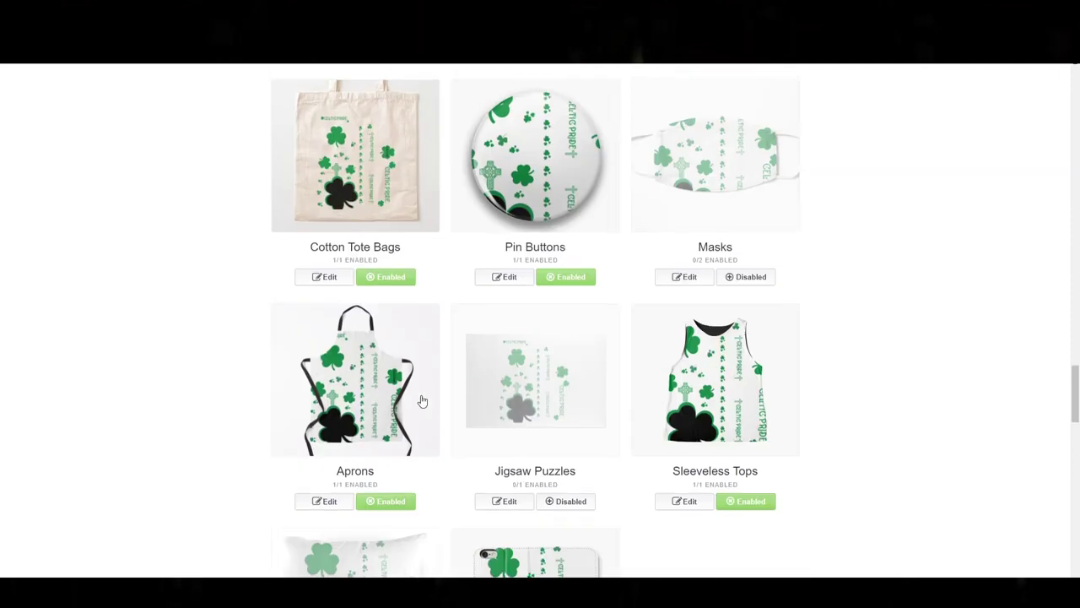
scroll(385, 284, "down", 15)
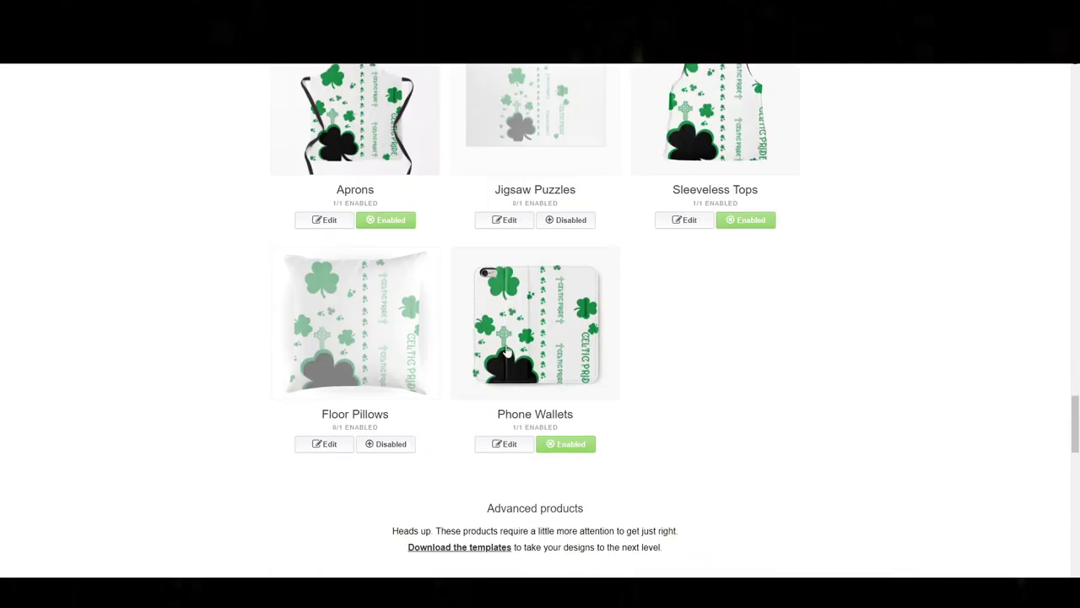
scroll(667, 388, "up", 5)
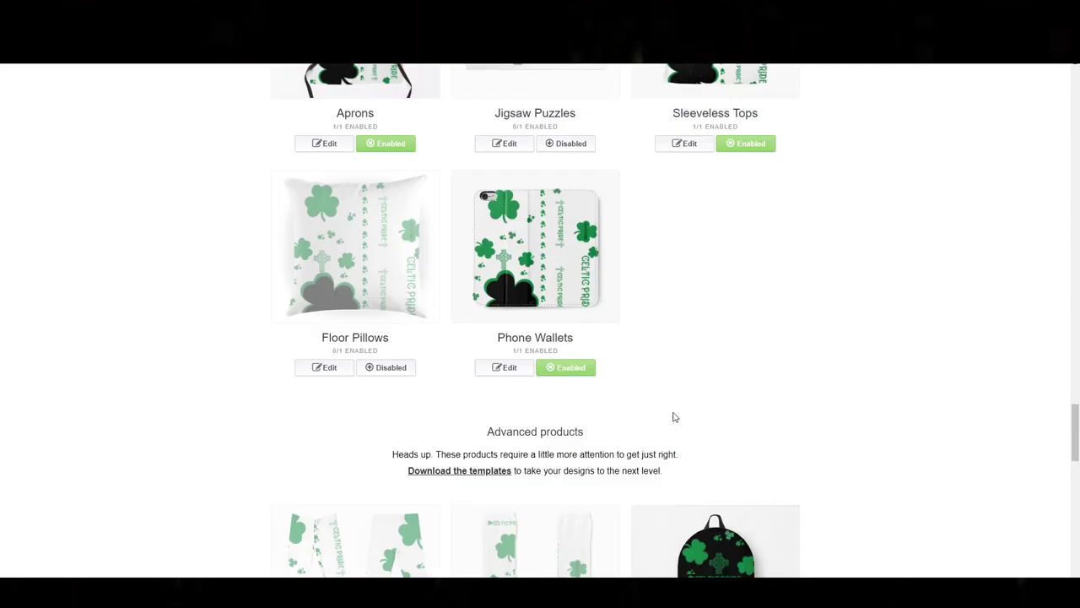
scroll(591, 329, "down", 6)
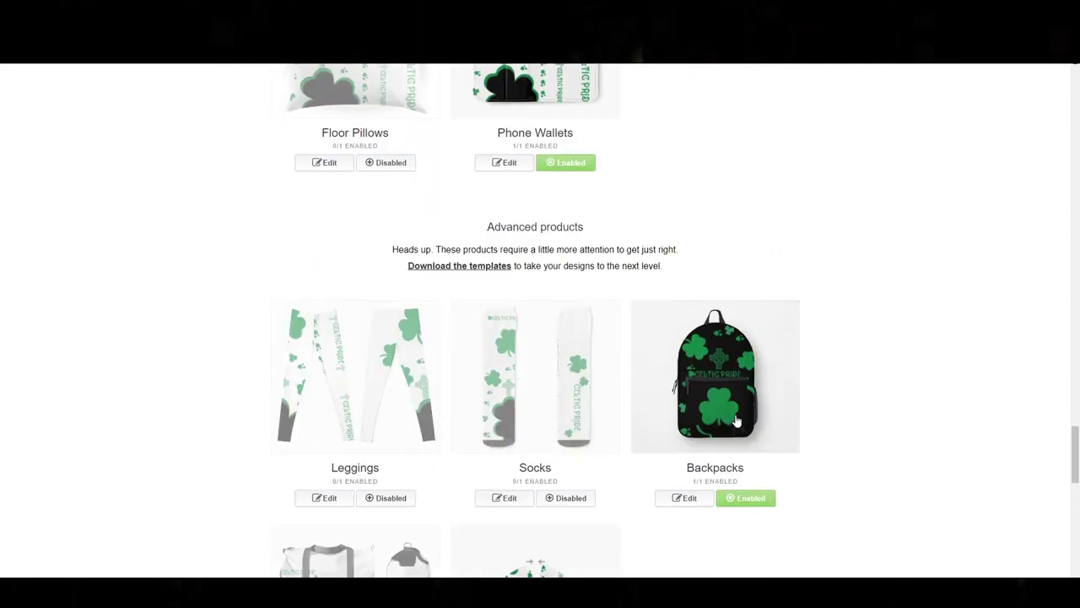
scroll(696, 282, "down", 3)
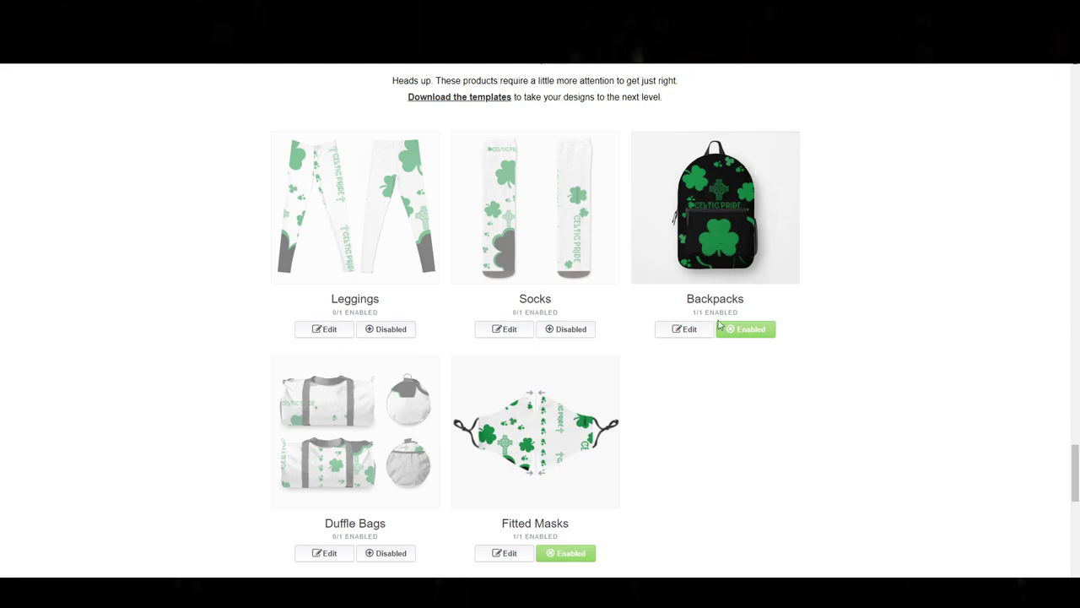
scroll(718, 323, "up", 2)
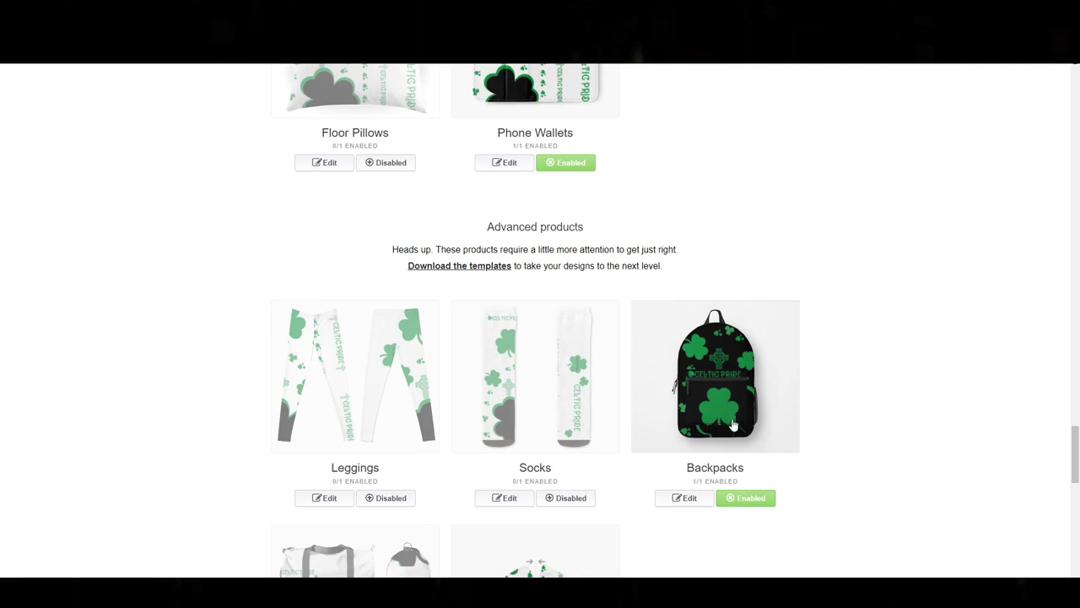
scroll(717, 405, "down", 2)
scroll(647, 470, "down", 5)
scroll(804, 380, "up", 7)
scroll(477, 337, "up", 6)
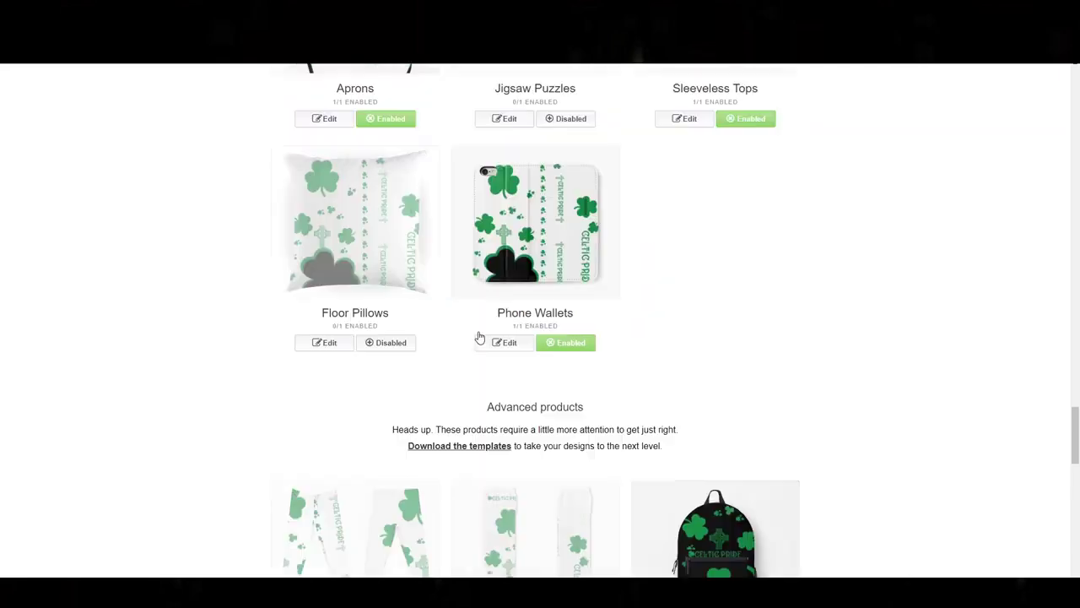
Look over all product previews, from the artwork's title details through to the advanced products.
scroll(483, 336, "up", 15)
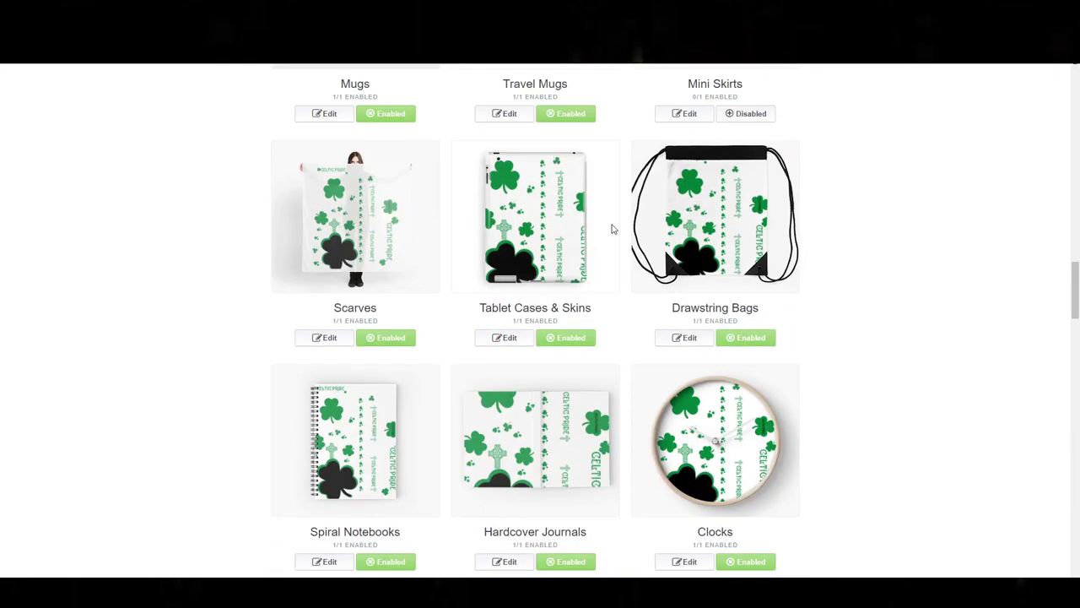
scroll(460, 389, "down", 4)
scroll(446, 397, "up", 3)
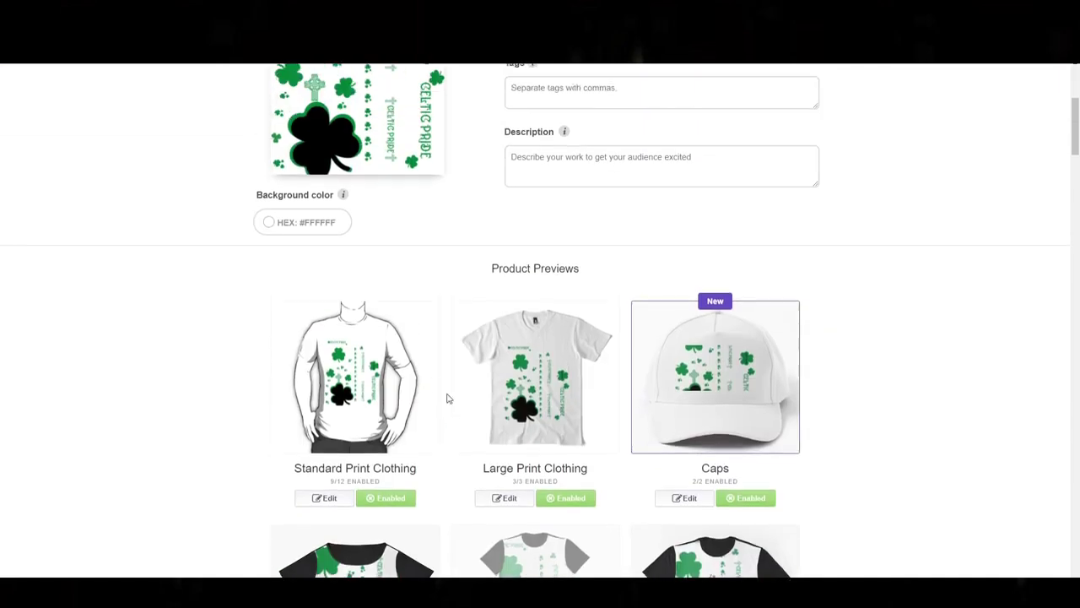
mouse_move(458, 217)
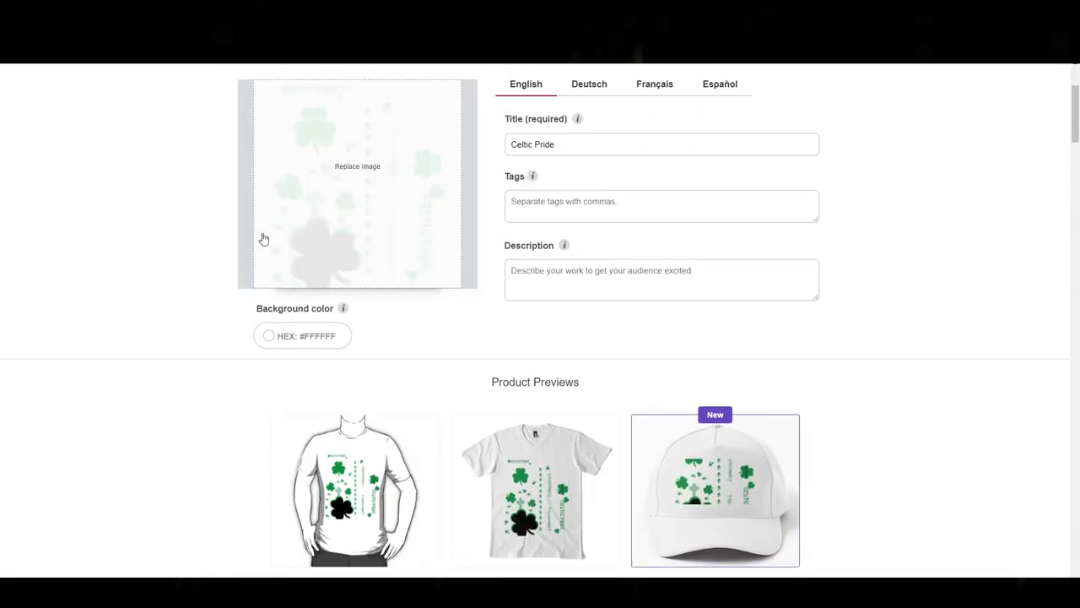
scroll(517, 468, "down", 5)
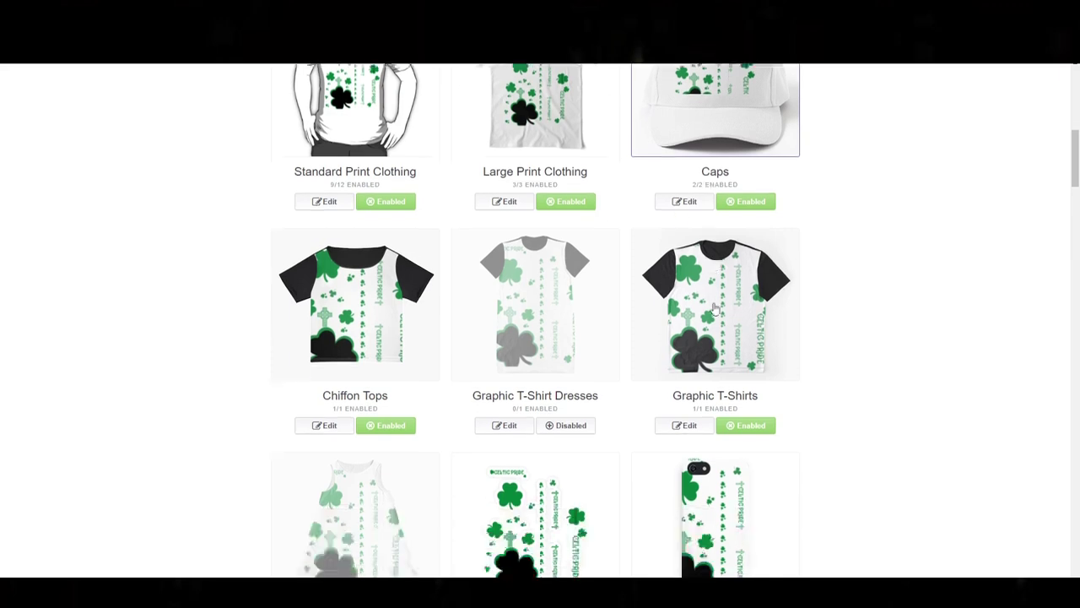
scroll(717, 380, "down", 3)
scroll(591, 405, "down", 6)
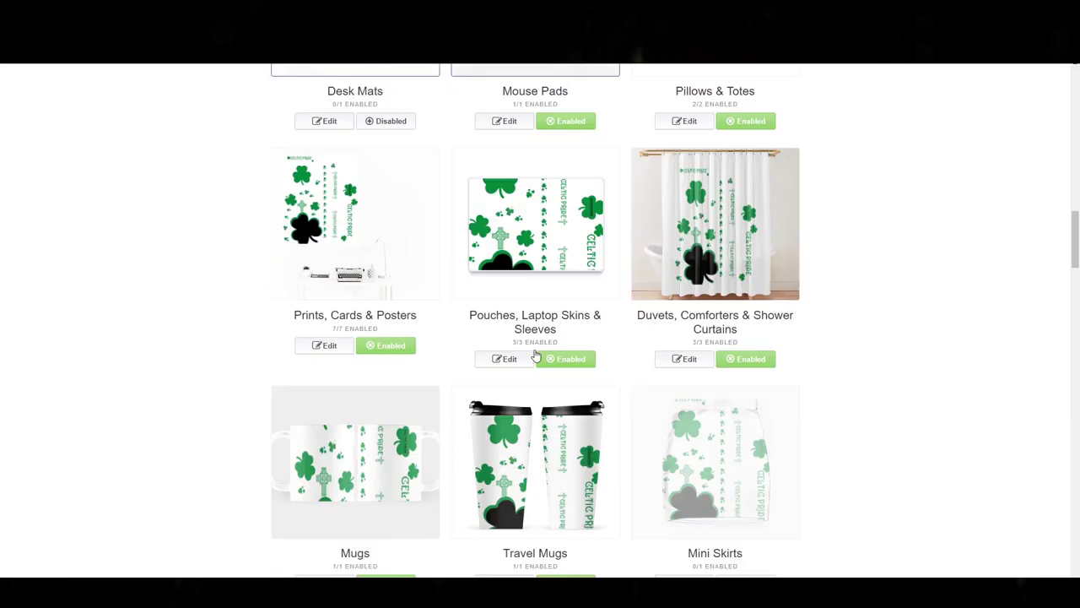
scroll(622, 429, "down", 6)
scroll(610, 419, "down", 4)
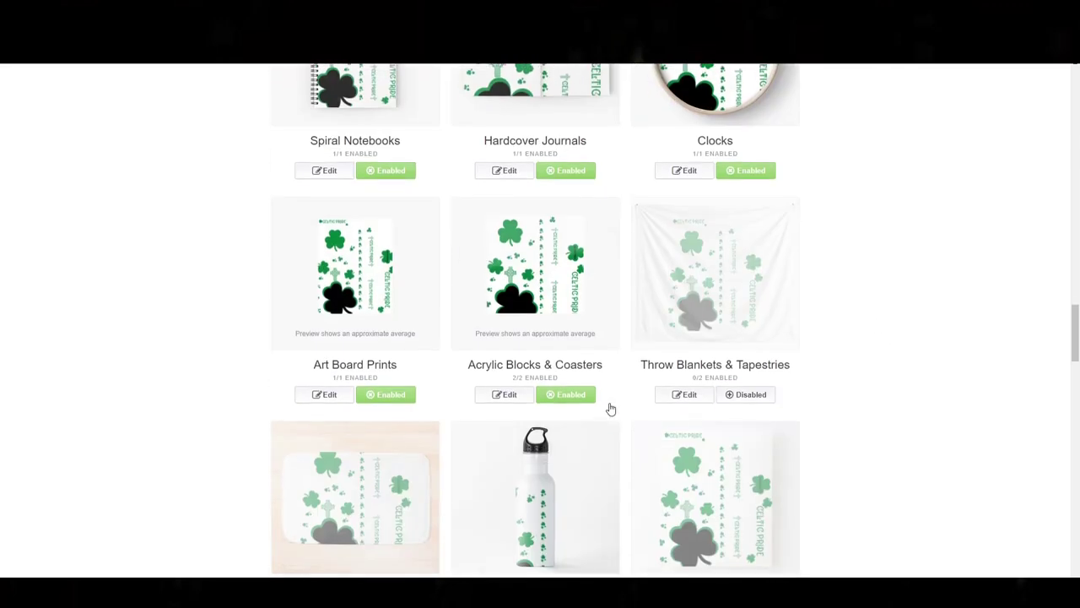
scroll(611, 409, "down", 9)
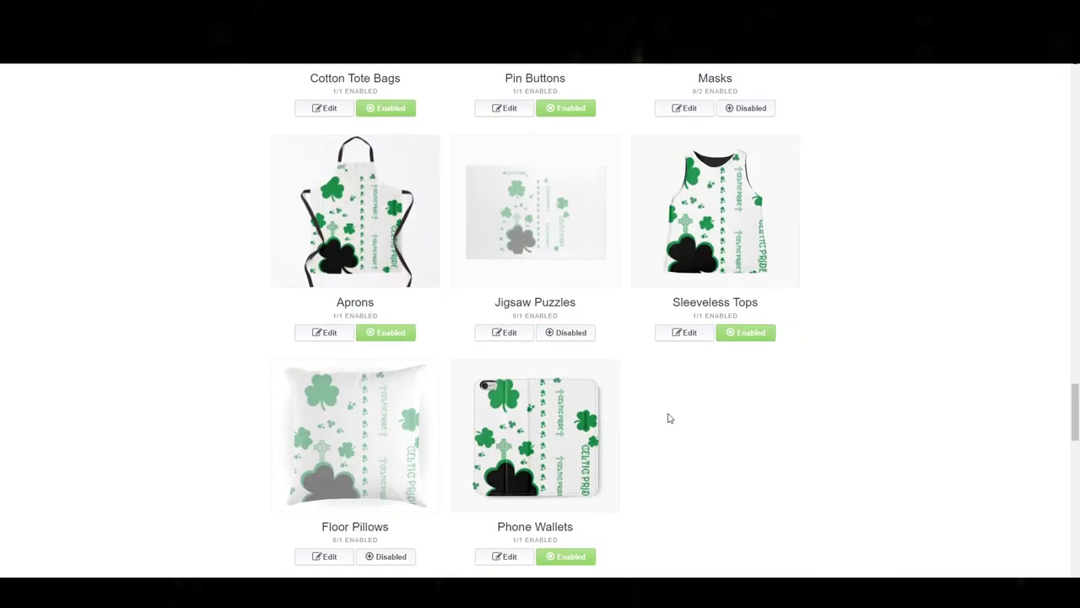
scroll(669, 418, "down", 4)
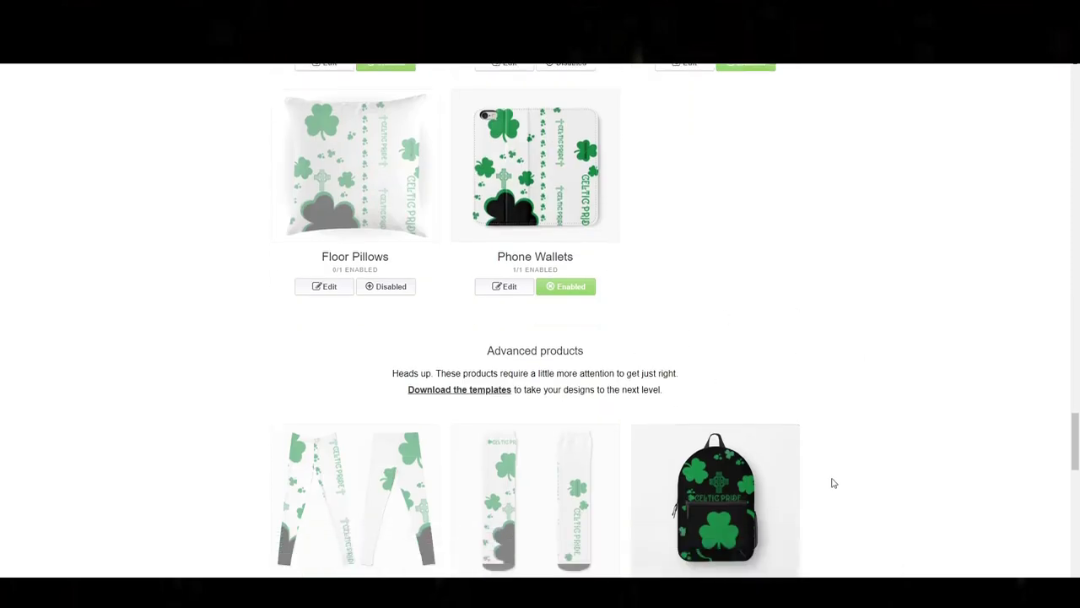
scroll(696, 370, "down", 3)
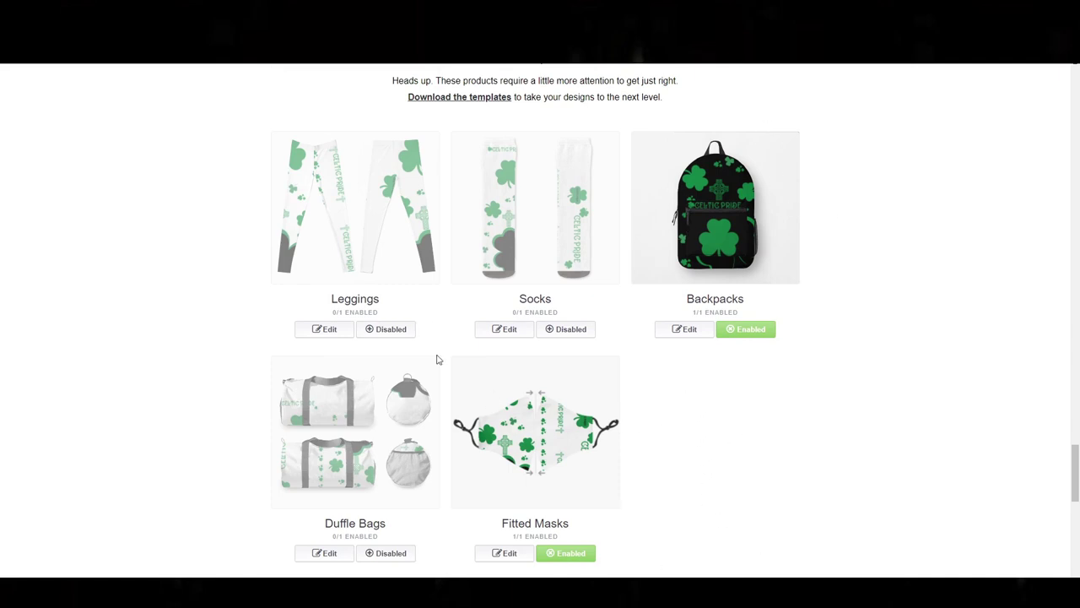
Confirm the right to sell the artwork, make it viewable to Only You (private), and save the work.
scroll(739, 473, "down", 6)
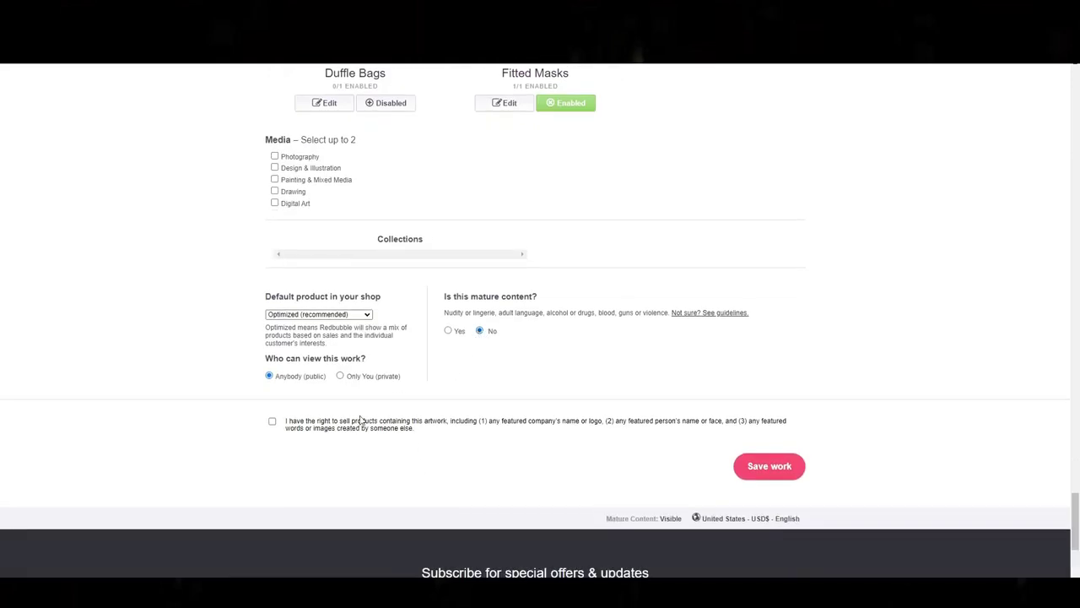
left_click(319, 415)
left_click(341, 376)
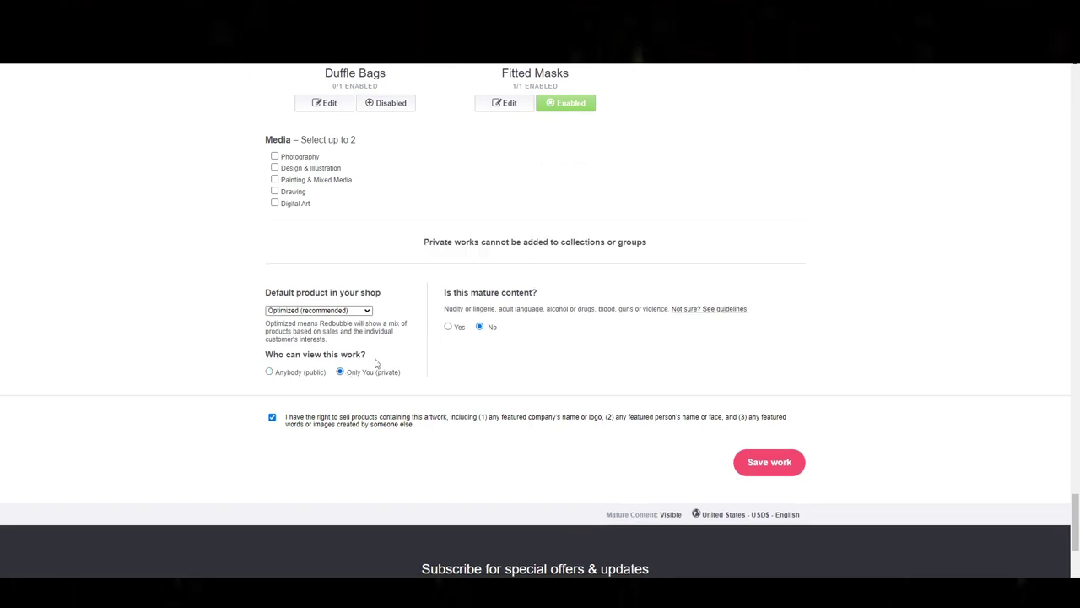
left_click(776, 462)
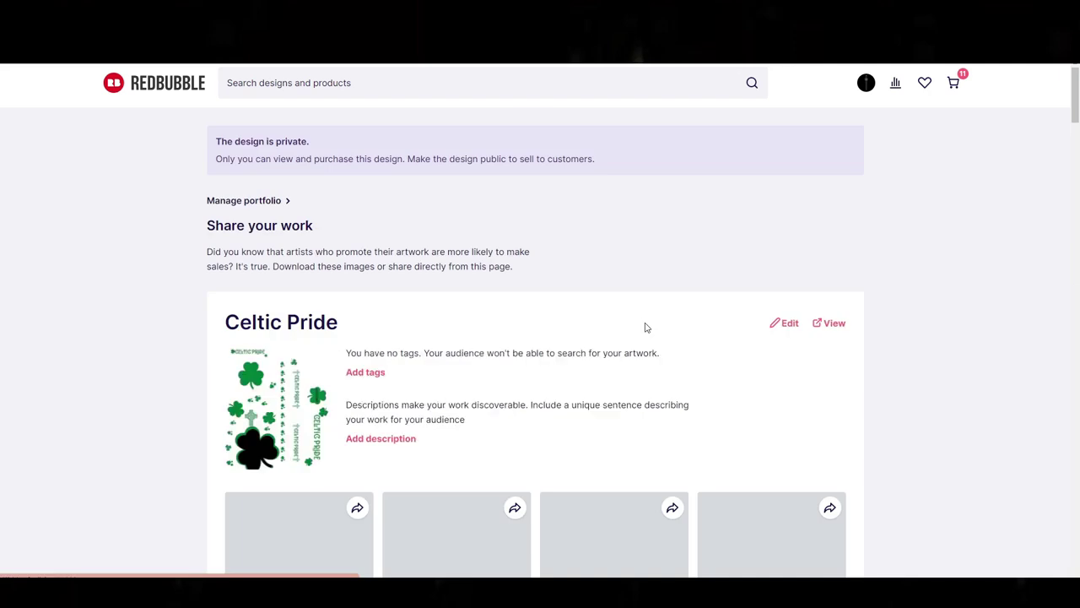
Look through the Celtic Pride product images on the Share your work page to find the Backpack.
scroll(440, 267, "down", 1)
scroll(441, 267, "down", 5)
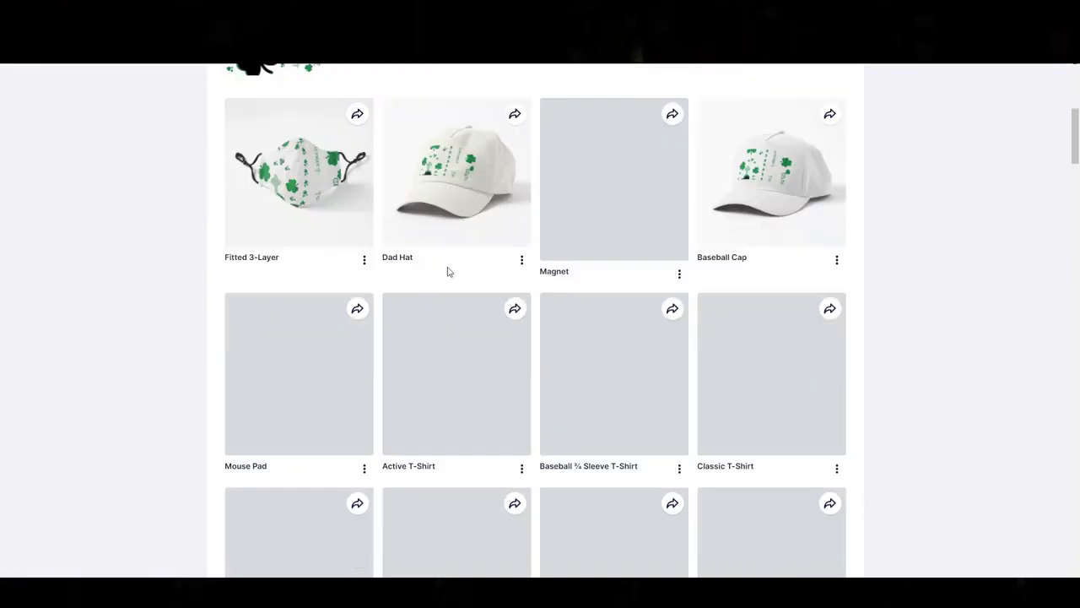
scroll(446, 273, "up", 4)
scroll(449, 275, "down", 5)
scroll(452, 279, "down", 7)
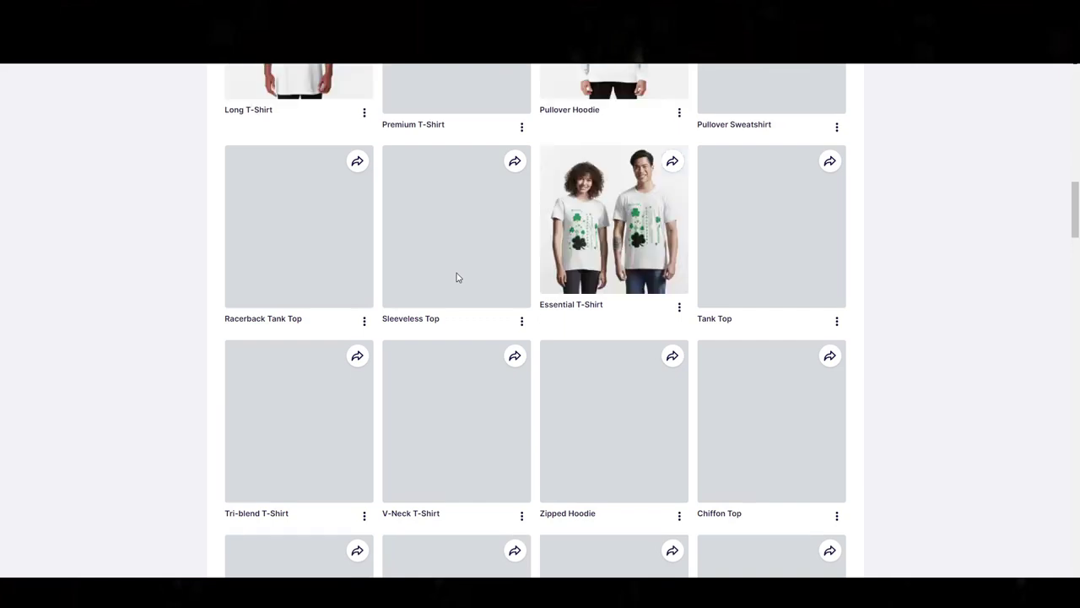
scroll(454, 279, "down", 4)
scroll(456, 278, "down", 10)
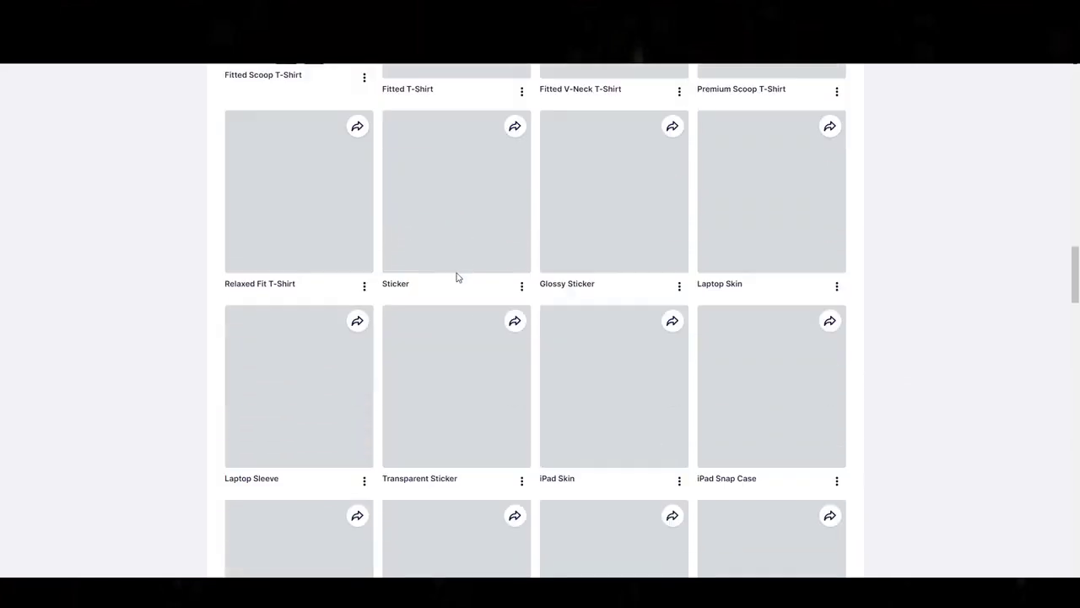
scroll(456, 277, "down", 10)
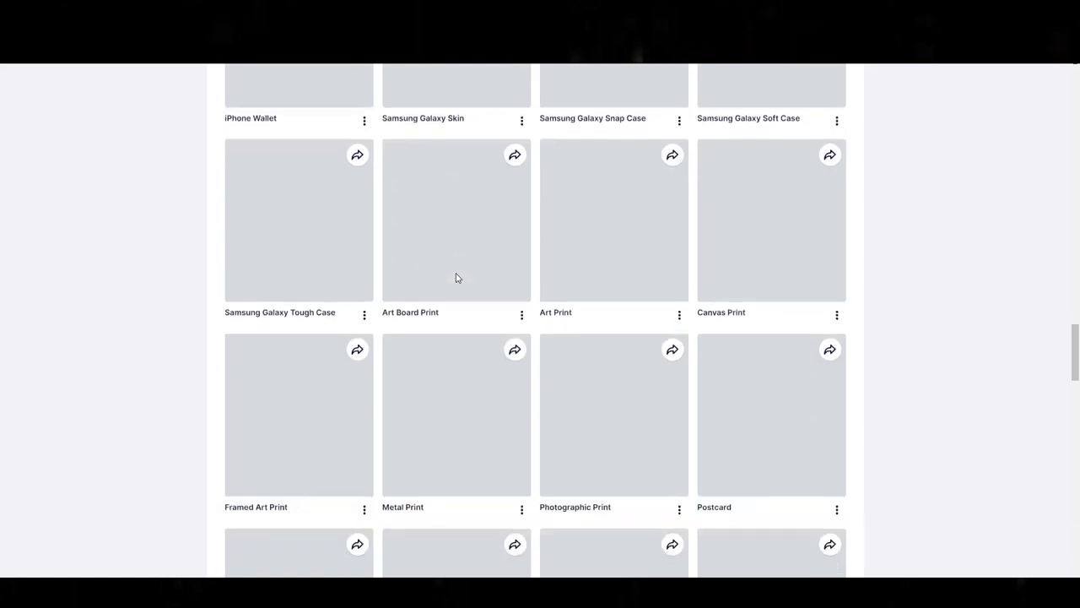
scroll(454, 280, "down", 5)
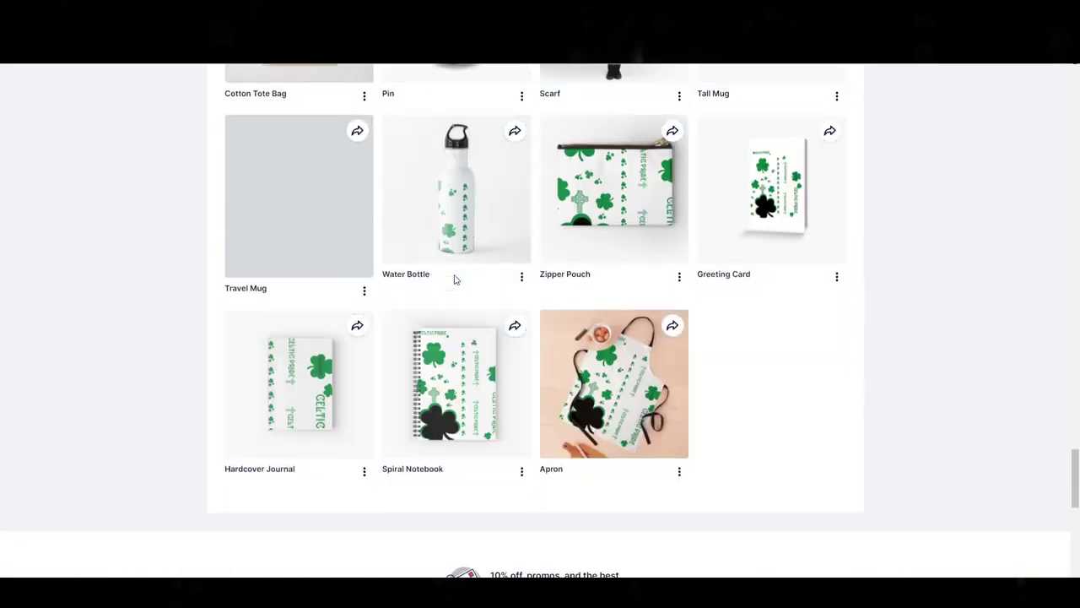
scroll(454, 279, "down", 1)
scroll(454, 279, "up", 3)
scroll(454, 280, "up", 1)
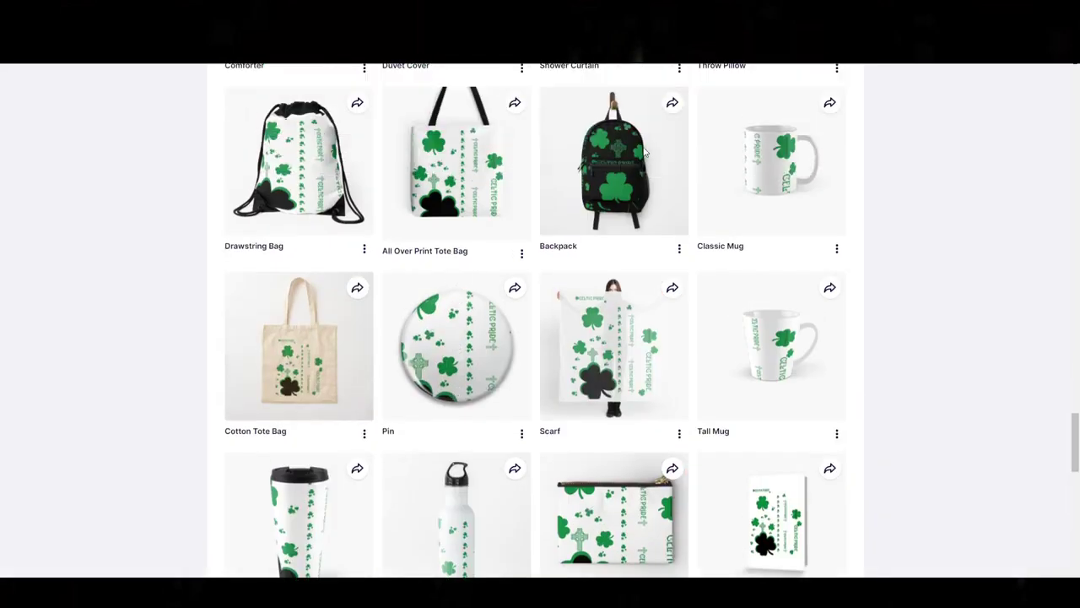
Show the Backpack's downloadable images and download the square front view.
left_click(679, 248)
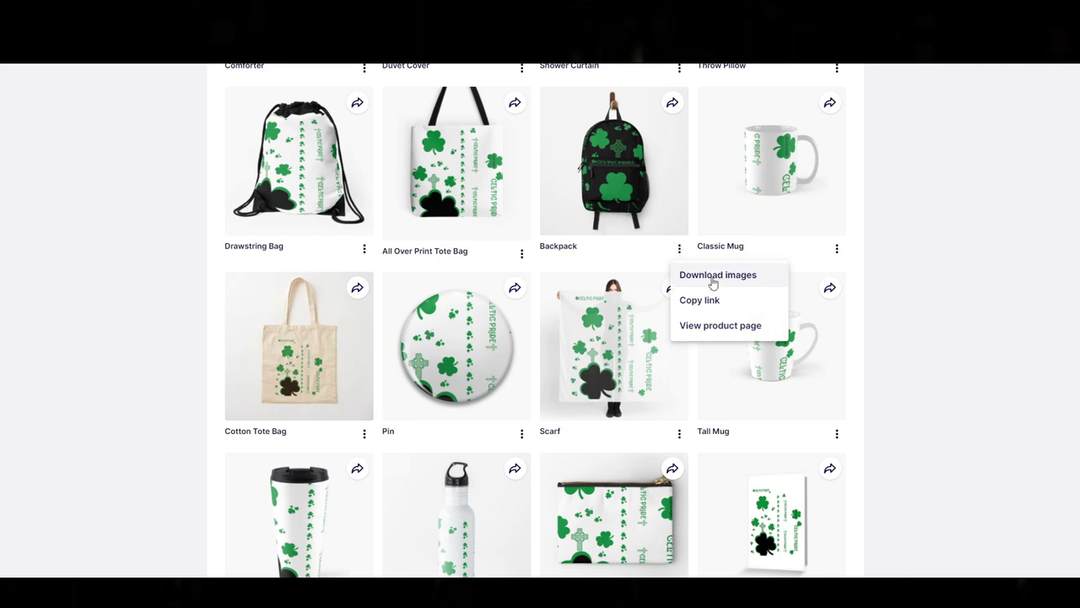
left_click(713, 276)
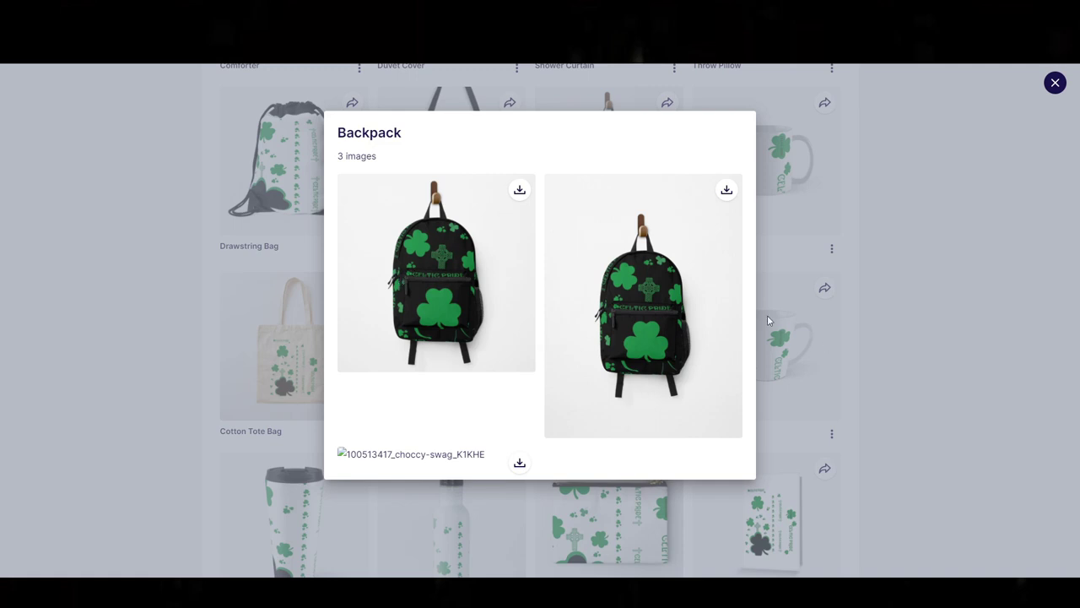
left_click(521, 191)
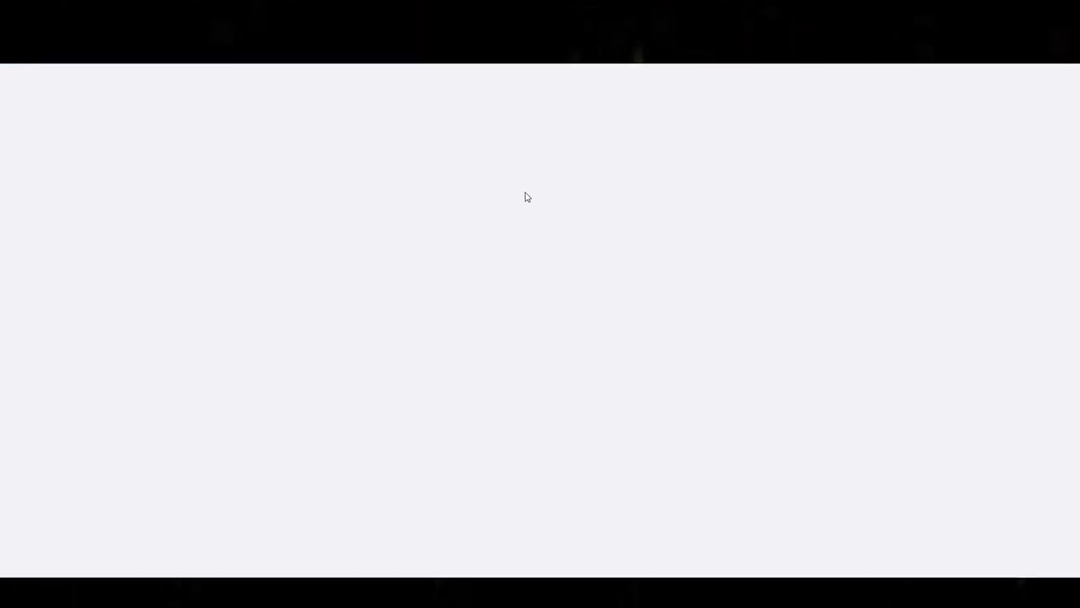
left_click(81, 565)
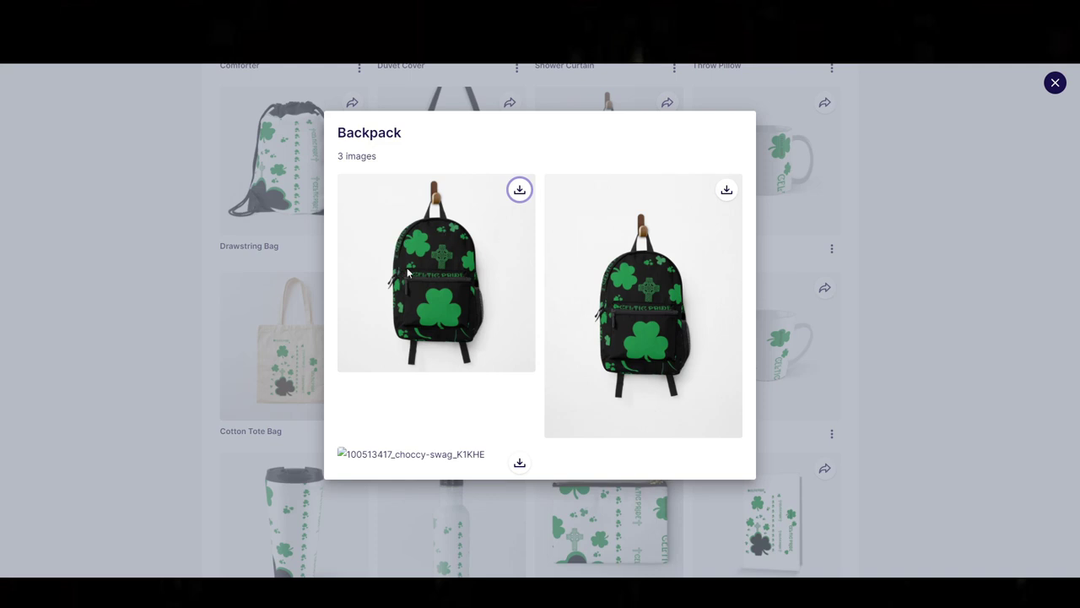
Inspect the square backpack image enlarged, zooming in on the upper front, and close it.
left_click(833, 204)
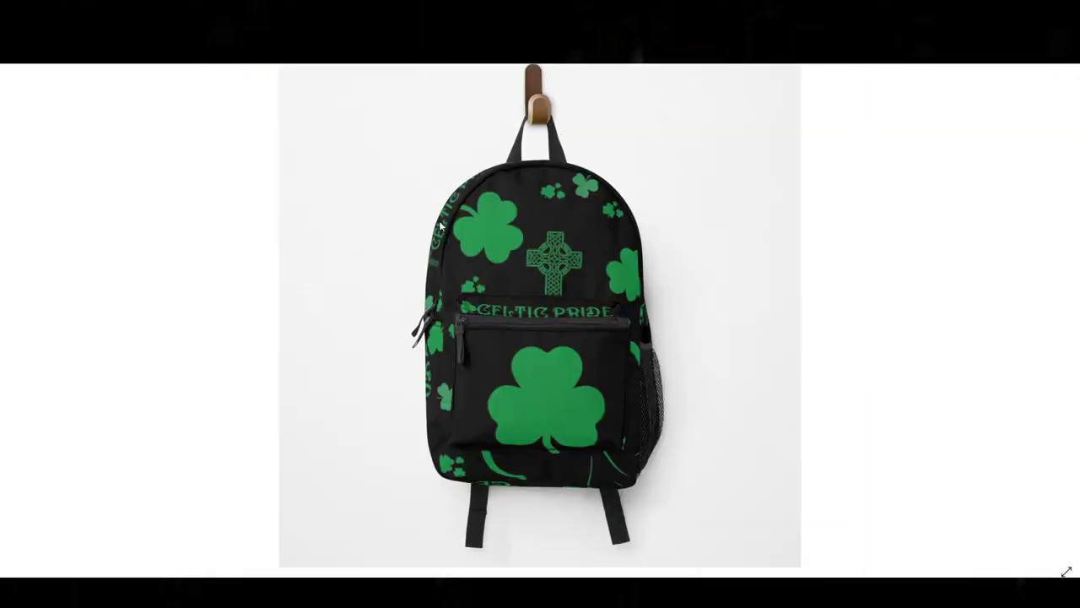
left_click(441, 226)
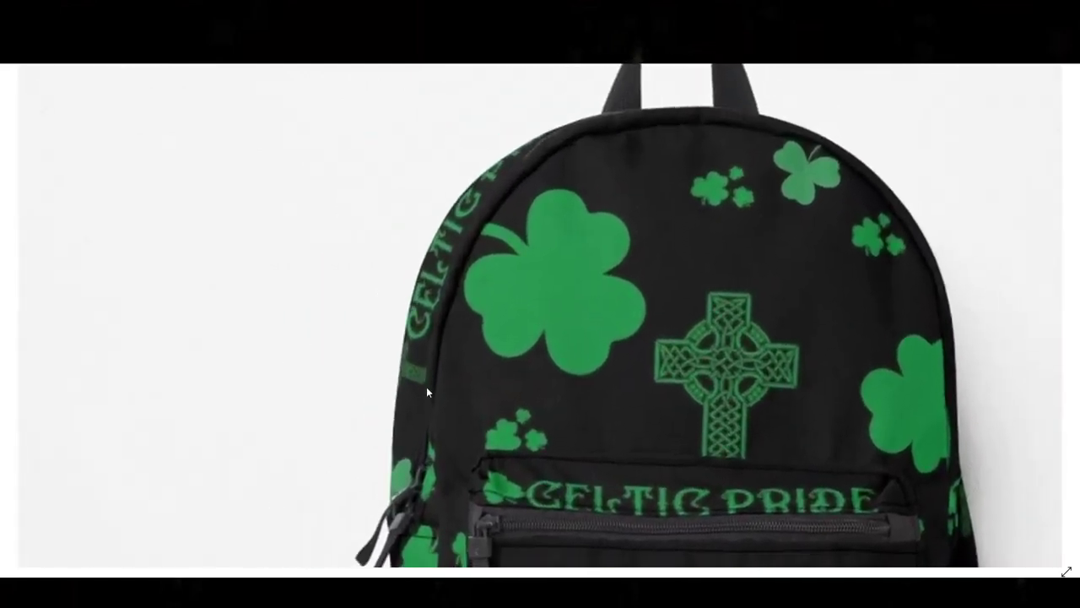
left_click(605, 203)
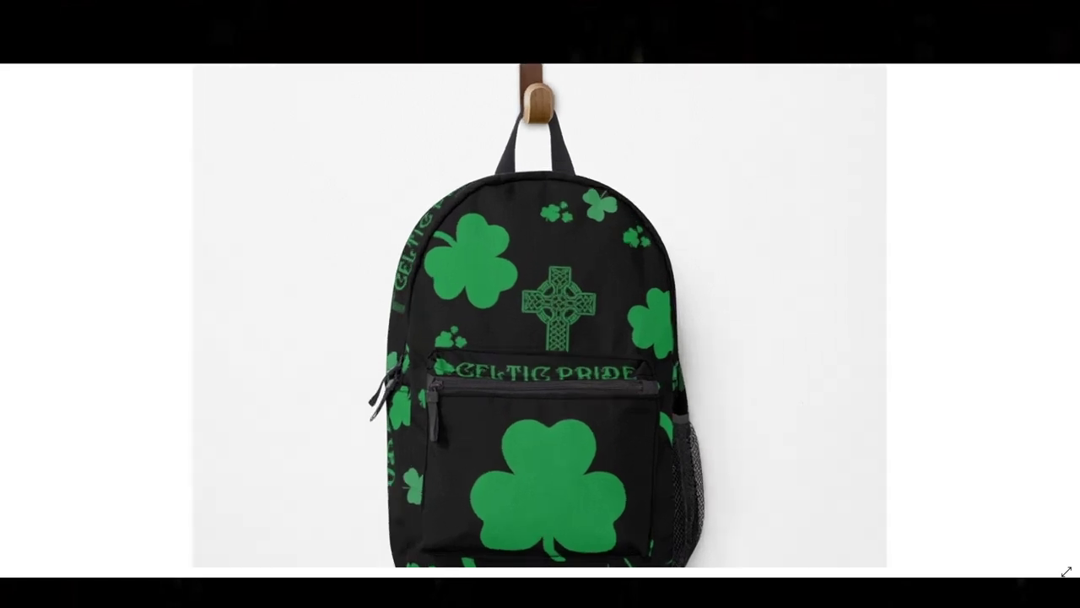
key("Escape")
Visit the Backpack's product page and look over its photos, features and reviews.
scroll(588, 280, "up", 1)
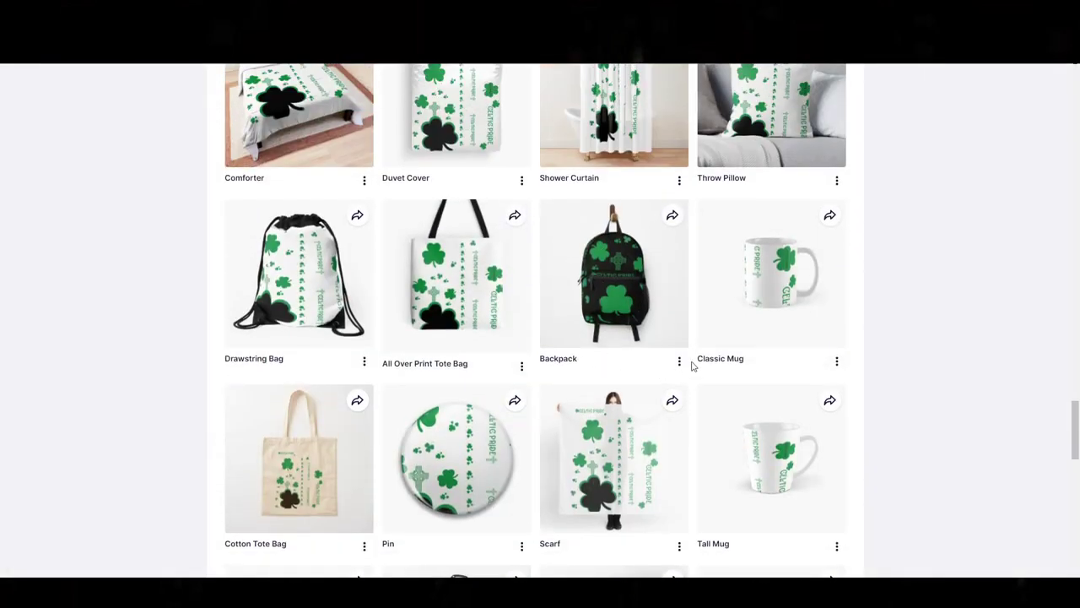
left_click(679, 360)
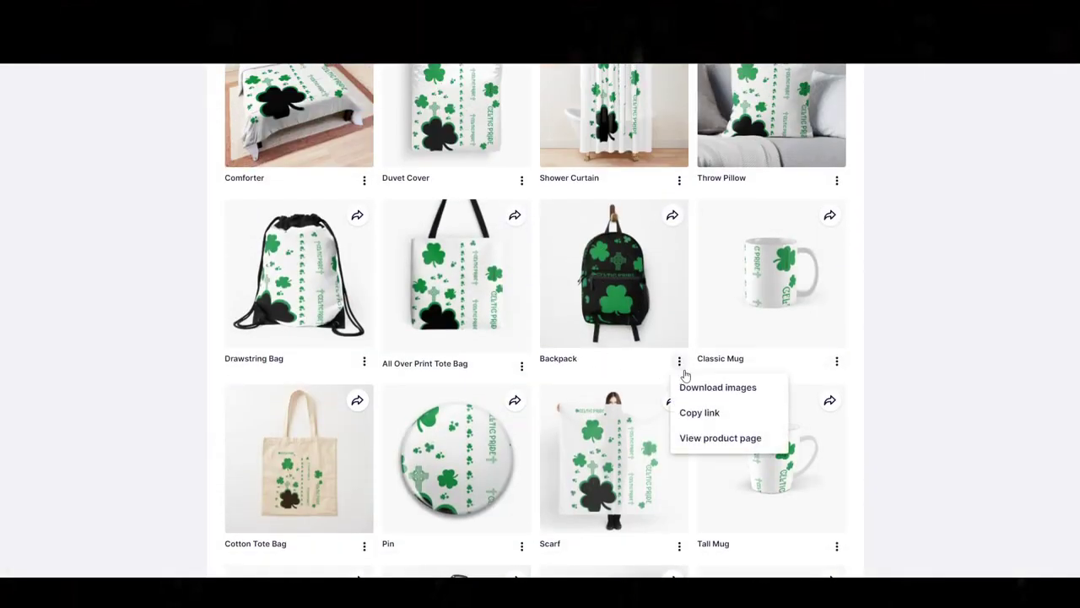
left_click(718, 437)
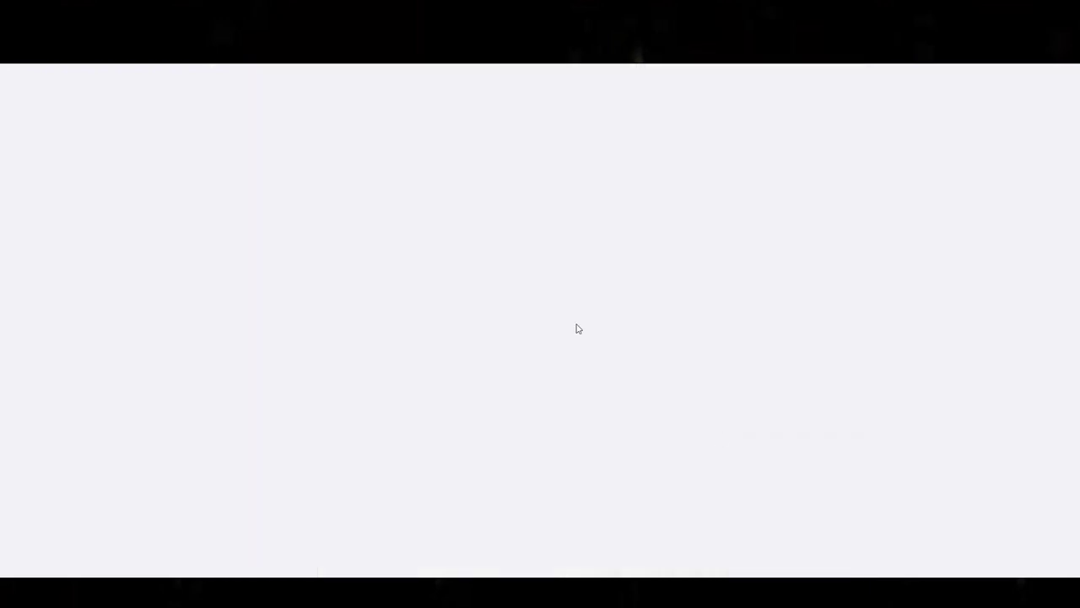
scroll(631, 409, "down", 3)
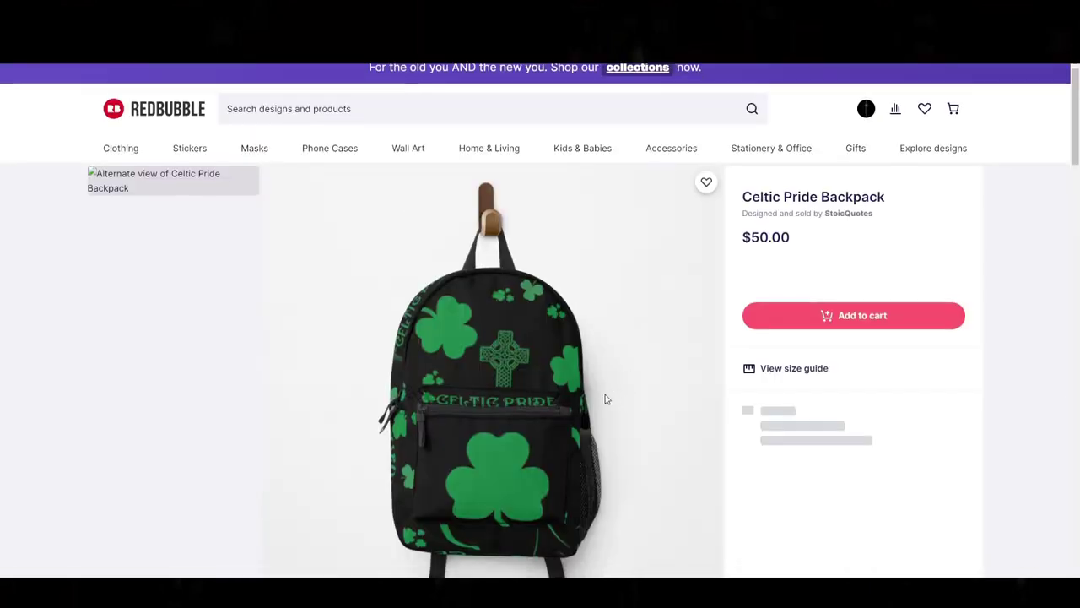
scroll(272, 271, "up", 5)
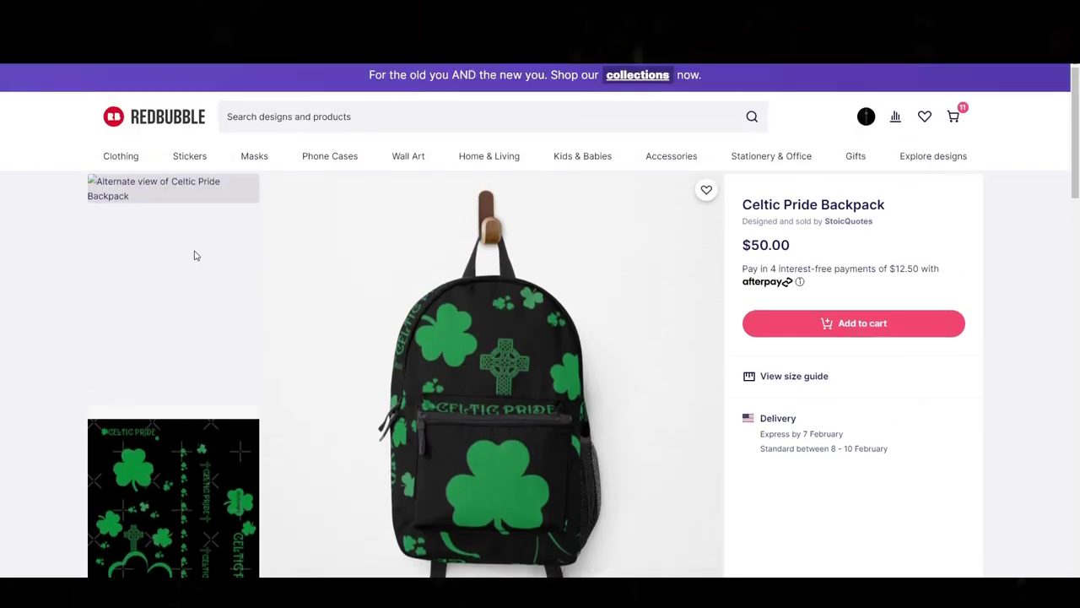
scroll(646, 306, "down", 10)
scroll(588, 303, "up", 5)
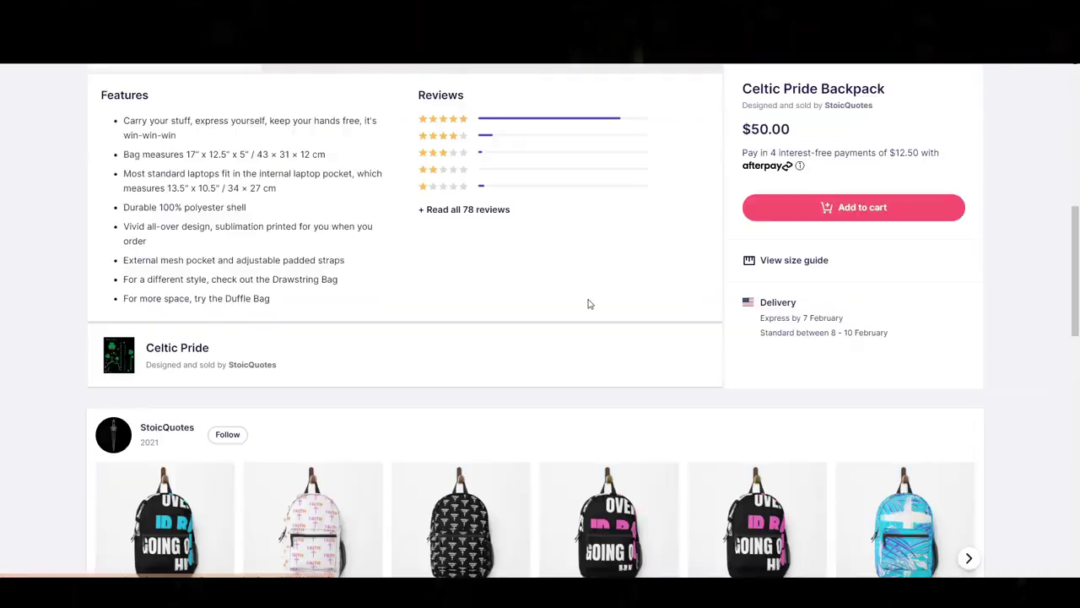
scroll(588, 304, "up", 5)
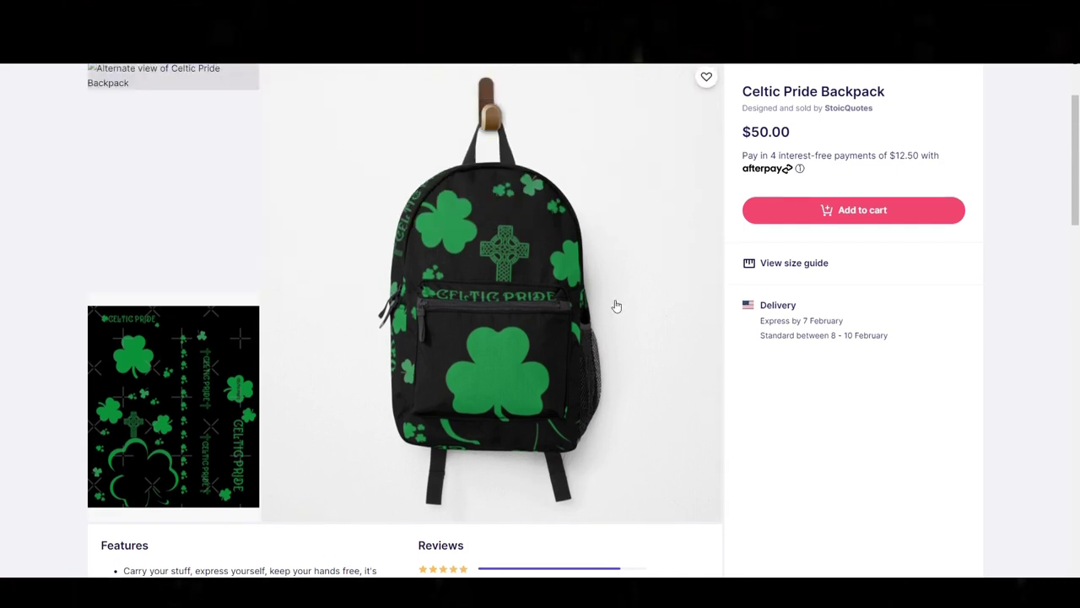
Reload the Celtic Pride Backpack page and check its photos and product details again.
right_click(722, 288)
key("Escape")
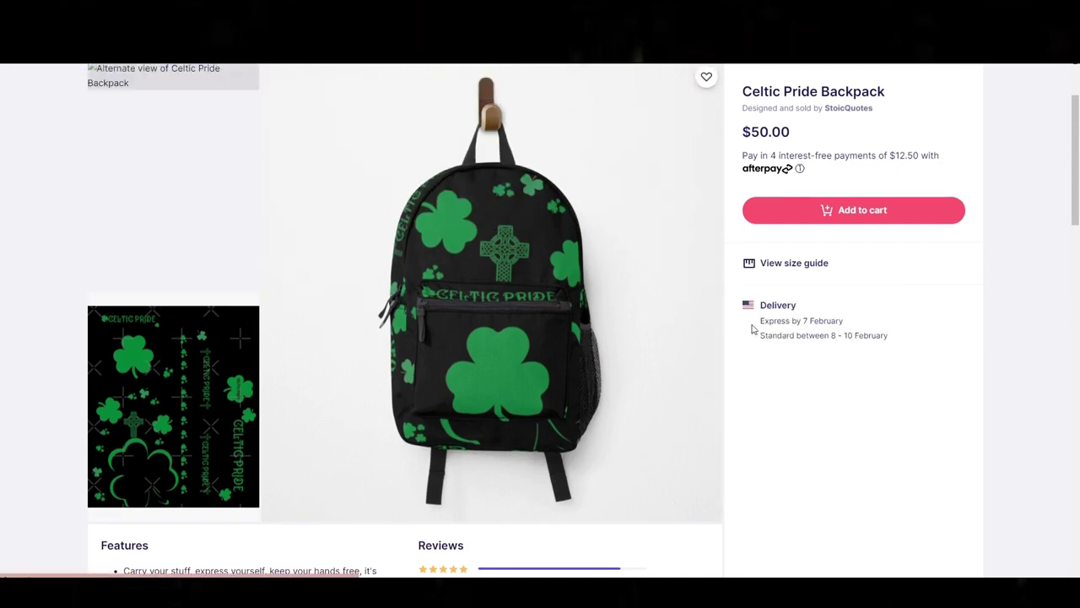
key("F5")
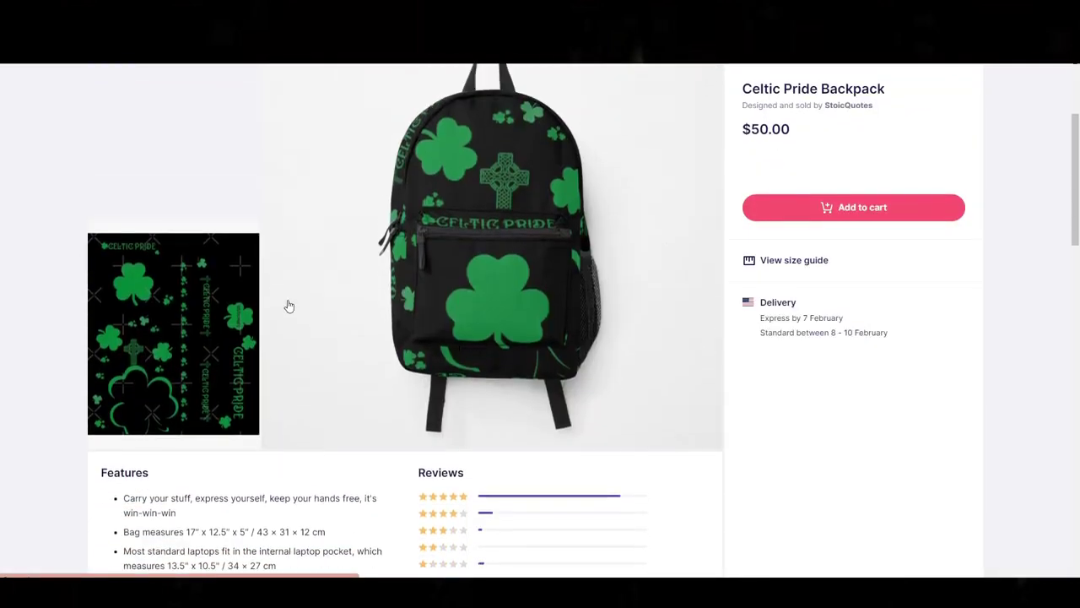
scroll(178, 289, "up", 2)
scroll(600, 366, "down", 2)
scroll(562, 340, "up", 3)
scroll(589, 364, "down", 6)
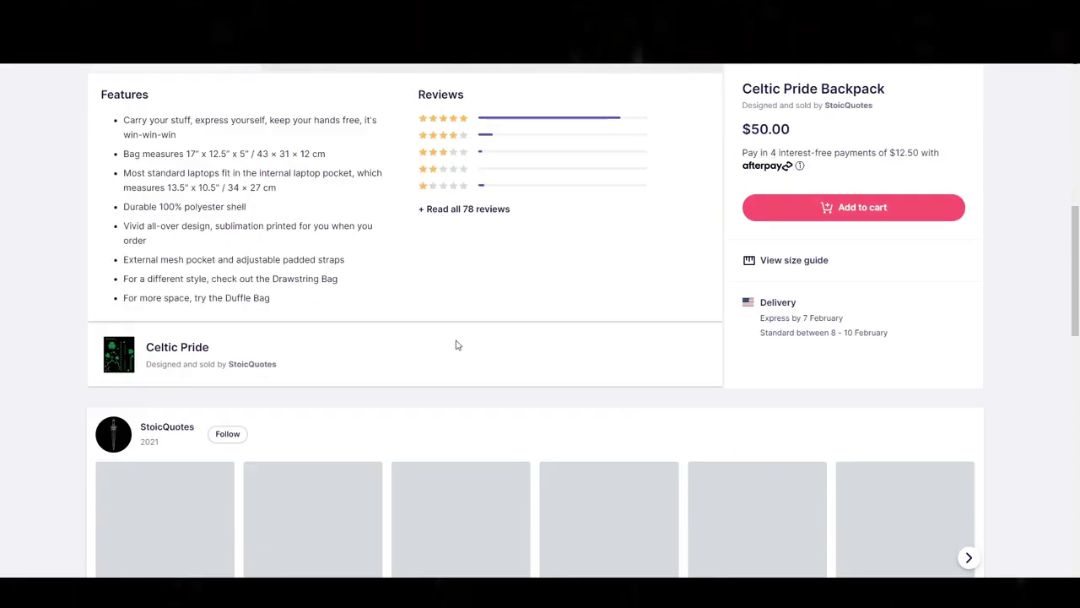
scroll(462, 305, "up", 3)
scroll(463, 306, "up", 2)
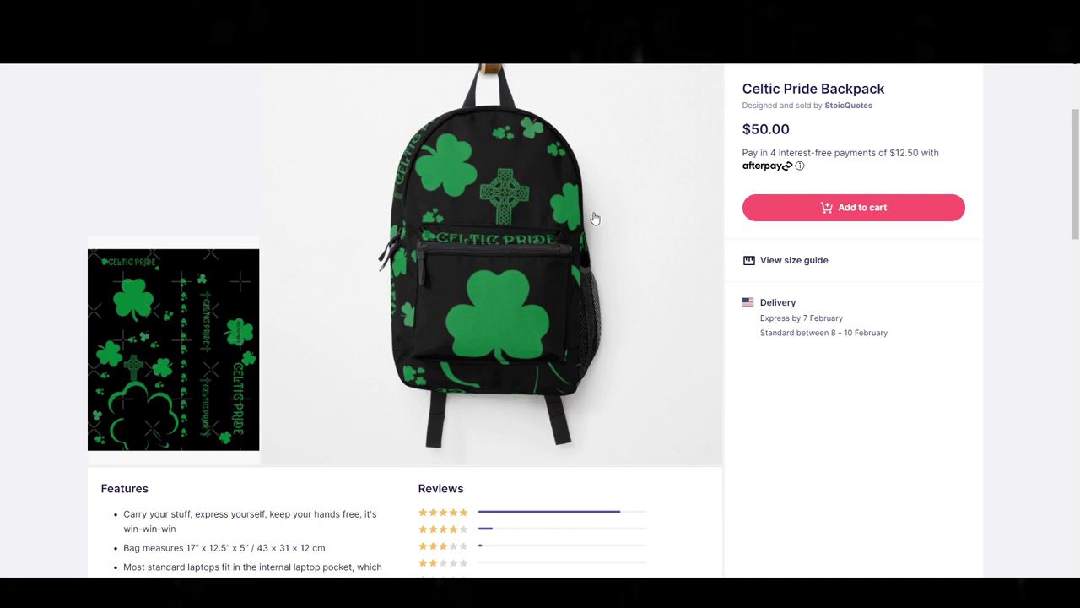
Enlarge the main backpack photo to inspect the print placement, and return to the product page.
left_click(589, 283)
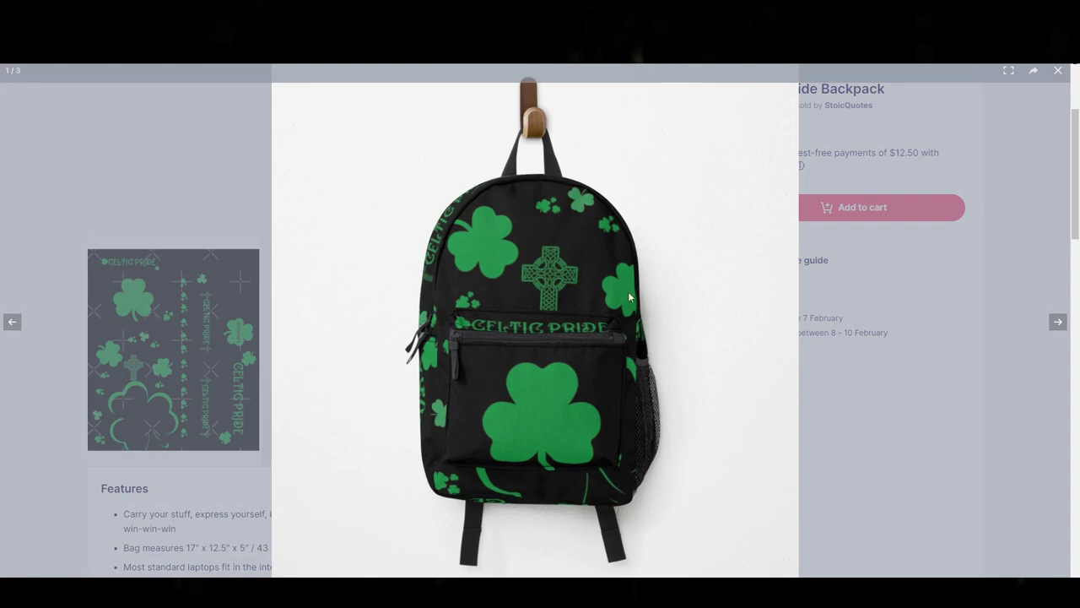
scroll(590, 349, "down", 3)
scroll(549, 343, "up", 3)
scroll(544, 344, "down", 5)
scroll(538, 344, "up", 4)
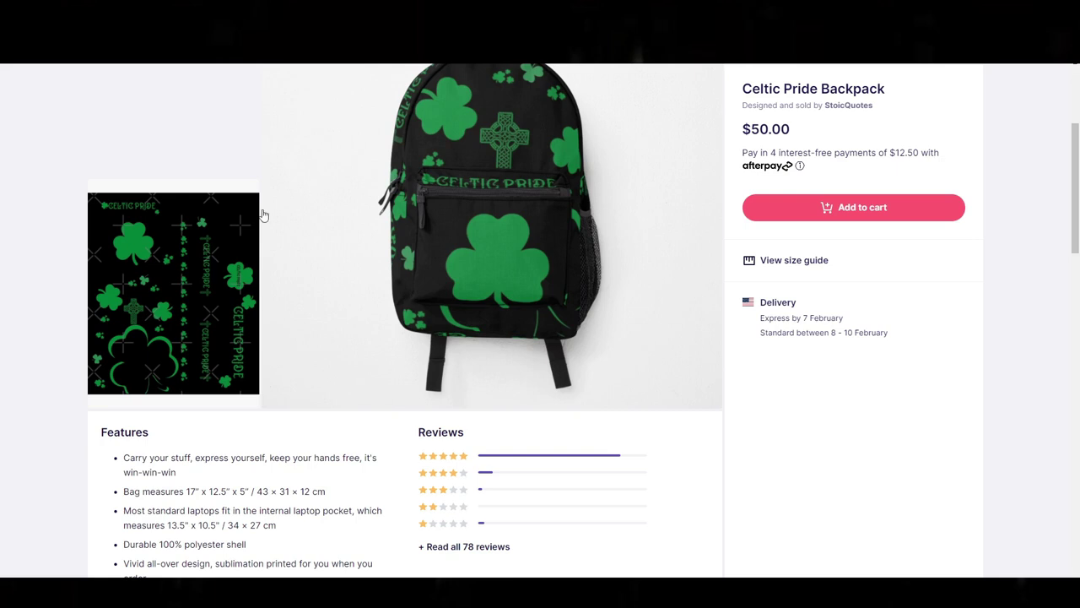
Enlarge the flat artwork image on the black background to examine the full design, and close it.
scroll(428, 299, "up", 1)
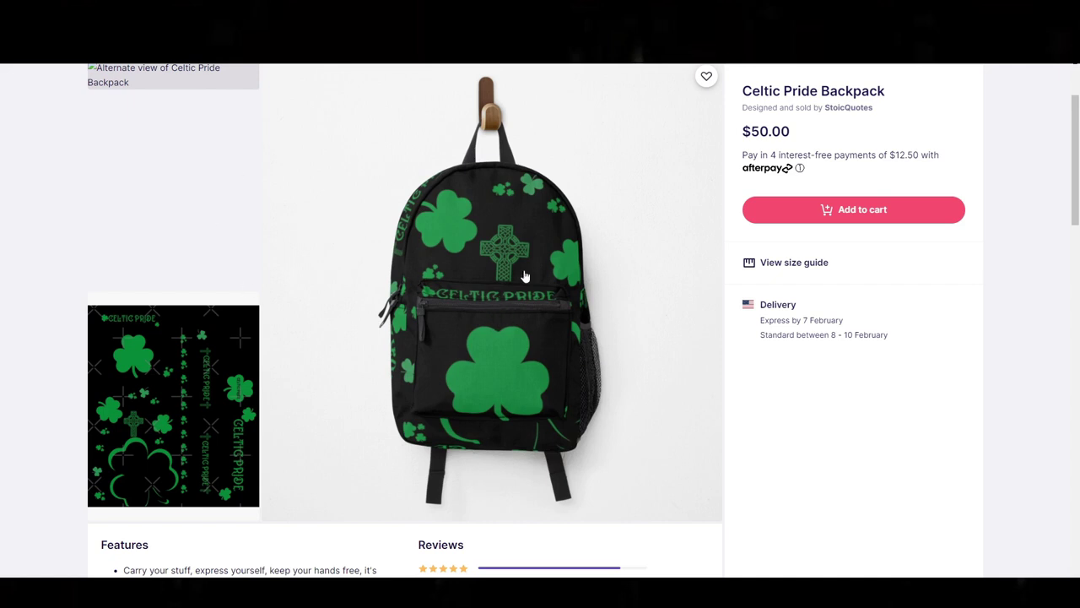
left_click(224, 464)
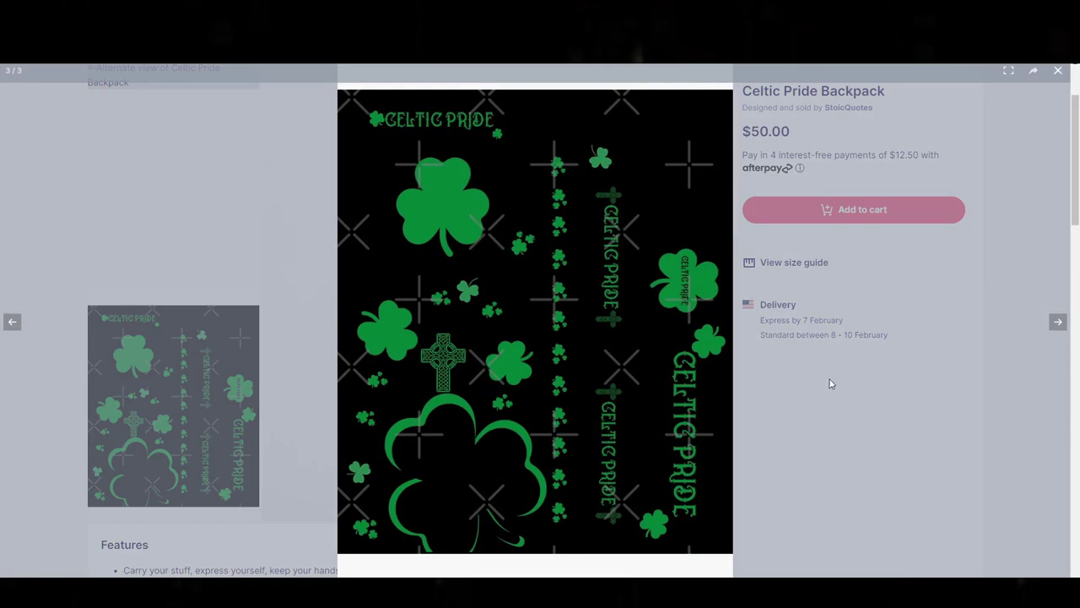
left_click(827, 380)
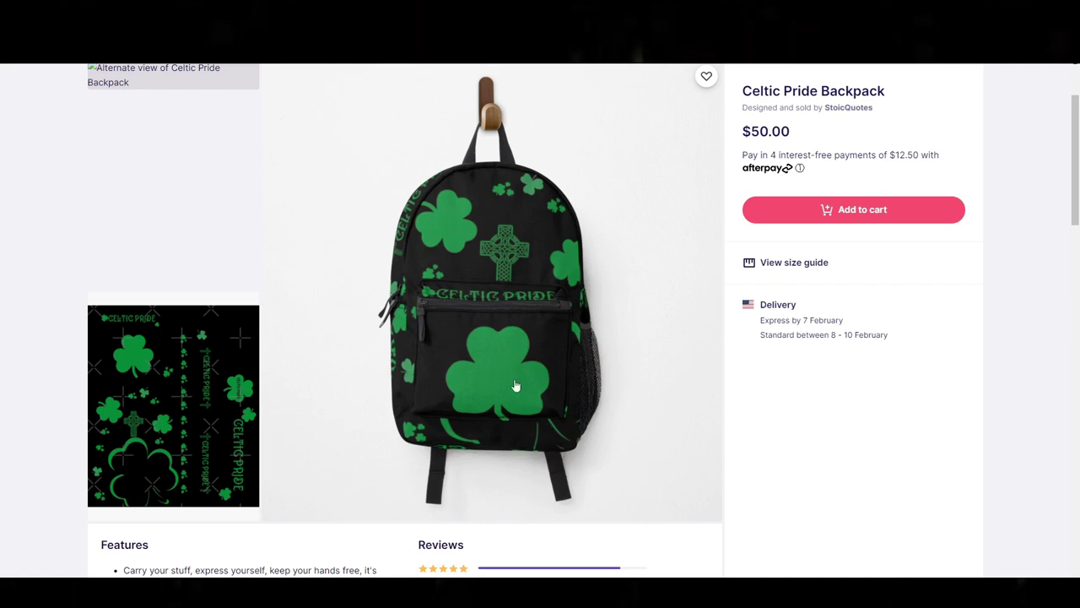
Switch to OBS, bring its window fully into view at a smaller size, and stop the recording.
mouse_move(429, 592)
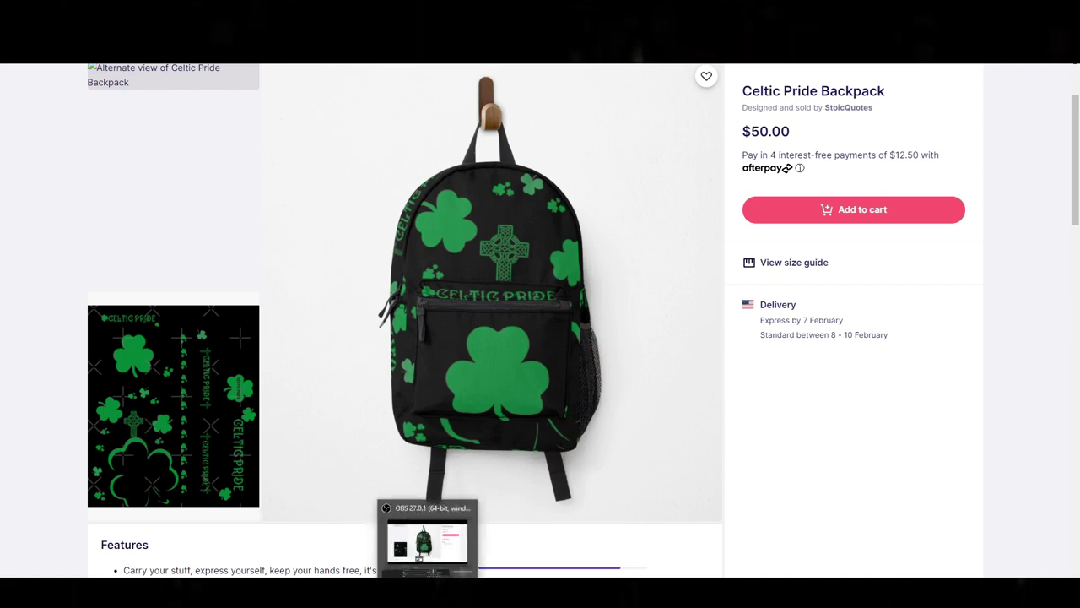
left_click(429, 530)
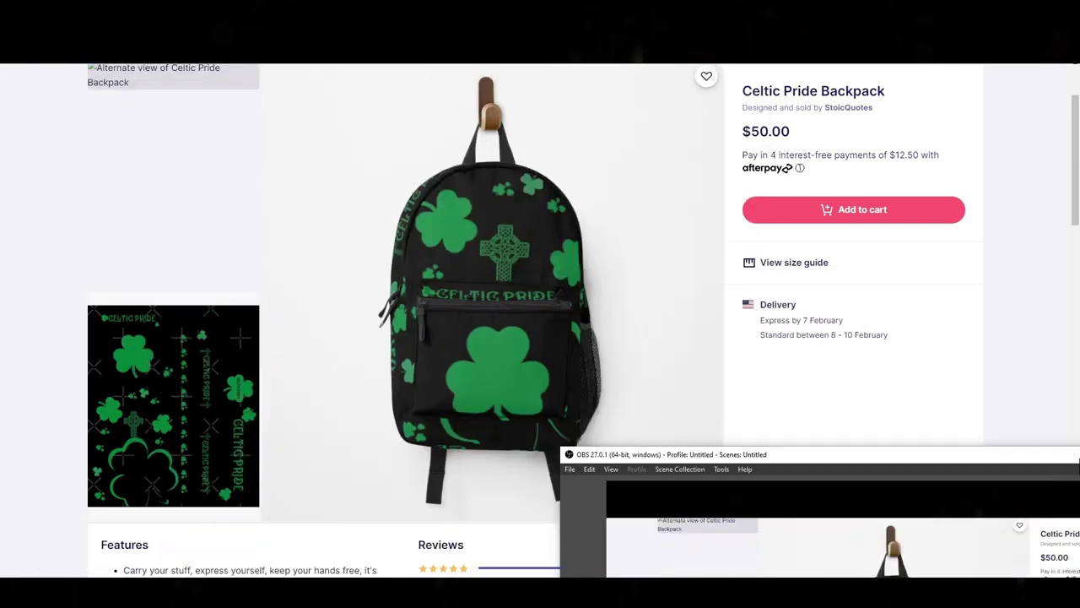
left_click_drag(1076, 455, 654, 73)
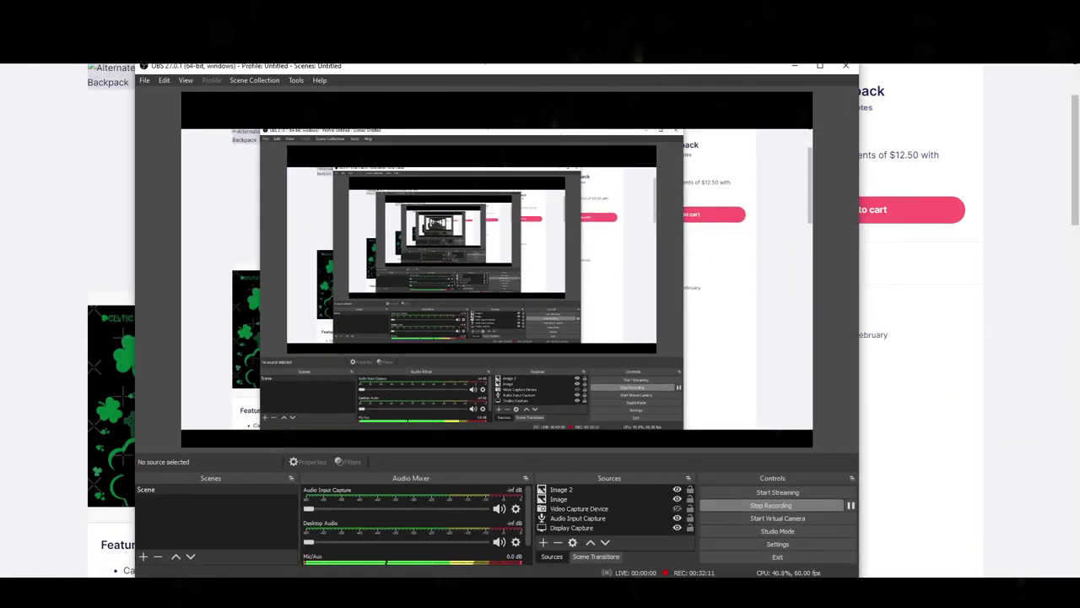
left_click_drag(136, 64, 461, 168)
left_click_drag(567, 178, 475, 116)
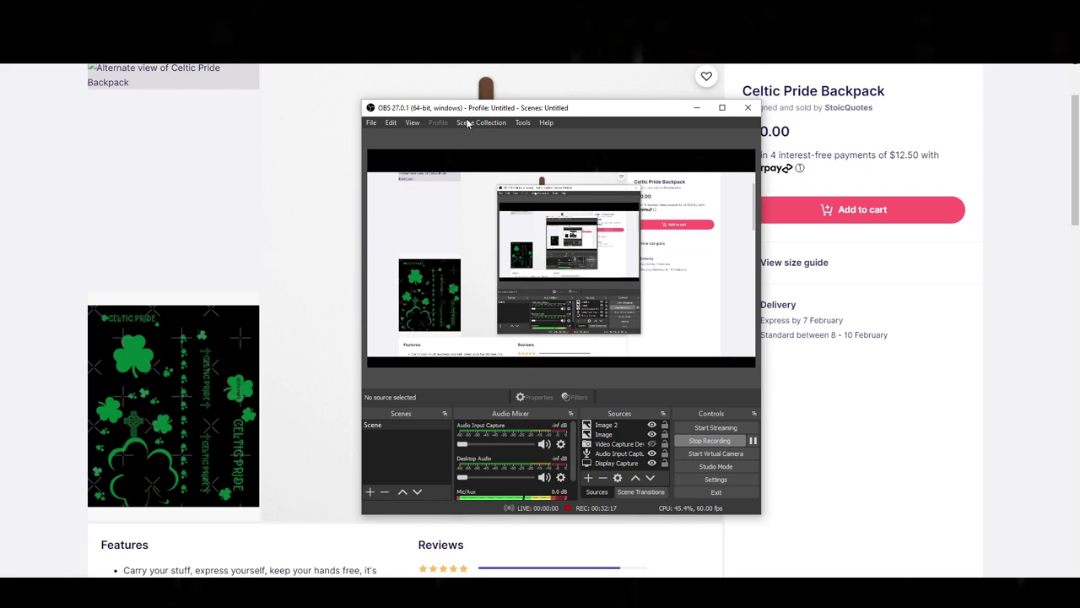
left_click(518, 220)
left_click(730, 442)
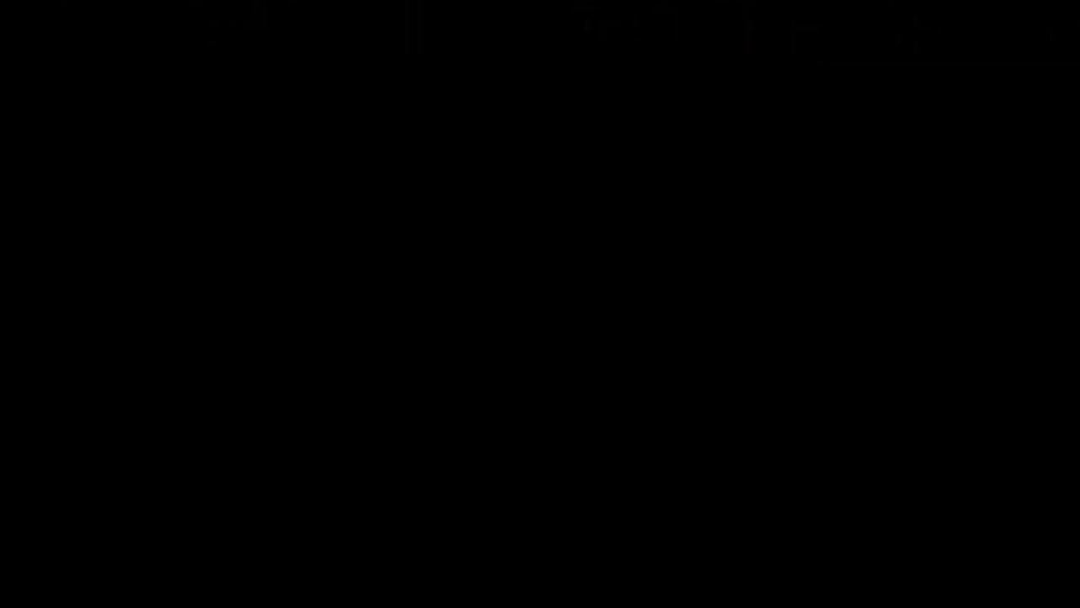